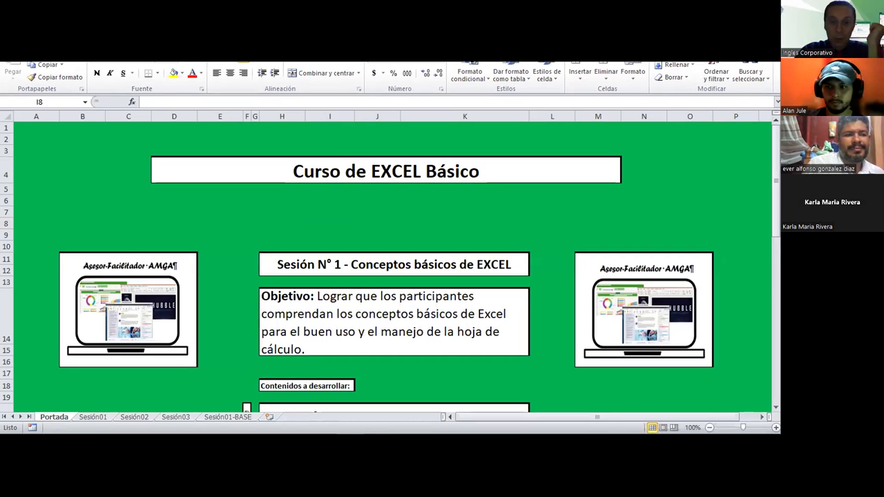
# Step: Switch to the Sesión03 sheet and scroll to the 'Uso de formulas básicas' rows
pyautogui.click(185, 418)
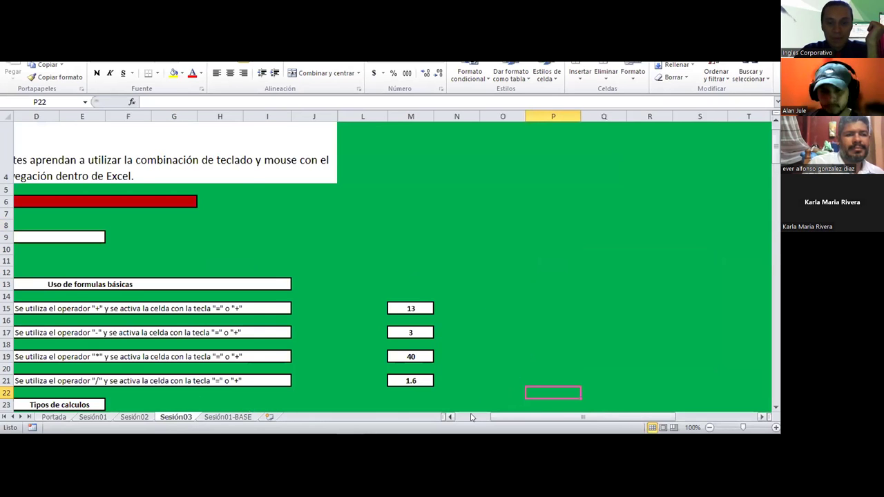
pyautogui.click(472, 418)
pyautogui.scroll(-4, 420, 323)
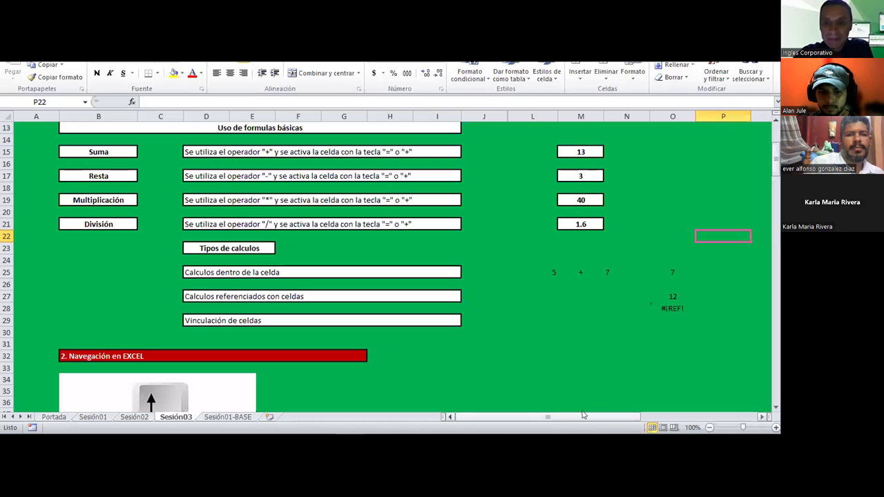
# Step: Enter the operator symbols +, -, * and / in J15, J17, J19 and J21
pyautogui.moveTo(584, 417); pyautogui.dragTo(583, 417)
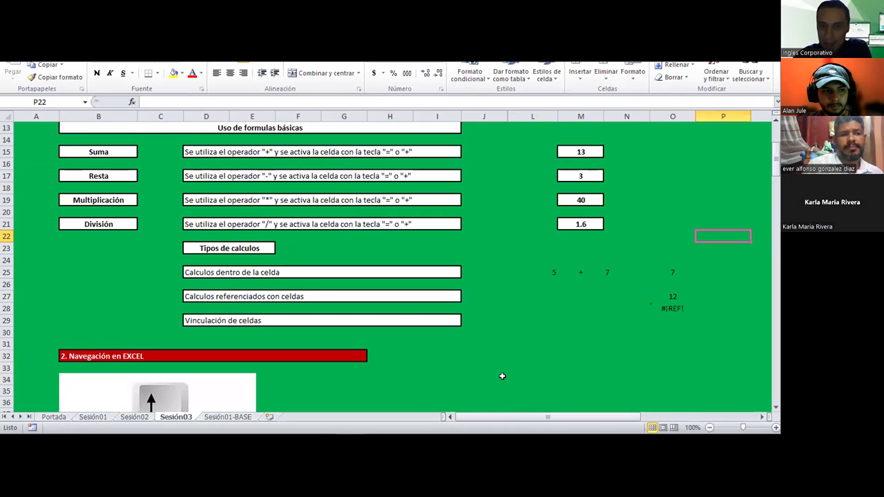
pyautogui.click(490, 197)
pyautogui.write('.')
pyautogui.press('Return')
pyautogui.press('Return')
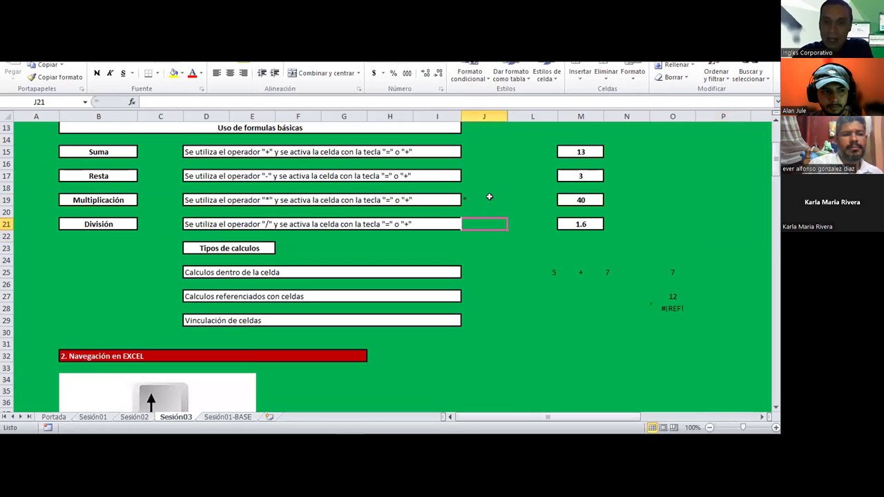
pyautogui.write('./')
pyautogui.press('Return')
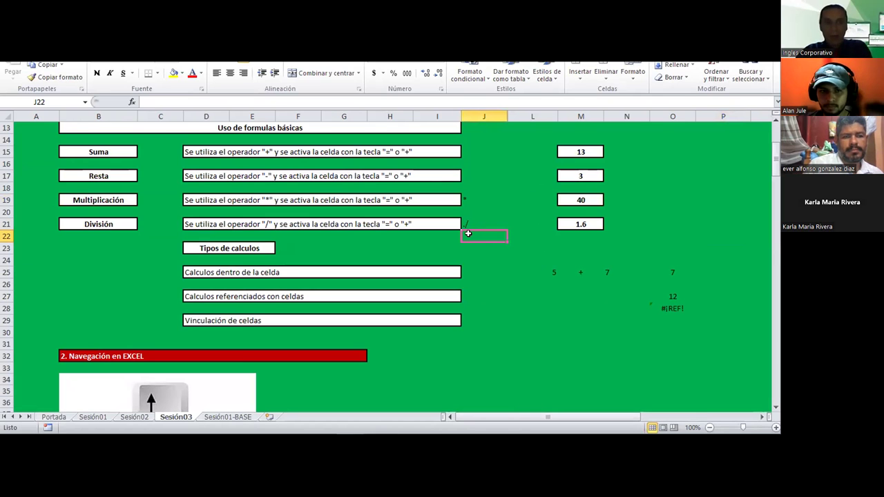
pyautogui.click(473, 152)
pyautogui.write('+')
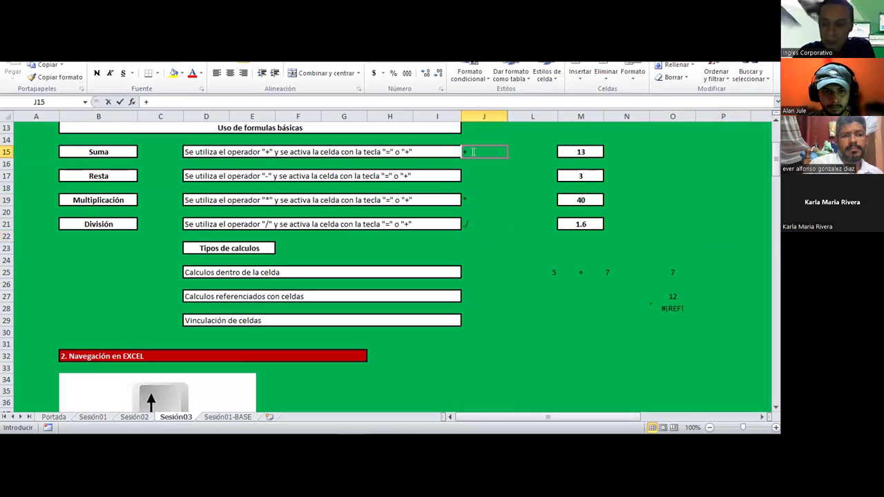
pyautogui.press('Return')
pyautogui.press('Return')
pyautogui.write('-')
pyautogui.press('Return')
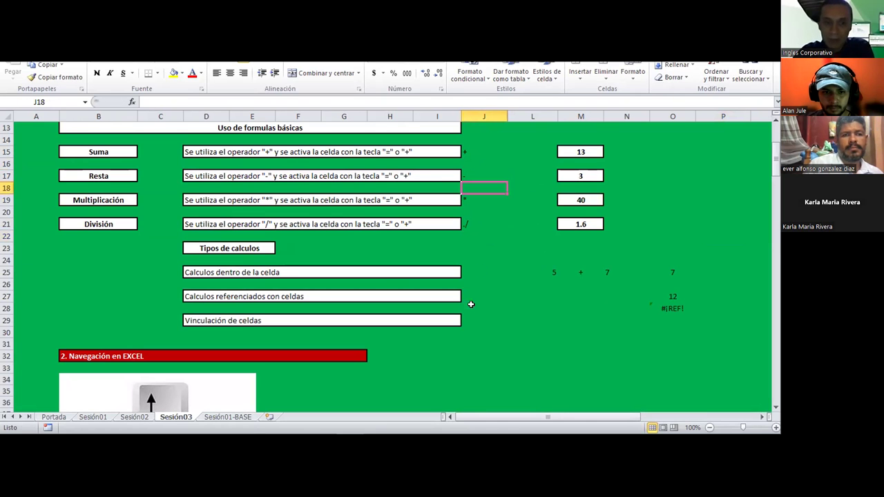
pyautogui.moveTo(459, 418)
pyautogui.mouseDown()
pyautogui.moveTo(529, 418)
pyautogui.moveTo(485, 419)
pyautogui.mouseUp()
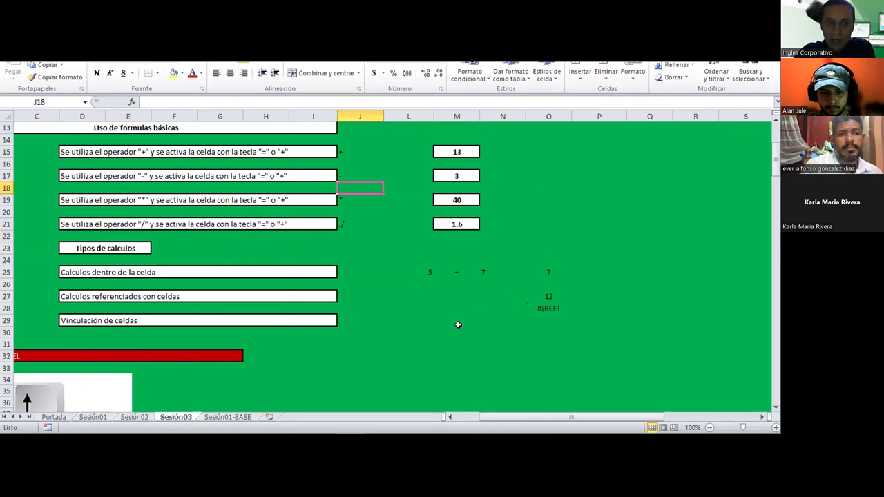
# Step: Type the headings Valor 1, Valor 2 and Total into row 24 above the calculation
pyautogui.click(546, 269)
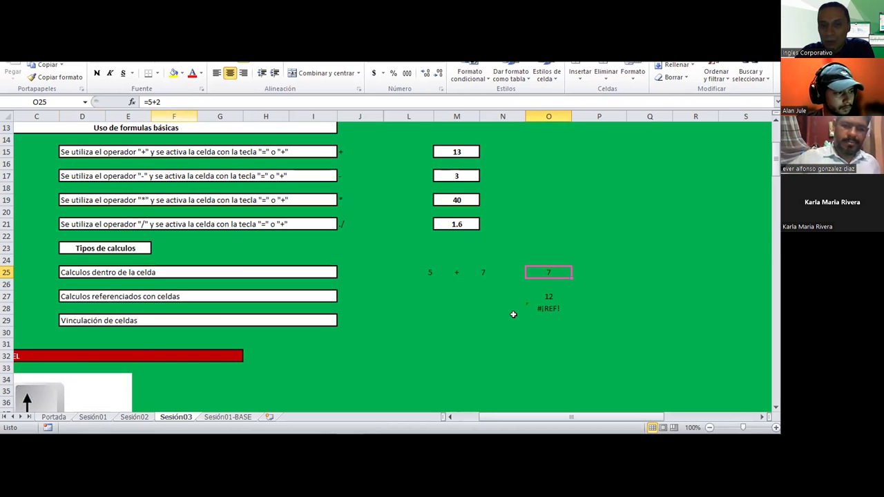
pyautogui.press('Left')
pyautogui.click(438, 253)
pyautogui.doubleClick(424, 256)
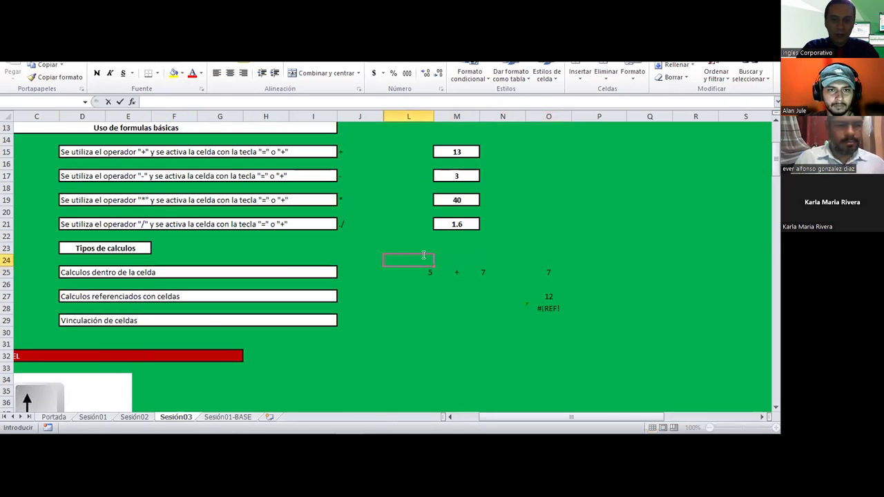
pyautogui.write('nNumero')
pyautogui.press('BackSpace')
pyautogui.press('BackSpace')
pyautogui.press('BackSpace')
pyautogui.write('Valor 1')
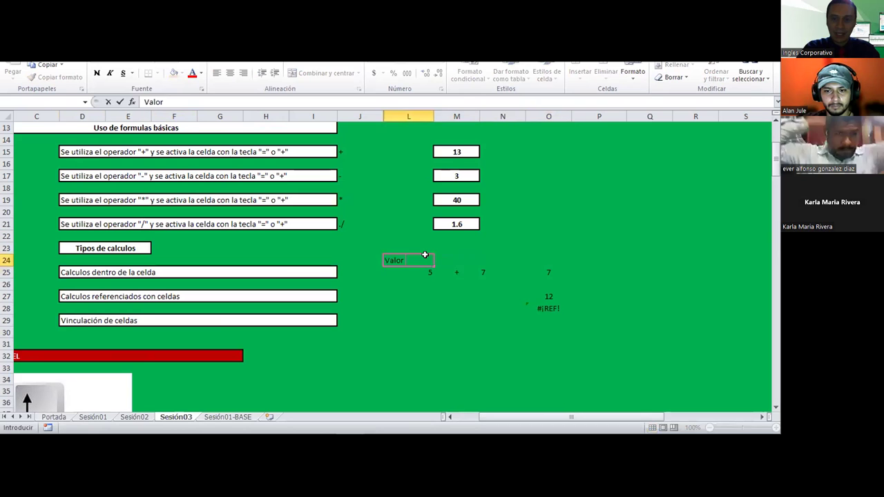
pyautogui.press('Tab')
pyautogui.write('Valor 2')
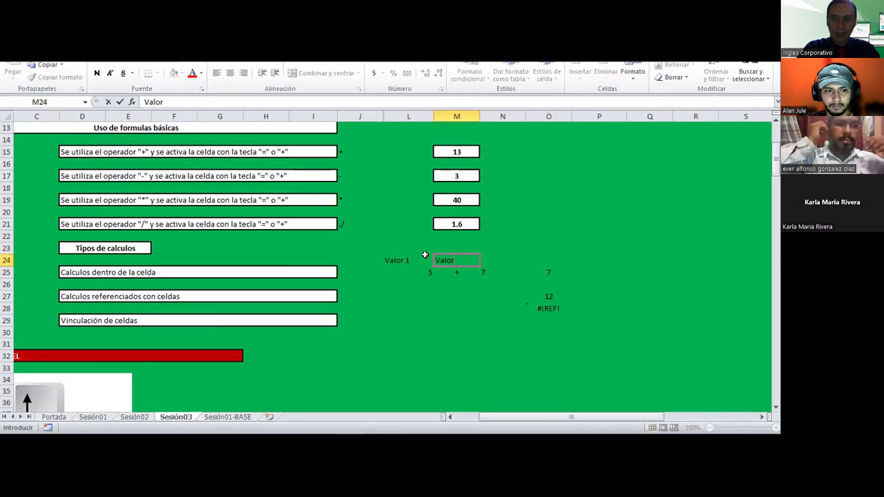
pyautogui.press('Tab')
pyautogui.press('Tab')
pyautogui.press('Left')
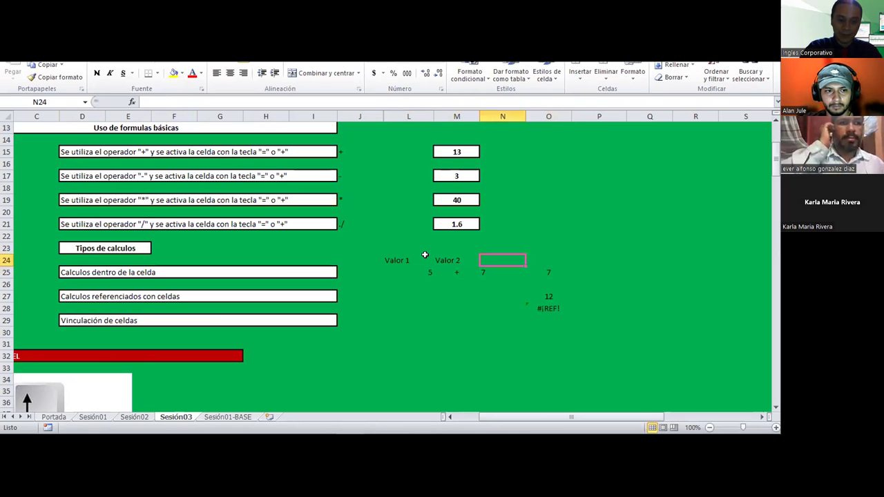
pyautogui.write('Total')
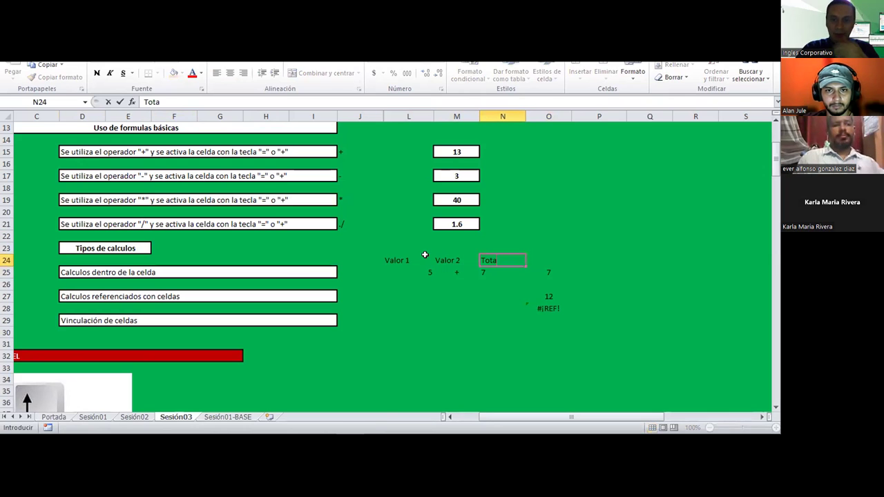
pyautogui.press('Return')
# Step: Centre the headings and values, and shift Valor 2 and Total one column right
pyautogui.moveTo(398, 260); pyautogui.dragTo(496, 261)
pyautogui.hotkey('shift', 'Down')
pyautogui.click(230, 73)
pyautogui.click(466, 271)
pyautogui.moveTo(456, 261)
pyautogui.mouseDown()
pyautogui.moveTo(502, 260)
pyautogui.moveTo(525, 272)
pyautogui.moveTo(483, 263)
pyautogui.mouseUp()
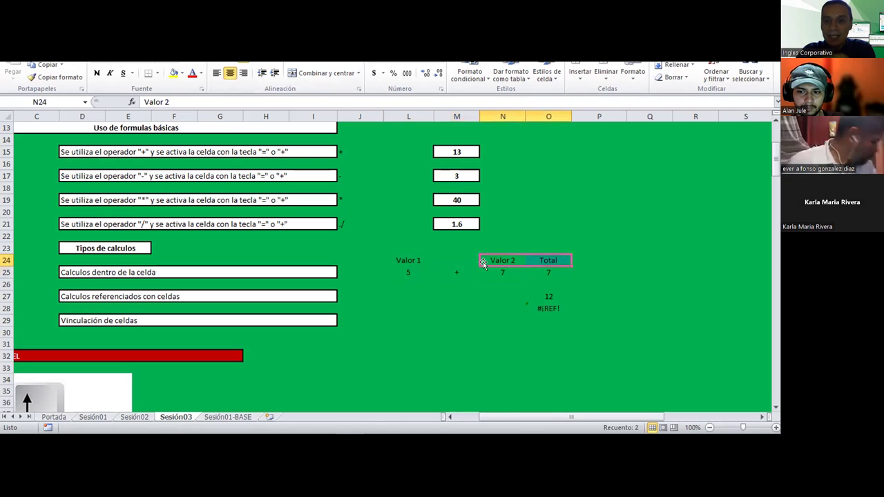
pyautogui.click(553, 265)
pyautogui.click(532, 274)
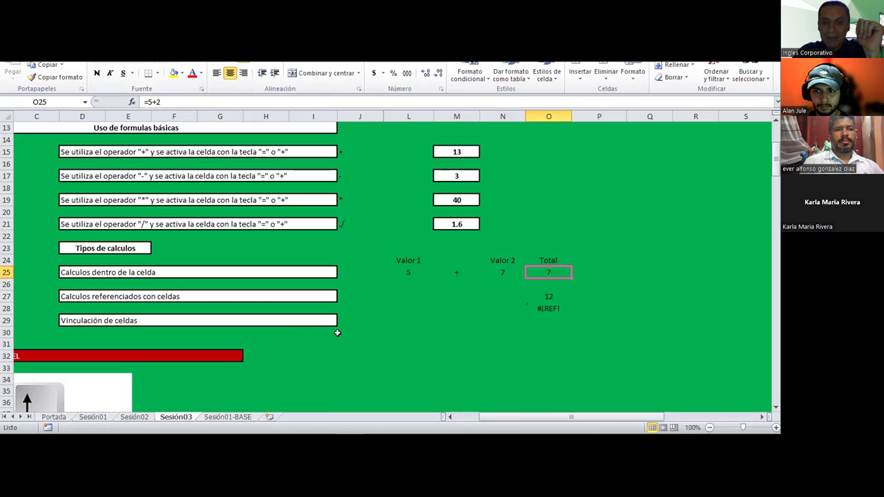
# Step: Clear the #¡REF! from O28, enter 5 in L27 and 7 in N27, and centre them
pyautogui.click(554, 305)
pyautogui.press('Delete')
pyautogui.press('Up')
pyautogui.press('Up')
pyautogui.press('Left')
pyautogui.press('Left')
pyautogui.press('Left')
pyautogui.press('Down')
pyautogui.write('5')
pyautogui.press('Right')
pyautogui.press('Right')
pyautogui.write('7')
pyautogui.press('Left')
pyautogui.press('Left')
pyautogui.hotkey('shift', 'Right')
pyautogui.hotkey('shift', 'Right')
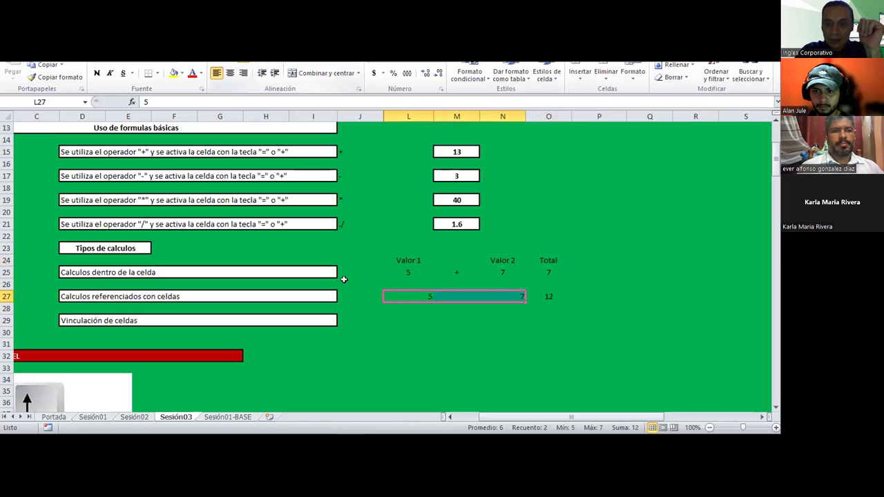
pyautogui.click(554, 295)
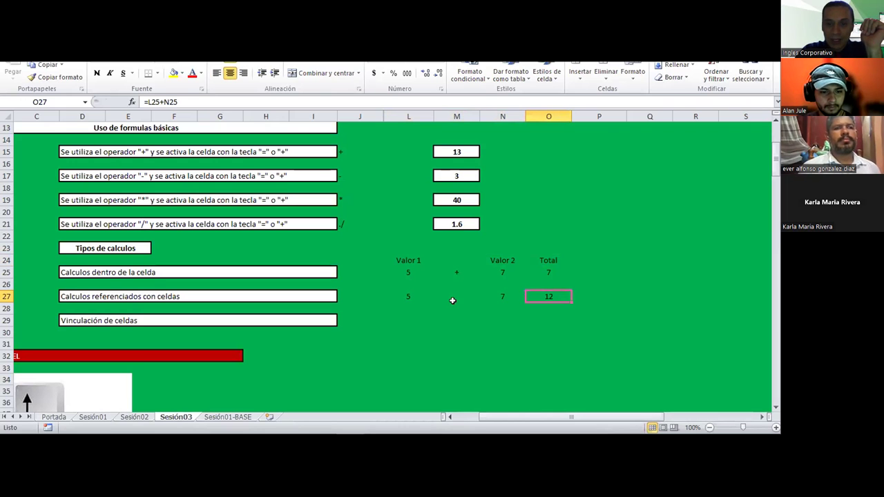
# Step: Build =+L27+N27 in O27 to total 12, then check the referenced cells
pyautogui.write('+')
pyautogui.click(402, 296)
pyautogui.write('+')
pyautogui.click(482, 297)
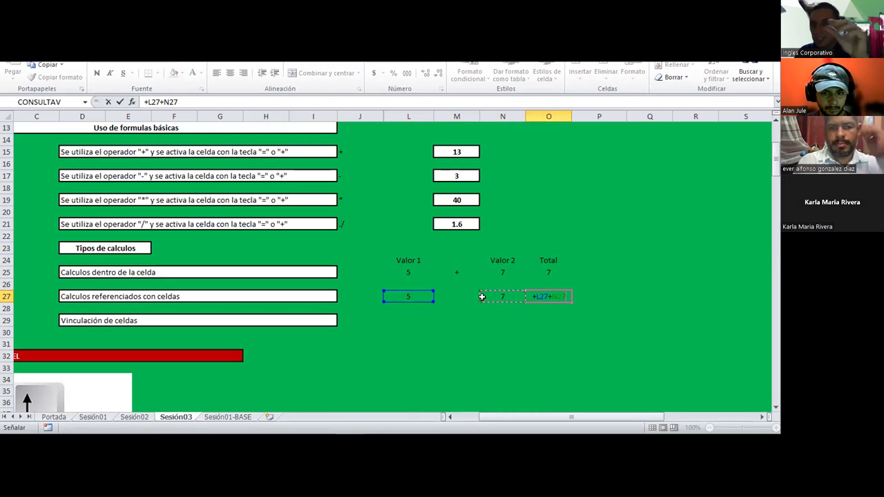
pyautogui.press('Return')
pyautogui.press('Return')
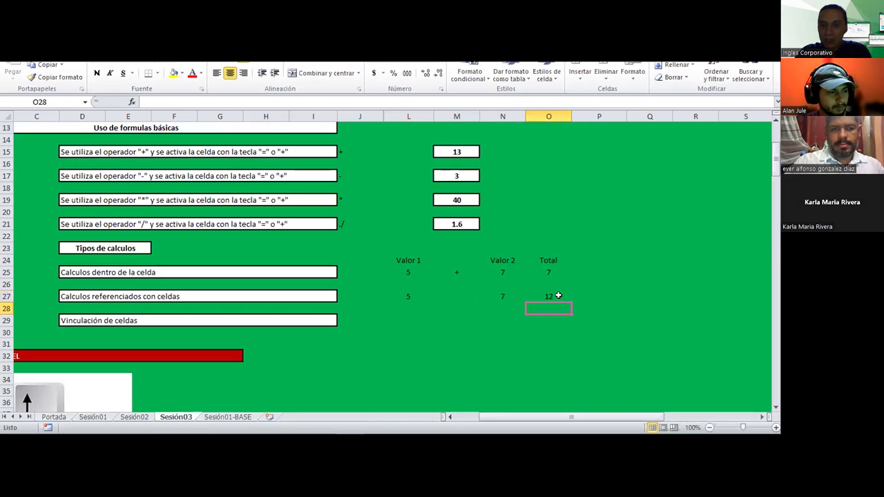
pyautogui.press('Up')
pyautogui.click(408, 296)
pyautogui.click(457, 296)
pyautogui.click(548, 297)
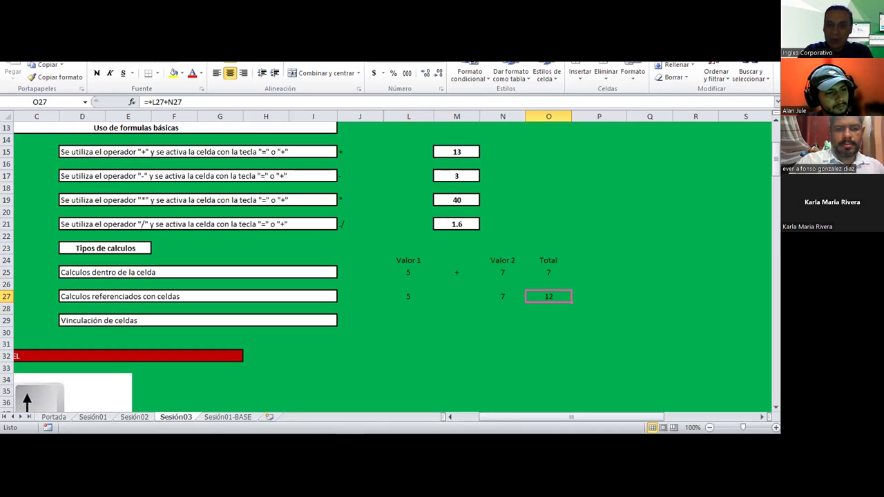
pyautogui.click(503, 297)
# Step: Change L27 to 45 and verify that O27 recalculates to 52
pyautogui.click(408, 296)
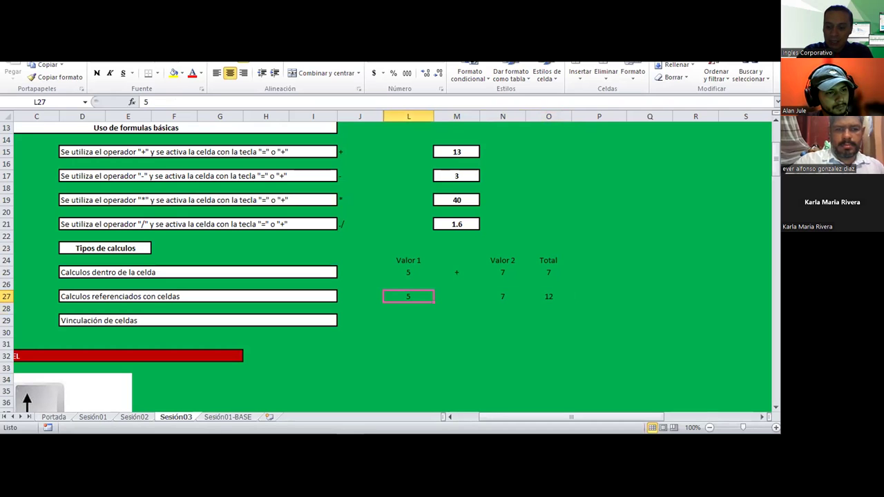
pyautogui.write('45')
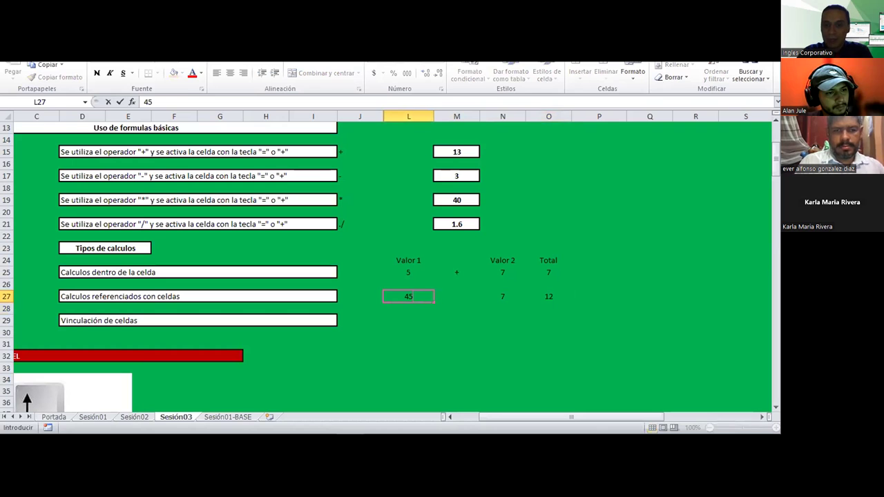
pyautogui.press('Return')
pyautogui.click(547, 298)
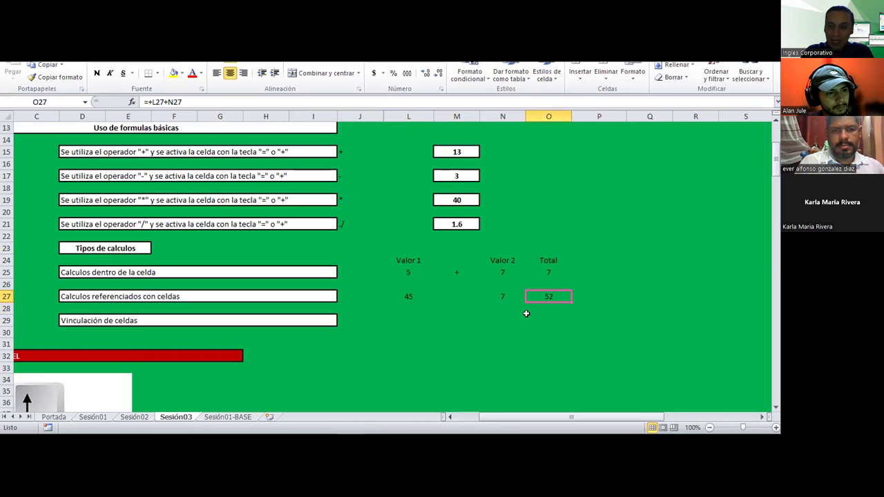
pyautogui.click(400, 299)
pyautogui.click(551, 292)
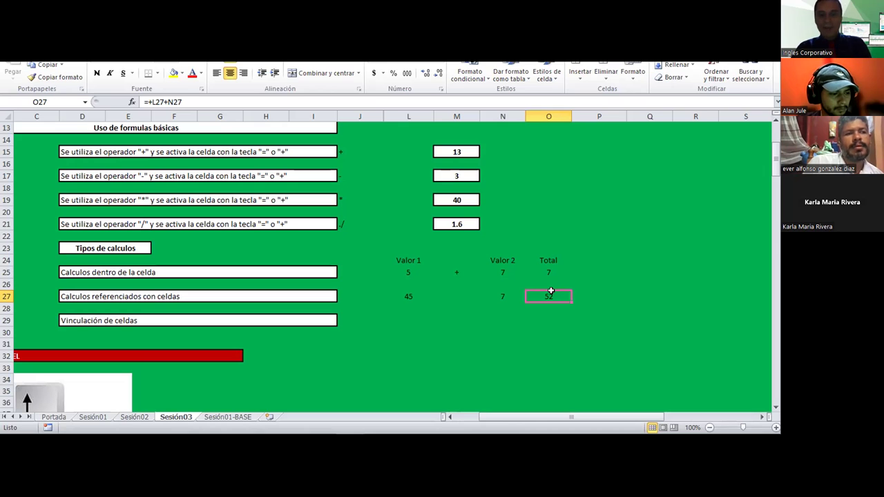
pyautogui.scroll(-1, 551, 291)
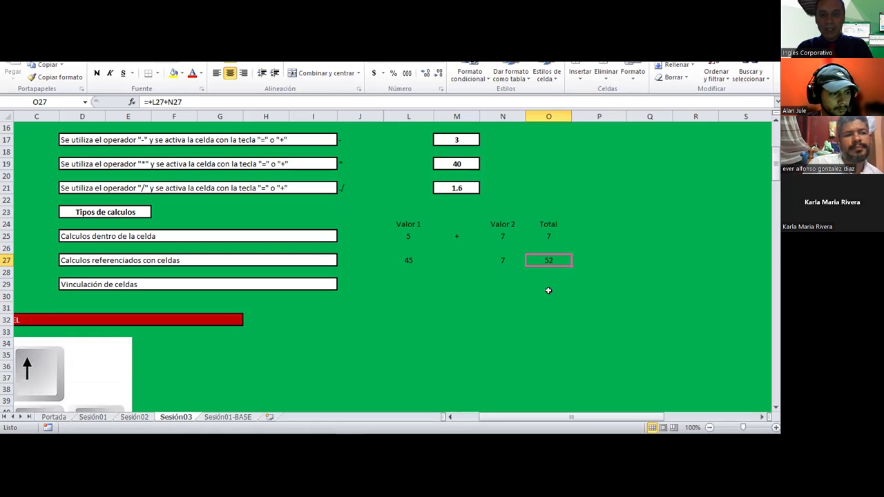
# Step: Link O29 to O27 with =O27 and centre the resulting 52
pyautogui.click(540, 284)
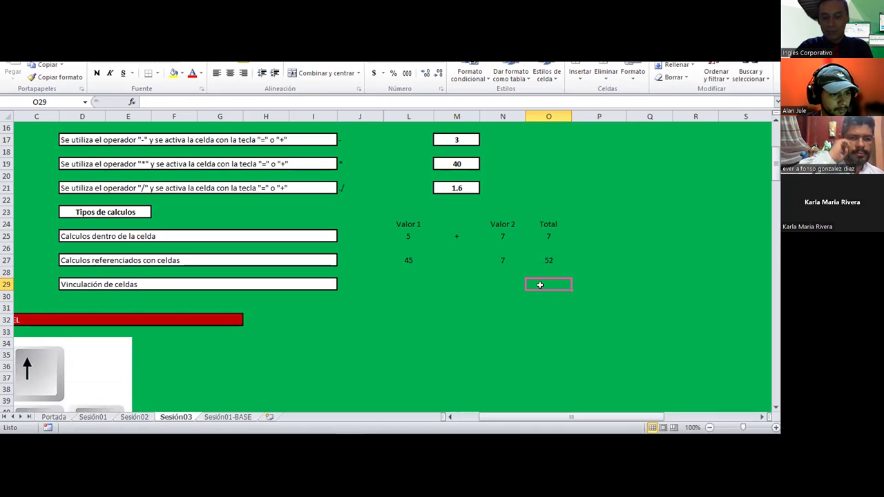
pyautogui.write('=')
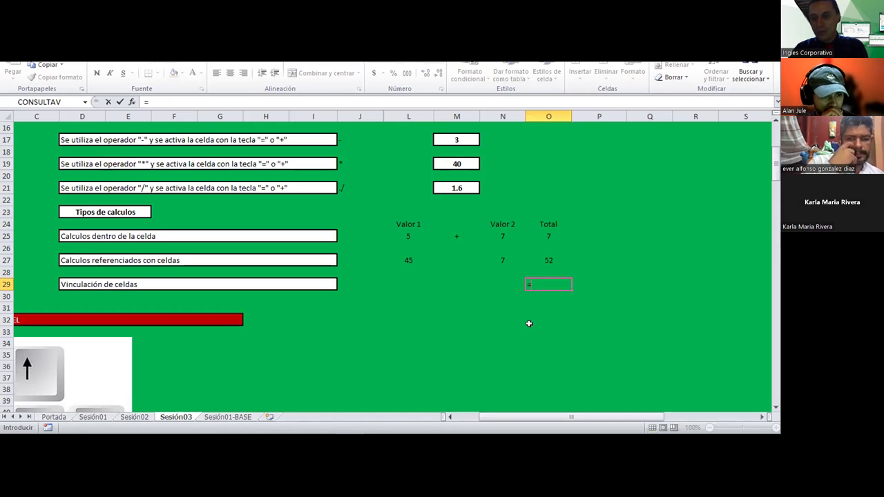
pyautogui.click(553, 257)
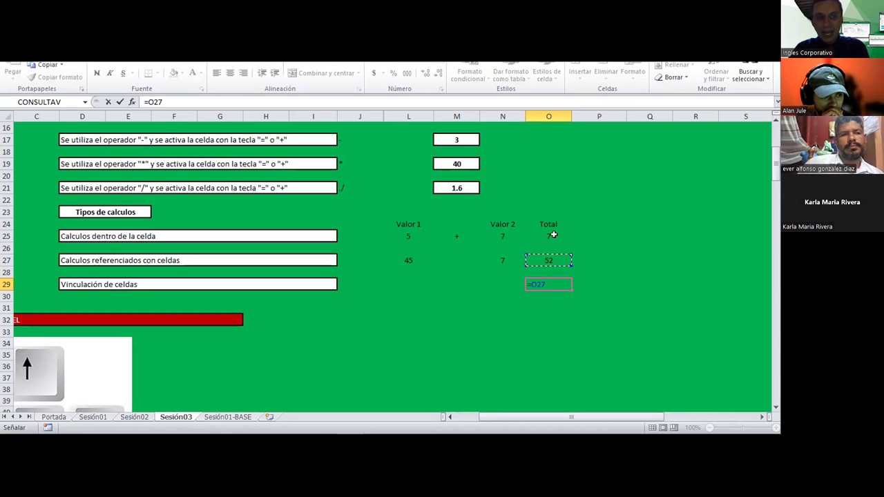
pyautogui.press('Return')
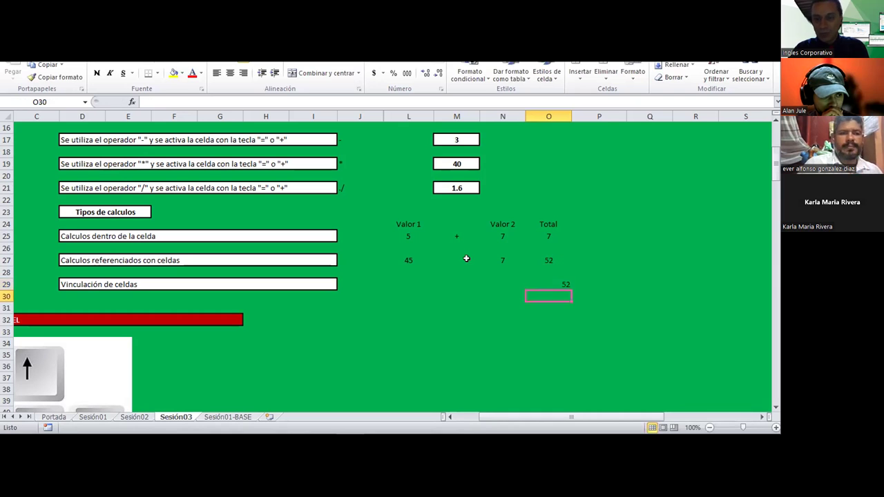
pyautogui.click(569, 284)
pyautogui.click(216, 73)
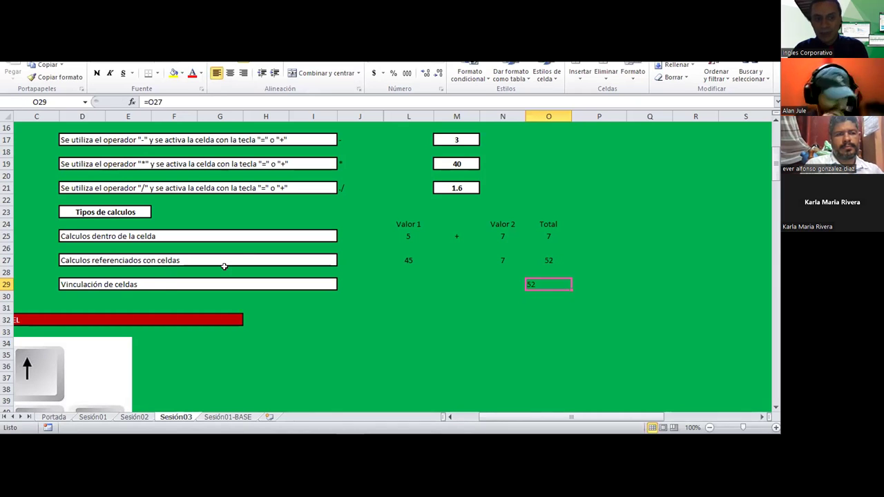
pyautogui.click(230, 72)
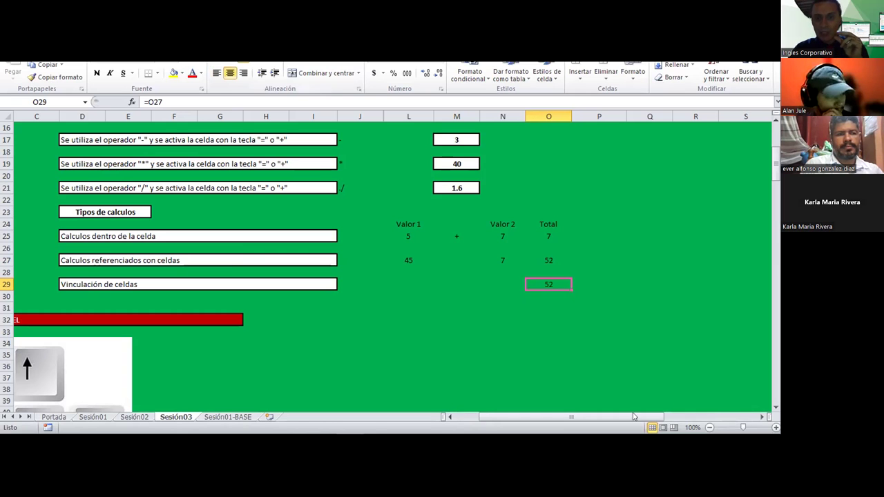
pyautogui.click(556, 320)
pyautogui.click(541, 289)
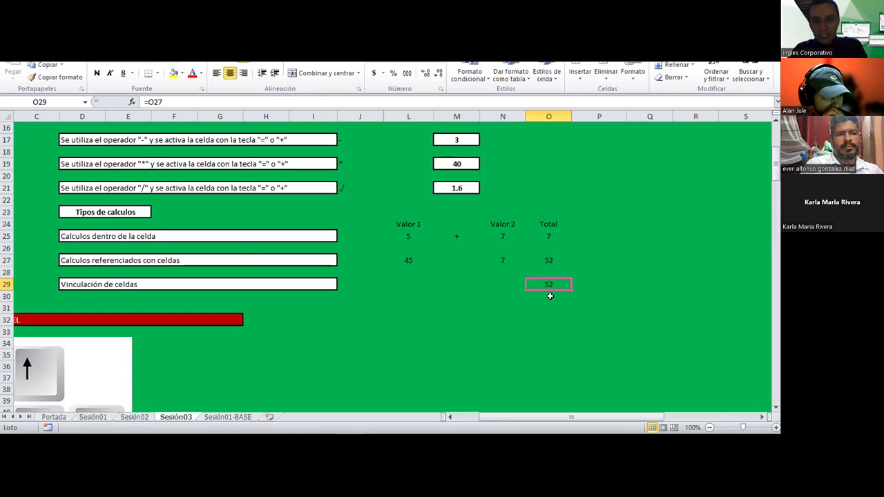
# Step: Type the label O29 in O30, centre it, and display O29's referenced cell
pyautogui.click(550, 295)
pyautogui.write('O29')
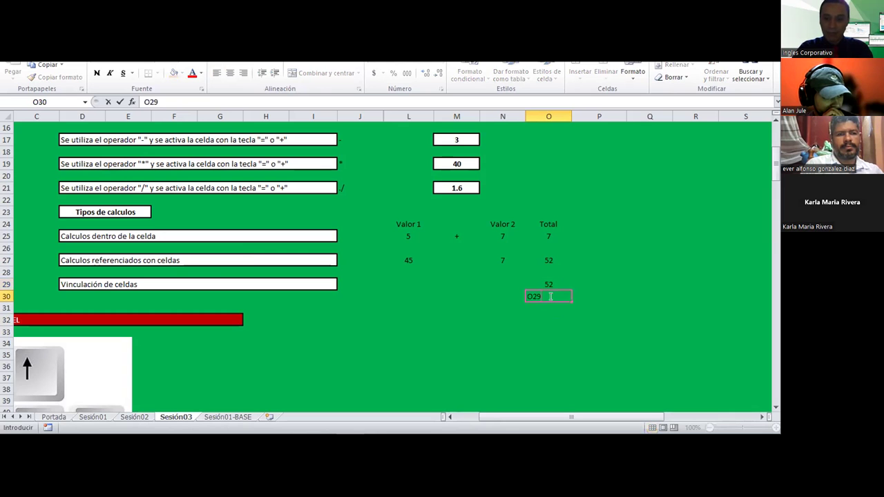
pyautogui.press('Return')
pyautogui.press('Up')
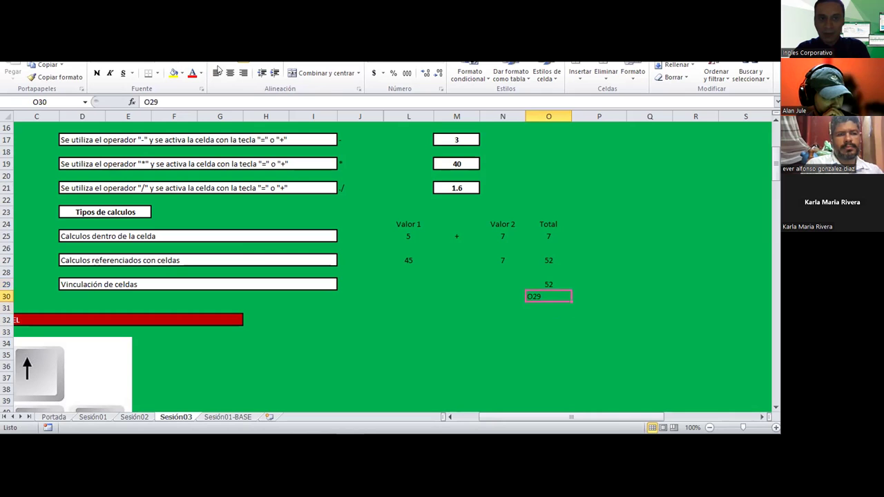
pyautogui.click(230, 73)
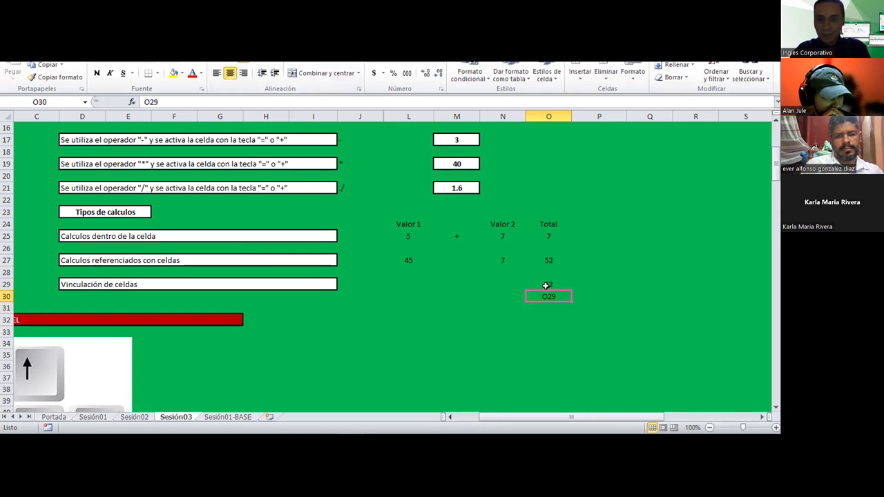
pyautogui.press('Up')
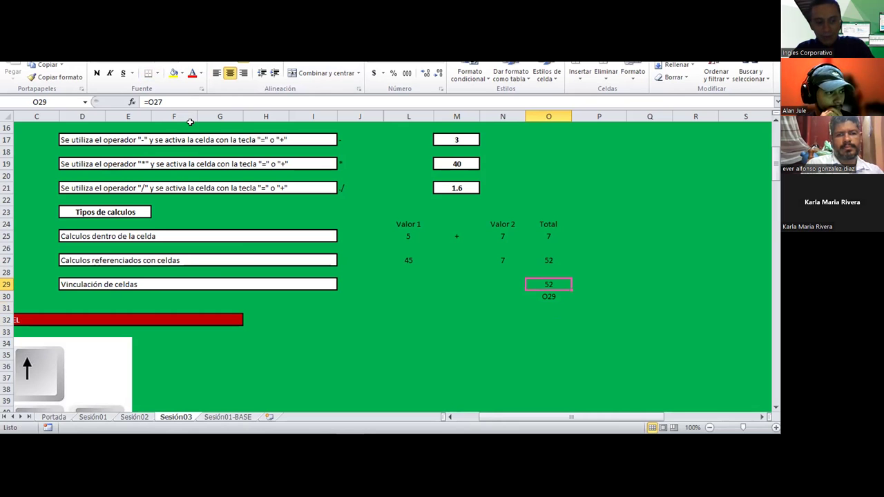
pyautogui.doubleClick(550, 290)
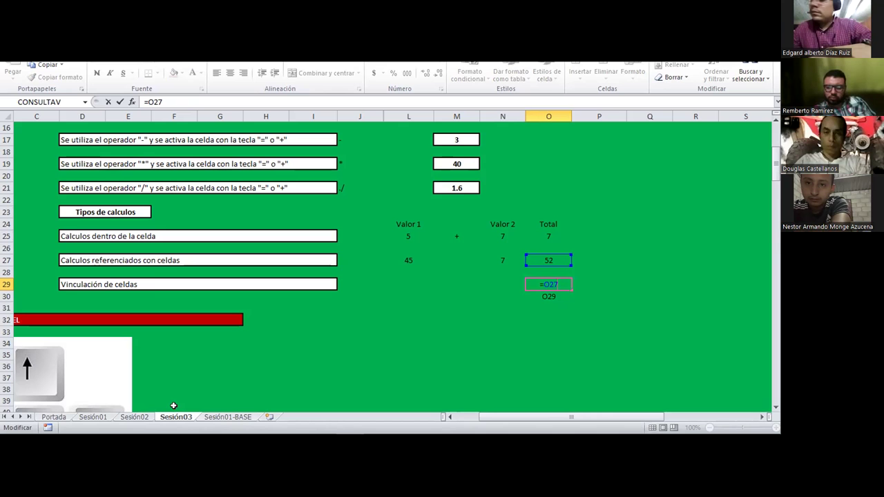
pyautogui.click(242, 419)
pyautogui.click(175, 417)
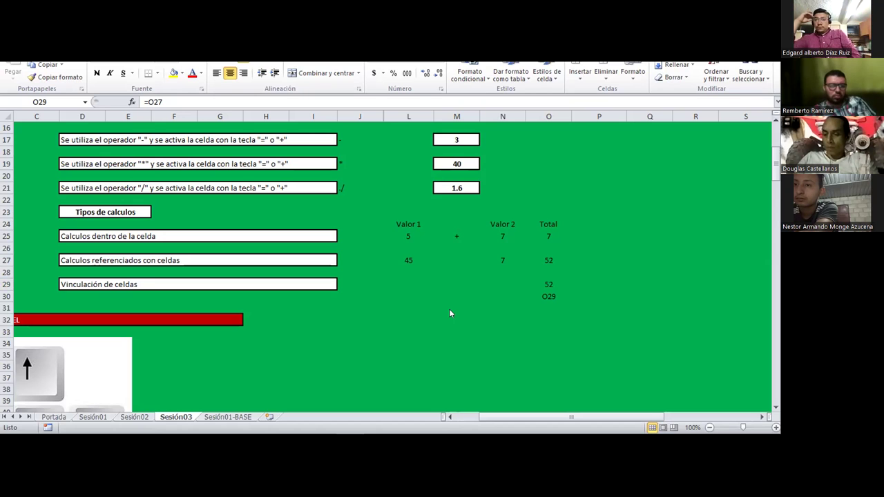
pyautogui.click(549, 286)
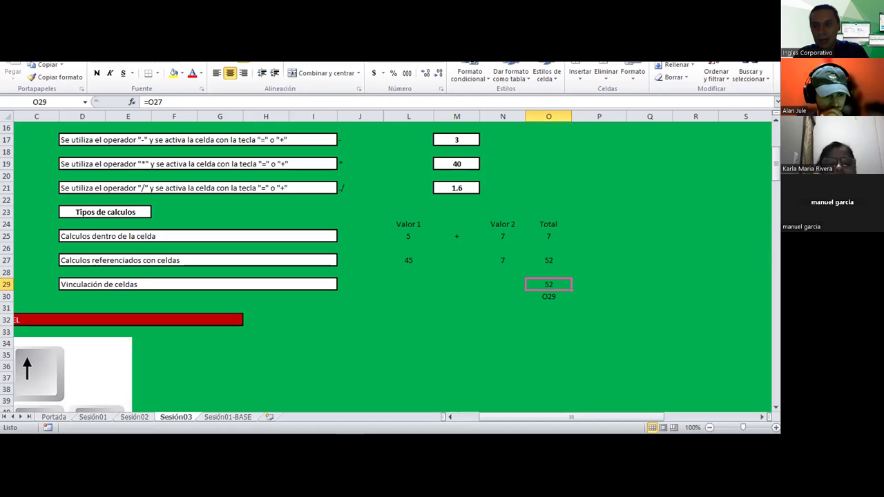
# Step: Apply Bordes externos outside borders to the total cells O29 and O27
pyautogui.click(412, 366)
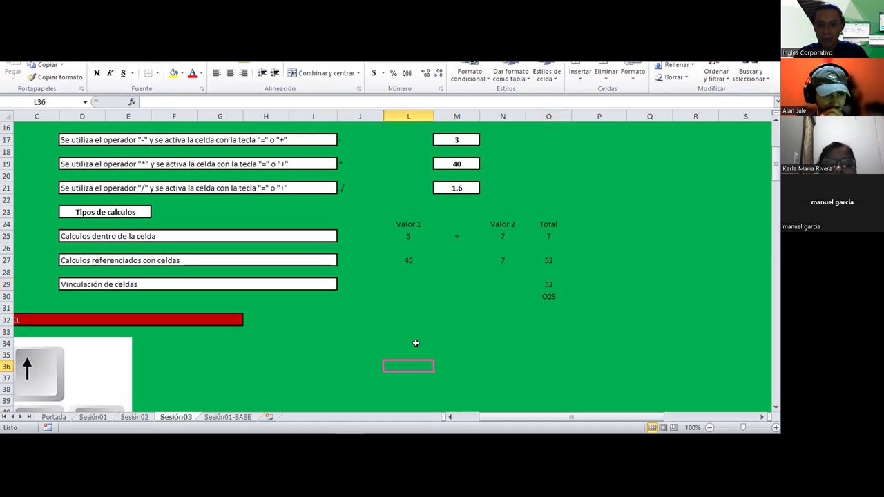
pyautogui.click(549, 261)
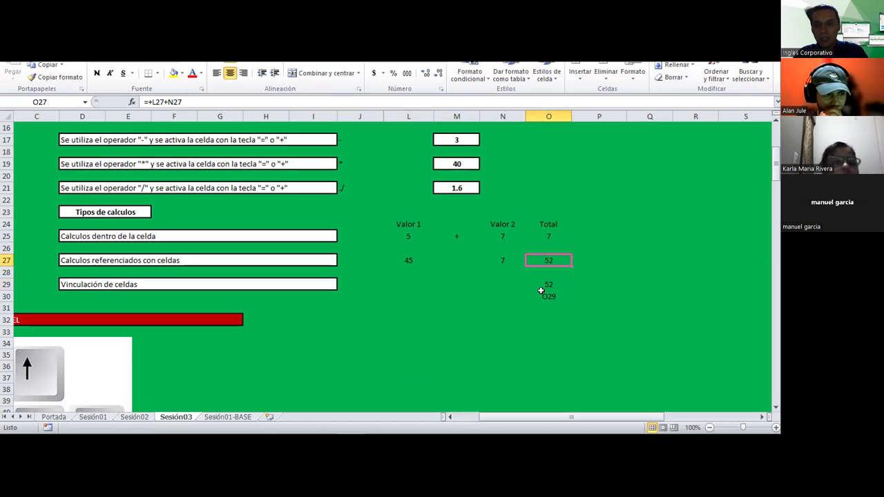
pyautogui.click(550, 284)
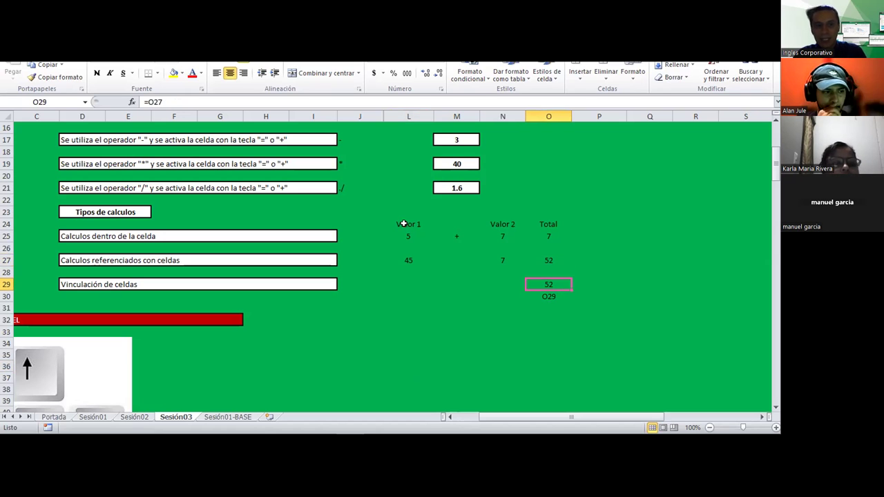
pyautogui.click(156, 72)
pyautogui.click(172, 181)
pyautogui.click(556, 322)
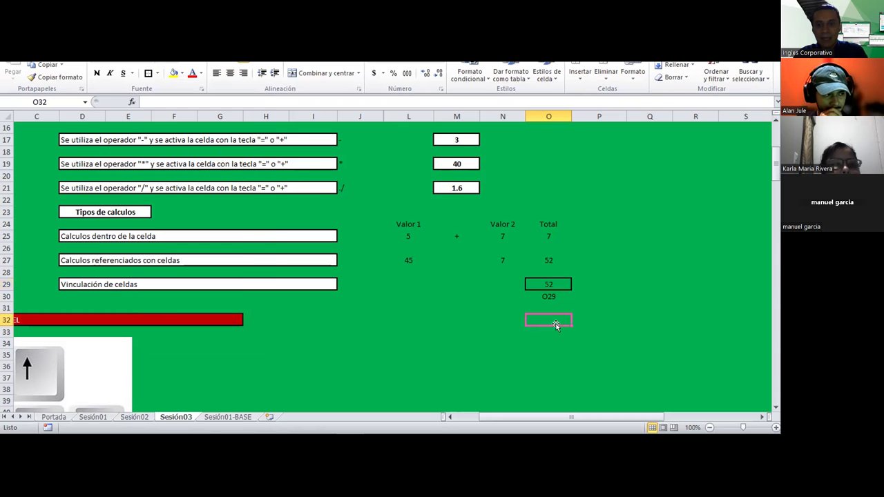
pyautogui.click(558, 282)
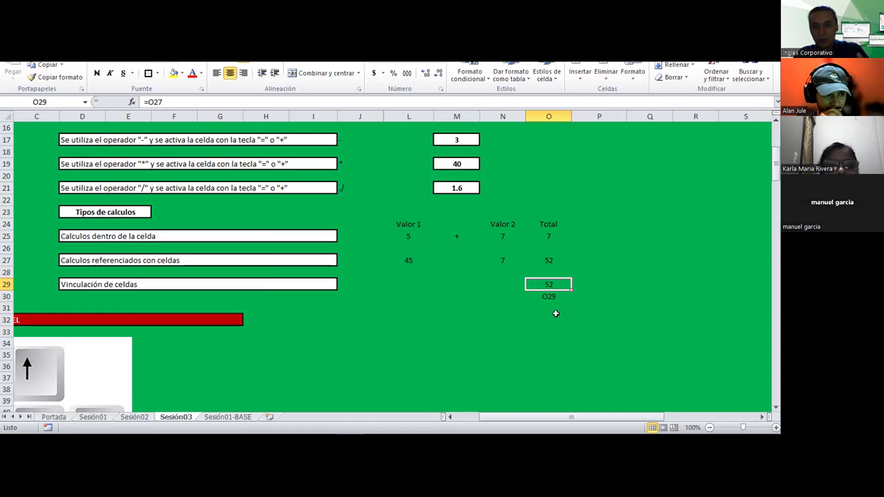
pyautogui.click(550, 257)
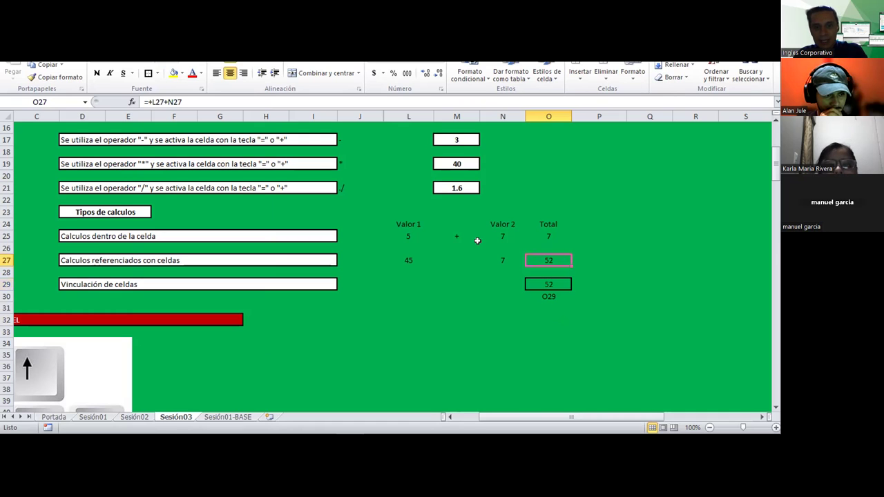
pyautogui.click(548, 286)
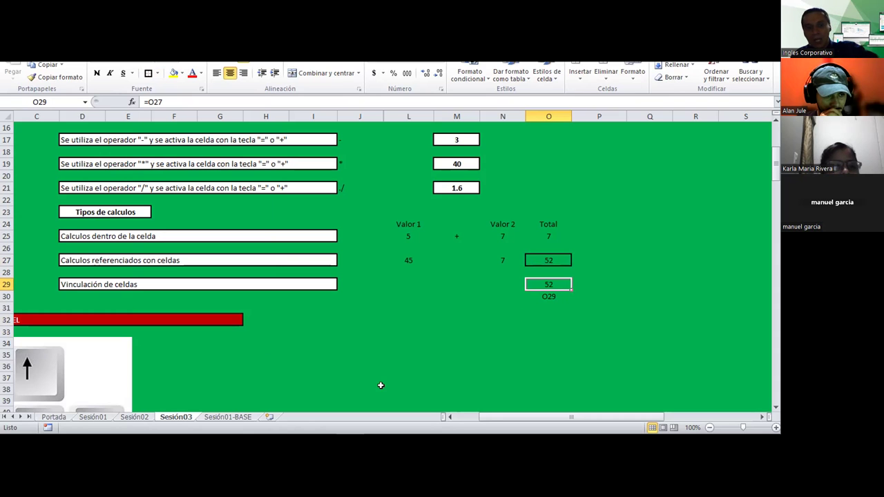
# Step: Enter =Sesión02!O88 in O33 so it shows 12 from the Sesión02 sheet
pyautogui.click(134, 418)
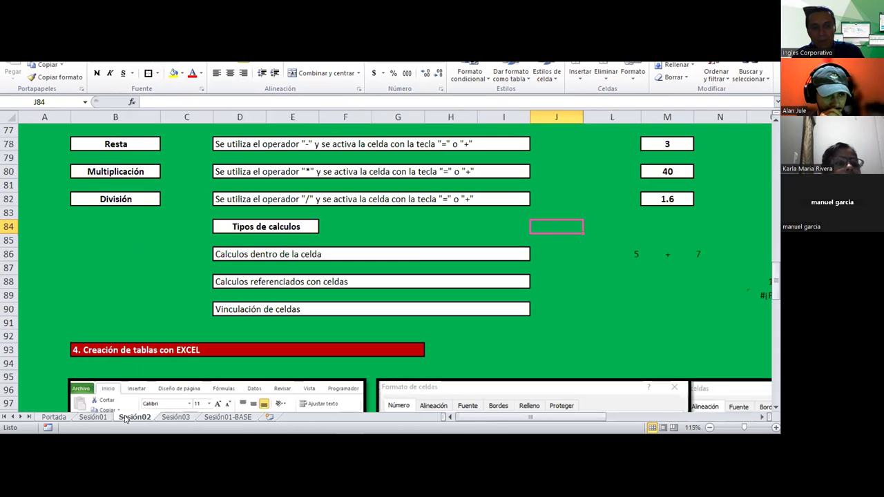
pyautogui.moveTo(574, 417); pyautogui.dragTo(637, 417)
pyautogui.click(564, 288)
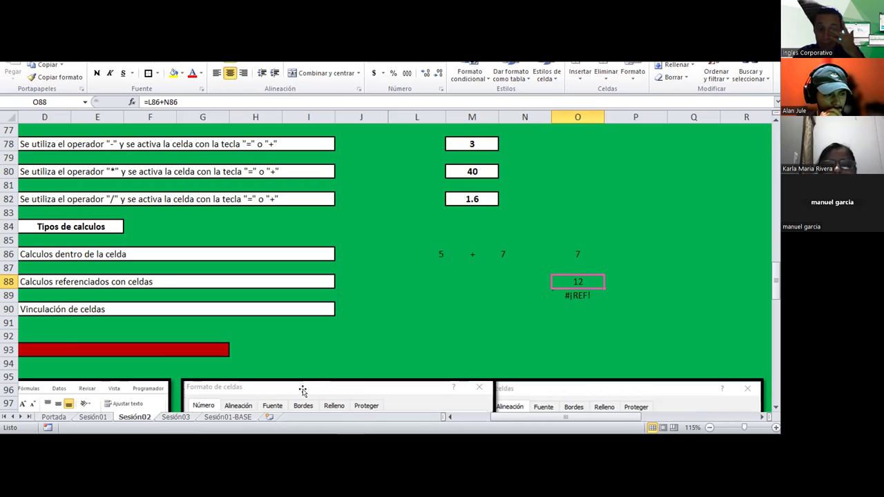
pyautogui.click(188, 417)
pyautogui.click(542, 326)
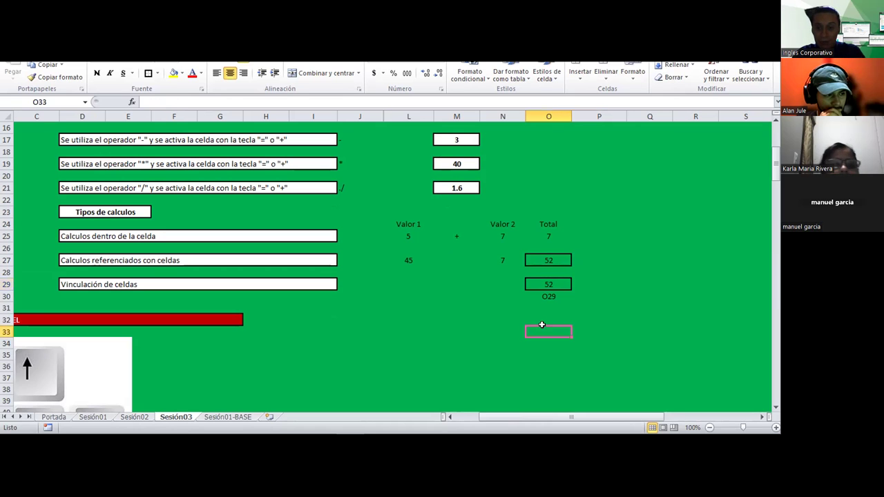
pyautogui.write('=')
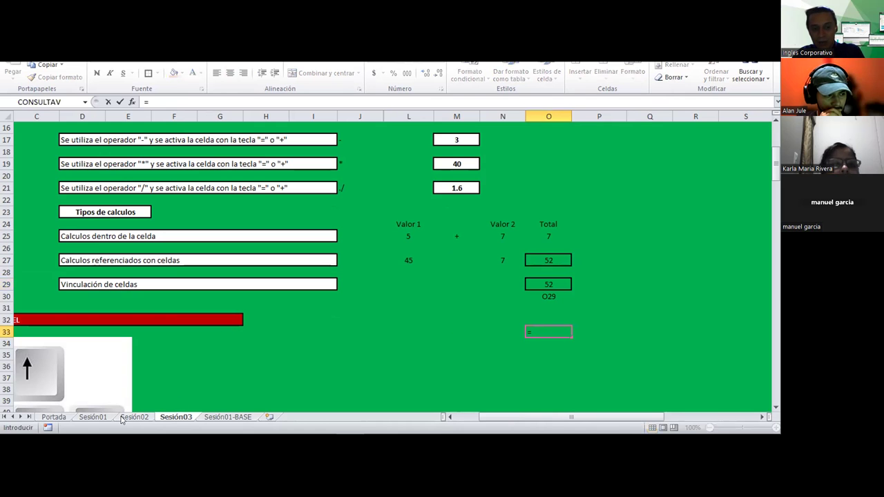
pyautogui.hotkey('ctrl', 'pageup')
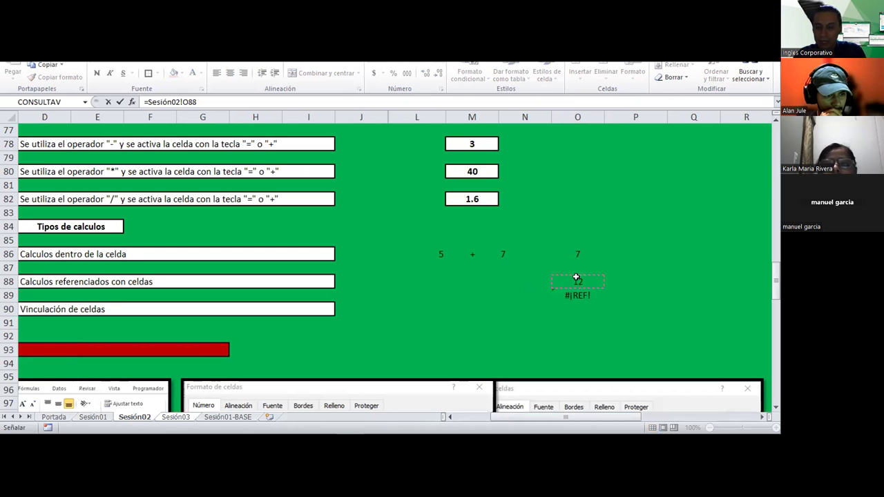
pyautogui.press('Return')
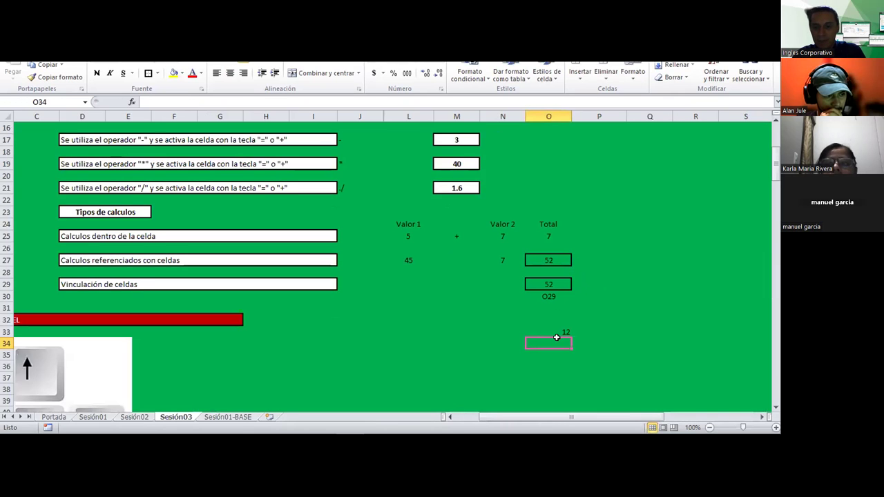
pyautogui.press('Up')
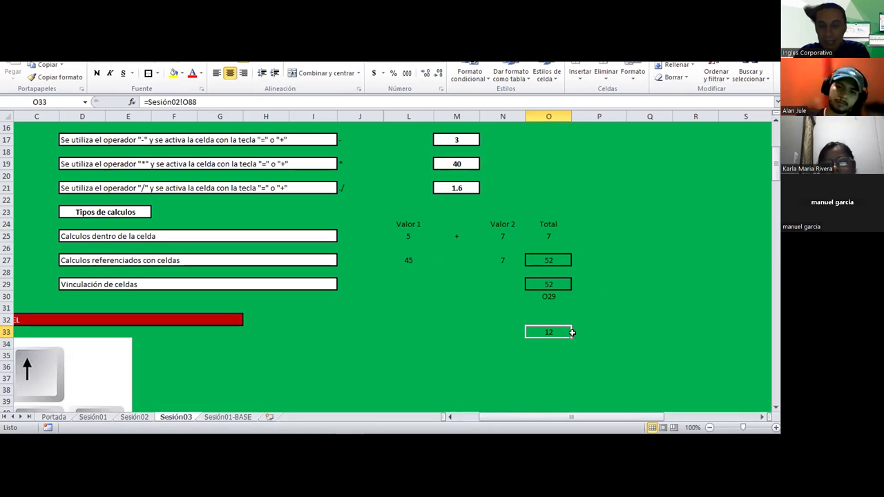
pyautogui.press('F2')
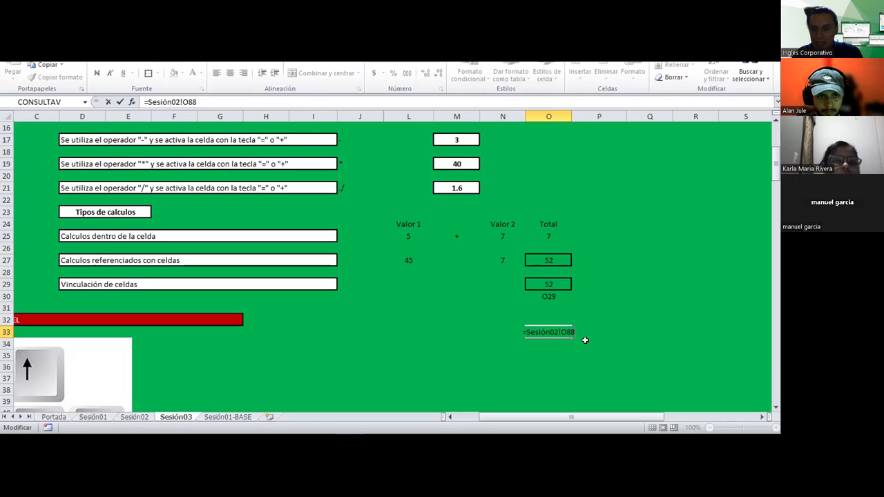
pyautogui.moveTo(557, 331); pyautogui.dragTo(552, 332)
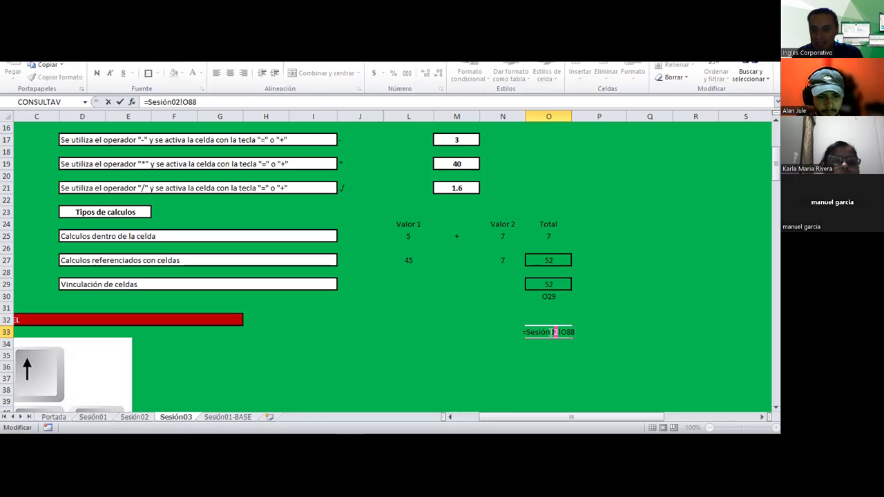
pyautogui.keyDown('shift'); pyautogui.click(482, 330); pyautogui.keyUp('shift')
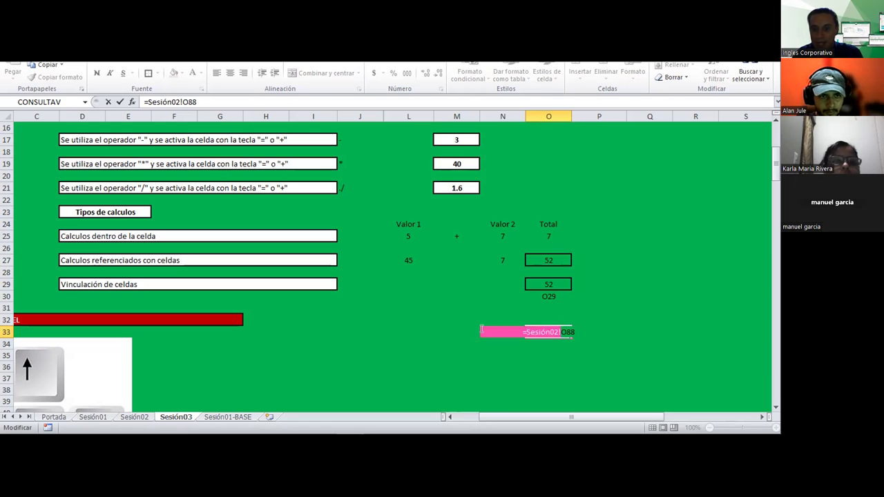
pyautogui.keyDown('shift'); pyautogui.click(523, 334); pyautogui.keyUp('shift')
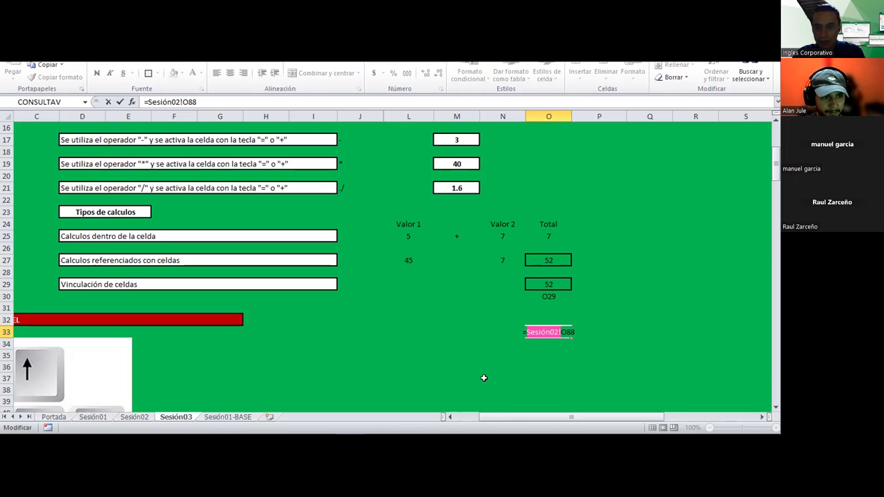
pyautogui.hotkey('ctrl', 'Return')
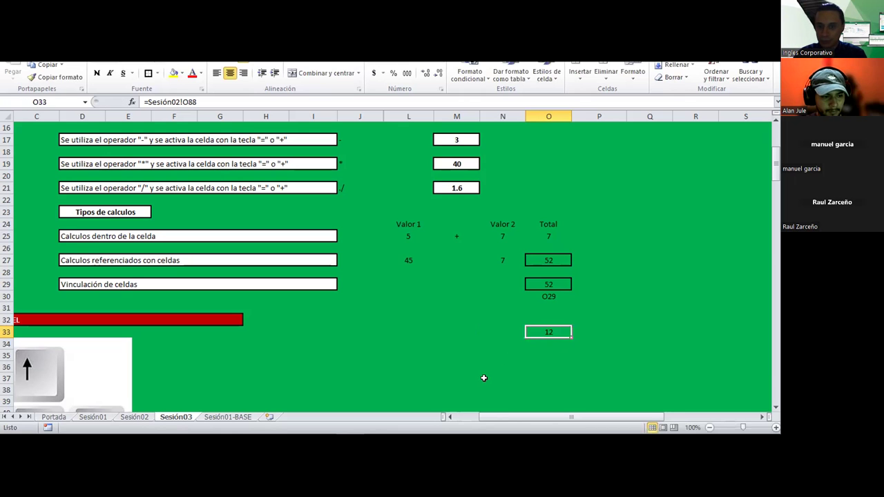
pyautogui.click(484, 378)
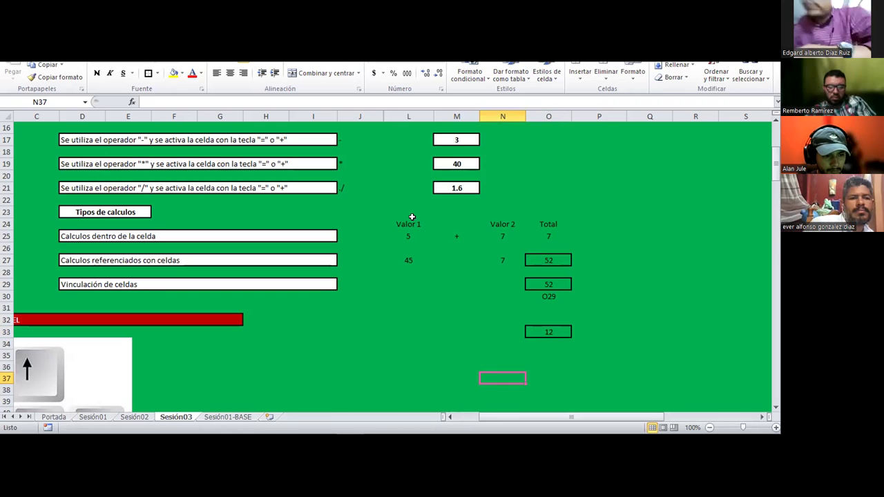
pyautogui.scroll(1, 412, 217)
pyautogui.scroll(-1, 412, 217)
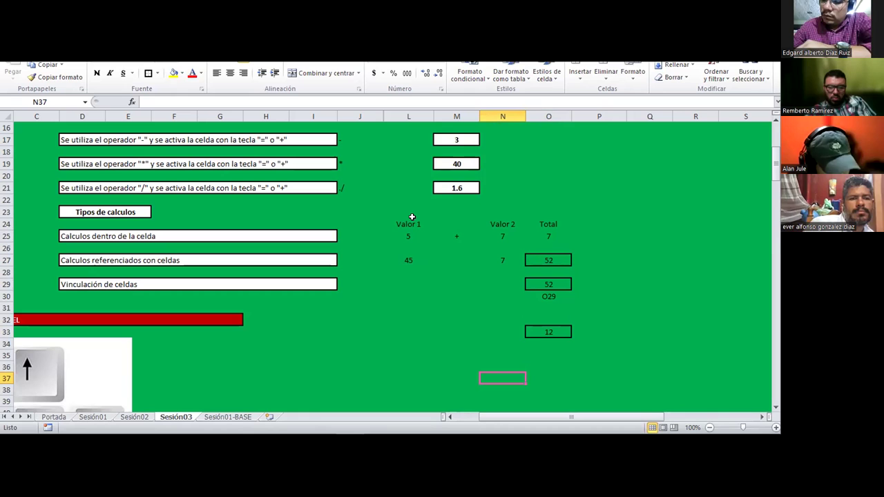
pyautogui.click(523, 390)
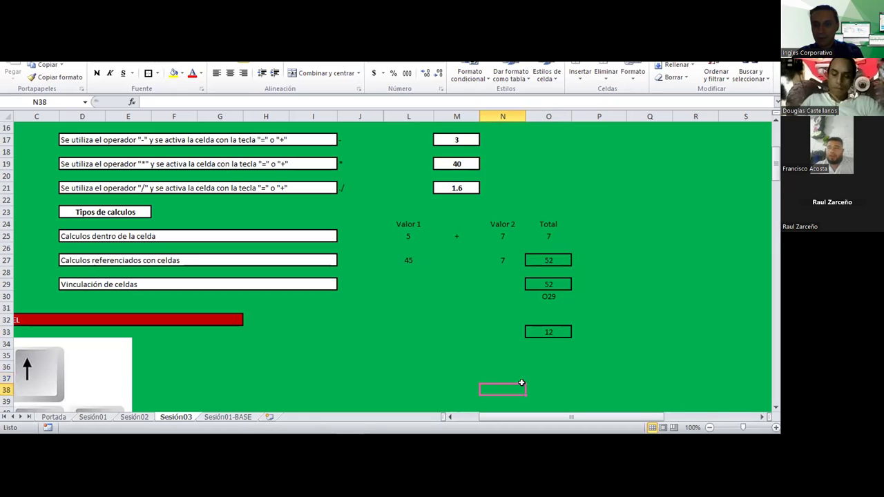
pyautogui.click(531, 363)
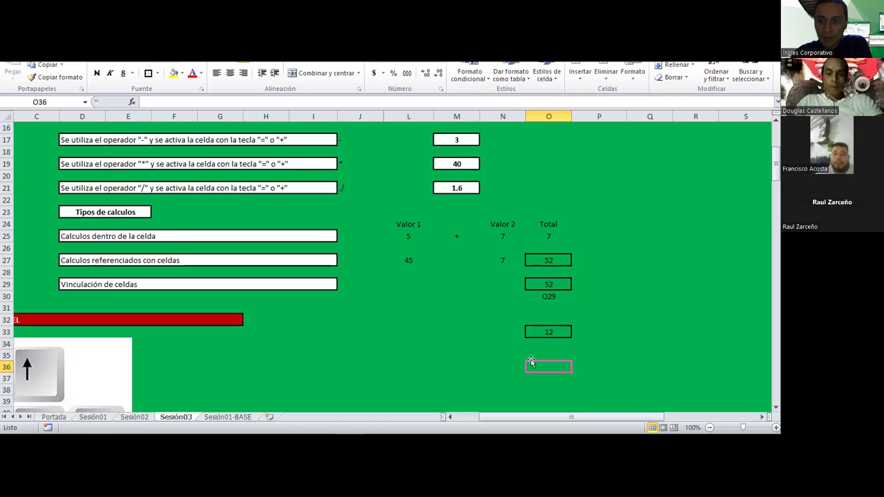
pyautogui.doubleClick(546, 259)
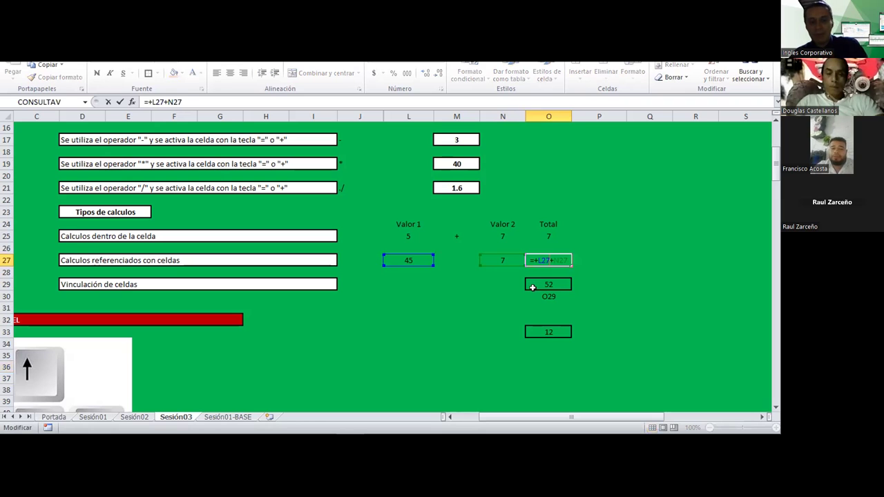
pyautogui.press('Escape')
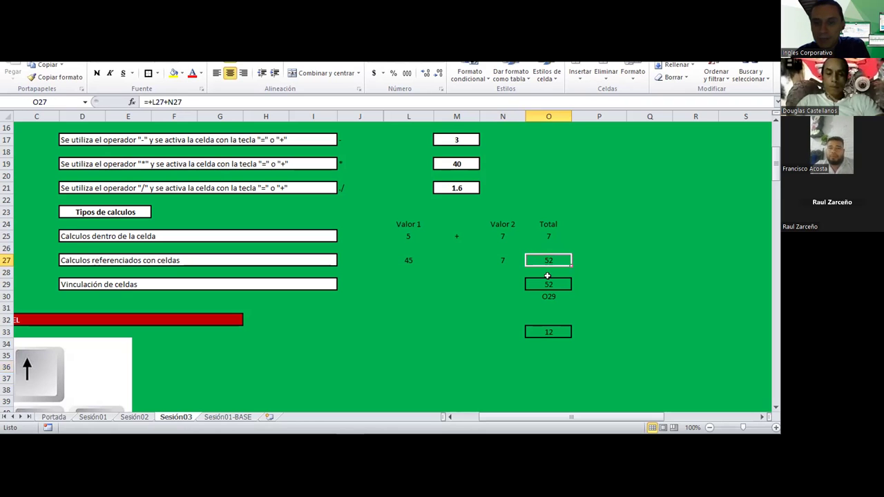
pyautogui.click(559, 235)
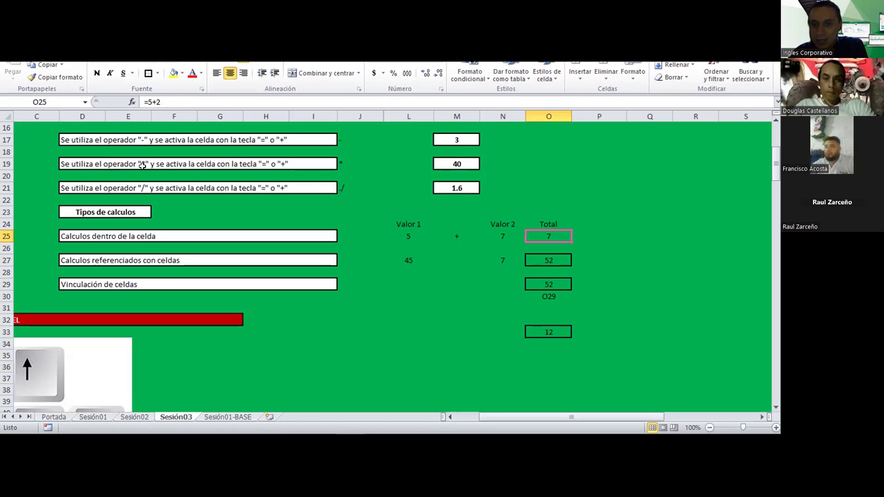
pyautogui.press('Left')
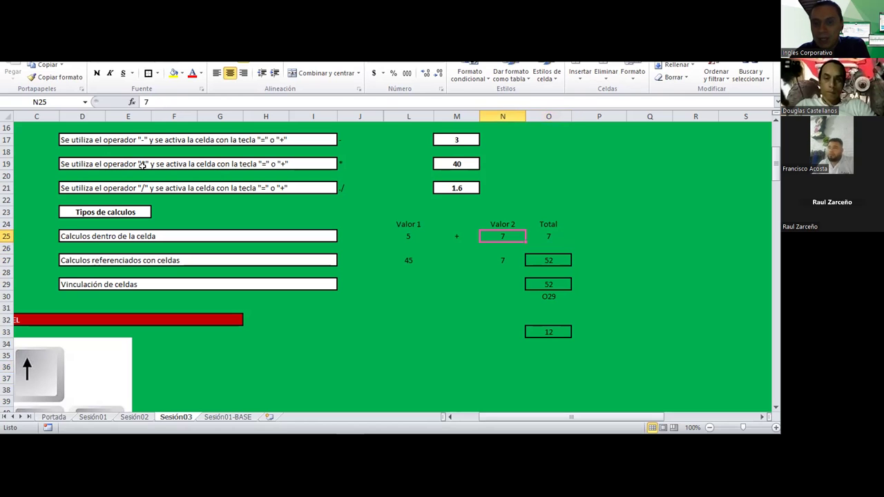
pyautogui.press('Right')
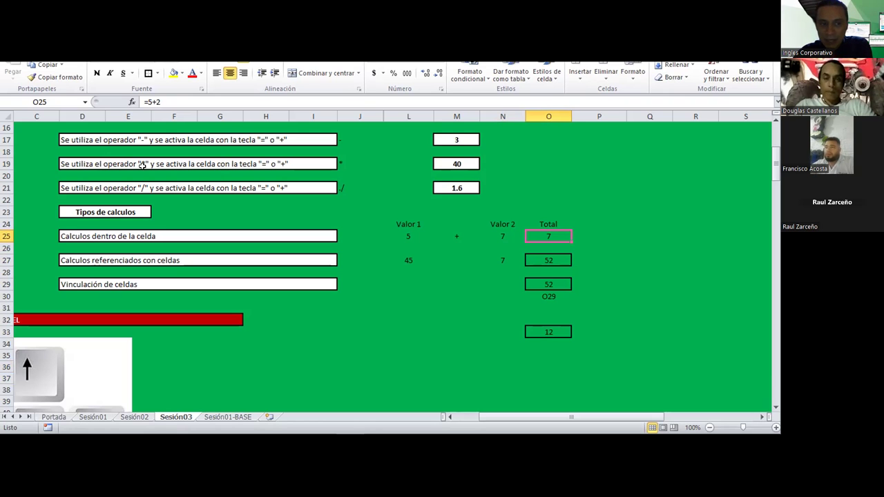
pyautogui.press('Down')
pyautogui.press('Down')
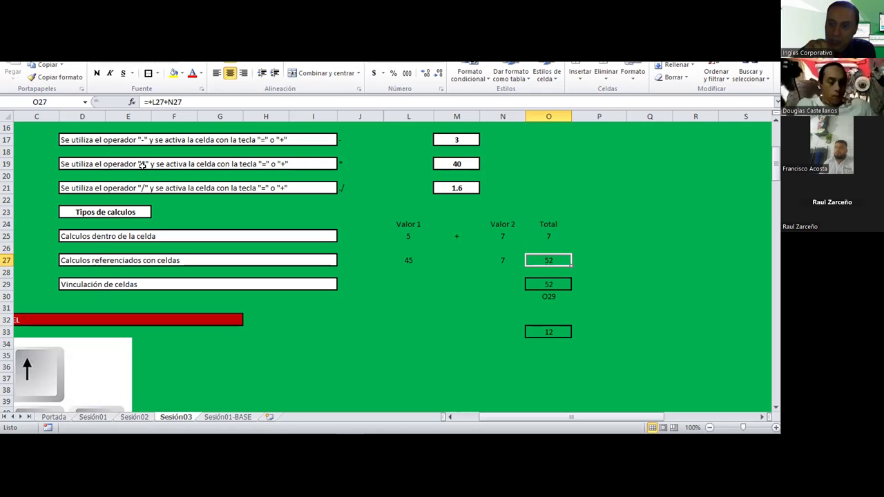
# Step: Replace Valor 1 in L27 with 23
pyautogui.press('Left')
pyautogui.press('Left')
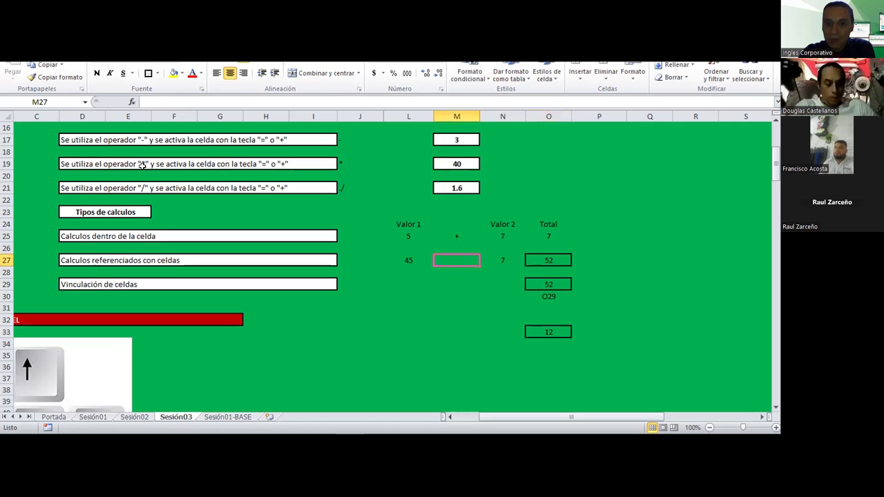
pyautogui.press('Right')
pyautogui.press('Left')
pyautogui.press('Left')
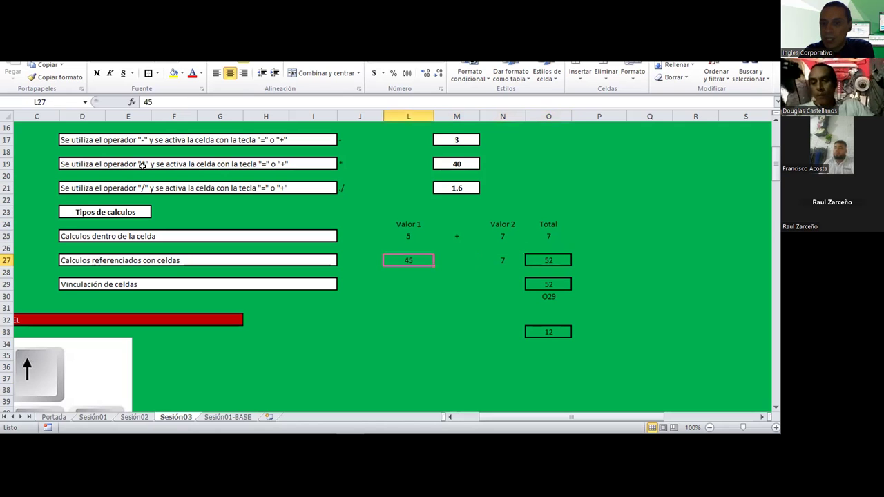
pyautogui.press('Right')
pyautogui.press('Right')
pyautogui.press('Right')
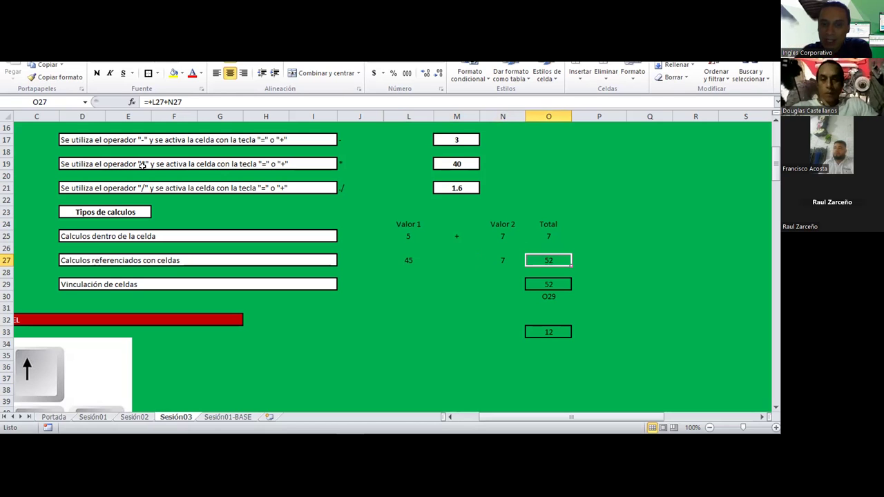
pyautogui.press('Left')
pyautogui.press('Left')
pyautogui.press('Left')
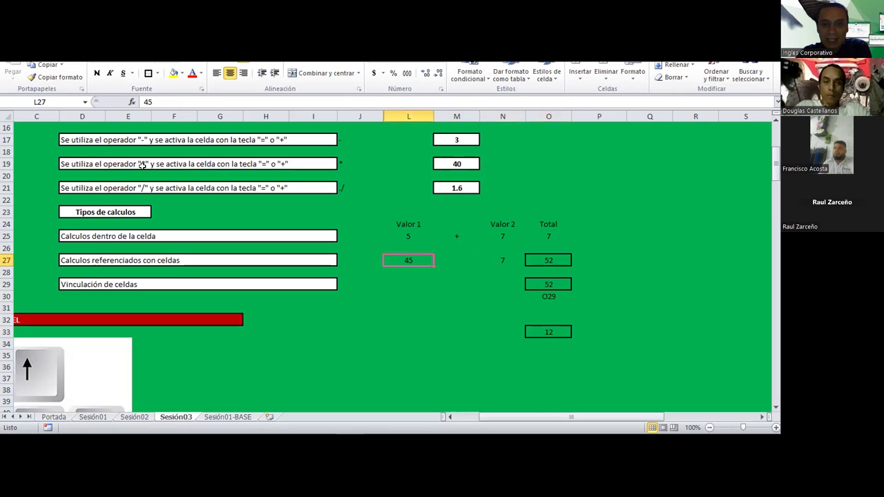
pyautogui.press('Right')
pyautogui.press('Right')
pyautogui.press('Escape')
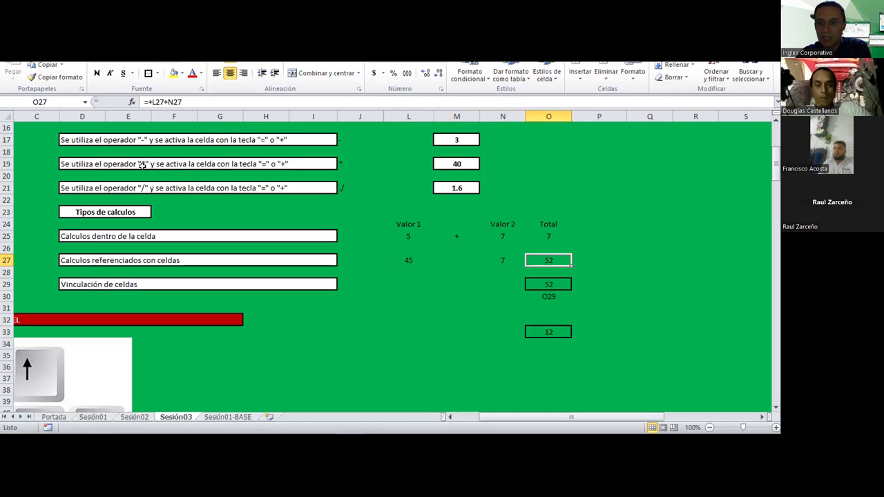
pyautogui.press('Left')
pyautogui.press('Left')
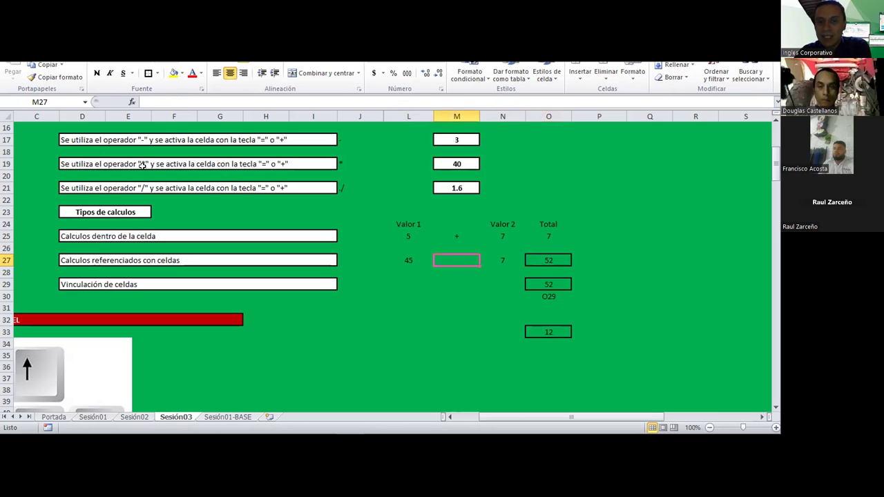
pyautogui.press('Left')
pyautogui.press('Right')
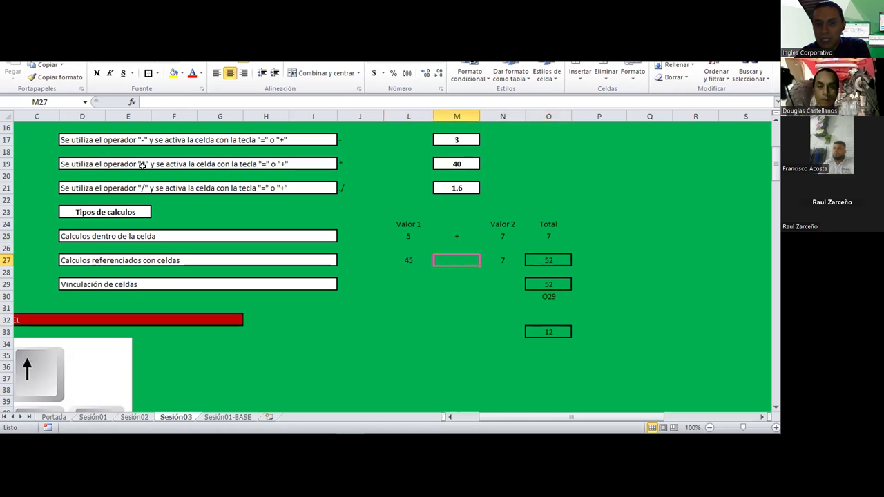
pyautogui.press('Right')
pyautogui.press('Left')
pyautogui.press('Left')
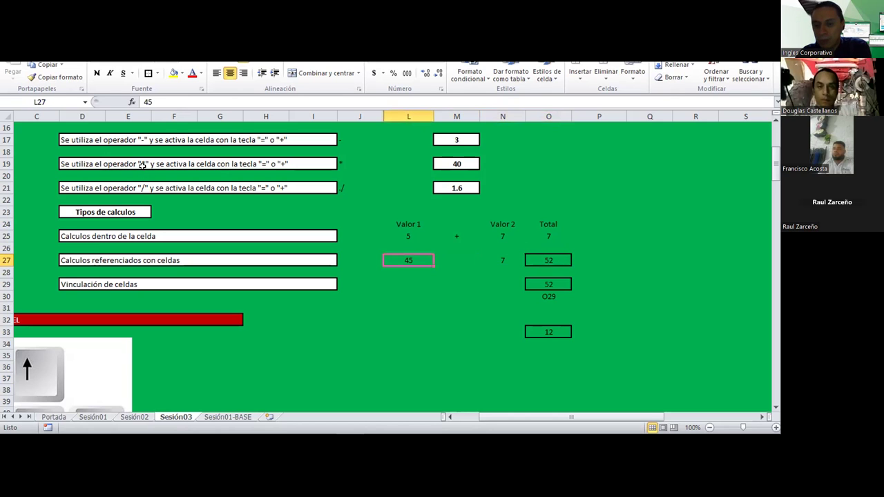
pyautogui.write('23')
pyautogui.press('Right')
pyautogui.press('Right')
pyautogui.press('Right')
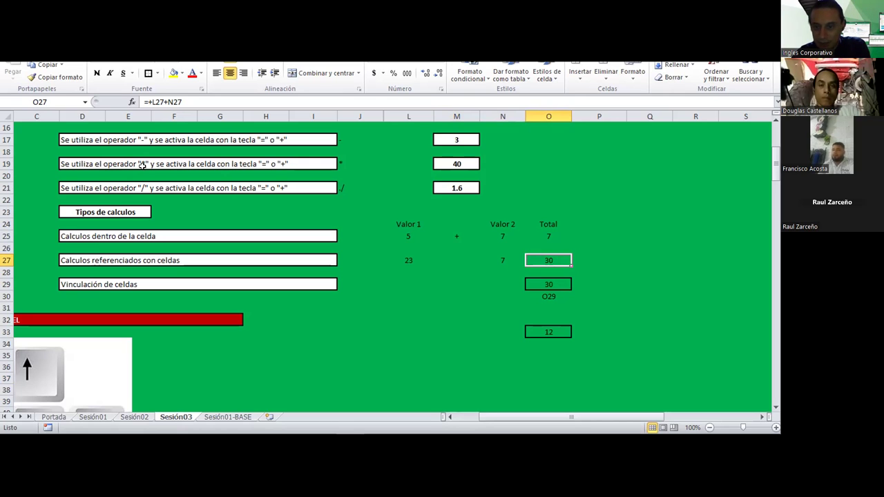
# Step: Step through O29 and O30 to confirm the linked total now shows 30
pyautogui.press('Down')
pyautogui.press('Down')
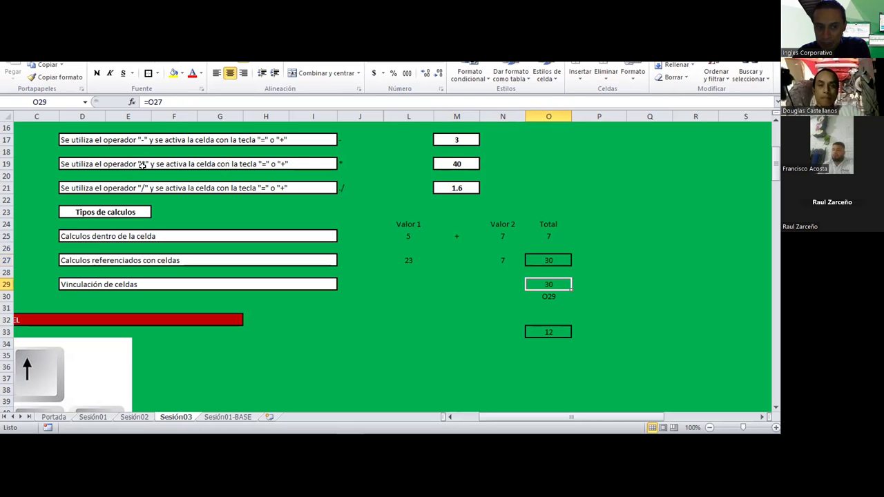
pyautogui.press('Up')
pyautogui.press('Up')
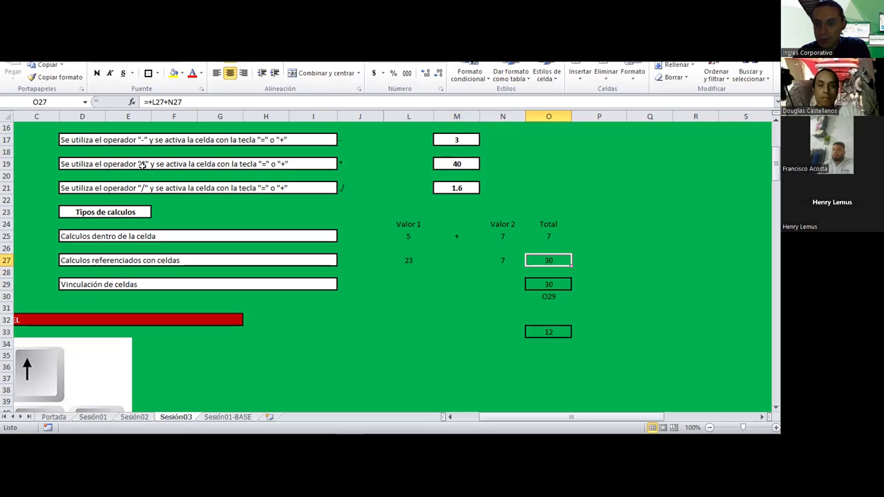
pyautogui.press('Down')
pyautogui.press('Down')
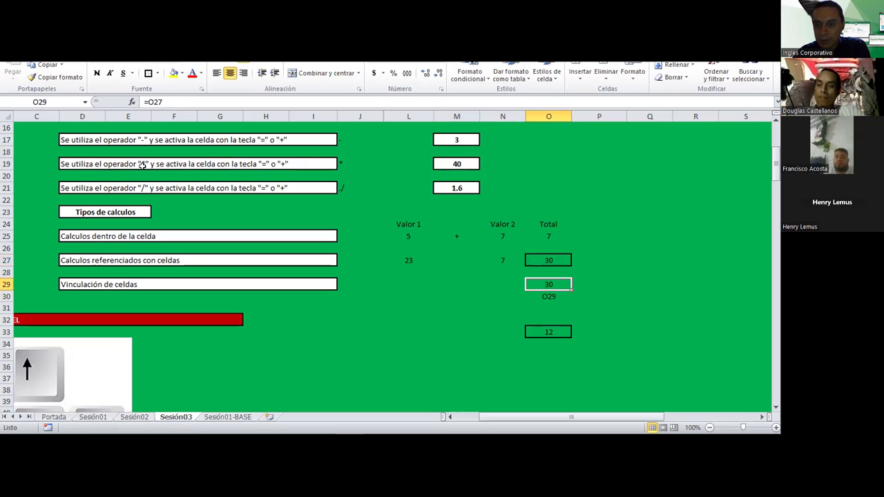
pyautogui.press('Down')
pyautogui.press('Up')
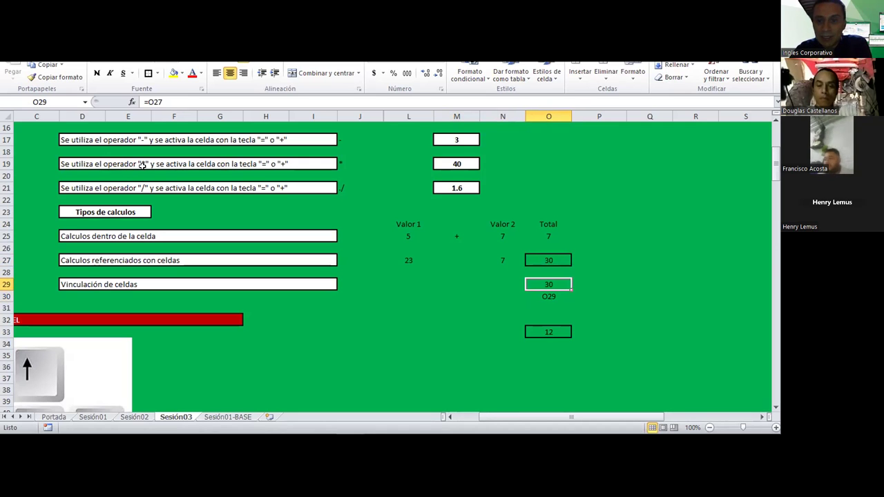
pyautogui.press('Down')
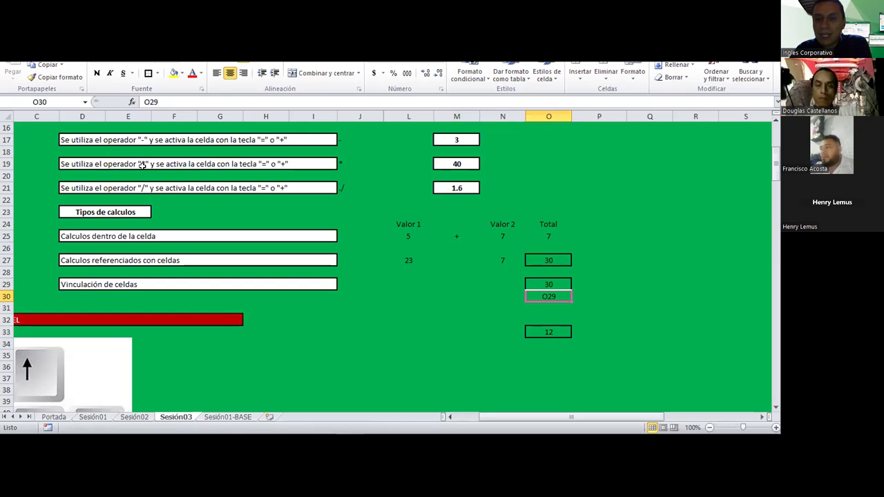
pyautogui.press('Up')
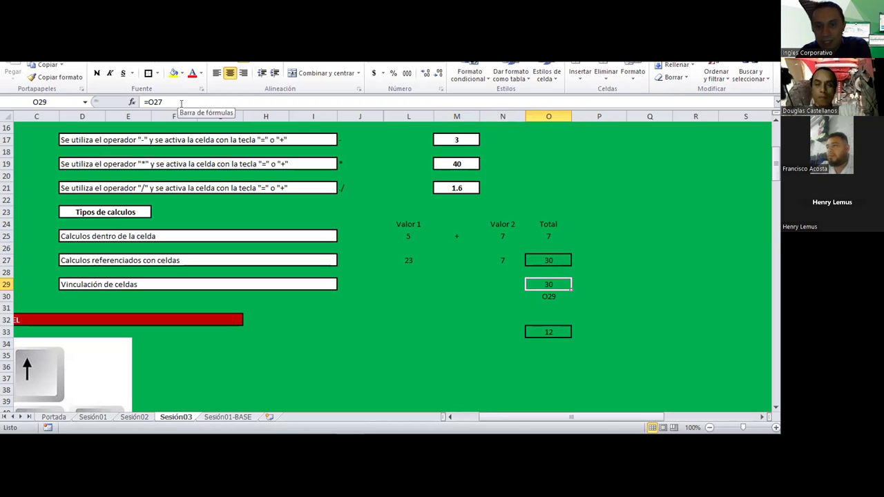
# Step: Change Valor 1 in L27 to 18 so O27 and O29 recalculate to 25
pyautogui.click(540, 258)
pyautogui.click(536, 285)
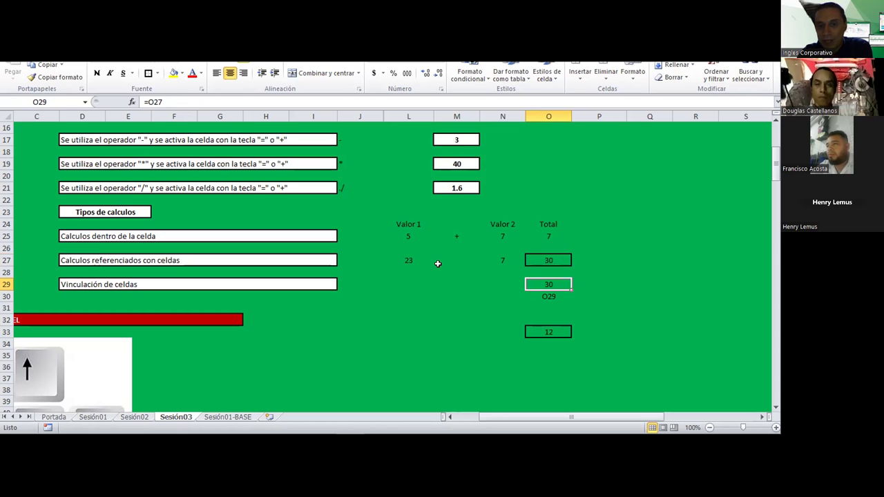
pyautogui.click(410, 256)
pyautogui.write('1')
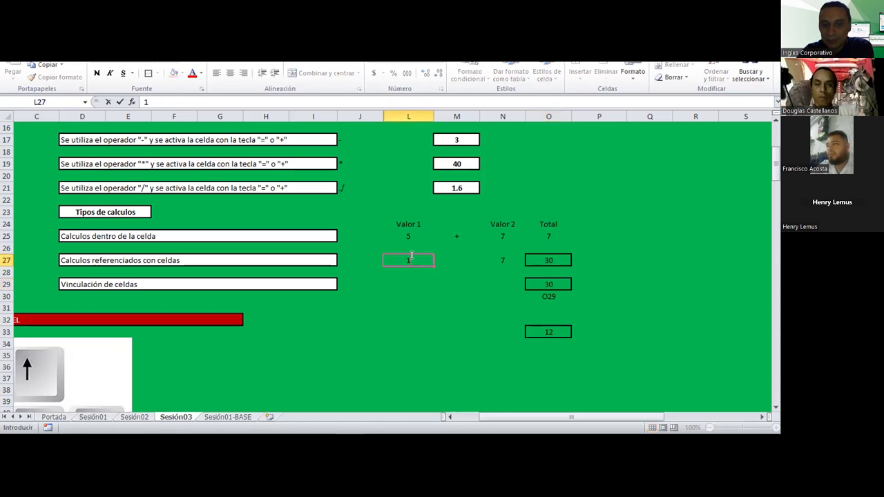
pyautogui.write('8')
pyautogui.press('Return')
pyautogui.click(553, 256)
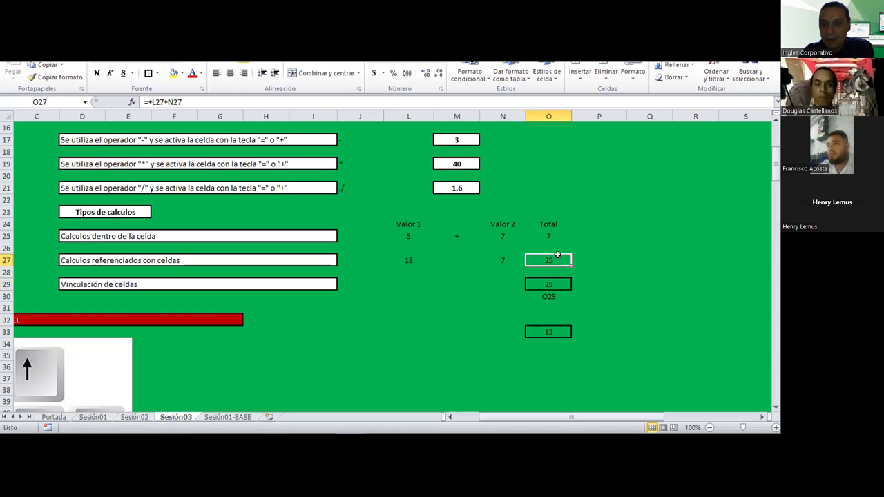
pyautogui.click(547, 293)
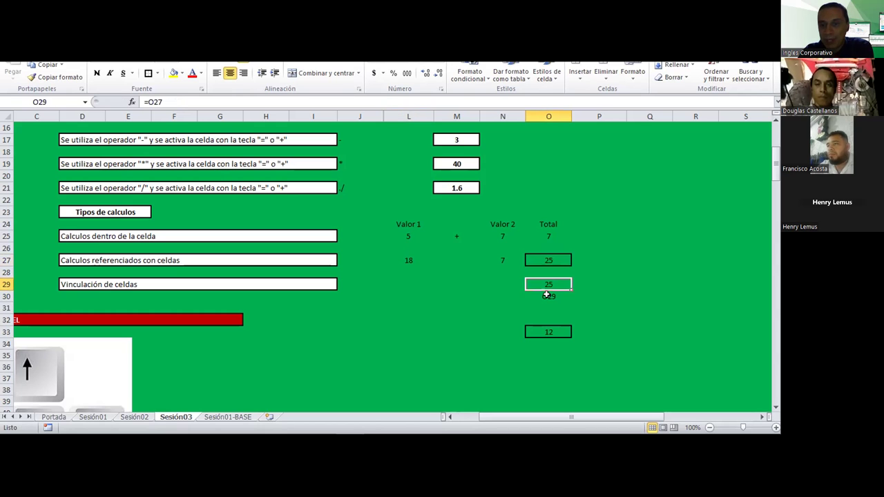
# Step: Compare the O27 sum formula with the O29 link, then select the linked 12
pyautogui.click(546, 259)
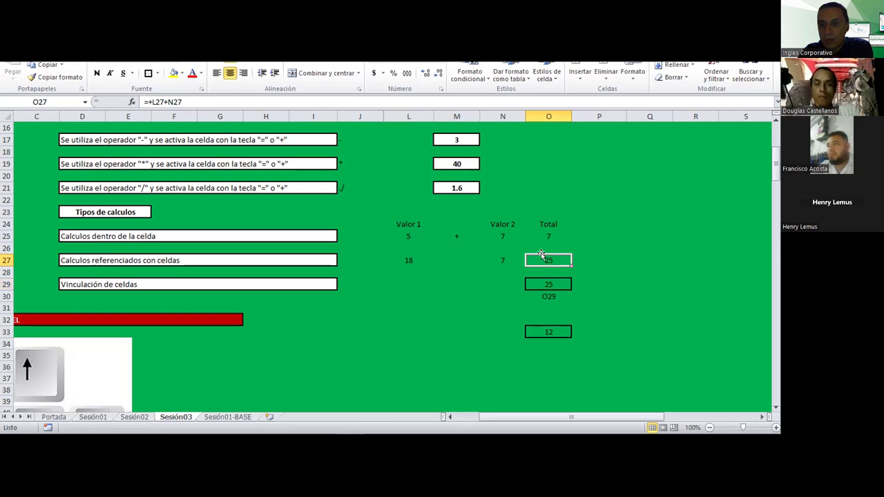
pyautogui.click(503, 250)
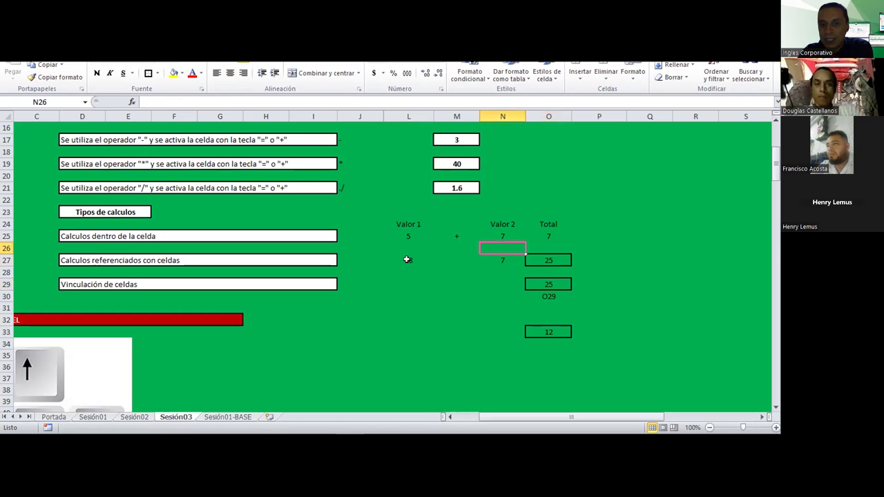
pyautogui.click(394, 260)
pyautogui.click(545, 288)
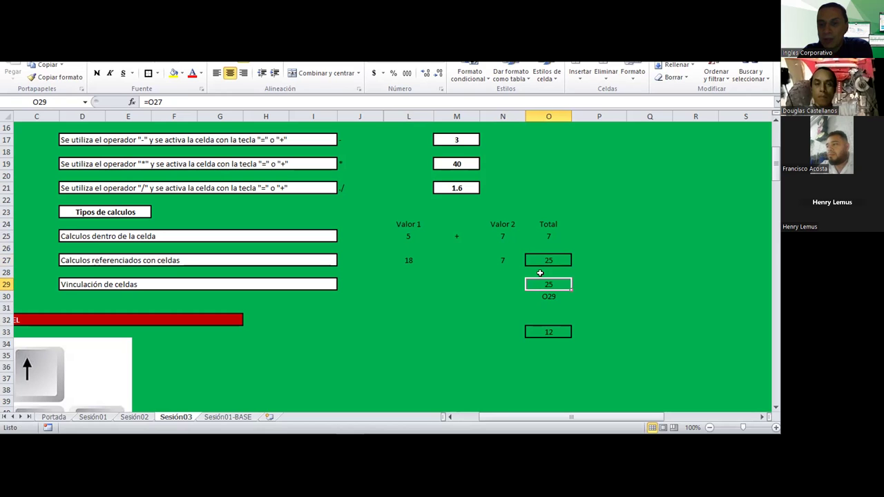
pyautogui.click(548, 260)
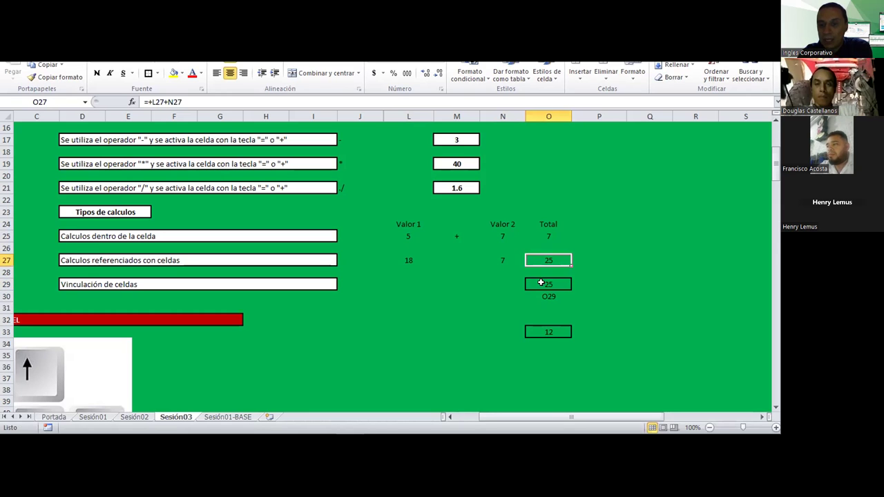
pyautogui.click(541, 282)
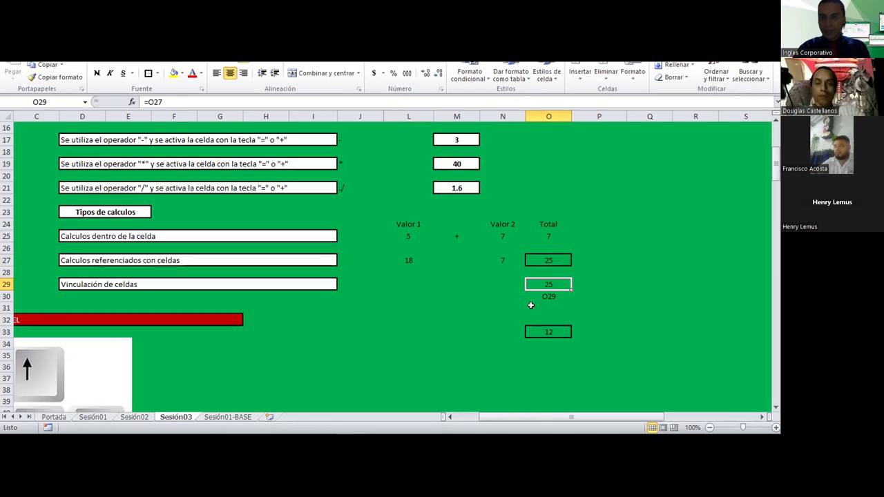
pyautogui.click(530, 333)
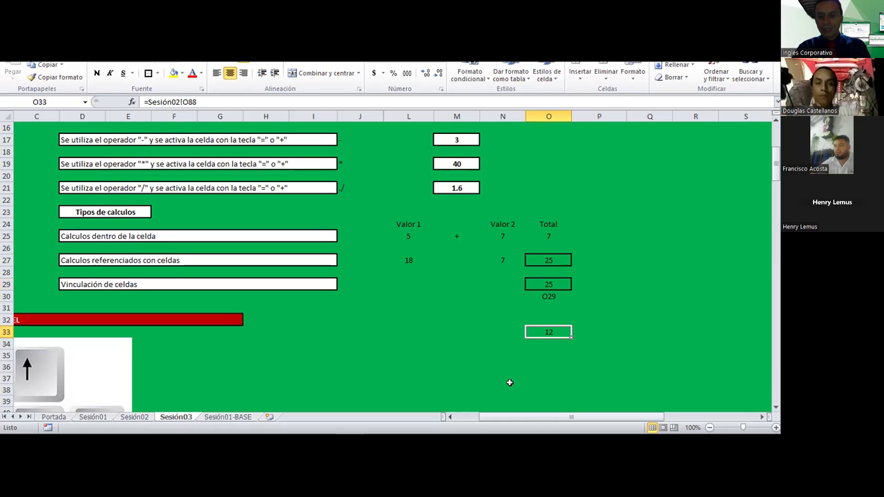
# Step: Replace O33's contents with a link to Sesión02 cell O88, the total 12
pyautogui.press('Delete')
pyautogui.write('=')
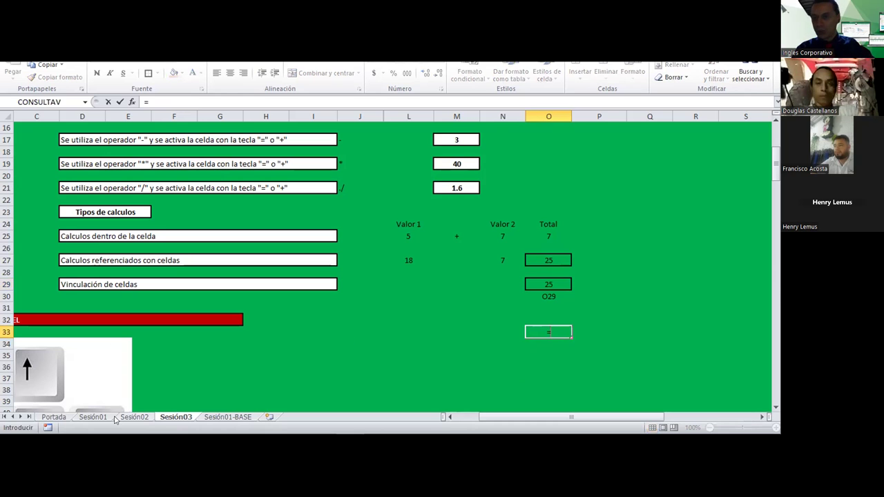
pyautogui.click(131, 417)
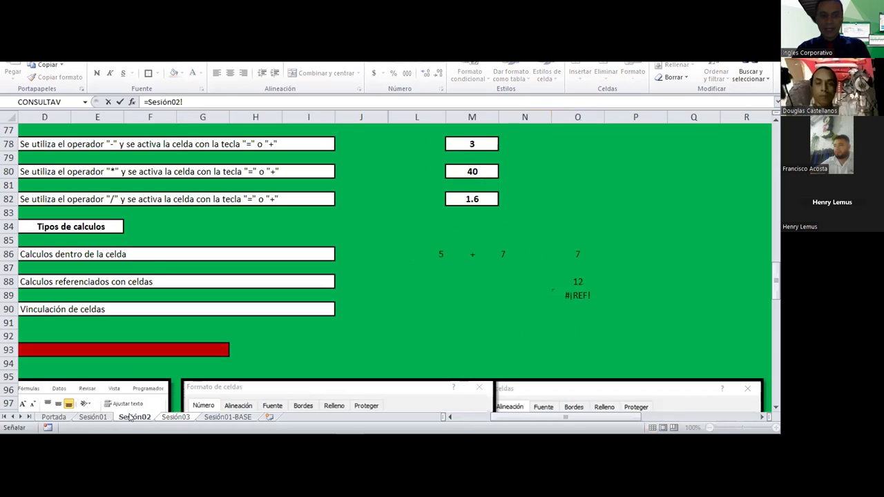
pyautogui.click(573, 281)
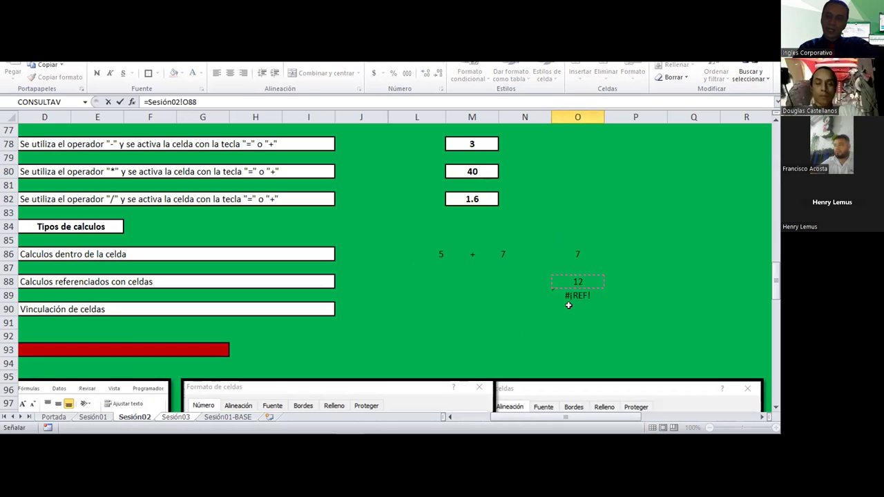
# Step: Confirm O33 as =Sesión02!O88 and inspect the sheet name in its reference
pyautogui.press('Return')
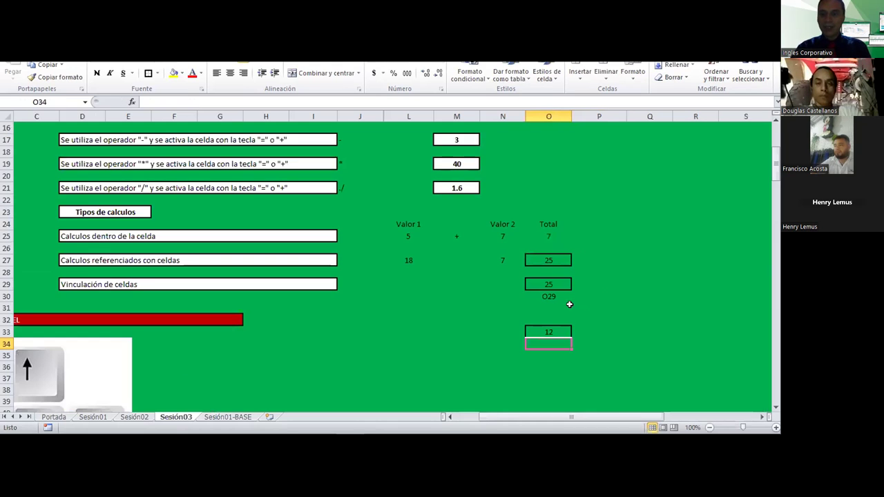
pyautogui.scroll(-1, 545, 280)
pyautogui.click(539, 292)
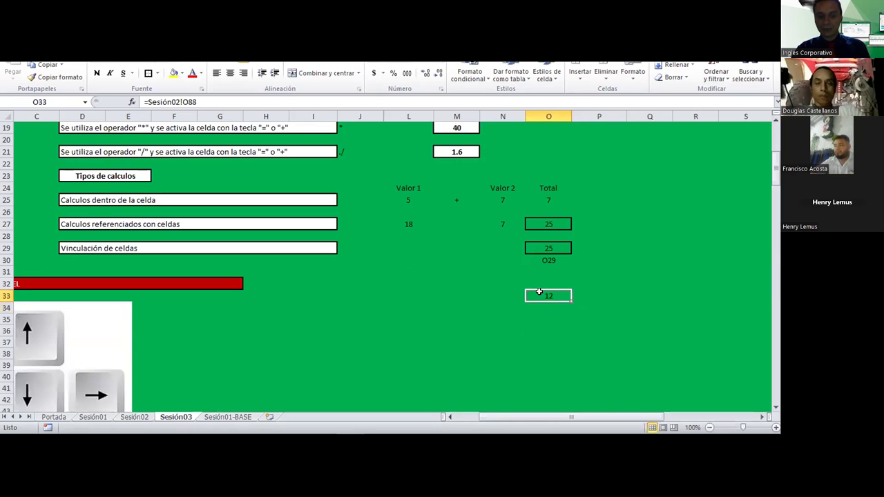
pyautogui.press('F2')
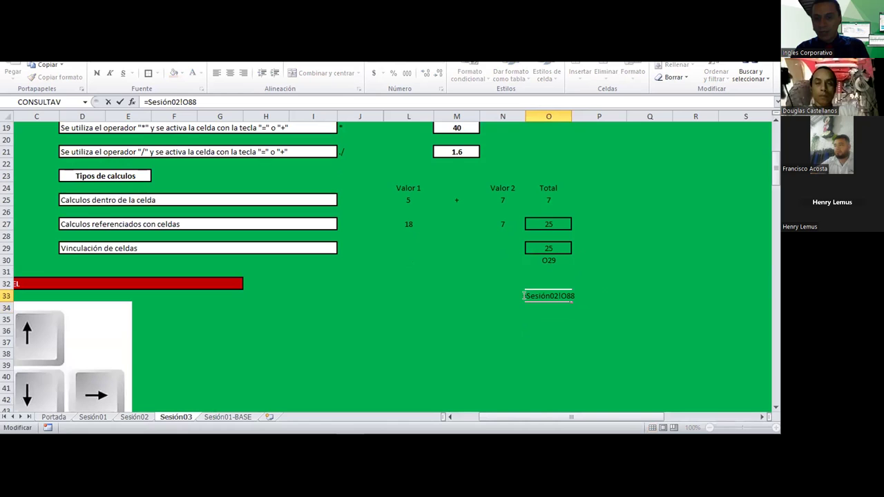
pyautogui.moveTo(527, 294); pyautogui.dragTo(561, 291)
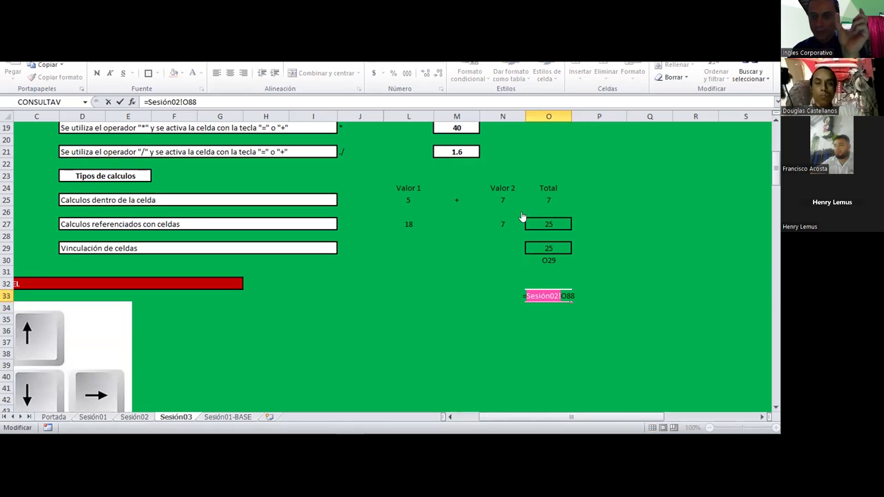
# Step: Leave O33's link unchanged at 12 and switch to the Sesión01-BASE inventory sheet
pyautogui.press('super+w')
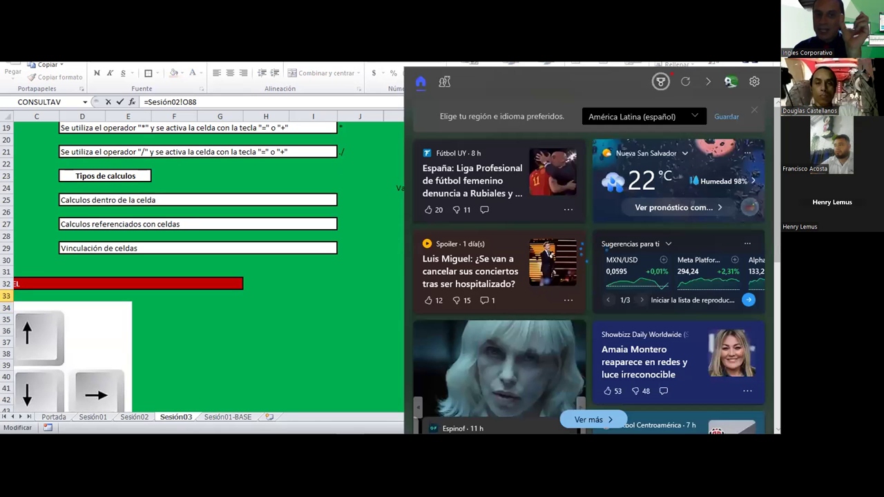
pyautogui.click(369, 168)
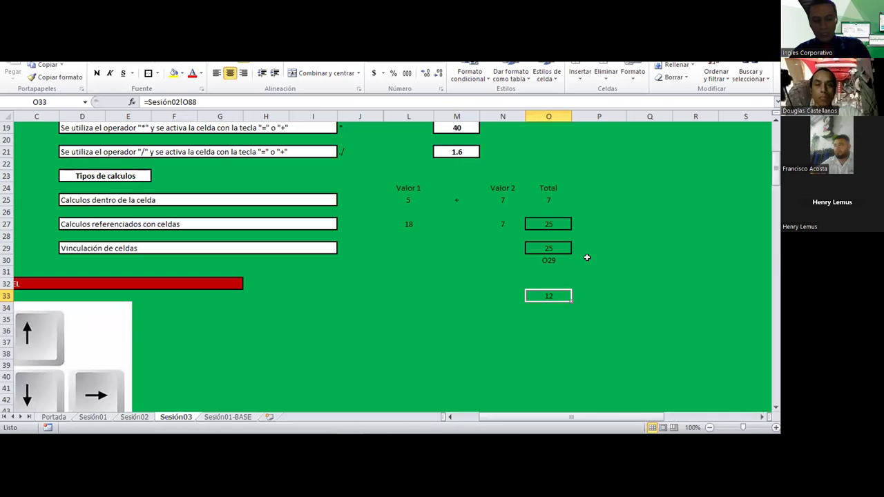
pyautogui.press('F2')
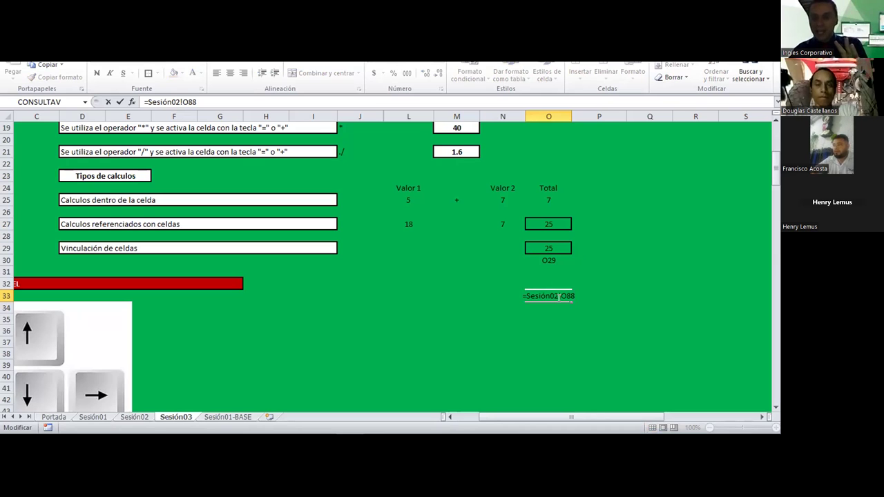
pyautogui.moveTo(530, 295)
pyautogui.mouseDown()
pyautogui.moveTo(561, 296)
pyautogui.moveTo(523, 296)
pyautogui.mouseUp()
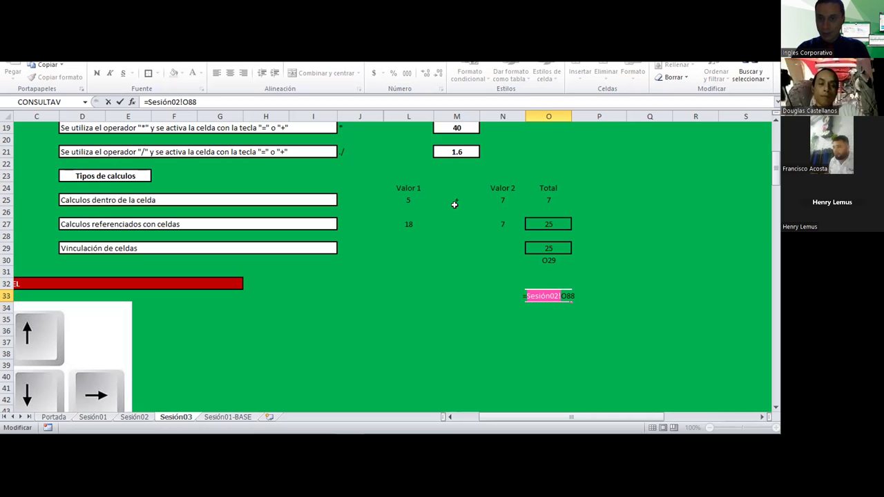
pyautogui.hotkey('ctrl', 'Return')
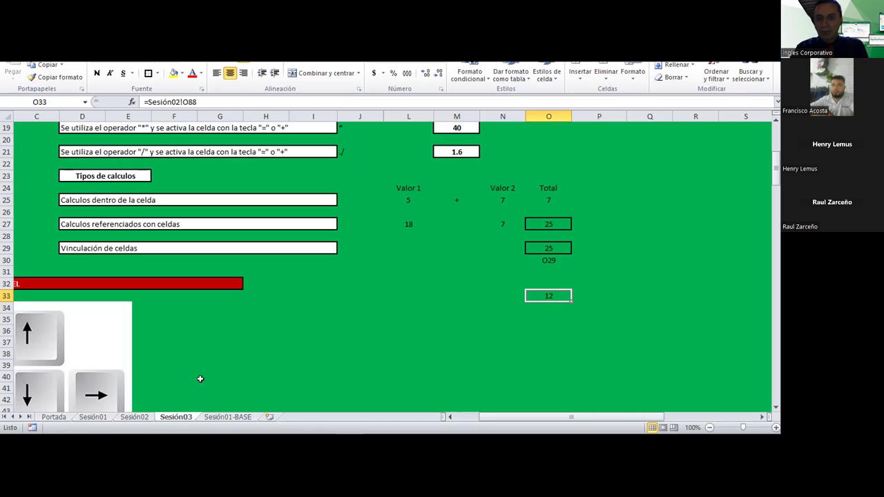
pyautogui.click(372, 348)
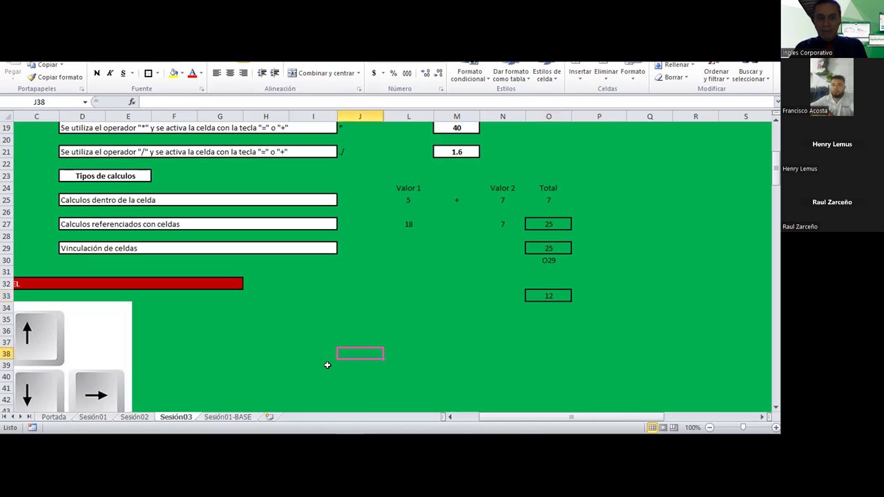
pyautogui.click(231, 418)
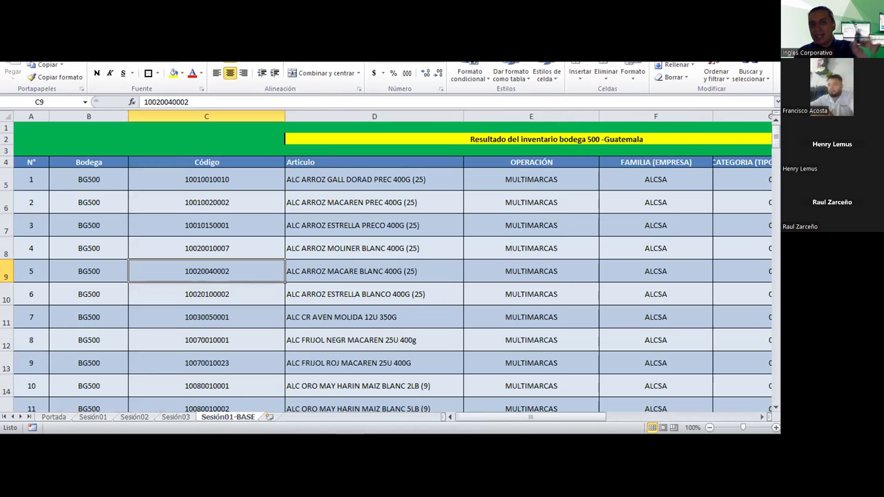
pyautogui.moveTo(481, 420); pyautogui.dragTo(482, 420)
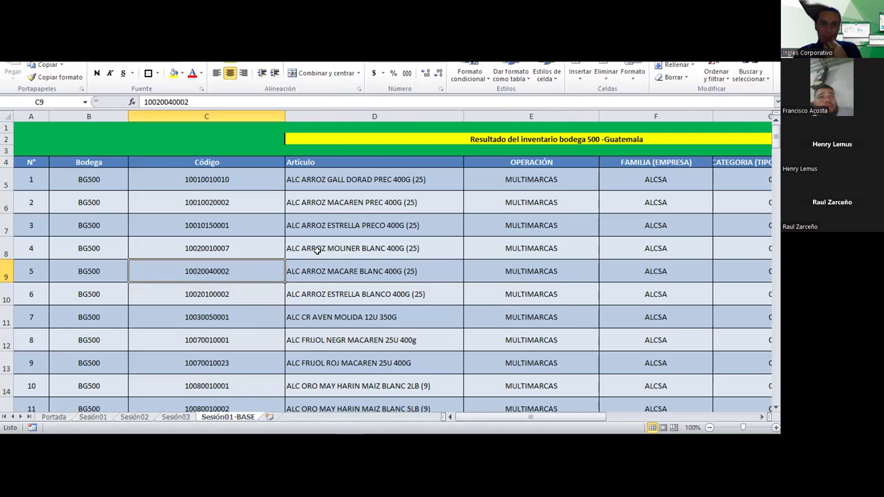
pyautogui.scroll(-2, 317, 249)
pyautogui.scroll(2, 317, 248)
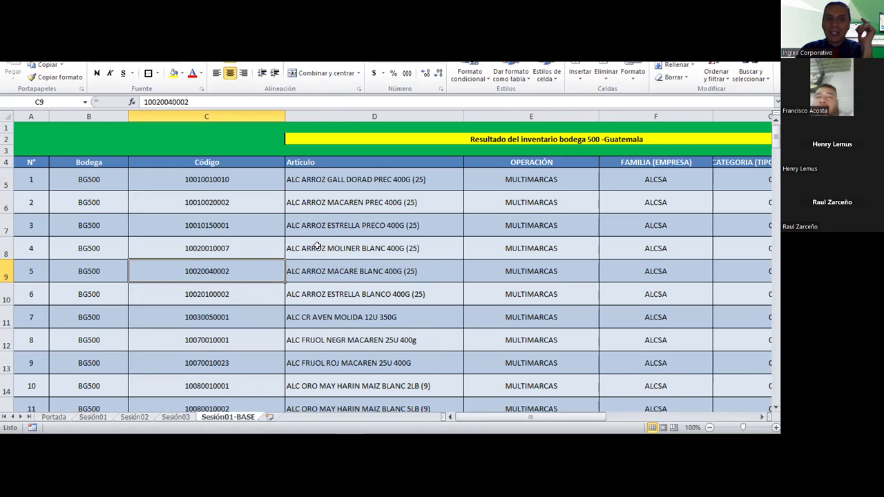
pyautogui.moveTo(462, 417)
pyautogui.mouseDown()
pyautogui.moveTo(604, 417)
pyautogui.moveTo(337, 388)
pyautogui.mouseUp()
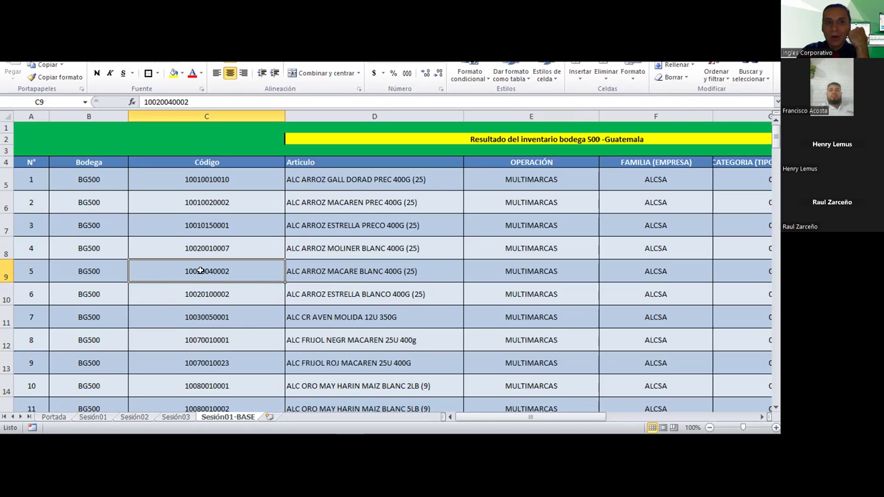
pyautogui.click(535, 417)
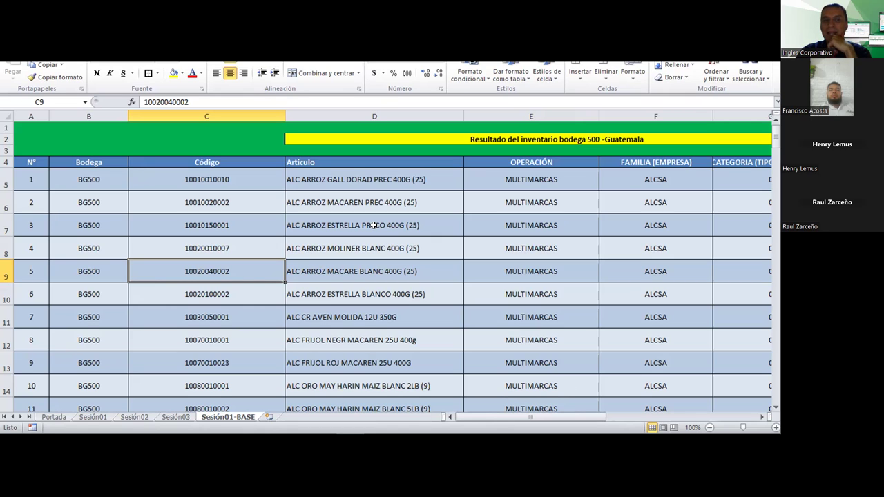
pyautogui.moveTo(561, 418); pyautogui.dragTo(711, 409)
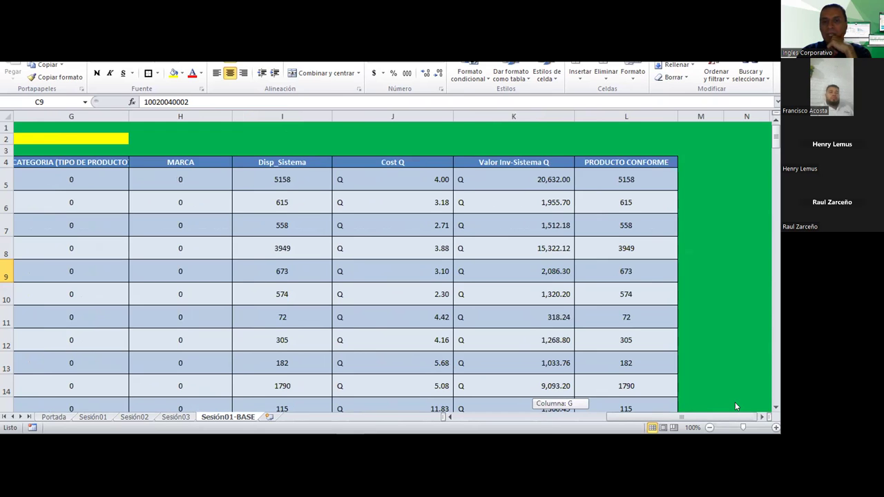
pyautogui.moveTo(736, 407); pyautogui.dragTo(479, 415)
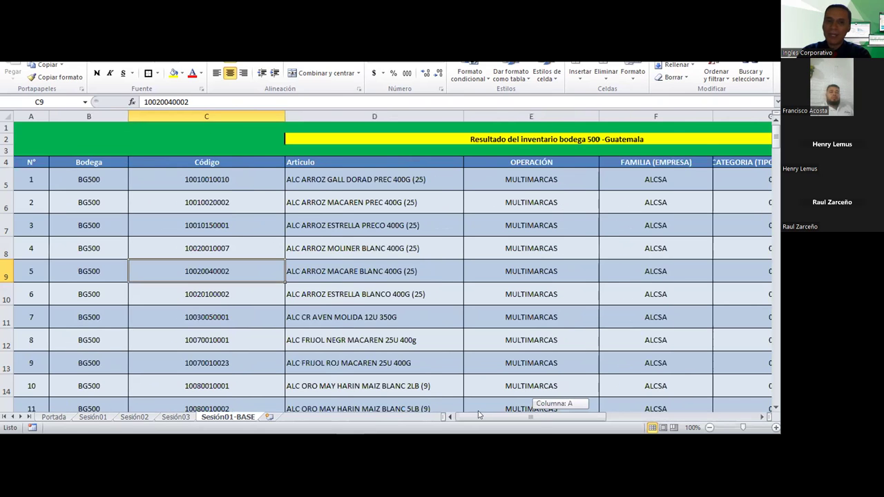
pyautogui.moveTo(478, 415); pyautogui.dragTo(481, 423)
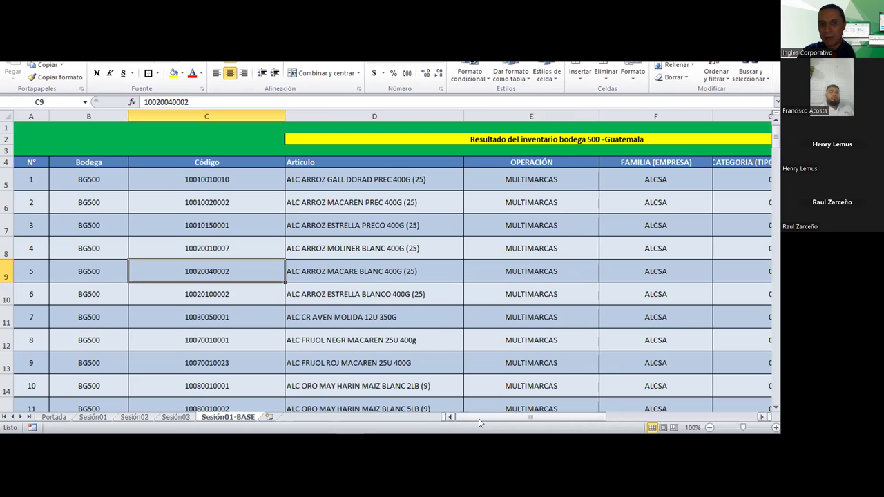
pyautogui.moveTo(480, 423); pyautogui.dragTo(649, 427)
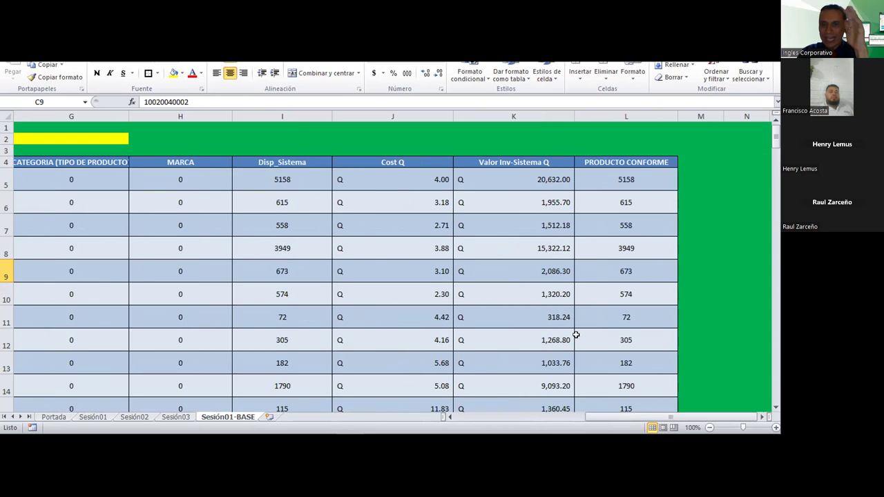
pyautogui.click(463, 177)
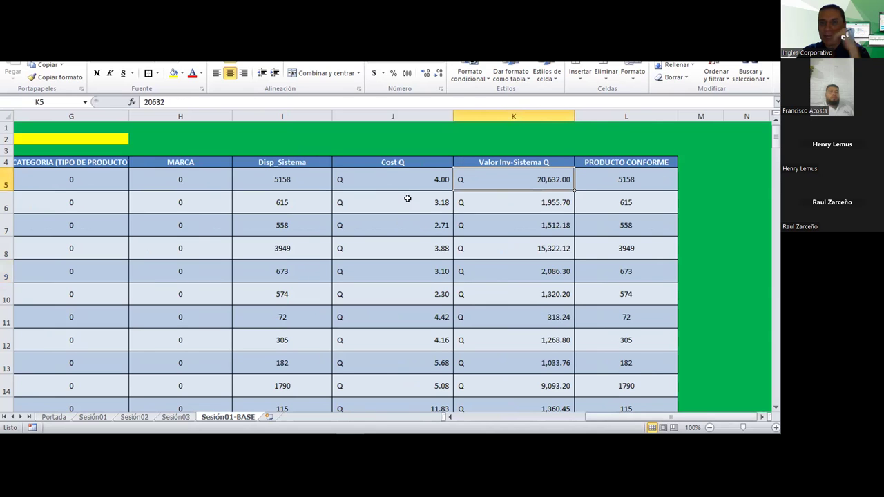
pyautogui.scroll(-1, 367, 209)
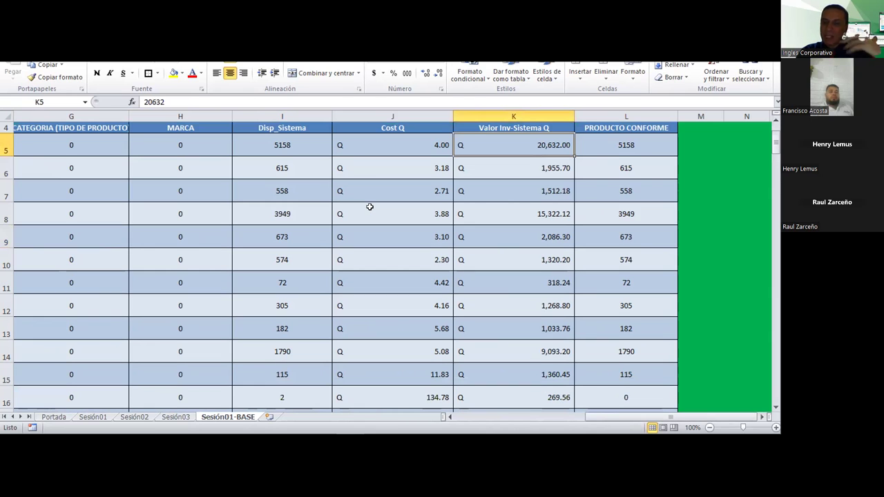
pyautogui.scroll(-5, 369, 206)
pyautogui.scroll(-20, 370, 207)
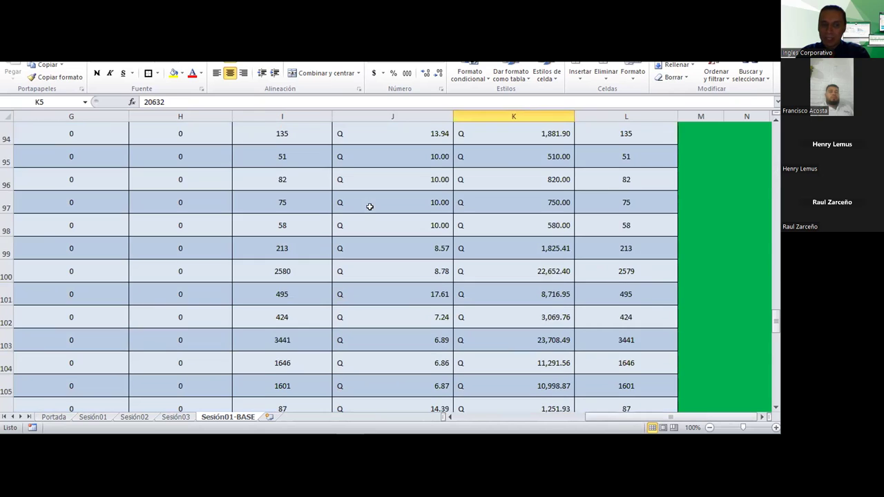
pyautogui.scroll(-18, 370, 207)
pyautogui.scroll(5, 386, 228)
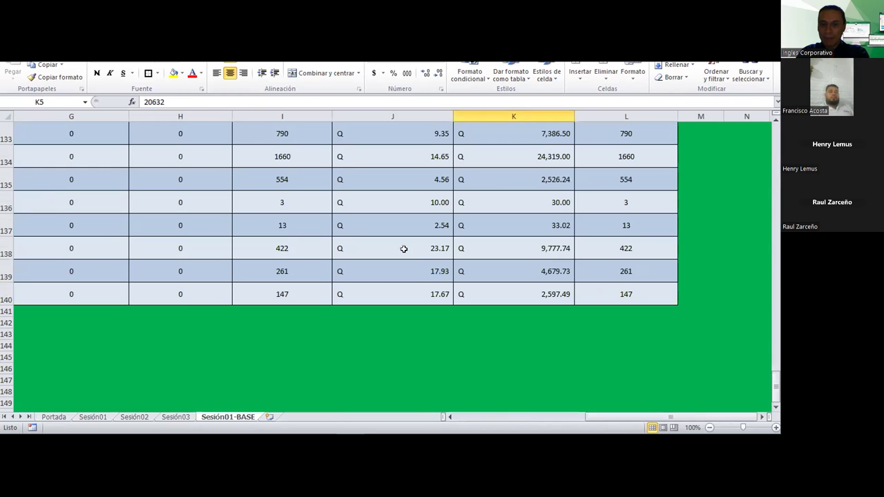
pyautogui.click(470, 418)
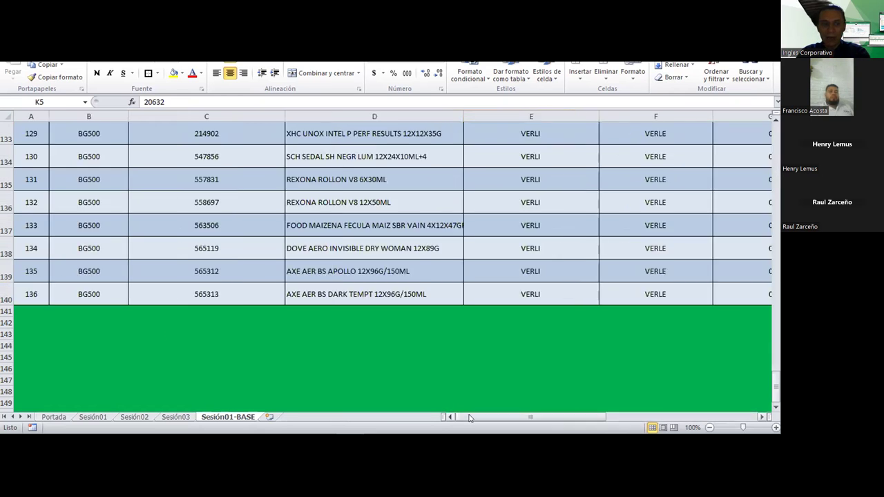
pyautogui.scroll(7, 187, 290)
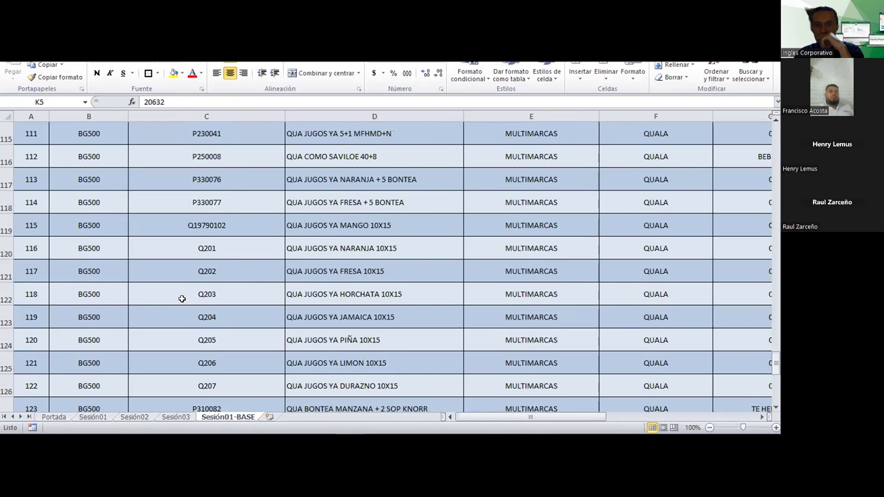
pyautogui.scroll(15, 184, 287)
pyautogui.scroll(18, 183, 286)
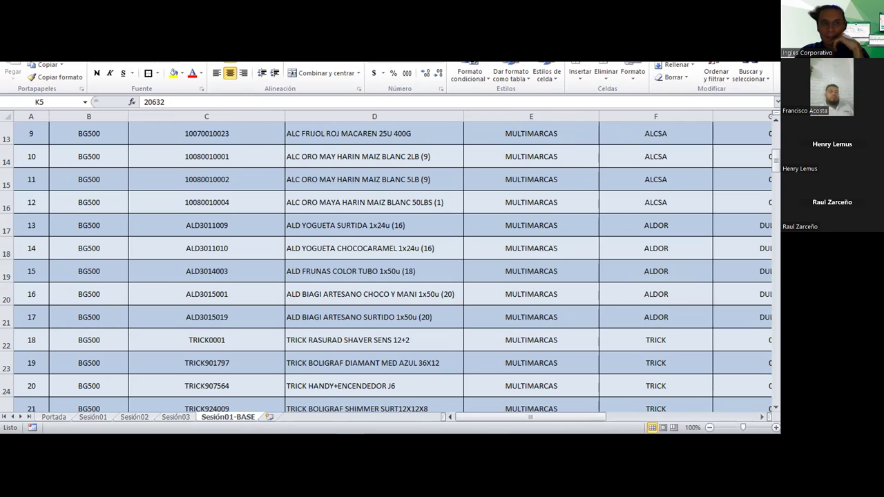
pyautogui.click(95, 61)
pyautogui.press('Escape')
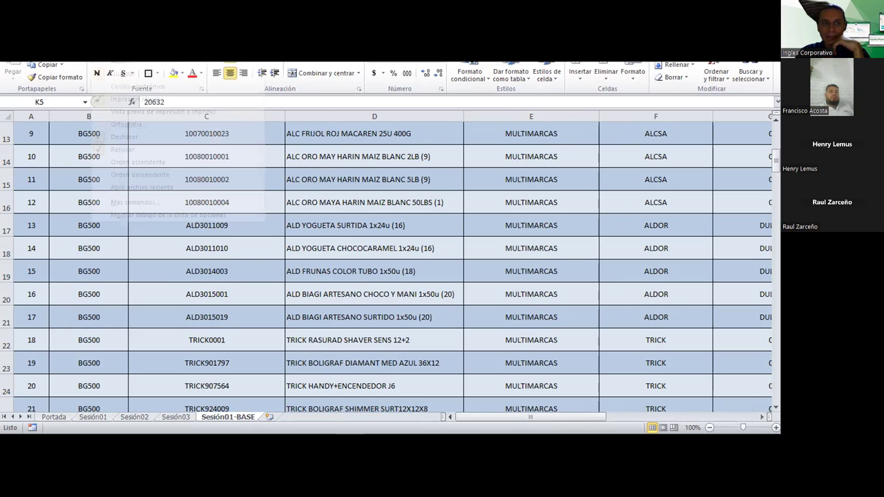
# Step: Open Archivo > Imprimir to preview the inventory in landscape, page 1 of 24
pyautogui.click(21, 56)
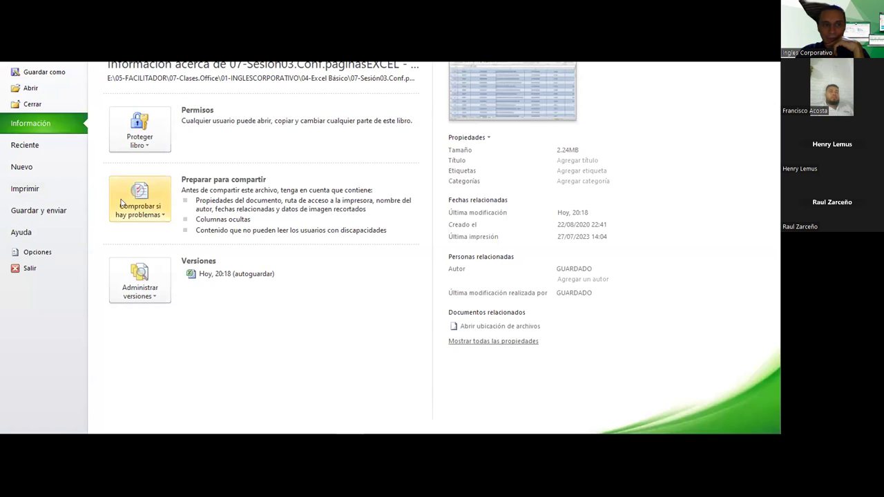
pyautogui.click(40, 187)
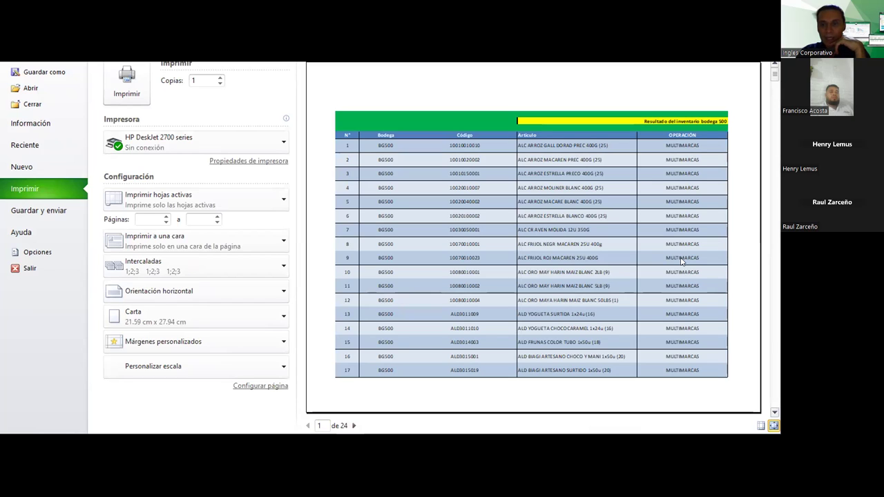
# Step: Turn on Mostrar márgenes to display the margin guides on the preview
pyautogui.click(761, 427)
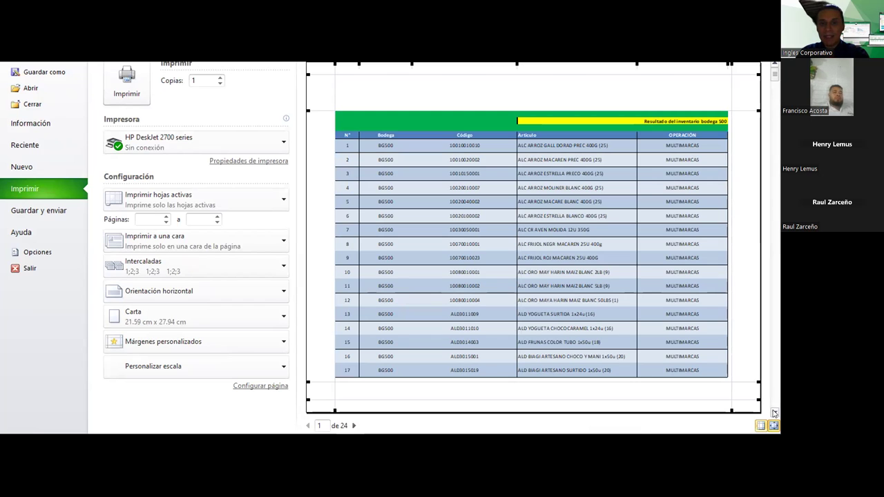
pyautogui.doubleClick(774, 412)
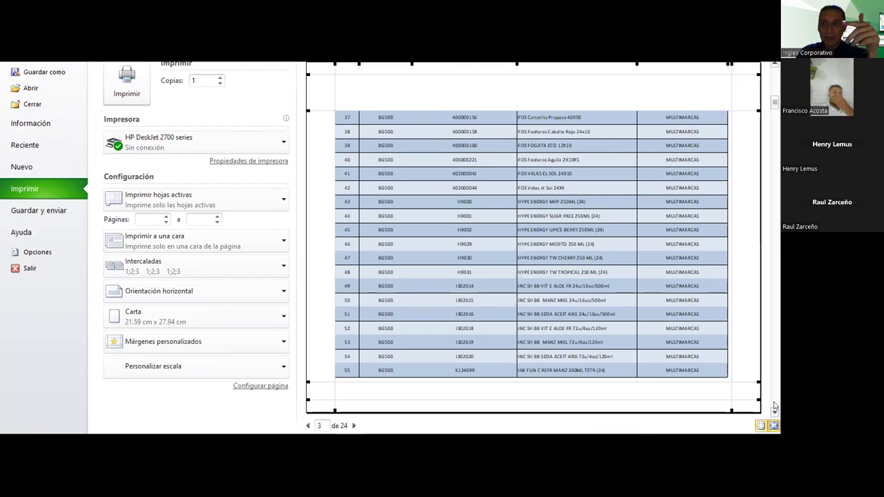
pyautogui.moveTo(775, 102); pyautogui.dragTo(774, 69)
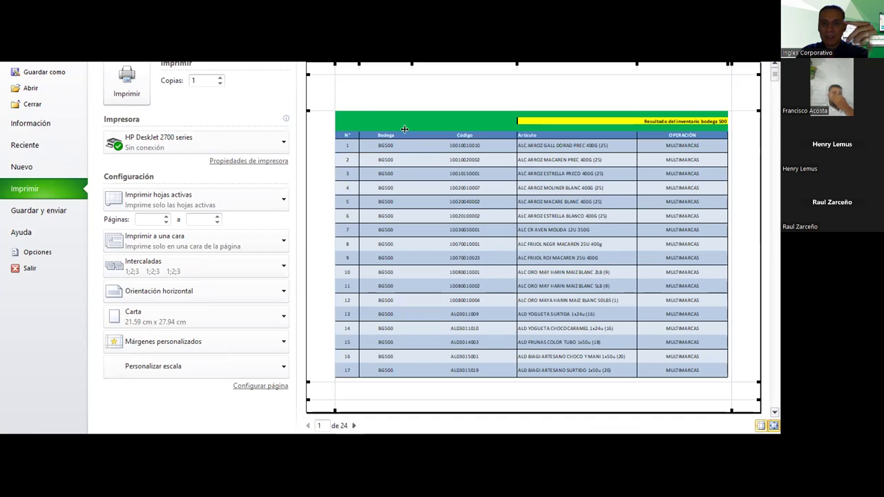
# Step: Page through the print preview from page 2 to page 17 of 24
pyautogui.click(775, 413)
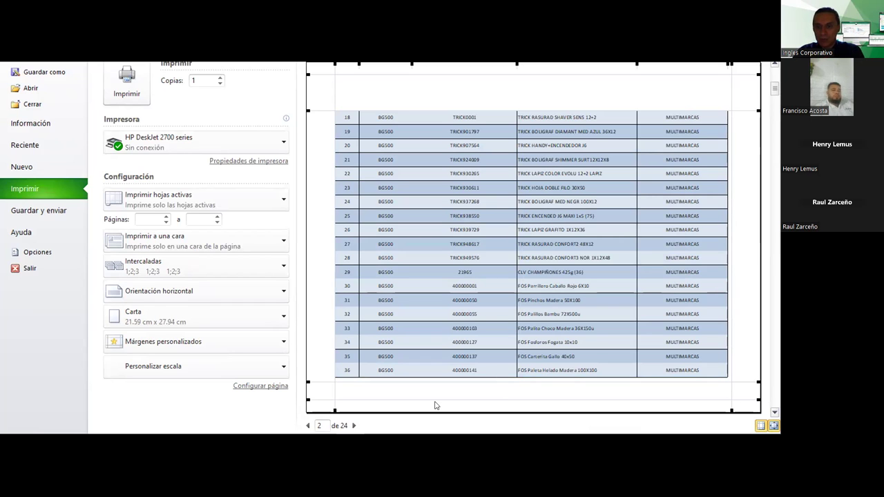
pyautogui.click(774, 412)
pyautogui.doubleClick(774, 413)
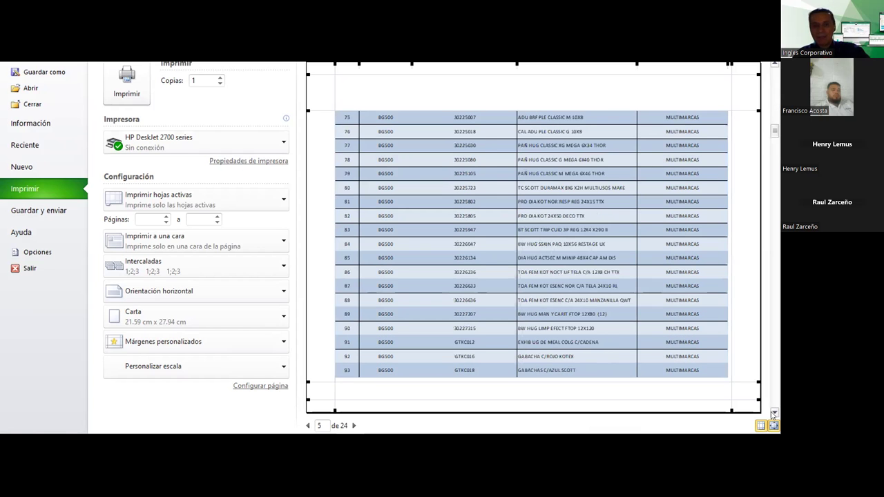
pyautogui.click(775, 413)
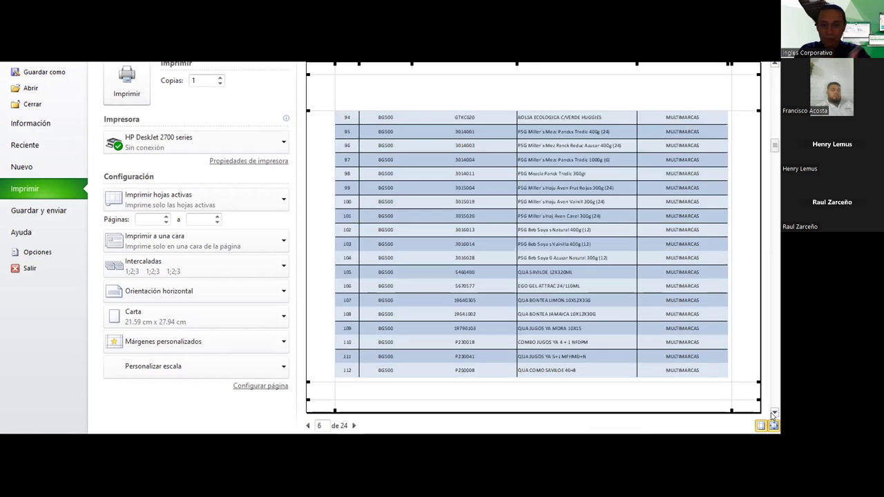
pyautogui.click(774, 412)
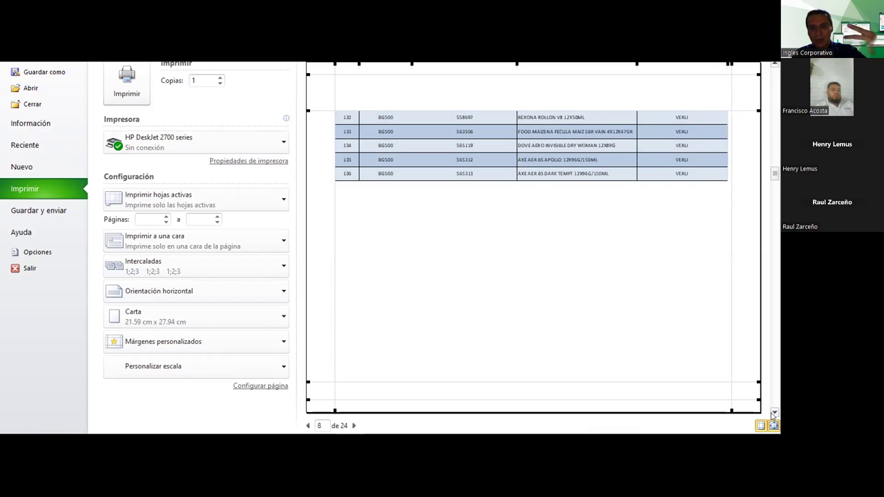
pyautogui.doubleClick(774, 413)
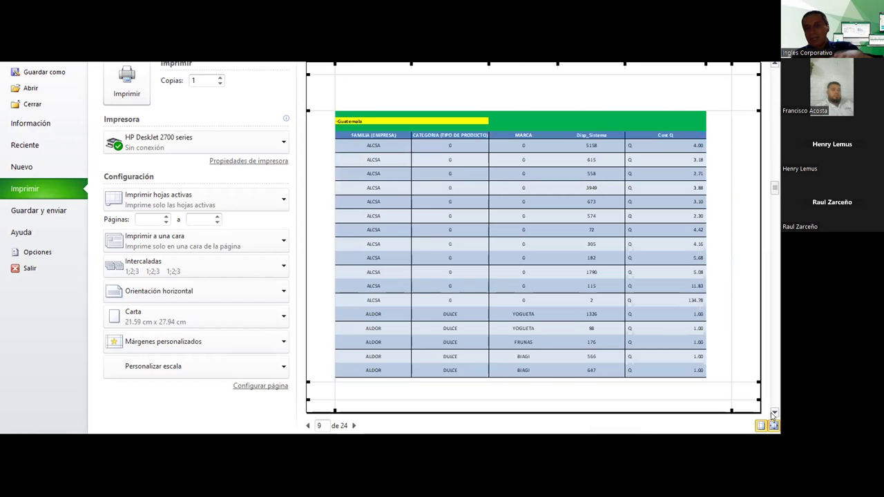
pyautogui.click(775, 412)
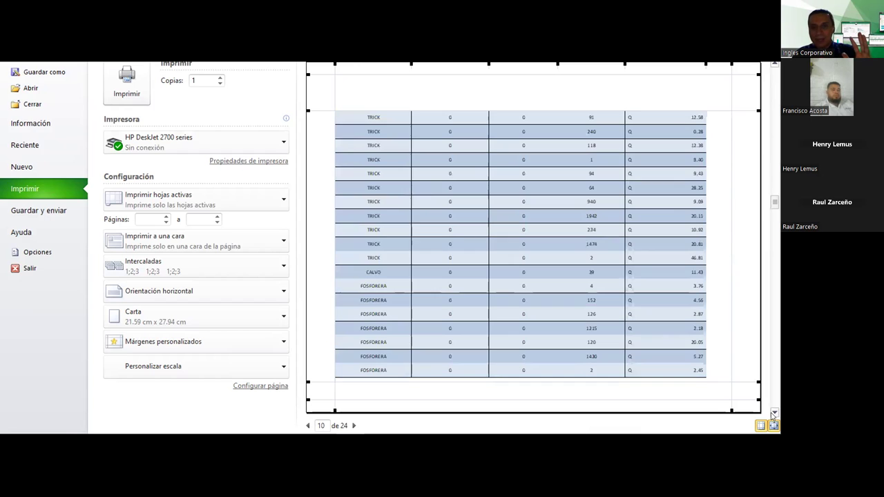
pyautogui.click(774, 413)
pyautogui.doubleClick(773, 413)
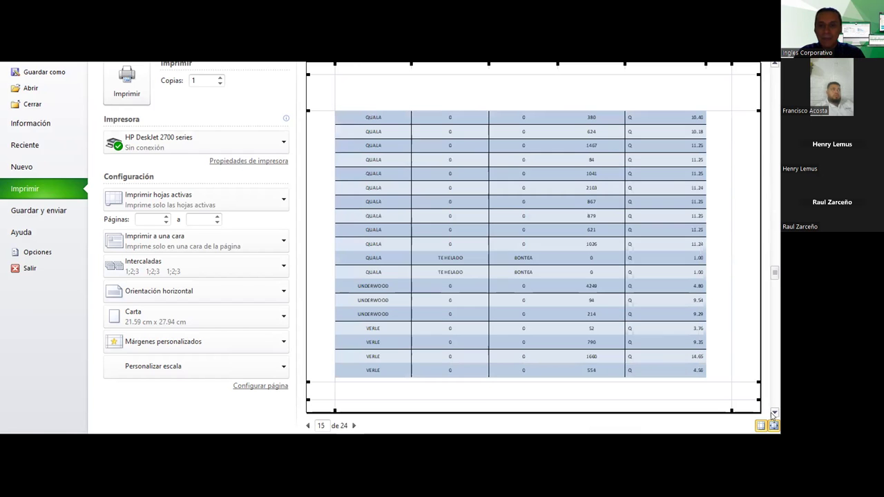
pyautogui.doubleClick(774, 413)
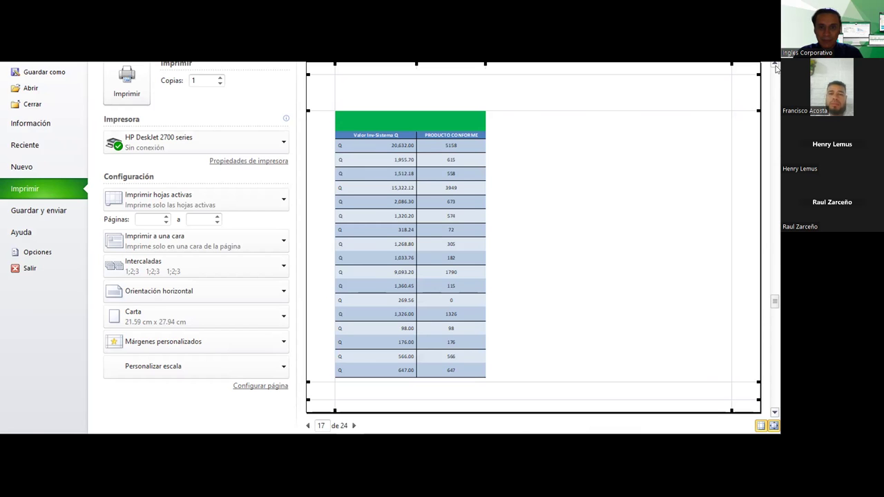
pyautogui.scroll(1, 396, 207)
# Step: Return to the Sesión01-BASE sheet and select the last numbered cell, A140
pyautogui.press('Escape')
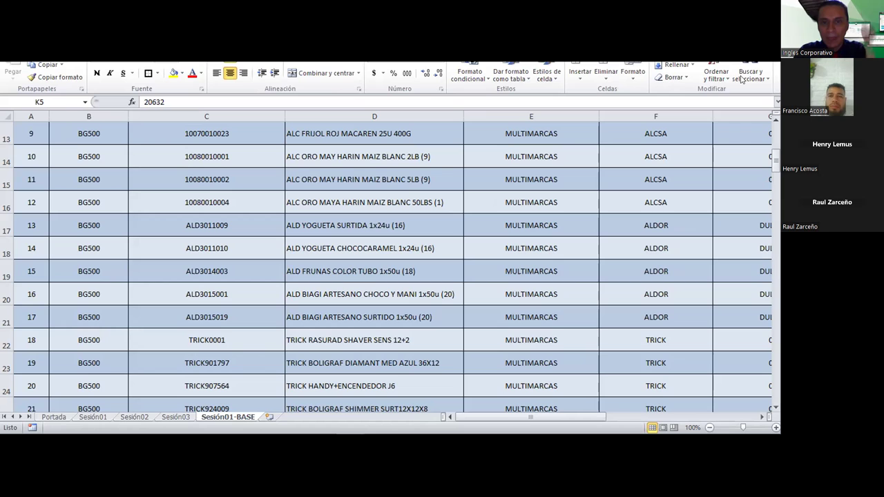
pyautogui.scroll(4, 280, 188)
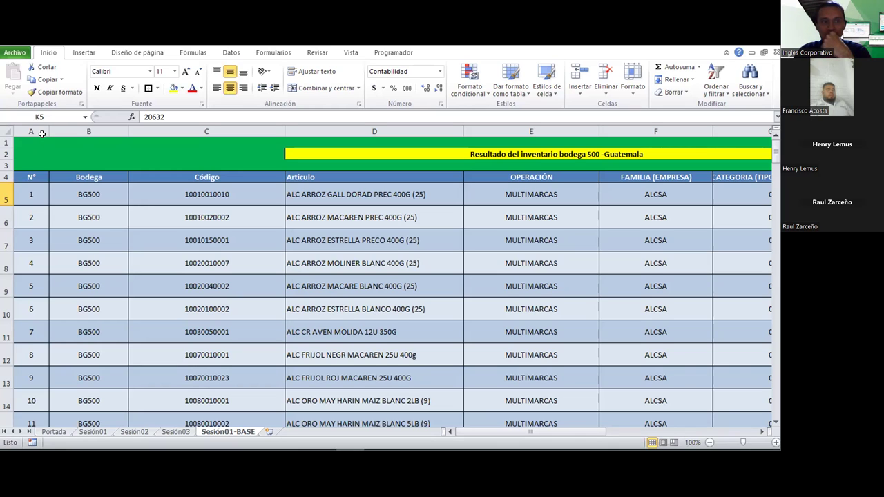
pyautogui.click(31, 178)
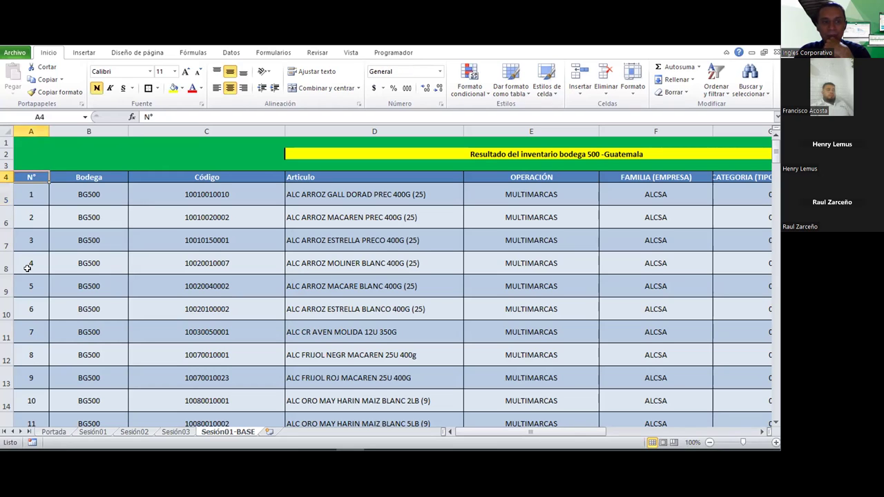
pyautogui.scroll(-4, 27, 268)
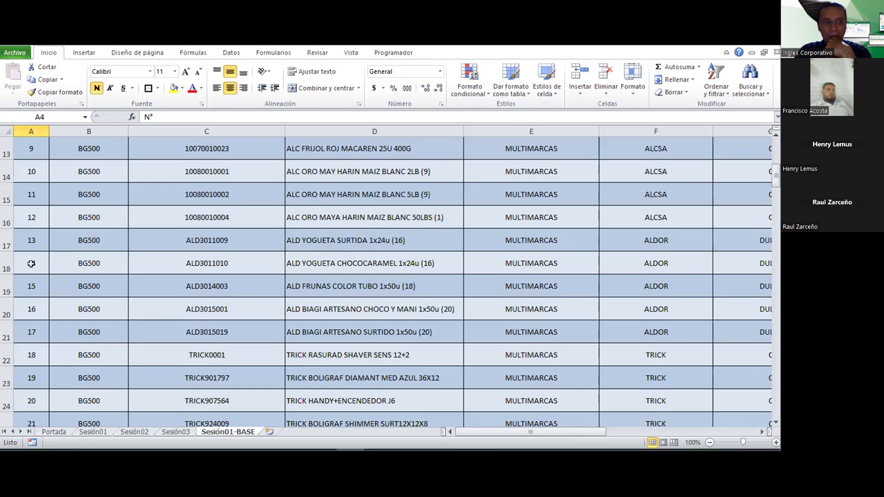
pyautogui.scroll(-10, 32, 263)
pyautogui.scroll(-16, 31, 263)
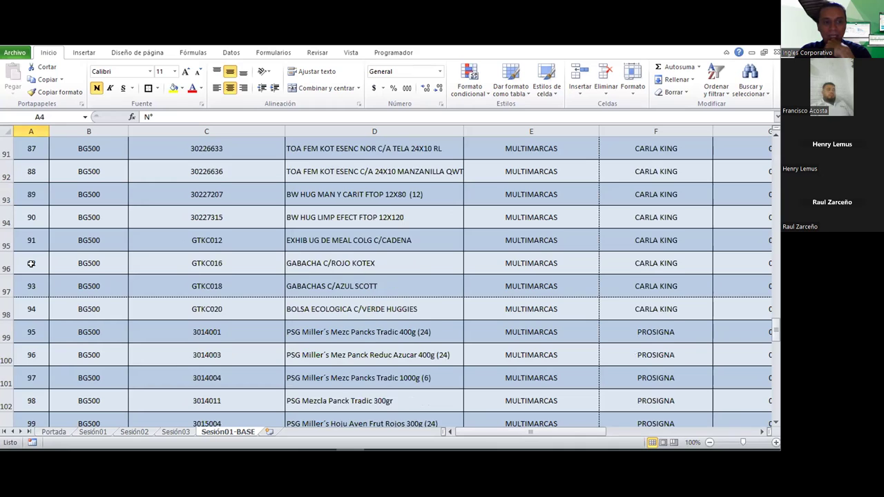
pyautogui.scroll(-14, 31, 264)
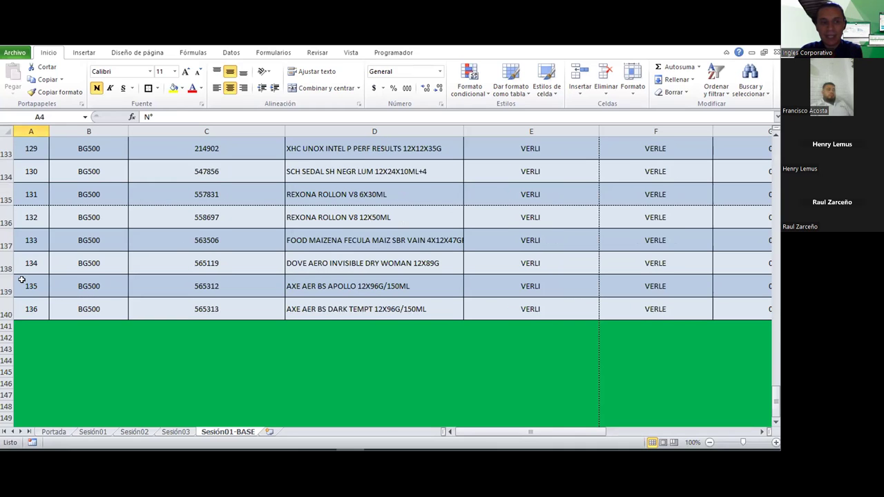
pyautogui.click(28, 310)
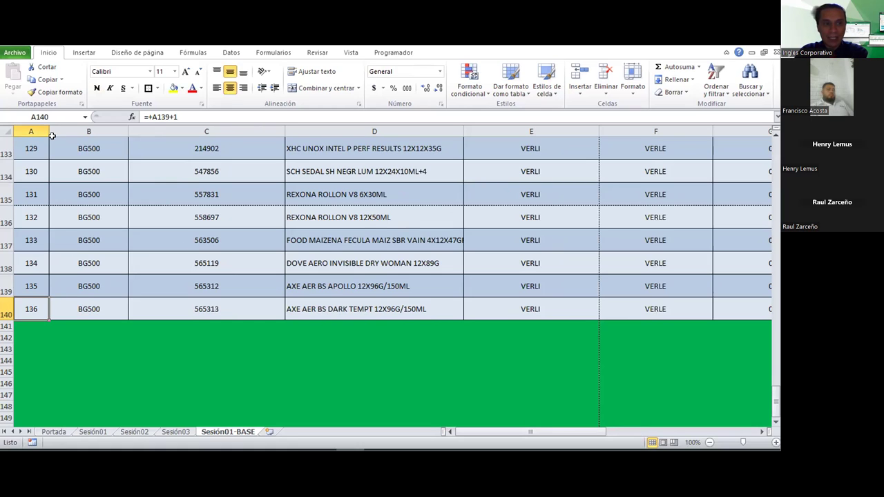
# Step: Narrow column A to a width of 7.71 and jump back to the N° header in A4
pyautogui.moveTo(44, 131); pyautogui.dragTo(31, 140)
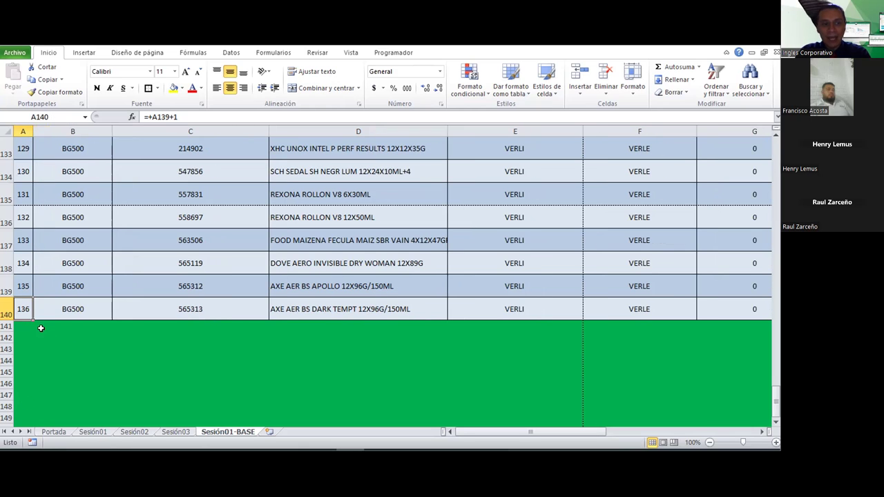
pyautogui.scroll(6, 40, 292)
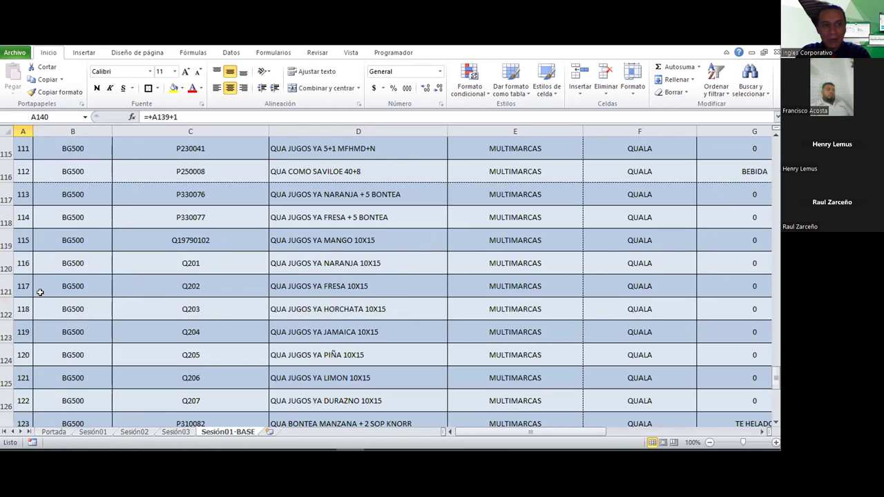
pyautogui.scroll(15, 40, 293)
pyautogui.scroll(15, 43, 288)
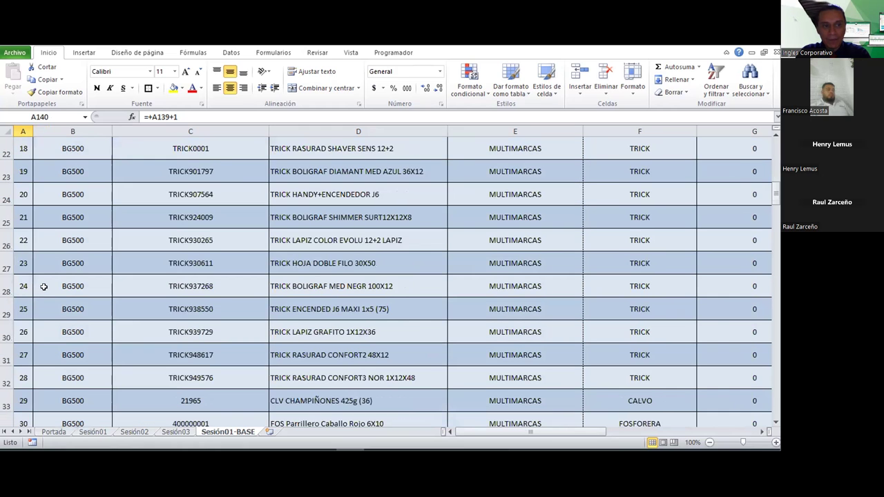
pyautogui.scroll(7, 25, 215)
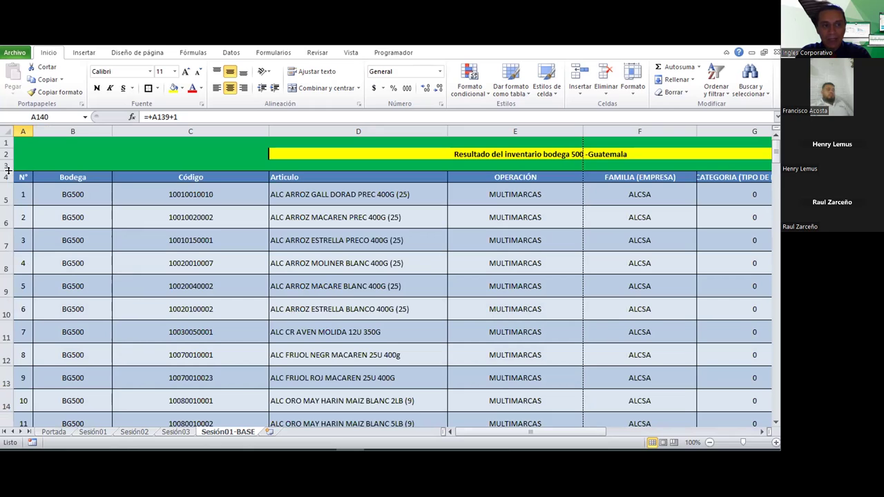
pyautogui.hotkey('ctrl', 'Up')
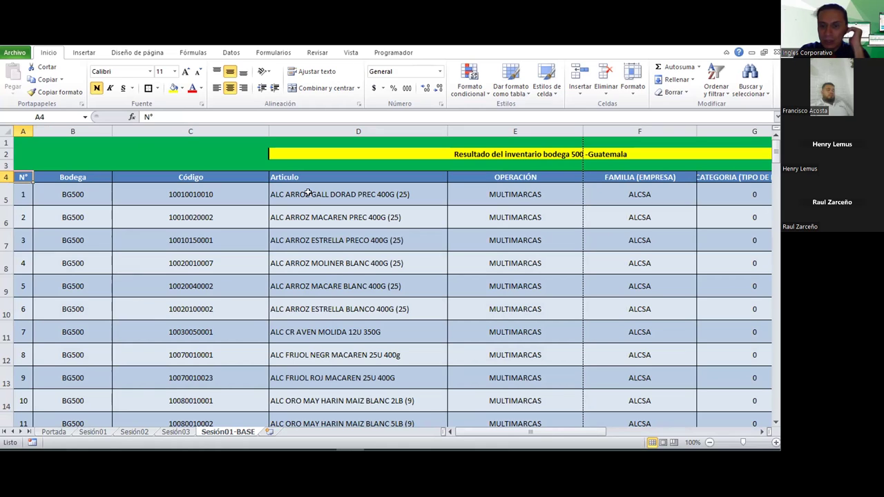
pyautogui.moveTo(549, 434); pyautogui.dragTo(594, 434)
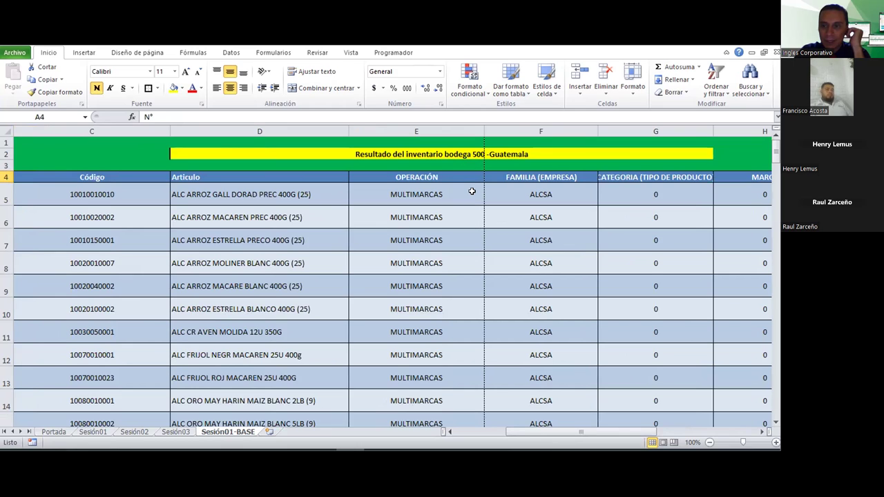
pyautogui.moveTo(557, 440); pyautogui.dragTo(594, 434)
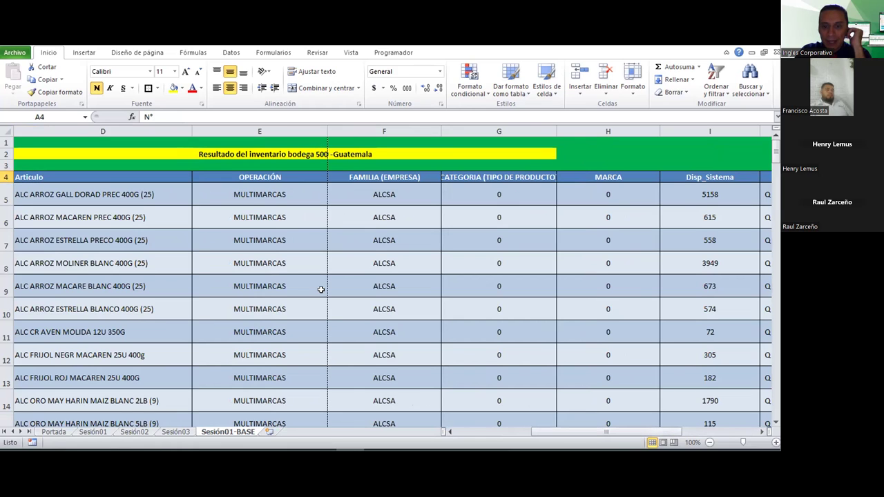
pyautogui.moveTo(611, 434); pyautogui.dragTo(667, 424)
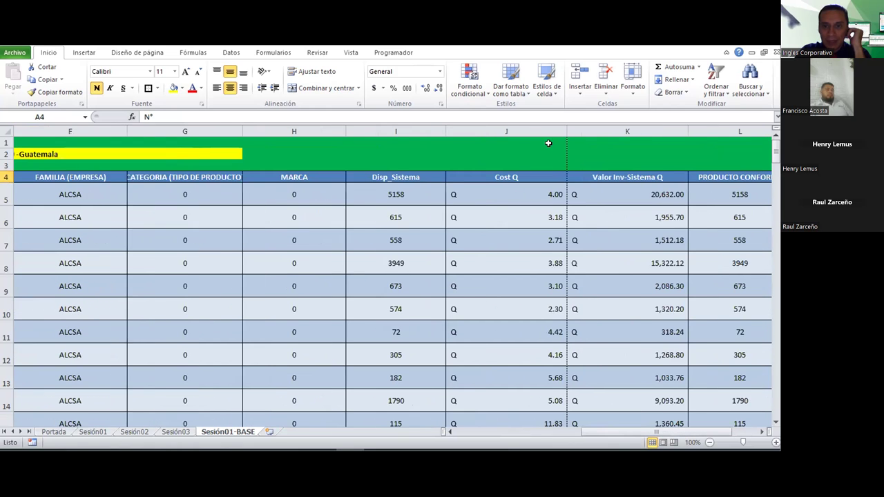
pyautogui.moveTo(709, 431); pyautogui.dragTo(711, 424)
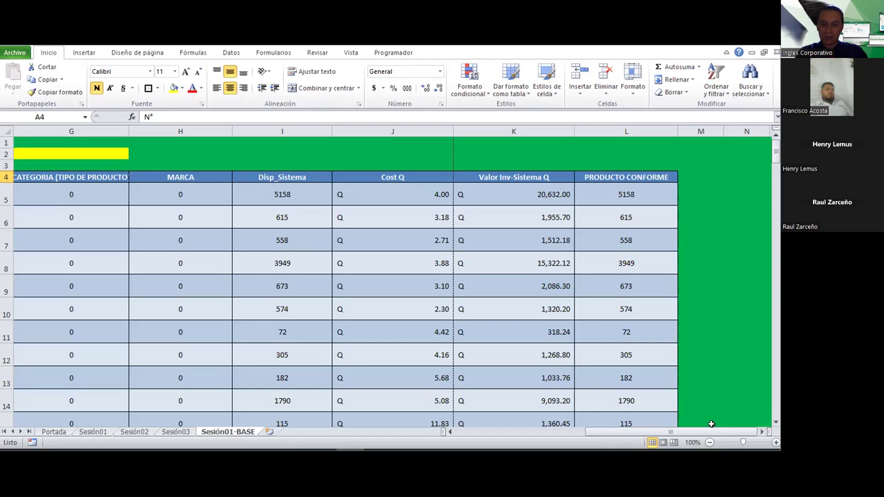
pyautogui.moveTo(670, 432)
pyautogui.mouseDown()
pyautogui.moveTo(228, 430)
pyautogui.moveTo(95, 289)
pyautogui.mouseUp()
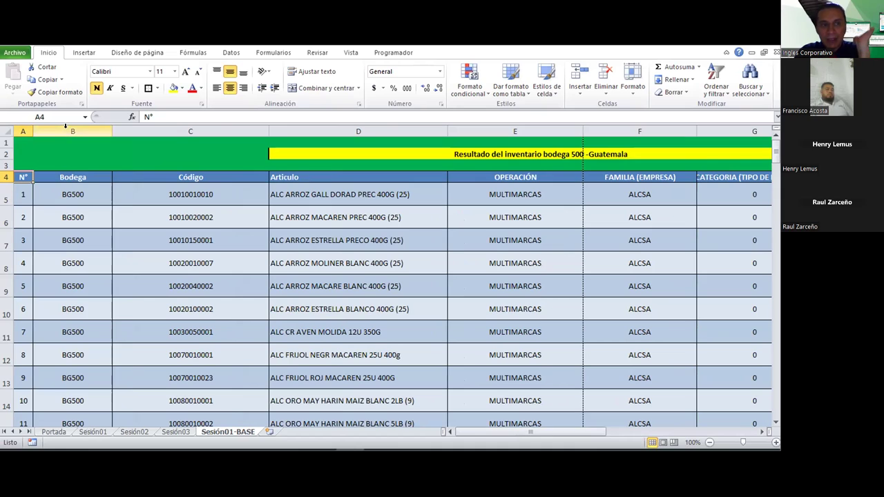
# Step: Select columns A through L of the inventory table
pyautogui.click(17, 129)
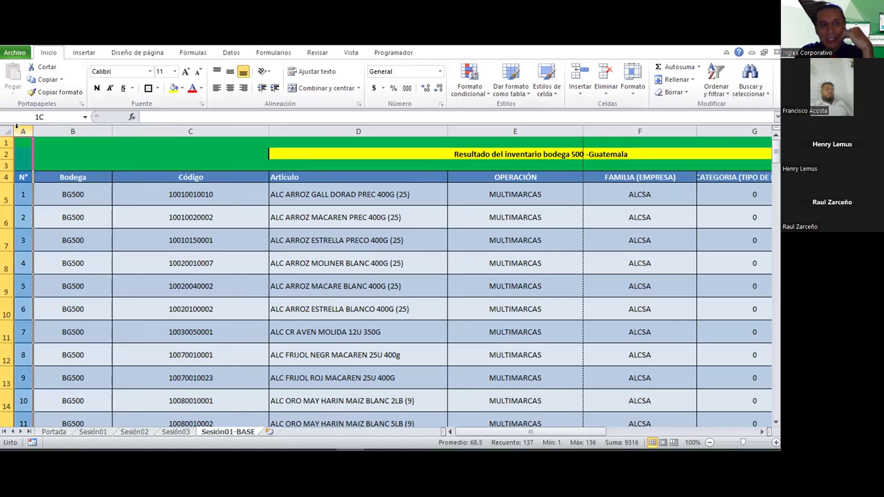
pyautogui.moveTo(16, 128); pyautogui.dragTo(141, 135)
pyautogui.moveTo(247, 135); pyautogui.dragTo(512, 135)
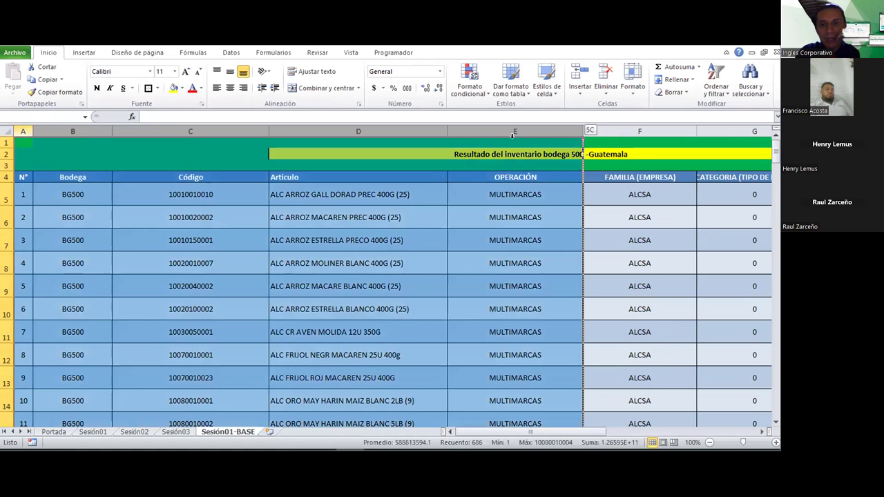
pyautogui.moveTo(586, 138); pyautogui.dragTo(681, 132)
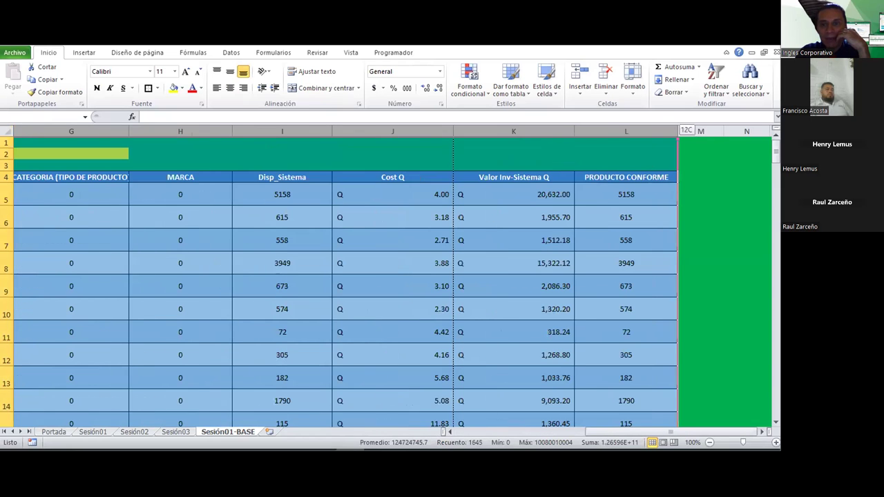
pyautogui.hscroll(4, 173, 191)
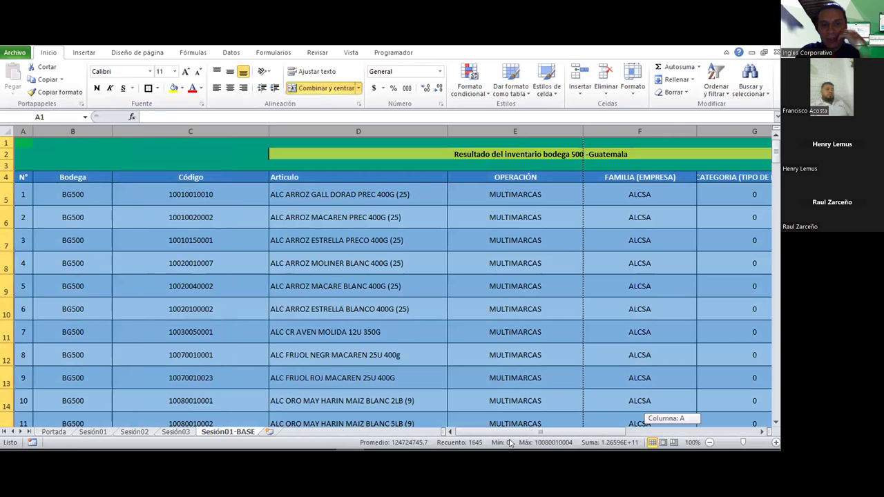
pyautogui.moveTo(670, 432); pyautogui.dragTo(509, 439)
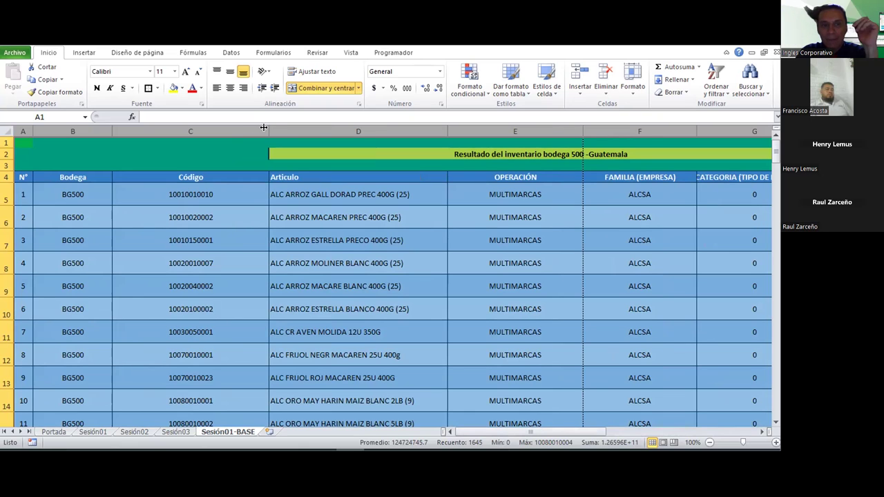
# Step: AutoFit the selected column widths and scroll down to review the resized table
pyautogui.doubleClick(263, 128)
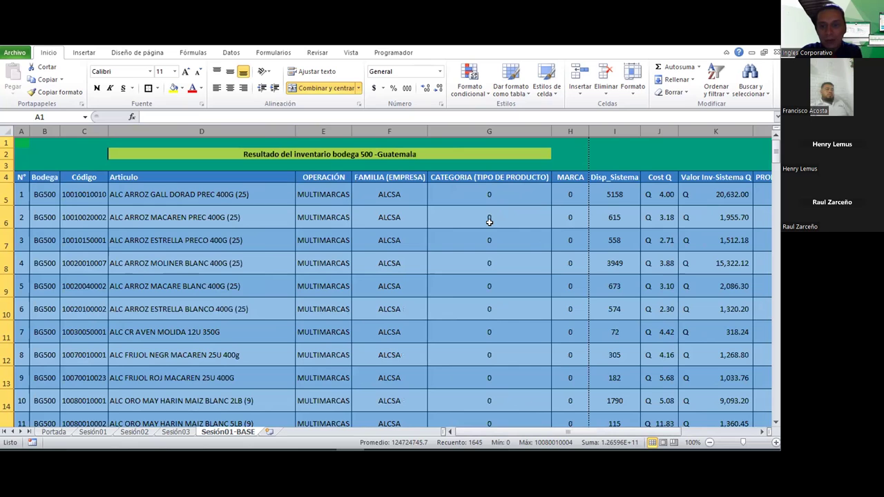
pyautogui.moveTo(517, 435); pyautogui.dragTo(640, 430)
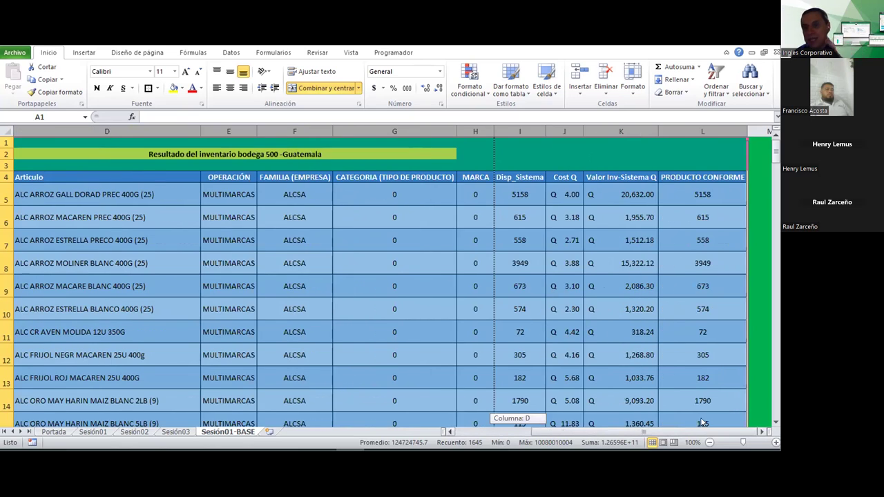
pyautogui.moveTo(455, 426); pyautogui.dragTo(456, 427)
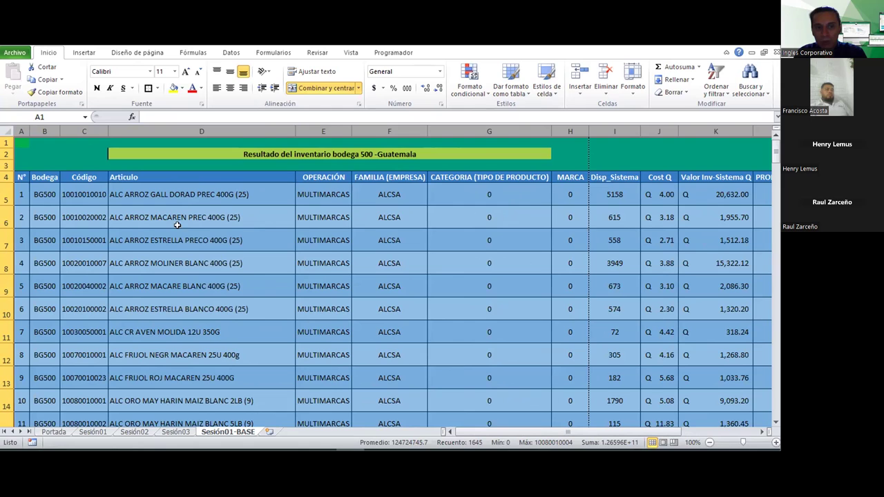
pyautogui.scroll(-4, 190, 208)
pyautogui.scroll(-6, 190, 210)
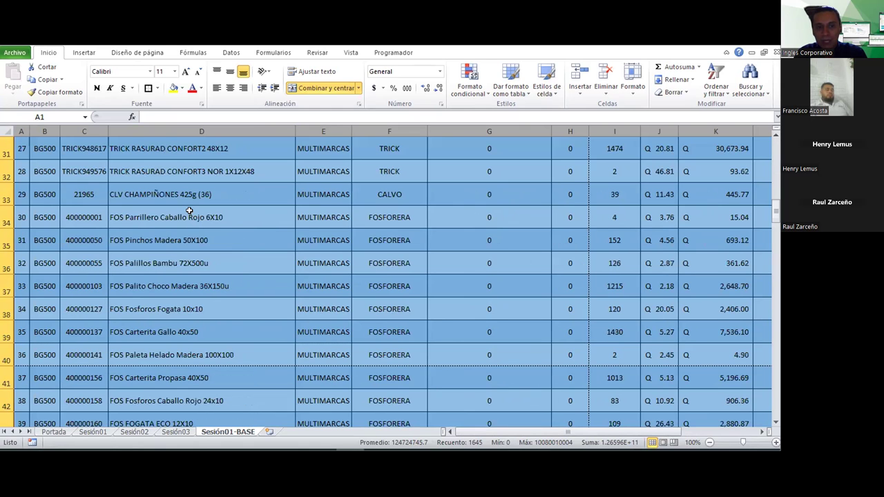
pyautogui.scroll(-7, 190, 210)
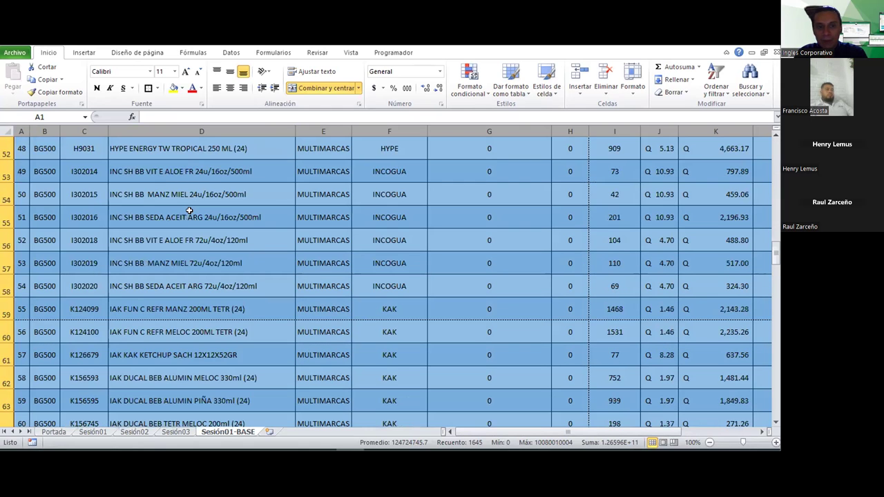
pyautogui.scroll(-1, 189, 210)
pyautogui.scroll(-8, 189, 210)
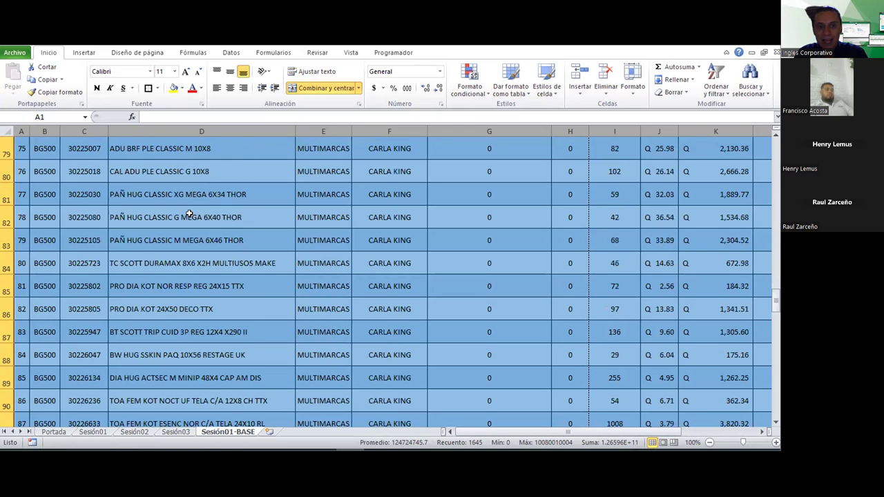
pyautogui.scroll(-3, 189, 214)
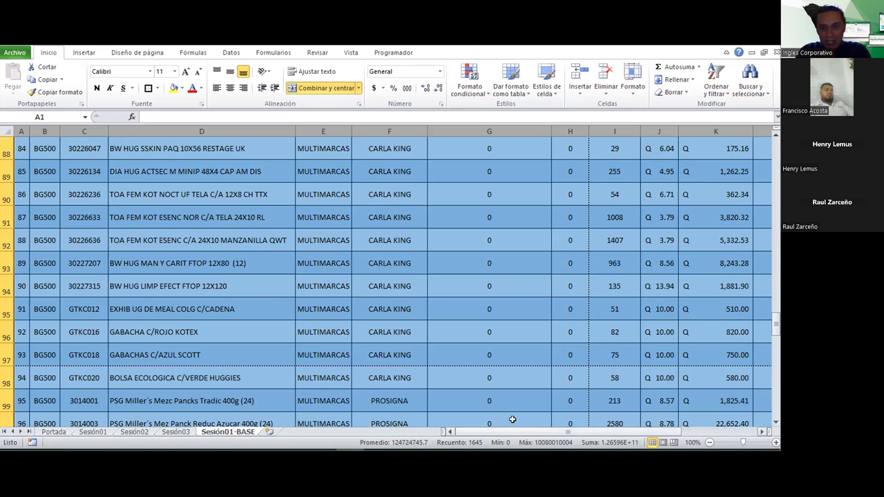
pyautogui.scroll(15, 536, 226)
pyautogui.scroll(14, 536, 226)
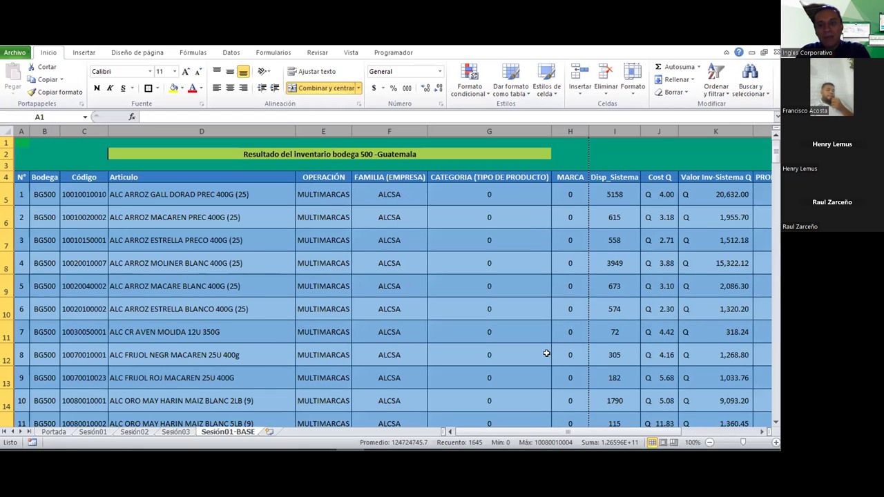
pyautogui.click(762, 432)
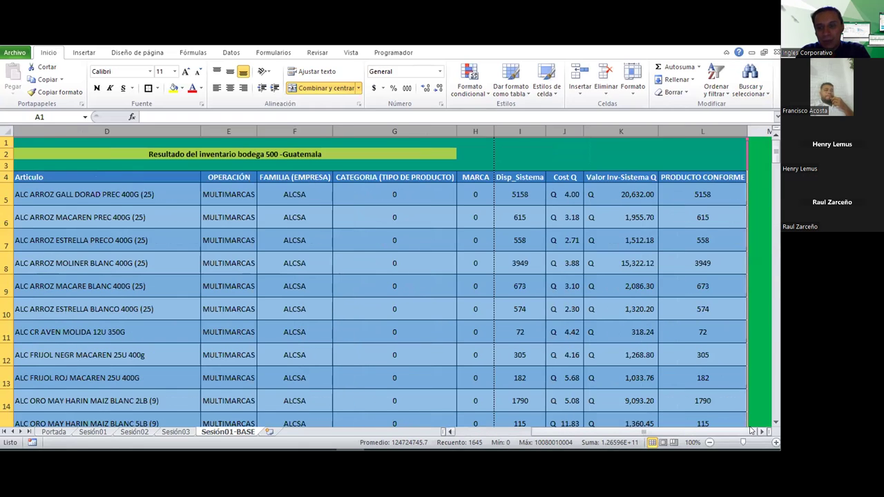
pyautogui.click(762, 431)
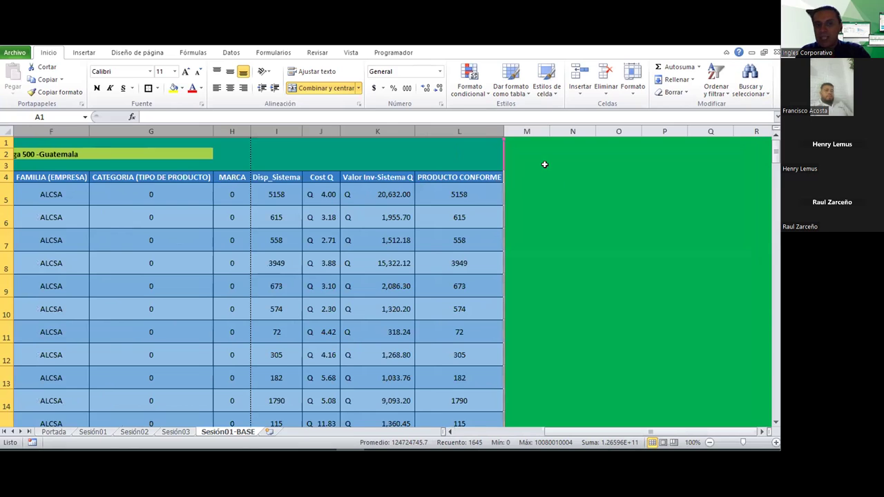
pyautogui.click(542, 162)
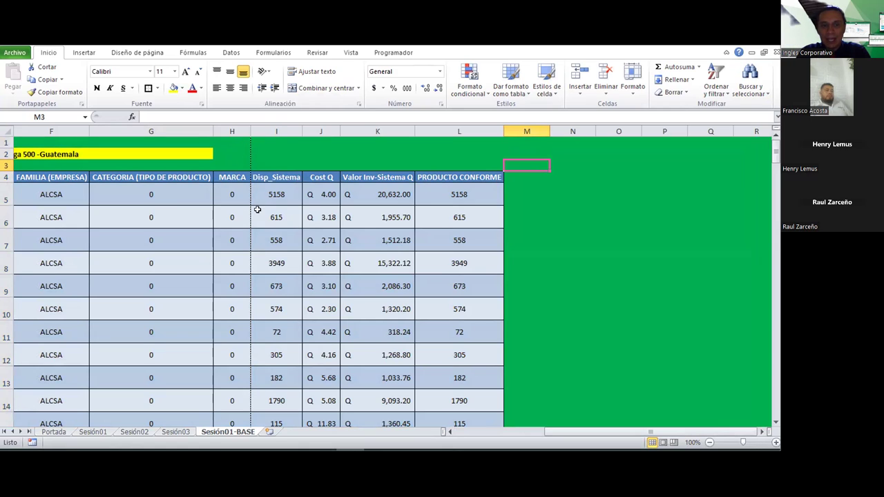
pyautogui.moveTo(551, 434); pyautogui.dragTo(505, 440)
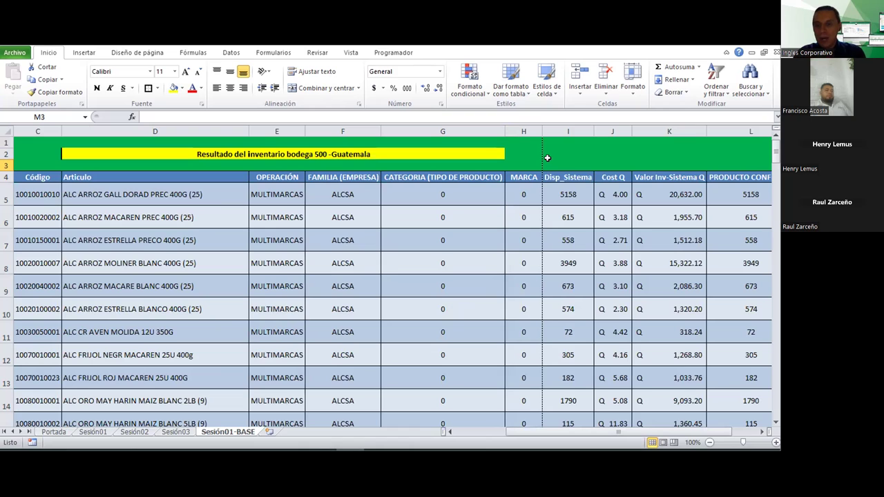
pyautogui.moveTo(637, 433); pyautogui.dragTo(693, 430)
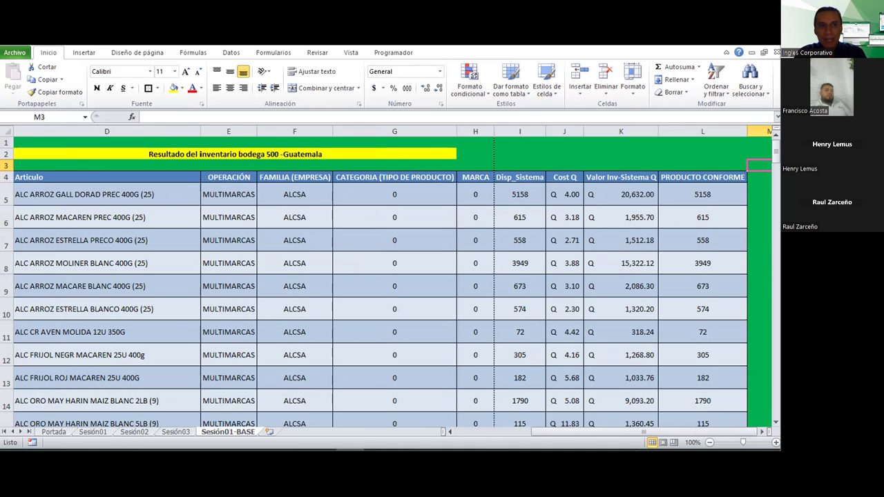
# Step: Add 'Vista previa de impresión e Imprimir' to the Quick Access Toolbar through Excel Opciones
pyautogui.hotkey('alt', 'a')
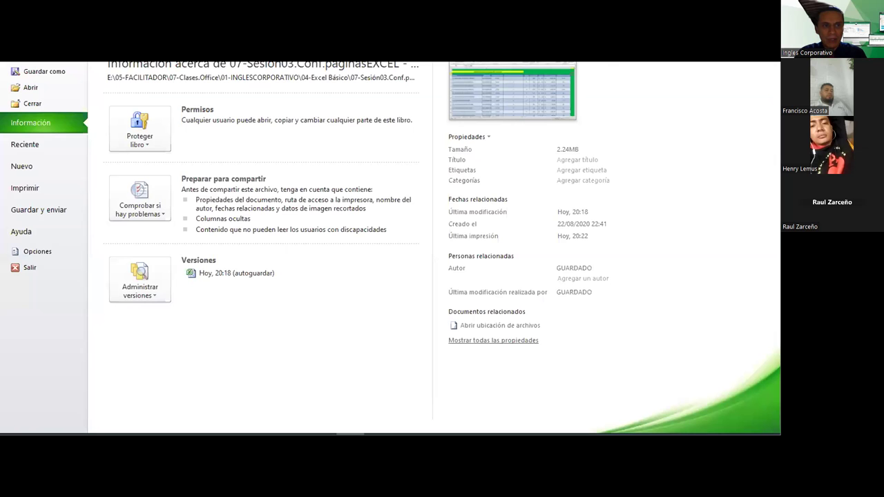
pyautogui.click(30, 253)
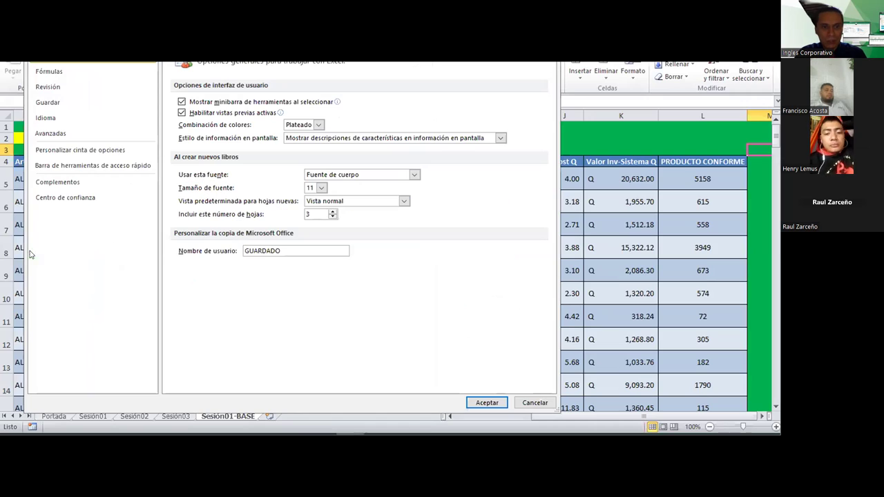
pyautogui.click(96, 166)
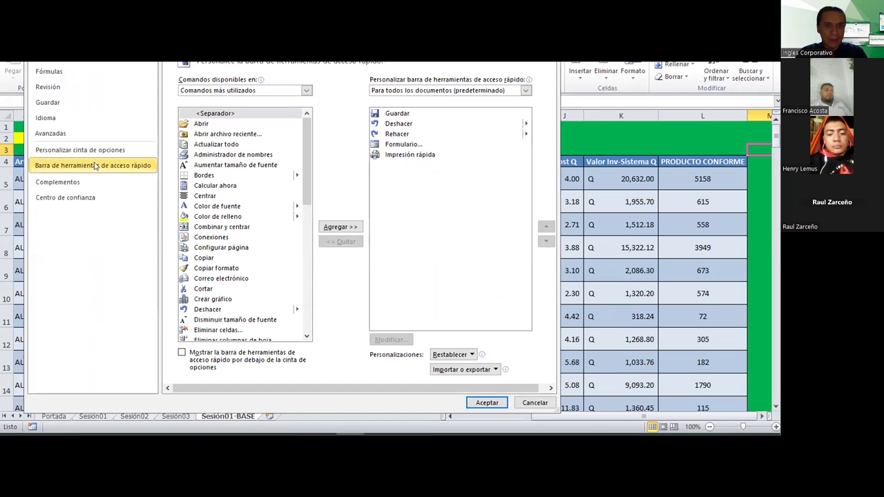
pyautogui.scroll(-3, 250, 198)
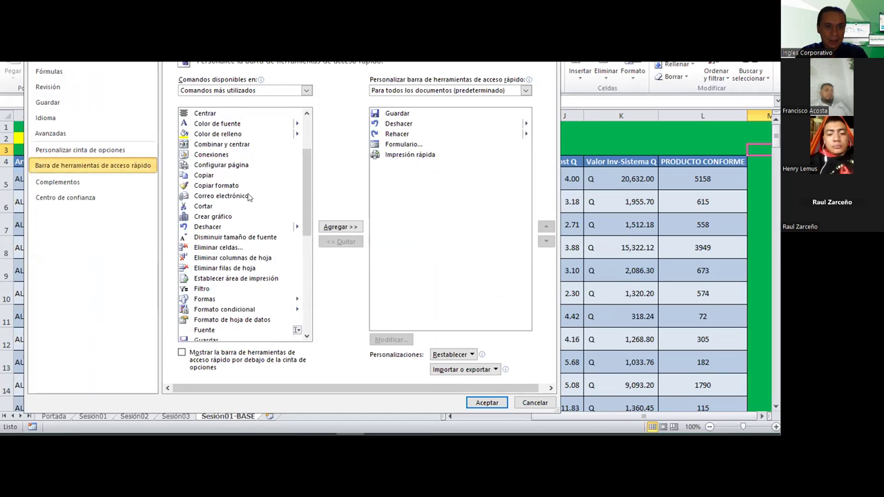
pyautogui.scroll(-2, 250, 197)
pyautogui.scroll(-3, 250, 198)
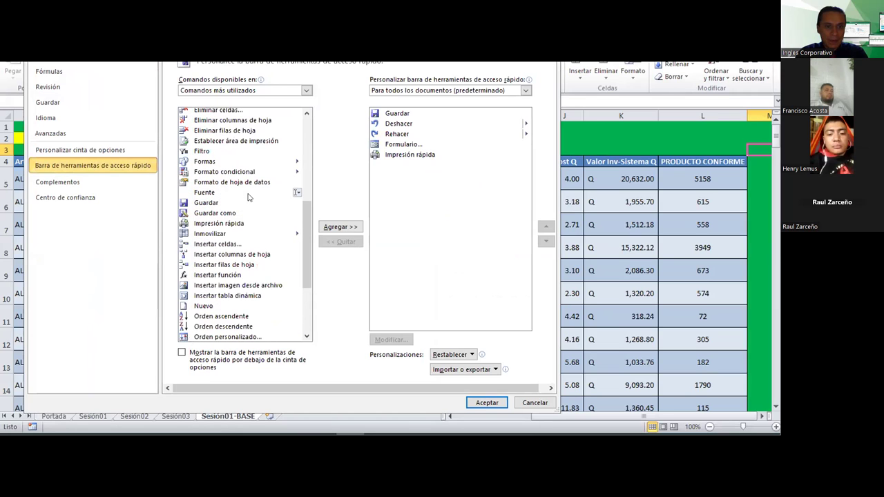
pyautogui.scroll(-2, 250, 198)
pyautogui.scroll(-2, 249, 197)
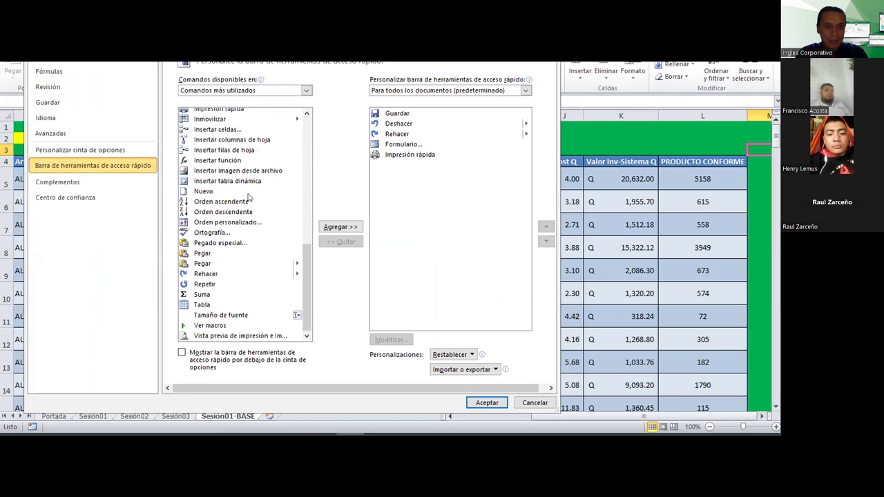
pyautogui.click(236, 335)
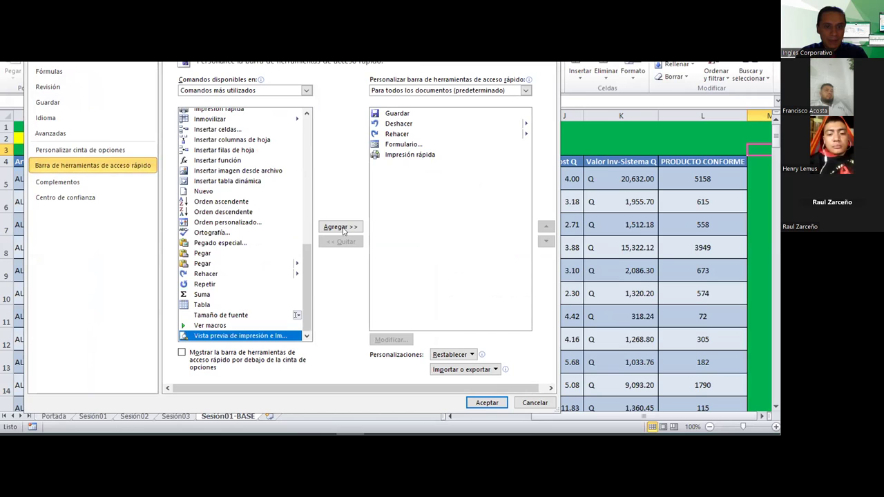
pyautogui.click(341, 228)
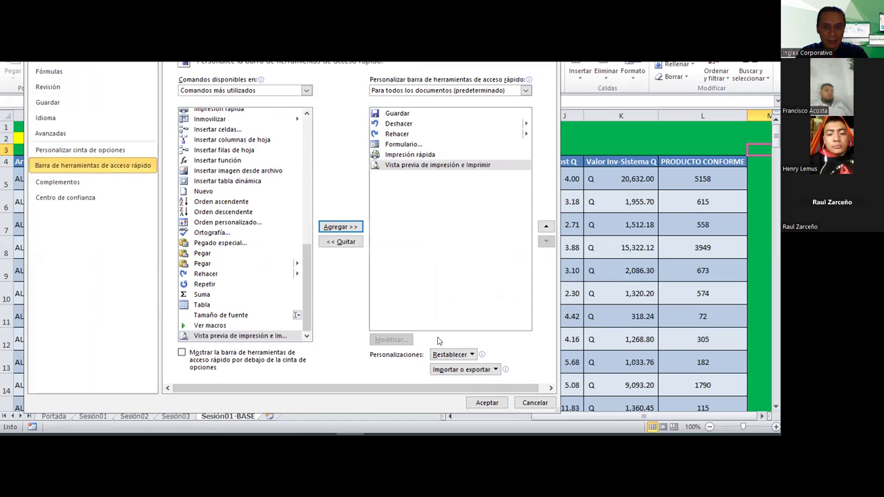
pyautogui.click(483, 403)
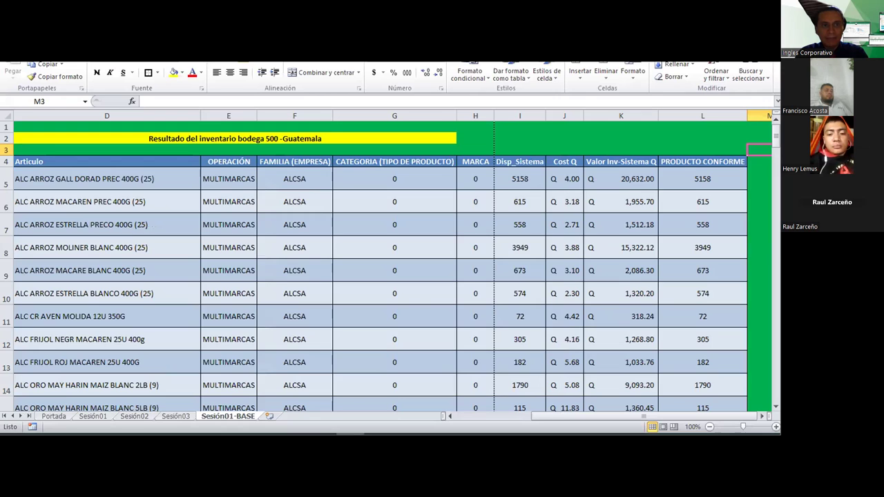
pyautogui.hotkey('ctrl', 'p')
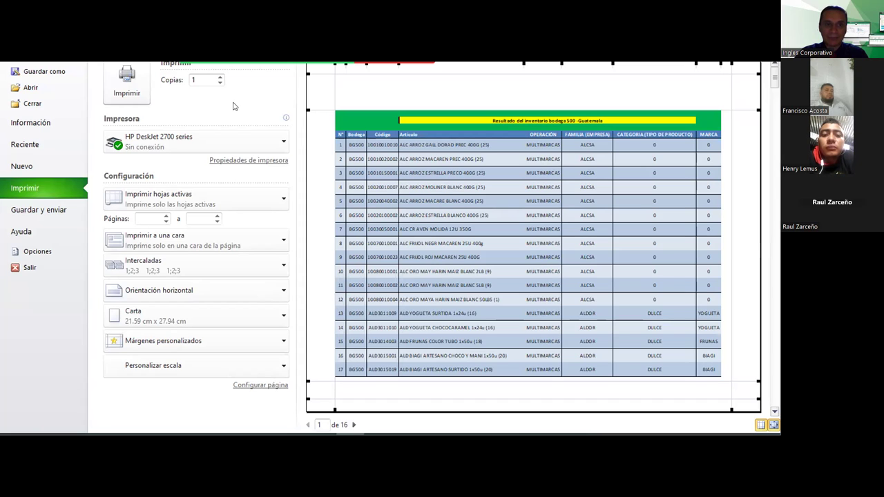
pyautogui.press('Escape')
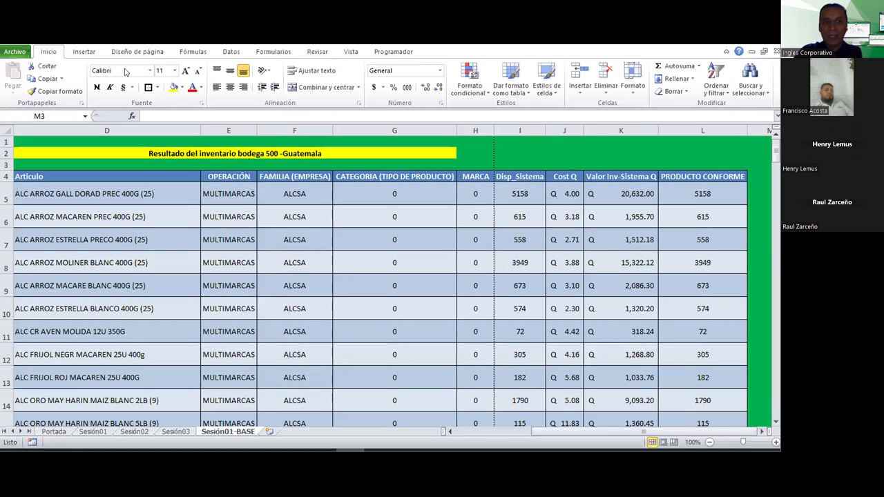
# Step: Apply the Normal preset from Diseño de página > Márgenes to Sesión01-BASE
pyautogui.click(129, 54)
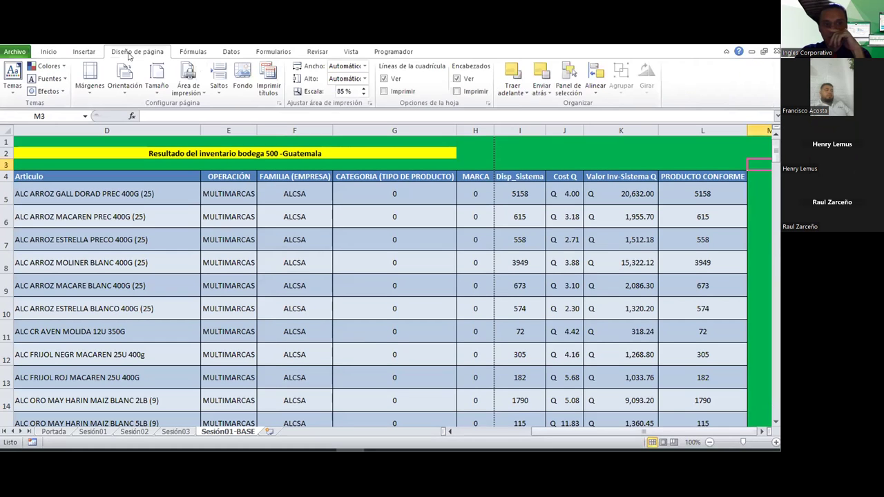
pyautogui.click(101, 96)
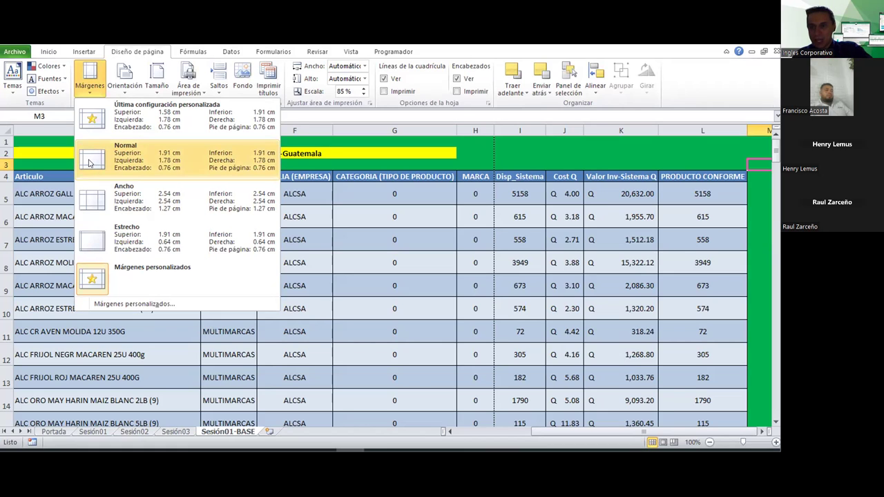
pyautogui.click(86, 157)
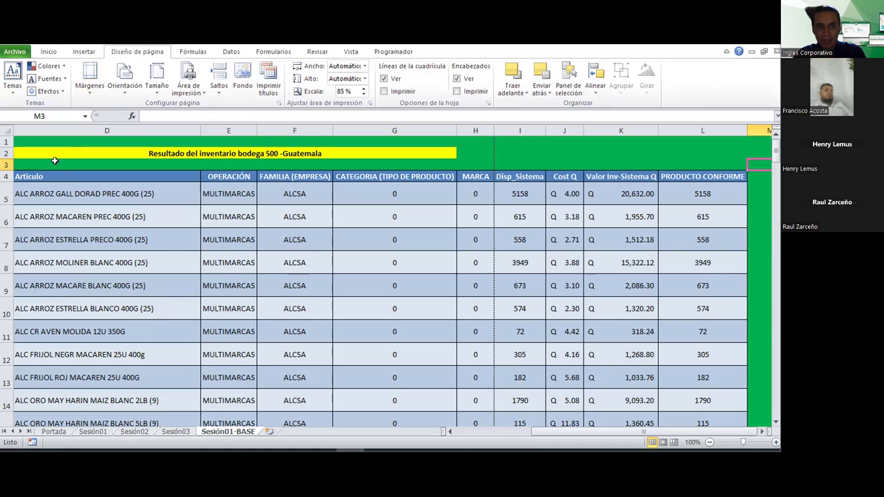
pyautogui.click(90, 85)
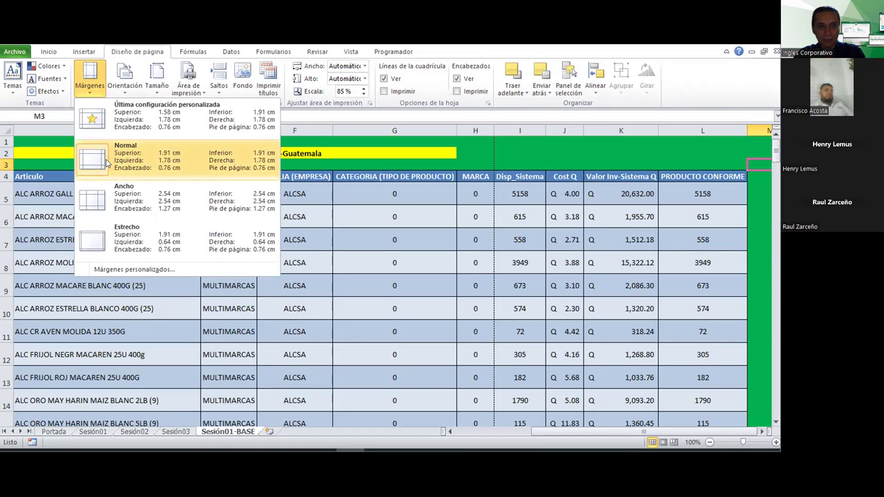
pyautogui.click(100, 161)
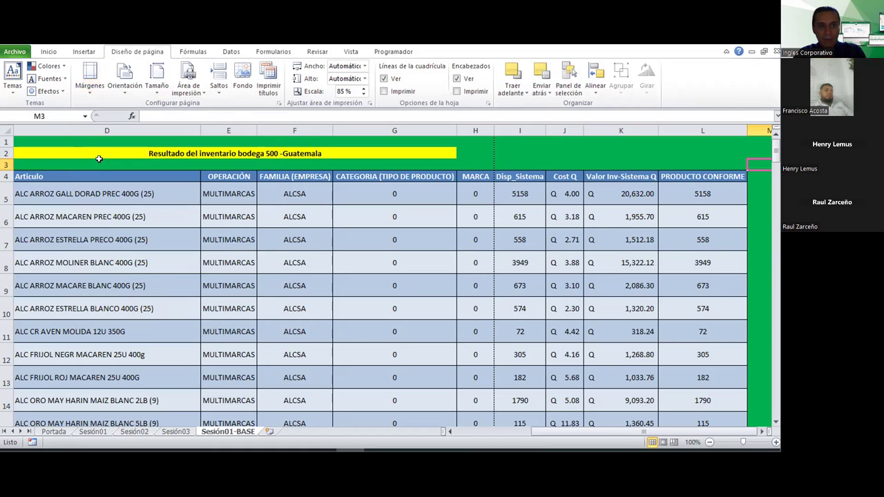
# Step: Set the page orientation to Horizontal (landscape), with the first page breaking after column H
pyautogui.click(125, 96)
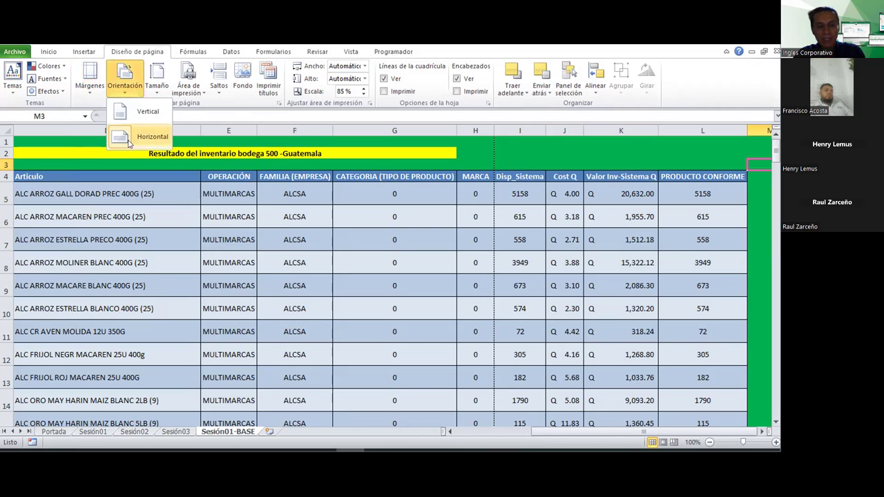
pyautogui.click(133, 112)
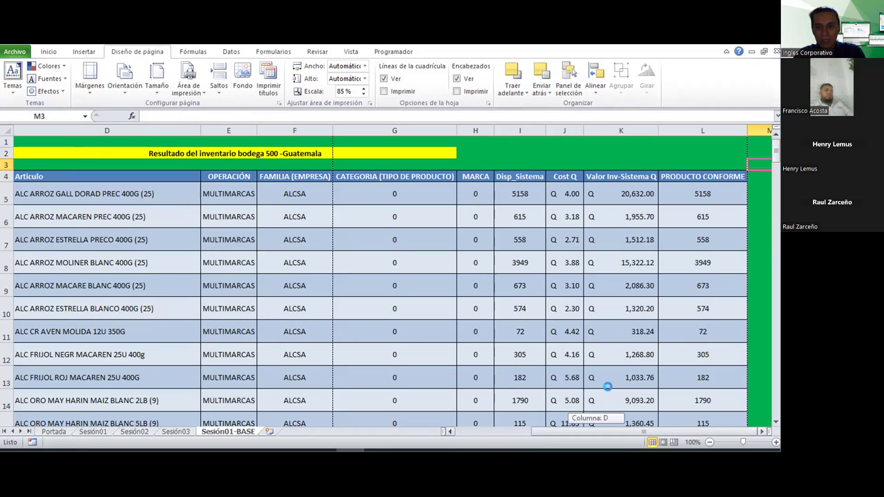
pyautogui.click(762, 431)
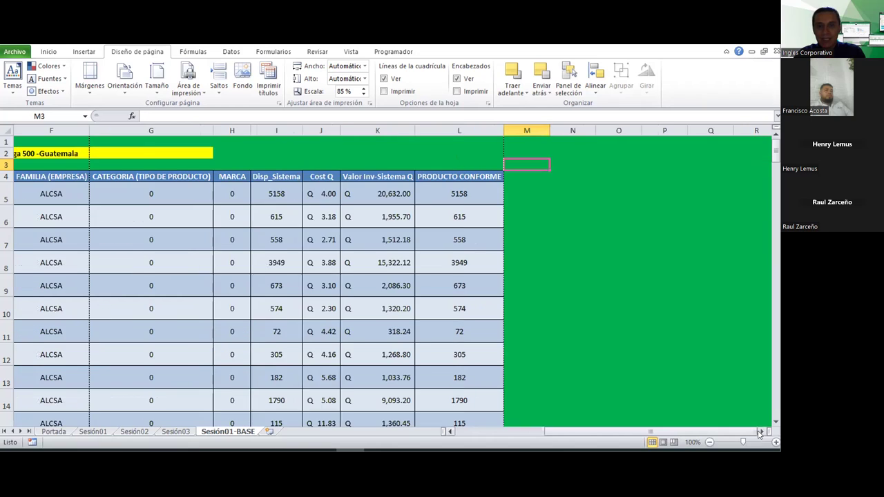
pyautogui.click(484, 165)
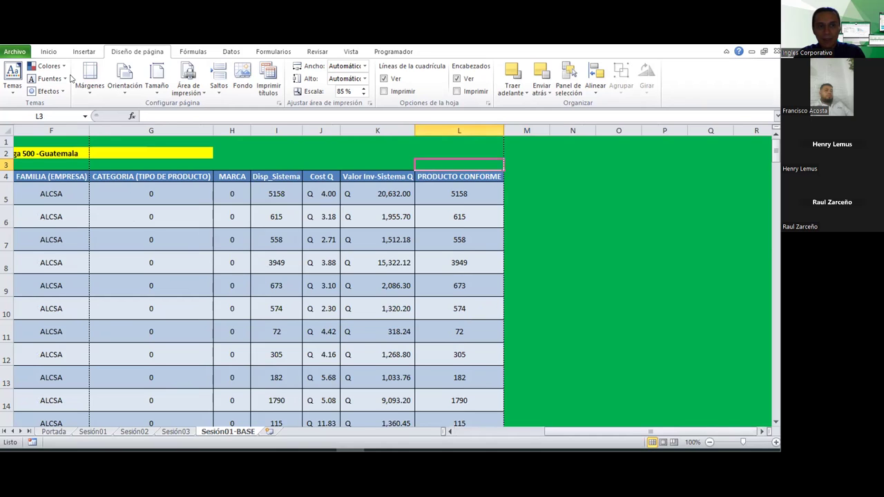
pyautogui.click(143, 95)
pyautogui.click(142, 136)
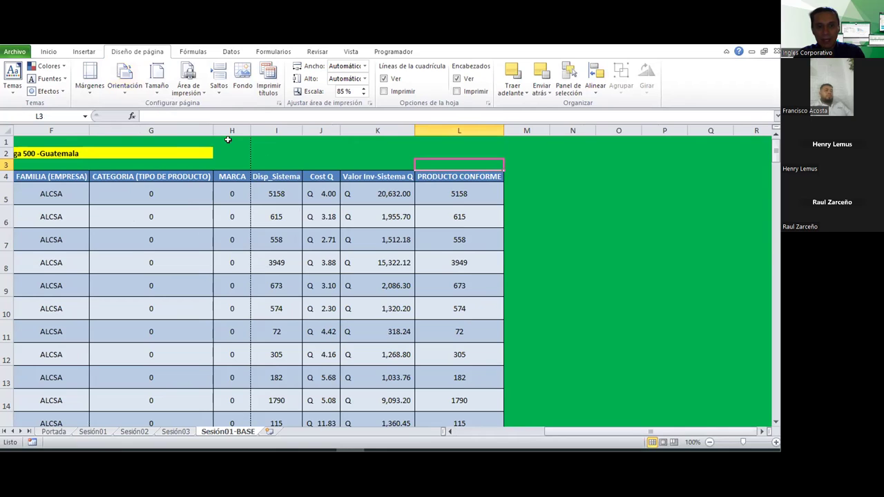
pyautogui.moveTo(244, 143); pyautogui.dragTo(235, 169)
pyautogui.moveTo(236, 232); pyautogui.dragTo(235, 236)
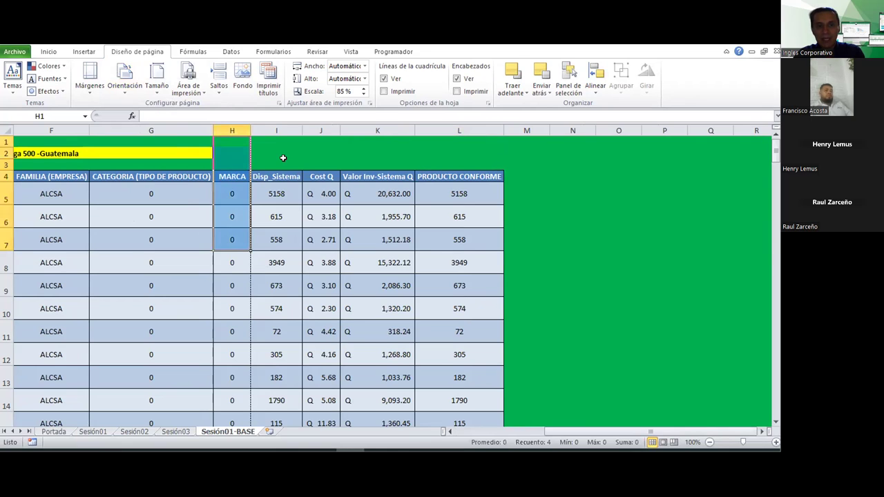
pyautogui.moveTo(272, 160); pyautogui.dragTo(481, 161)
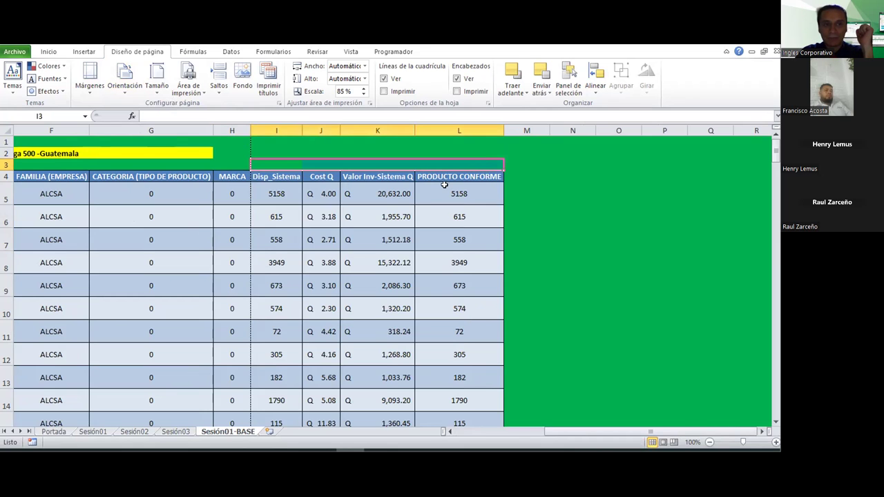
# Step: Set the paper size to Carta
pyautogui.click(158, 84)
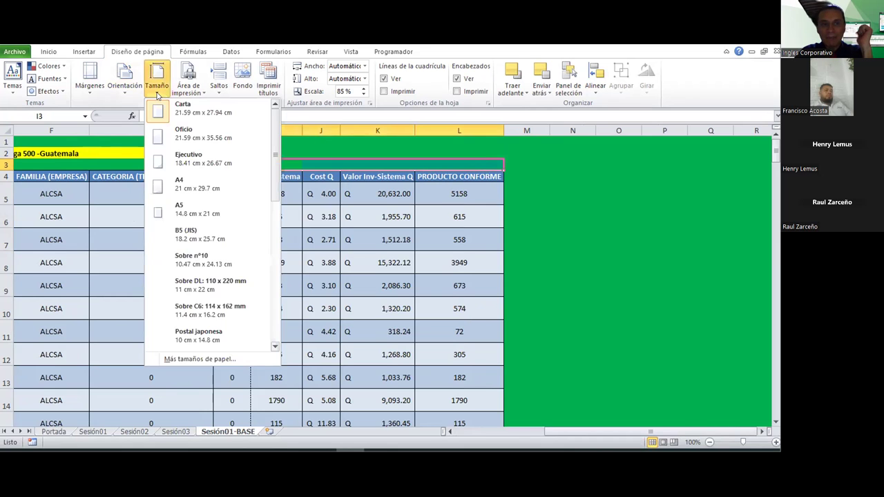
pyautogui.click(176, 107)
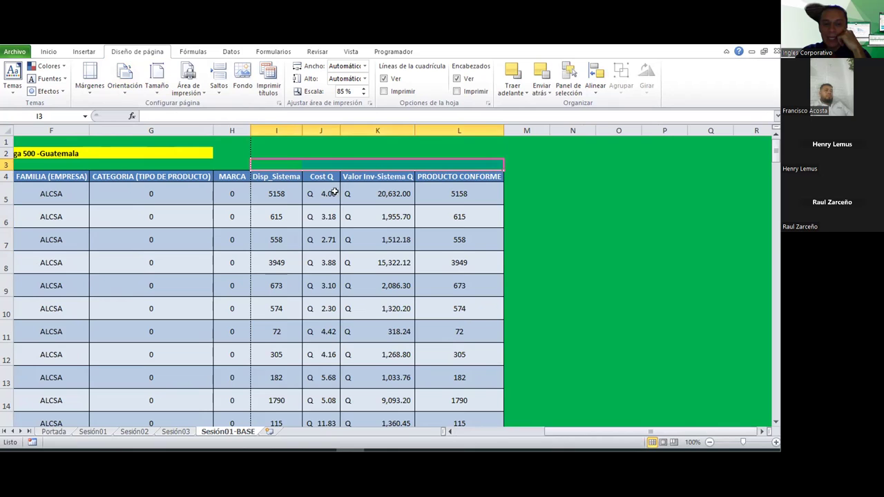
pyautogui.click(621, 224)
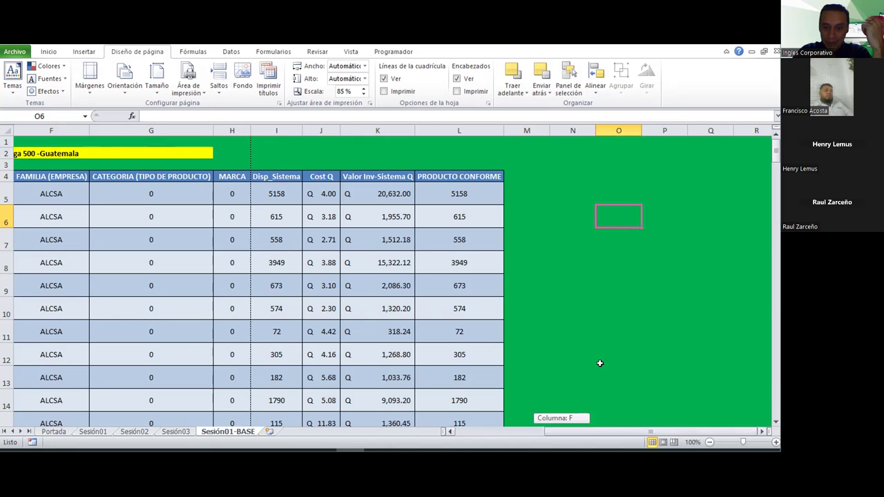
# Step: Start the selection at the N° header in A4 and extend it along the header row
pyautogui.hscroll(-3, 600, 363)
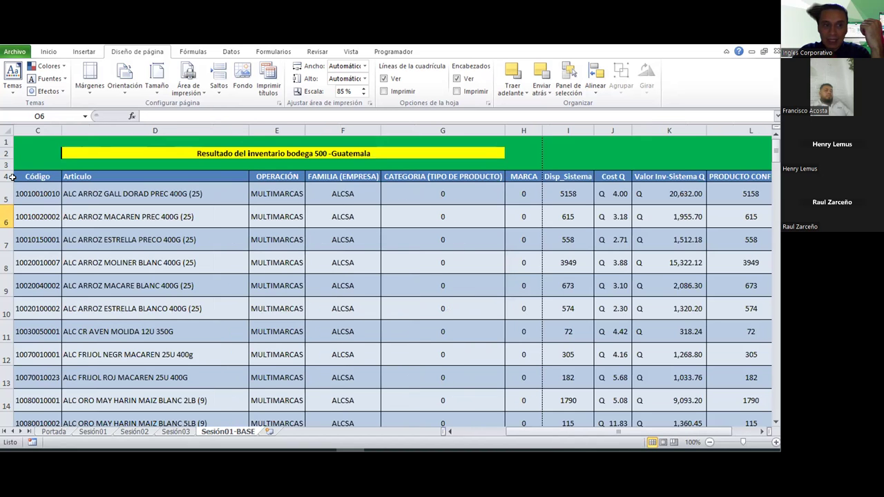
pyautogui.click(36, 174)
pyautogui.press('Home')
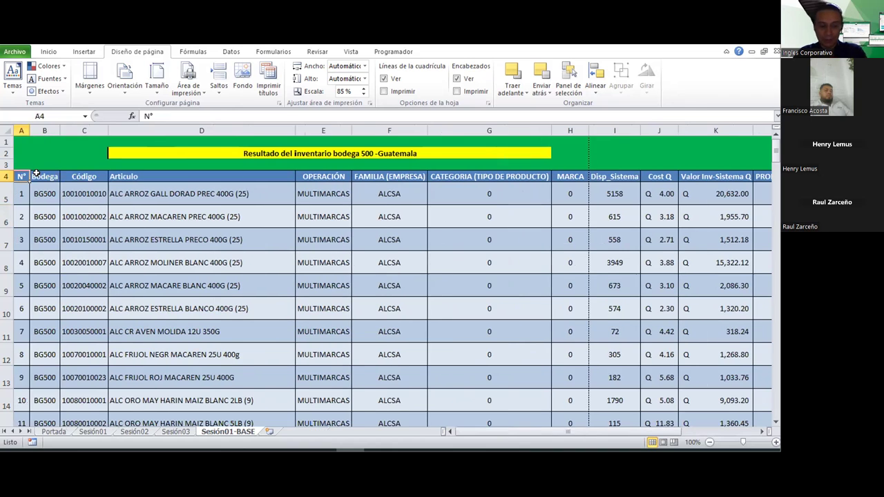
pyautogui.moveTo(36, 174); pyautogui.dragTo(36, 175)
pyautogui.hotkey('shift', 'Right')
pyautogui.hotkey('shift', 'Right')
pyautogui.hotkey('shift', 'Right')
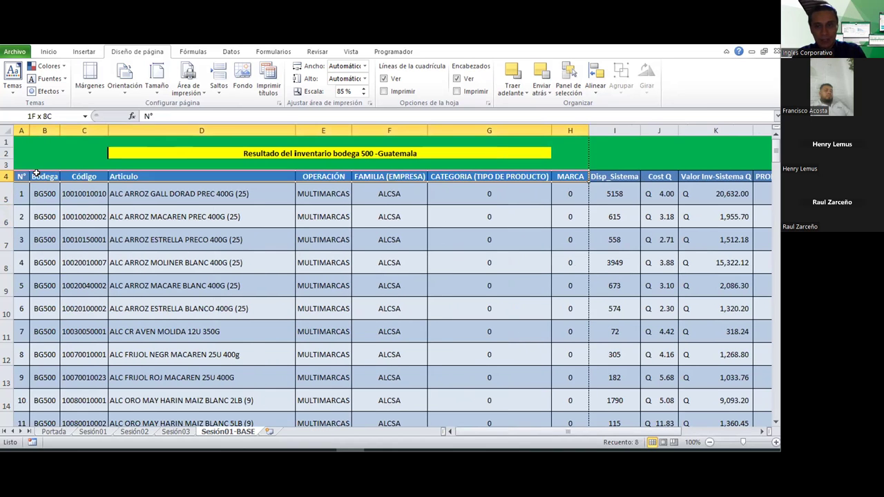
pyautogui.hotkey('shift', 'Right')
pyautogui.click(36, 174)
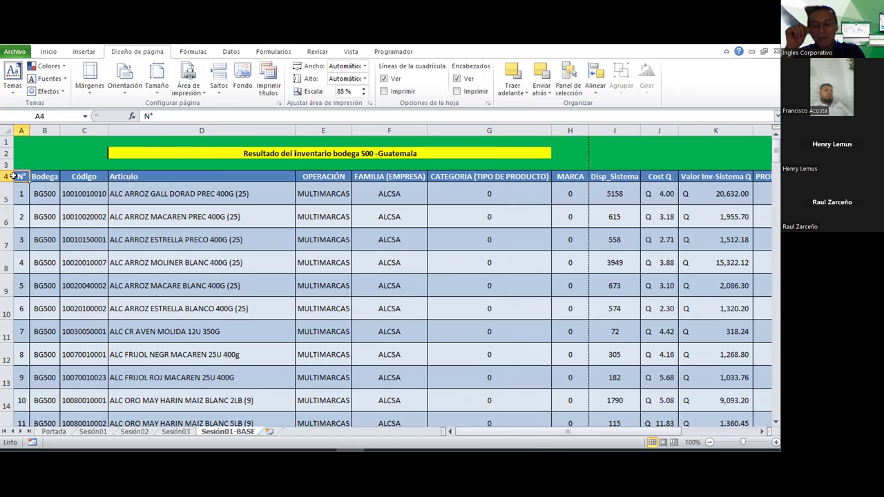
pyautogui.hotkey('shift', 'Right')
pyautogui.hotkey('shift', 'Right')
pyautogui.hotkey('shift', 'Right')
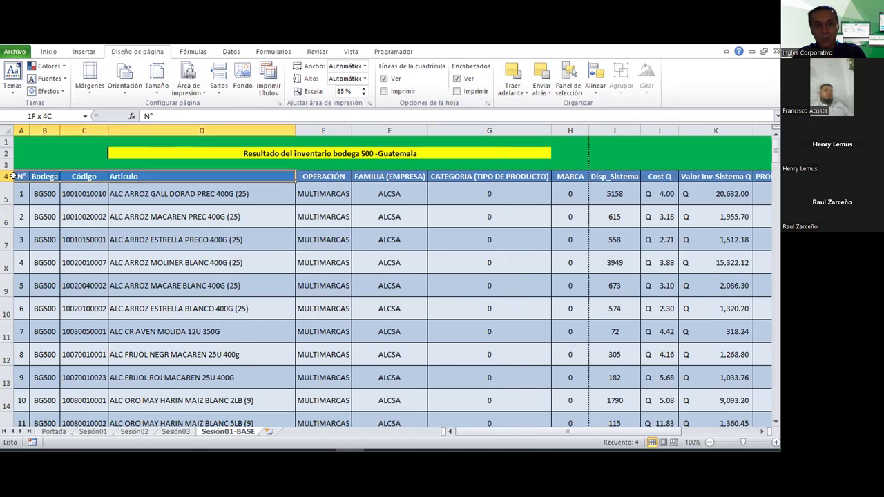
pyautogui.hotkey('shift', 'Right')
pyautogui.hotkey('shift', 'Right')
pyautogui.hotkey('shift', 'Right')
pyautogui.hotkey('shift', 'Right')
pyautogui.hotkey('shift', 'Right')
pyautogui.hotkey('shift', 'Right')
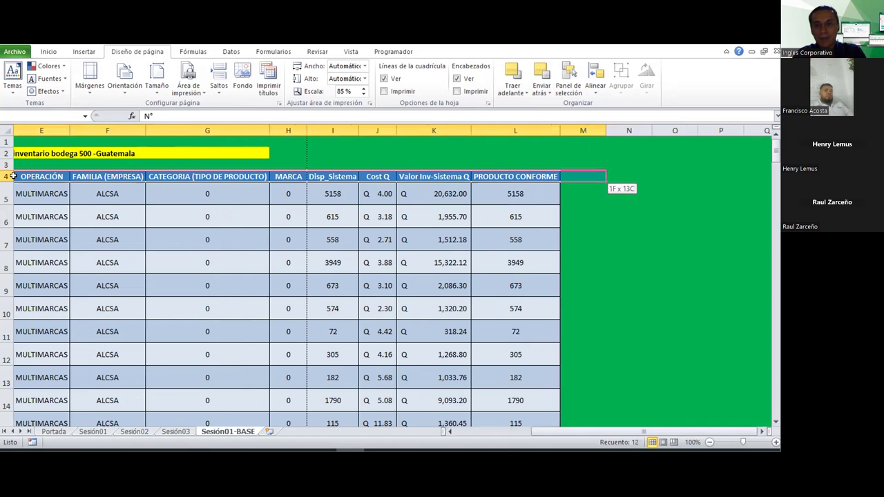
pyautogui.hotkey('shift', 'Left')
# Step: Extend the selection down to row 140, covering A4:L140, and scroll back up
pyautogui.hotkey('shift', 'Down')
pyautogui.hotkey('shift', 'Down')
pyautogui.hotkey('shift', 'Down')
pyautogui.hotkey('shift', 'Down')
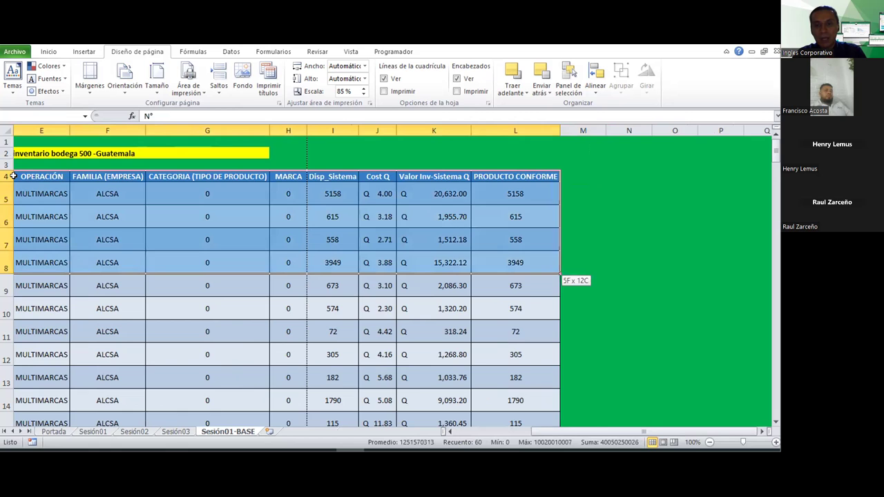
pyautogui.hotkey('shift', 'Down')
pyautogui.hotkey('shift', 'Down')
pyautogui.hotkey('shift', 'Down')
pyautogui.hotkey('shift', 'Down')
pyautogui.hotkey('shift', 'Down')
pyautogui.hotkey('shift', 'Down')
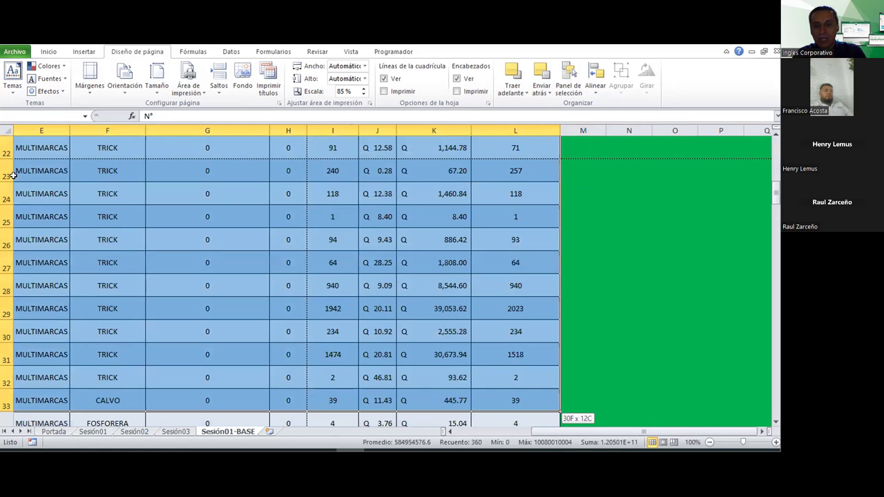
pyautogui.hotkey('shift', 'Down')
pyautogui.hotkey('shift', 'Down')
pyautogui.hotkey('shift', 'Down')
pyautogui.hotkey('shift', 'Down')
pyautogui.hotkey('shift', 'Down')
pyautogui.hotkey('shift', 'Down')
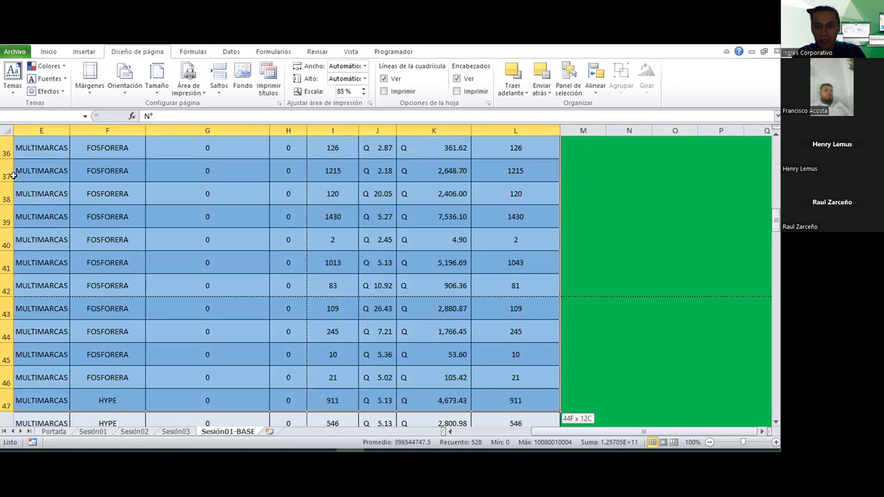
pyautogui.hotkey('shift', 'Down')
pyautogui.hotkey('shift', 'Down')
pyautogui.hotkey('shift', 'Down')
pyautogui.hotkey('shift', 'Down')
pyautogui.hotkey('shift', 'Down')
pyautogui.hotkey('shift', 'Down')
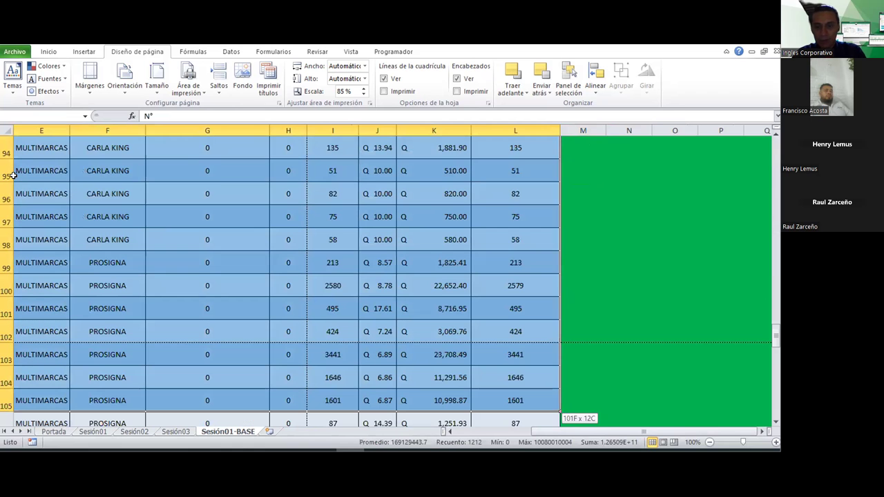
pyautogui.hotkey('shift', 'Down')
pyautogui.hotkey('shift', 'Down')
pyautogui.hotkey('shift', 'Down')
pyautogui.hotkey('shift', 'Down')
pyautogui.hotkey('shift', 'Down')
pyautogui.hotkey('shift', 'Down')
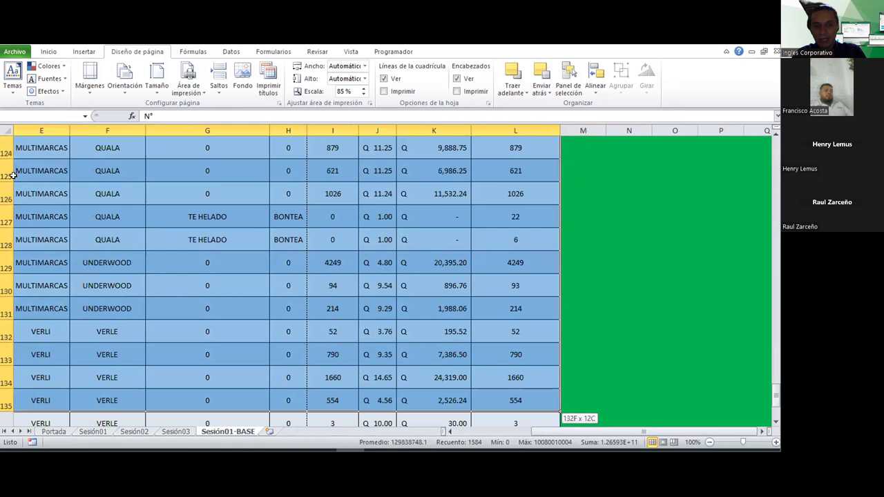
pyautogui.hotkey('shift', 'Down')
pyautogui.hotkey('shift', 'Down')
pyautogui.hotkey('shift', 'Down')
pyautogui.hotkey('shift', 'Up')
pyautogui.hotkey('shift', 'Up')
pyautogui.hotkey('shift', 'Up')
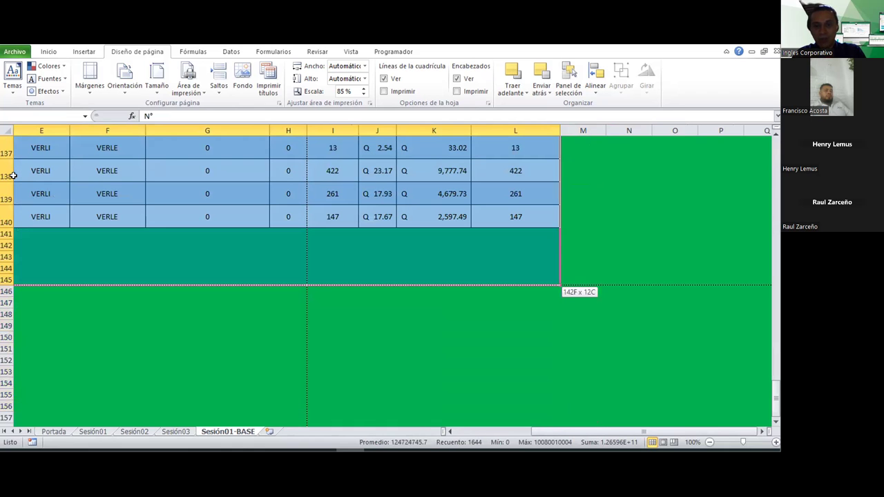
pyautogui.hotkey('shift', 'Up')
pyautogui.hotkey('shift', 'Up')
pyautogui.hotkey('shift', 'Up')
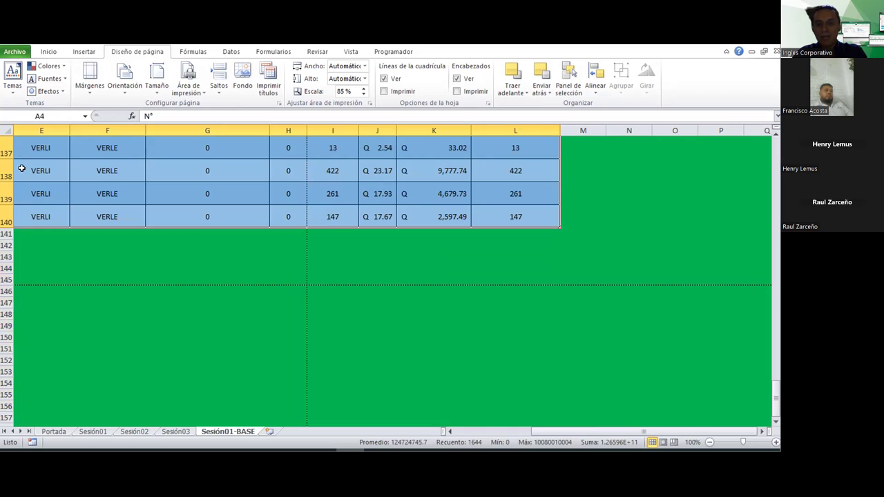
pyautogui.hscroll(-1, 363, 194)
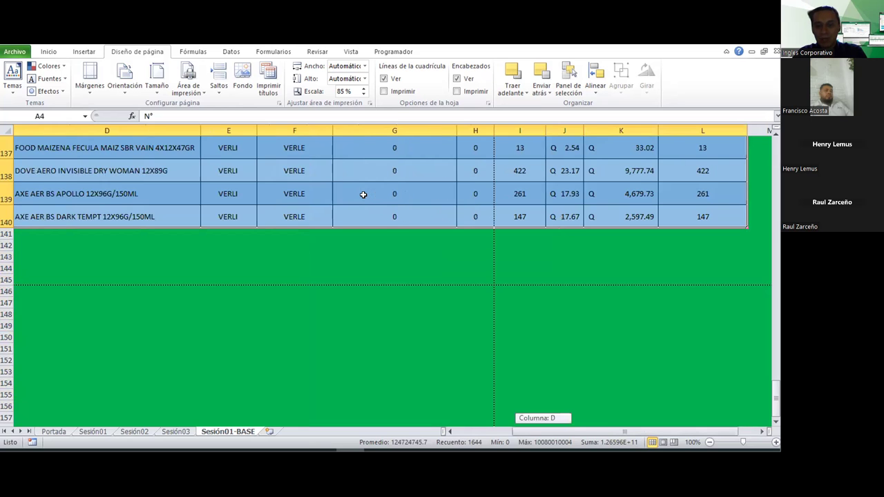
pyautogui.scroll(12, 192, 156)
pyautogui.scroll(20, 190, 159)
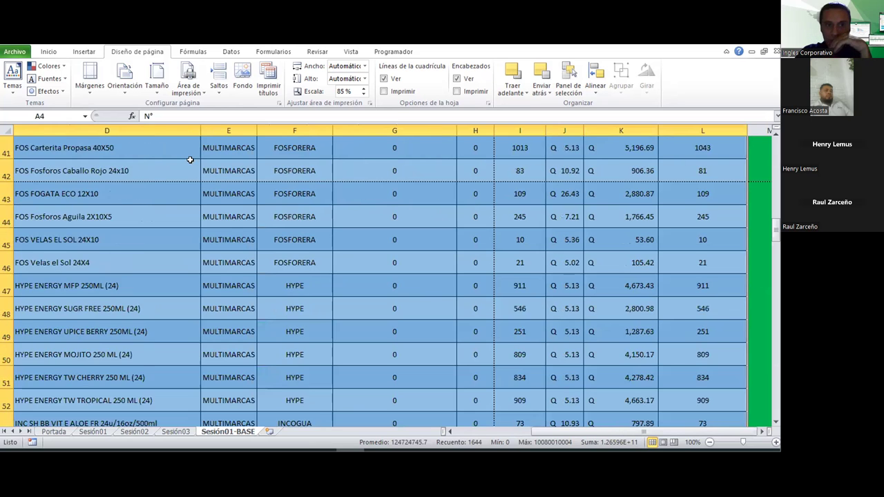
pyautogui.scroll(13, 190, 160)
# Step: Apply Ajustar texto to the selected table cells, then open cell D7's article text for editing
pyautogui.click(48, 51)
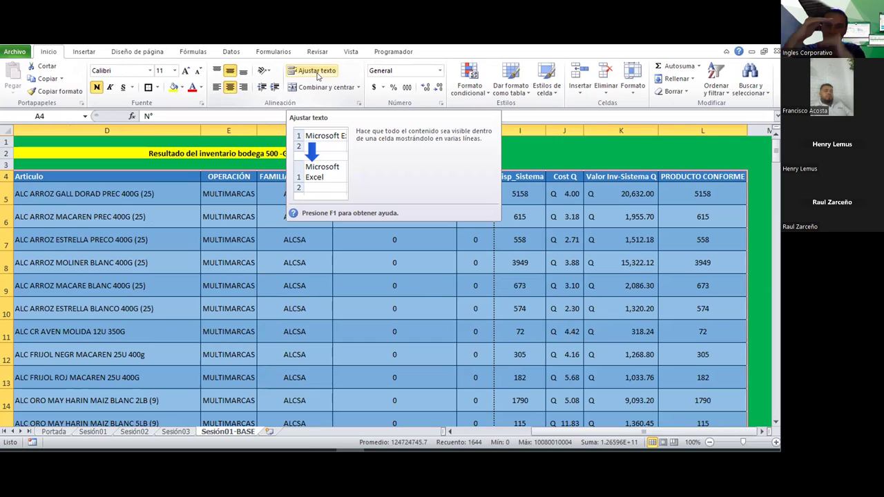
pyautogui.click(317, 73)
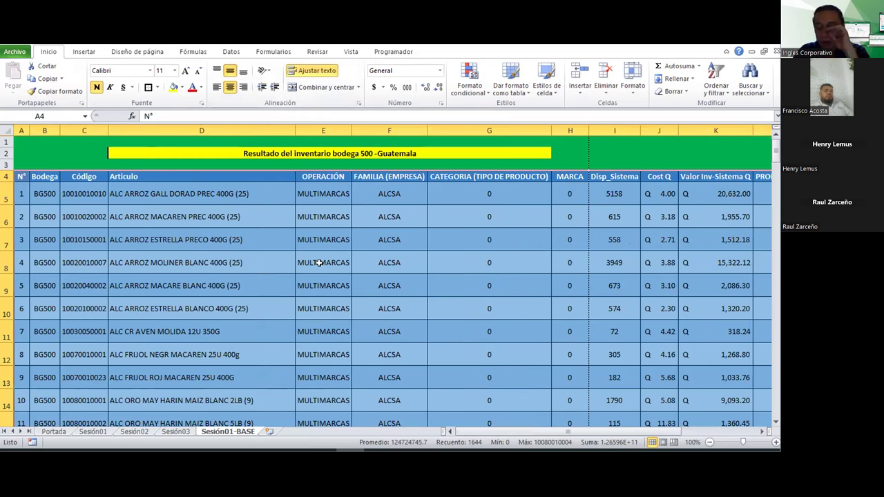
pyautogui.doubleClick(277, 230)
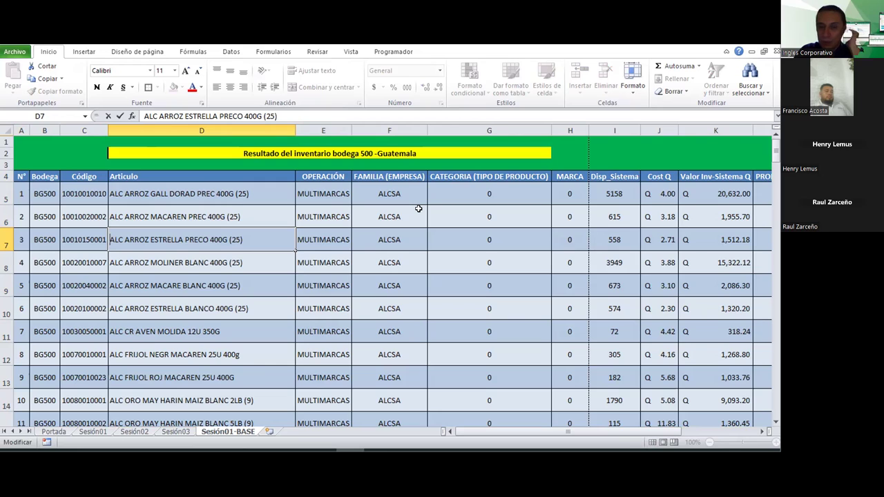
# Step: Narrow column F and scroll the table to check its FOSFORERA entries
pyautogui.click(412, 176)
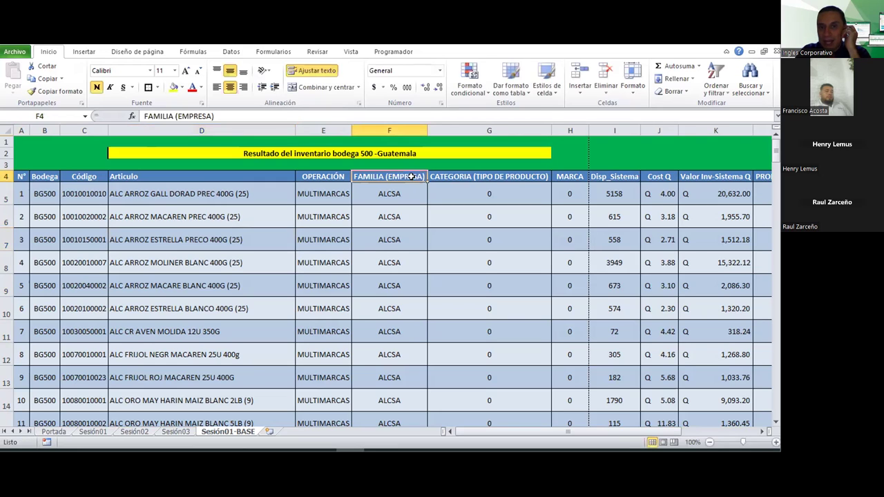
pyautogui.moveTo(419, 128); pyautogui.dragTo(402, 131)
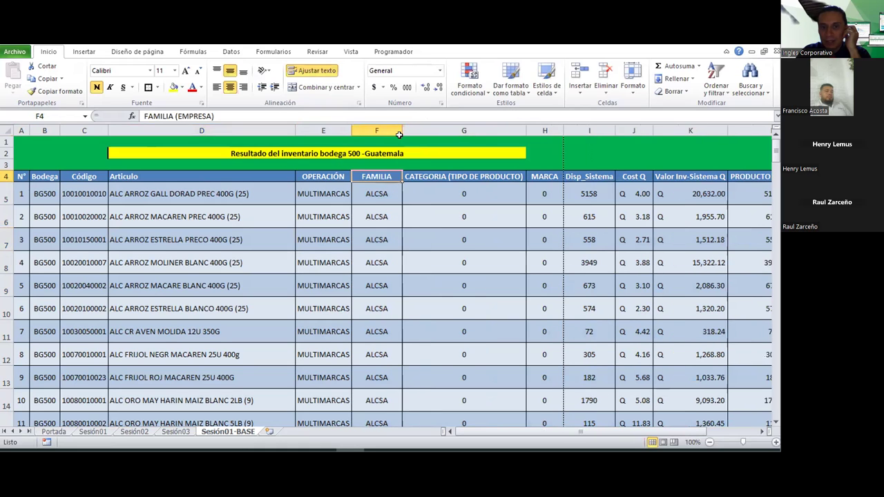
pyautogui.scroll(-7, 362, 225)
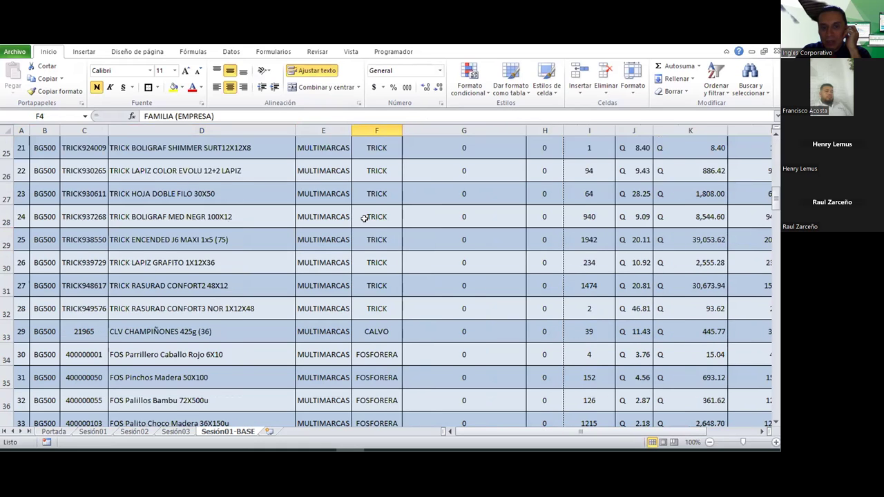
pyautogui.scroll(-5, 384, 172)
pyautogui.click(382, 170)
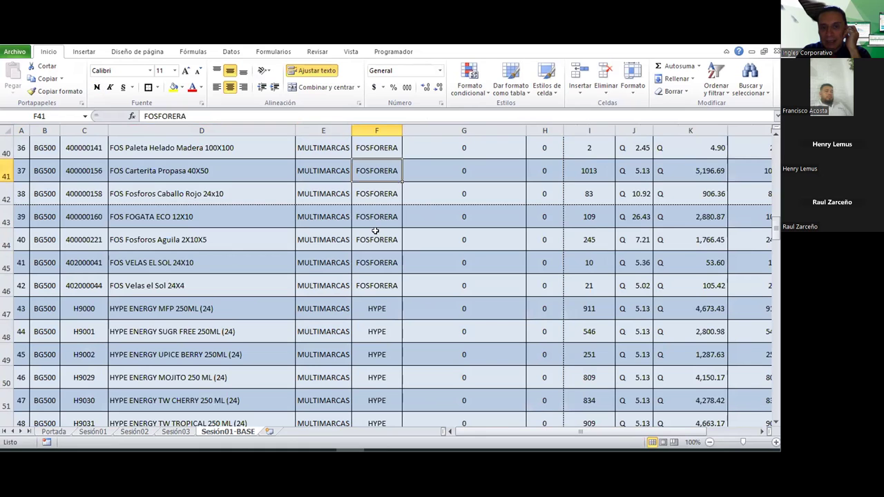
pyautogui.scroll(-12, 375, 231)
pyautogui.scroll(-4, 375, 231)
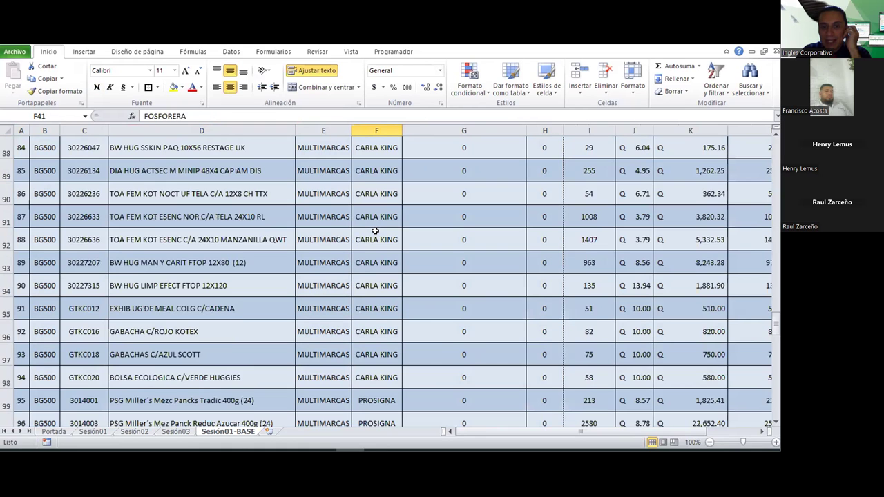
pyautogui.scroll(-8, 376, 231)
pyautogui.scroll(2, 376, 230)
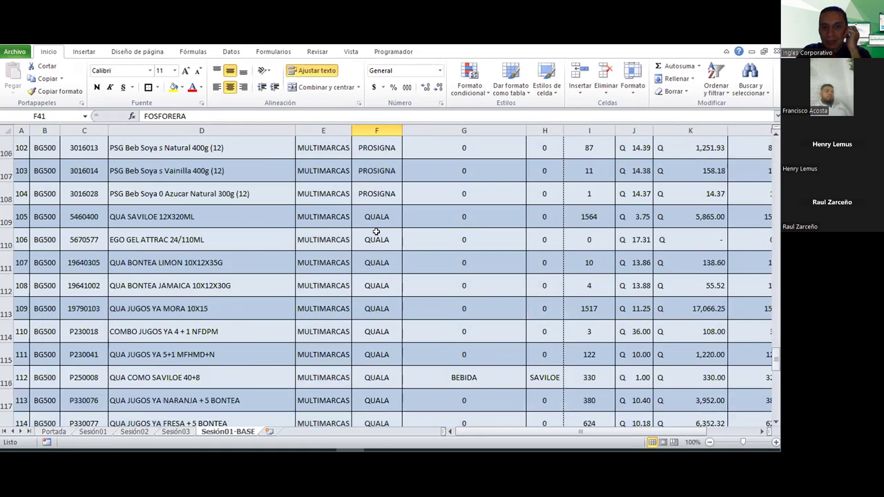
pyautogui.scroll(20, 375, 231)
pyautogui.scroll(13, 375, 232)
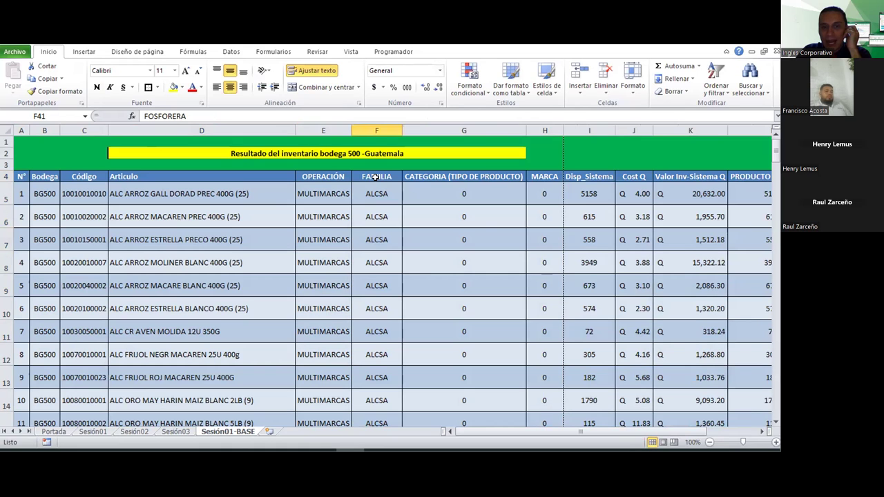
# Step: Make header row 4 33.75 tall and widen column F to about 20.43
pyautogui.click(362, 177)
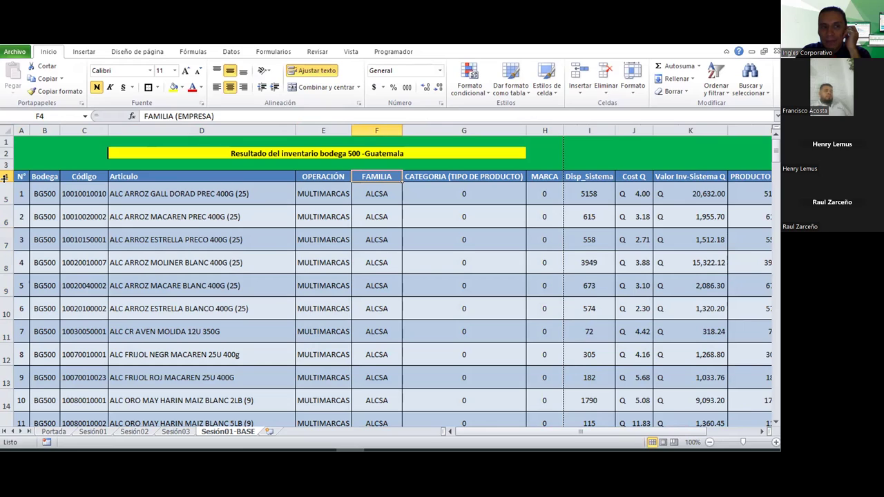
pyautogui.moveTo(4, 179); pyautogui.dragTo(4, 202)
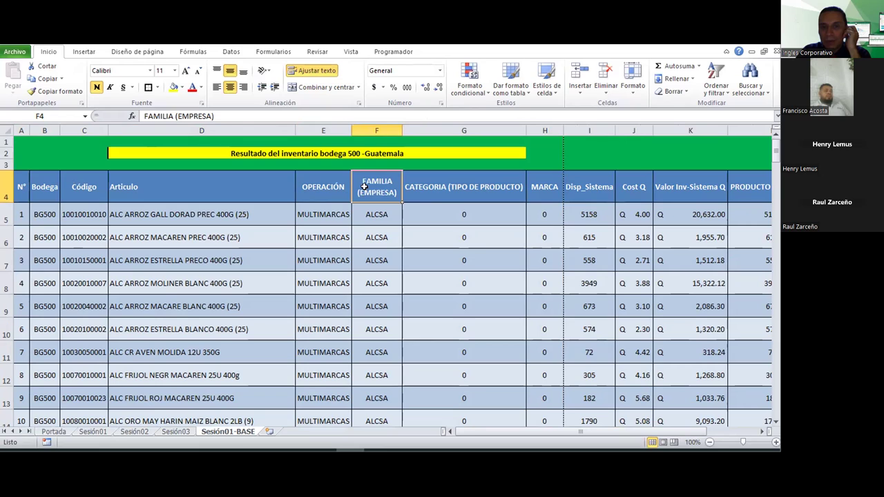
pyautogui.moveTo(403, 130)
pyautogui.mouseDown()
pyautogui.moveTo(426, 130)
pyautogui.moveTo(391, 140)
pyautogui.moveTo(404, 125)
pyautogui.moveTo(437, 131)
pyautogui.mouseUp()
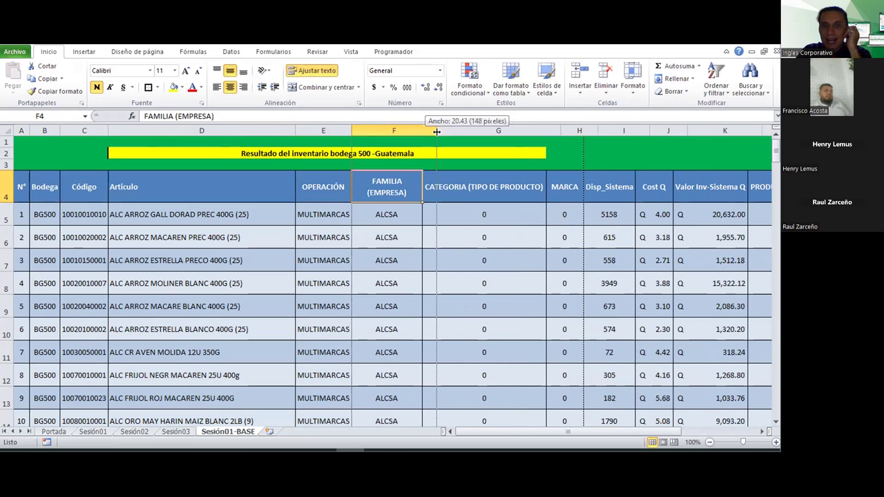
# Step: Narrow the FAMILIA column F and the CATEGORIA column G so their headers wrap
pyautogui.click(579, 128)
pyautogui.moveTo(436, 130); pyautogui.dragTo(390, 126)
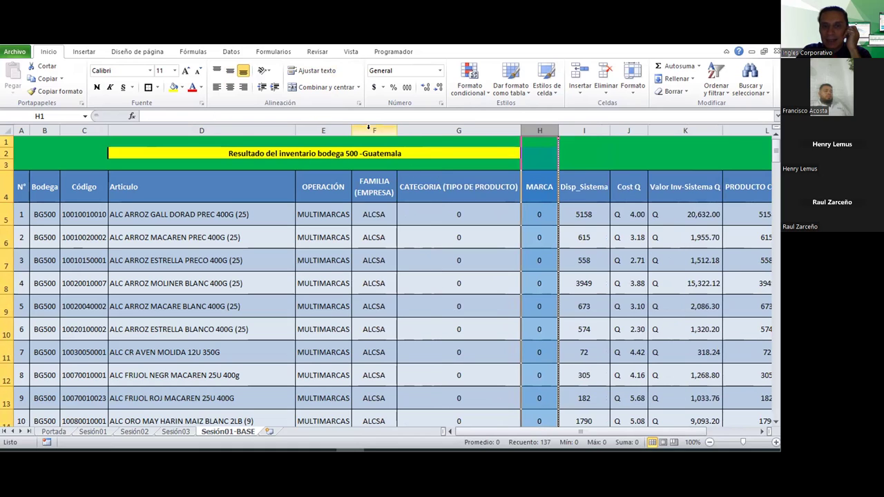
pyautogui.click(574, 240)
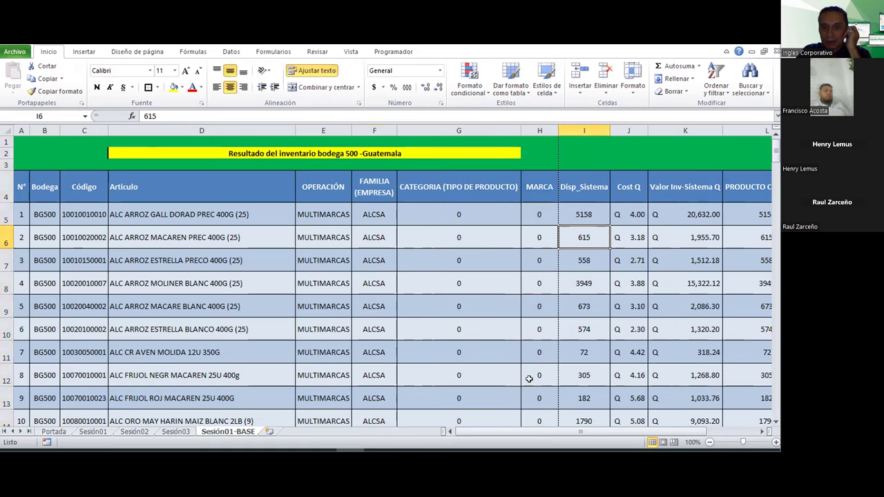
pyautogui.hscroll(2, 528, 378)
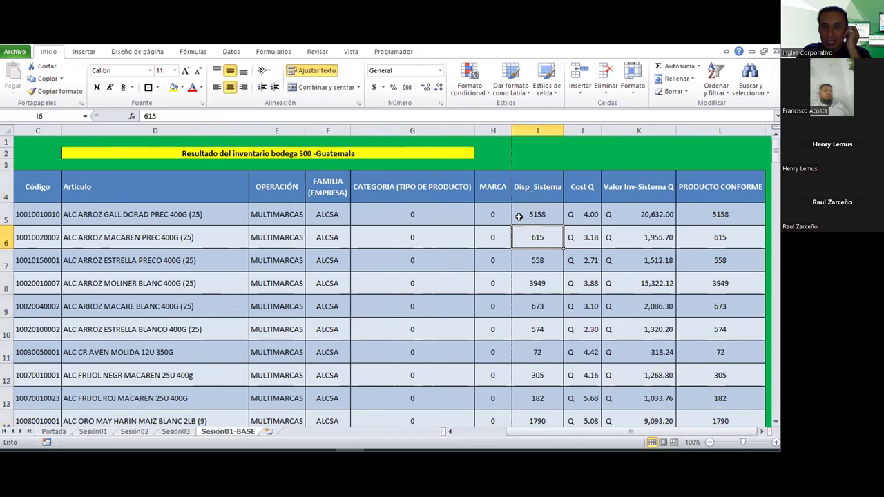
pyautogui.moveTo(472, 125)
pyautogui.mouseDown()
pyautogui.moveTo(421, 116)
pyautogui.moveTo(392, 124)
pyautogui.mouseUp()
# Step: Select the Cost Q, Disp_Sistema and PRODUCTO CONFORME header cells and review the table's values
pyautogui.click(500, 185)
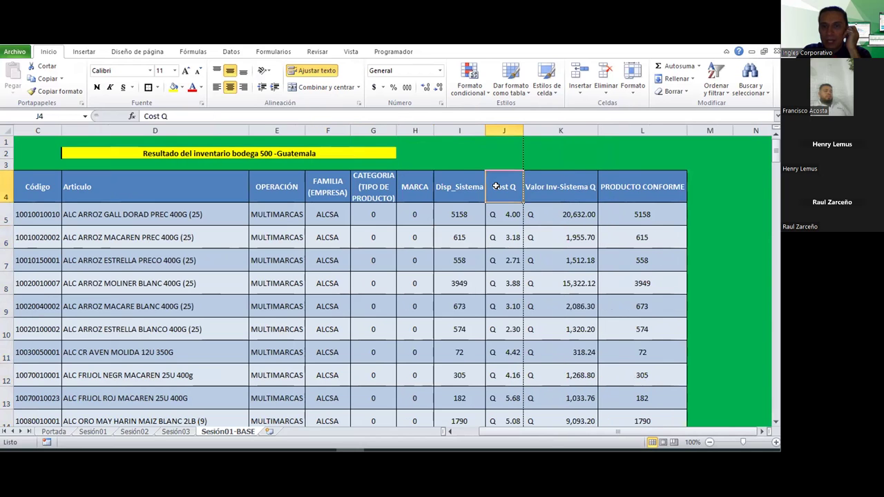
pyautogui.click(448, 176)
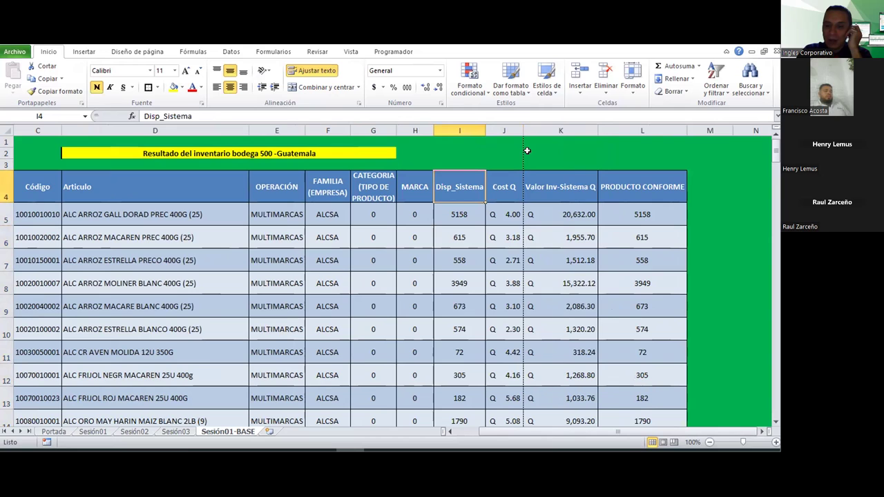
pyautogui.click(760, 433)
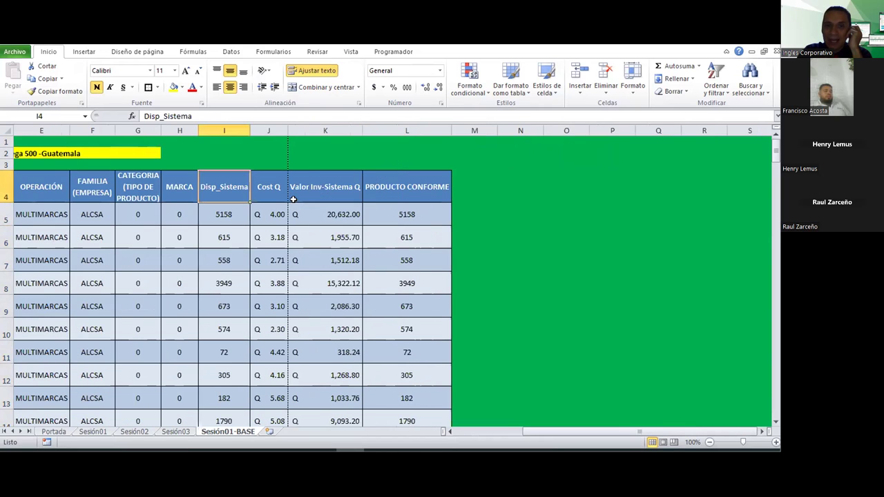
pyautogui.click(428, 178)
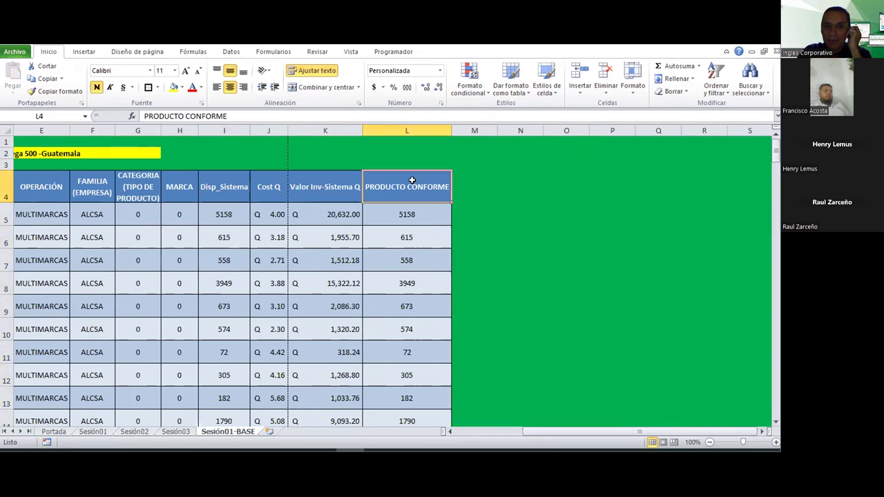
pyautogui.click(223, 188)
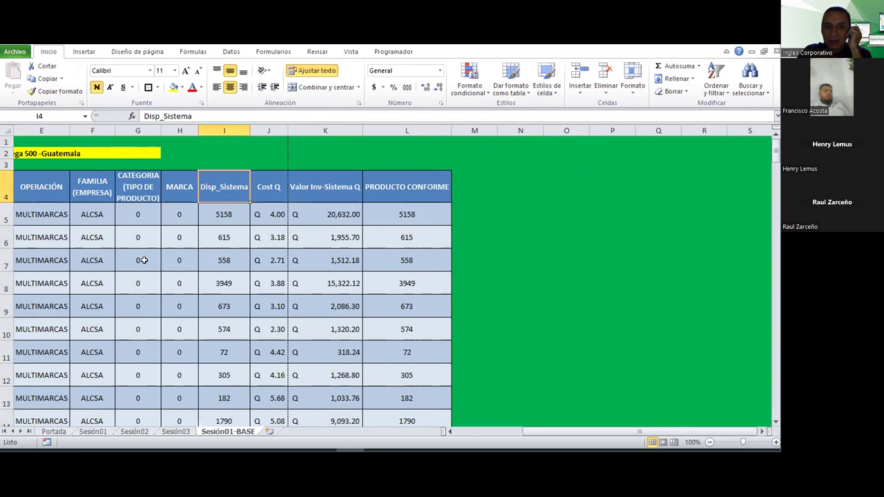
pyautogui.scroll(-4, 143, 261)
pyautogui.scroll(-8, 143, 260)
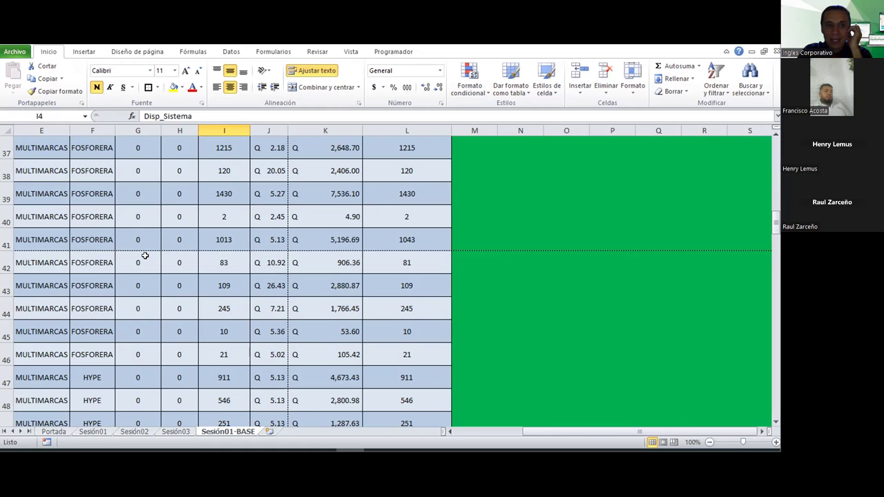
pyautogui.scroll(-11, 145, 256)
pyautogui.scroll(-10, 145, 256)
pyautogui.scroll(-7, 146, 257)
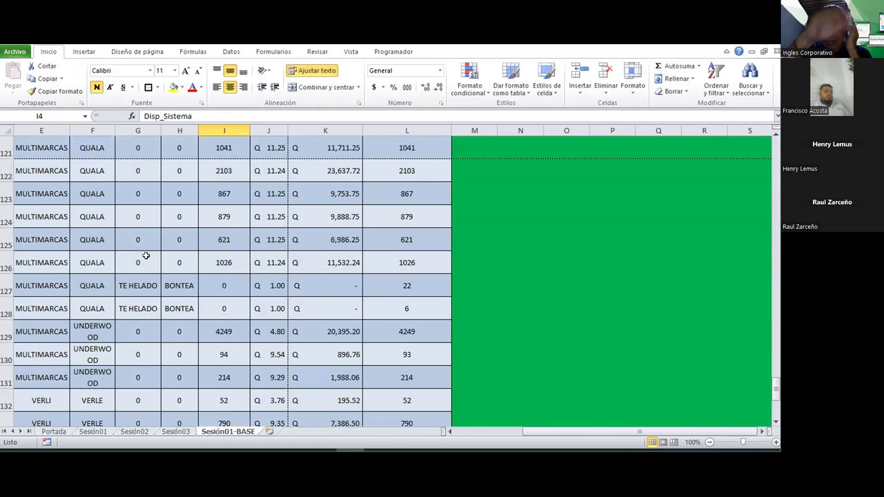
pyautogui.scroll(4, 145, 259)
pyautogui.scroll(5, 142, 263)
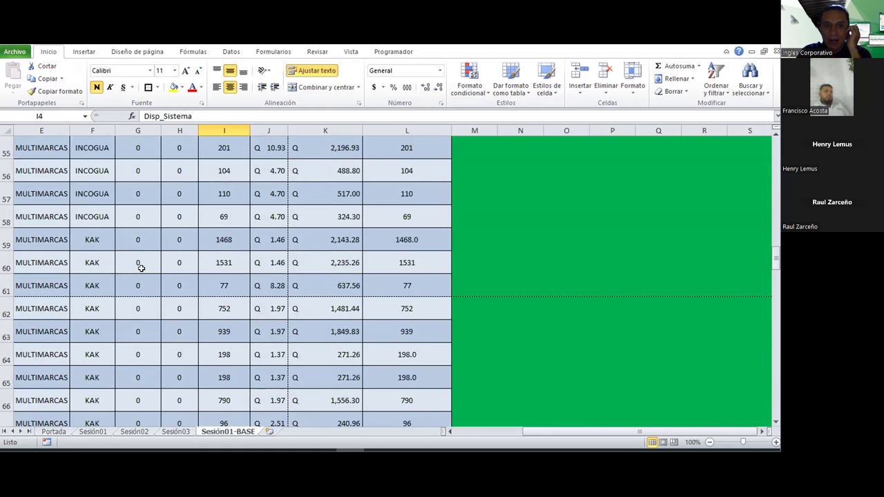
pyautogui.scroll(20, 138, 273)
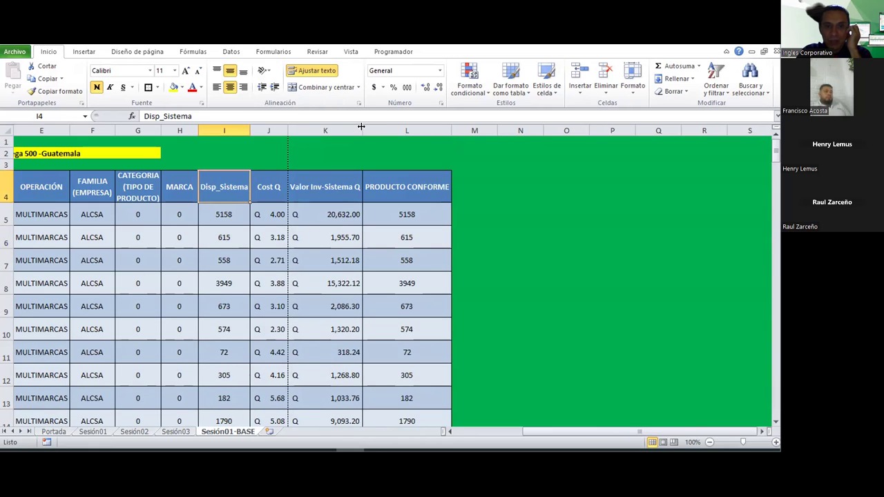
# Step: Narrow the Valor Inv-Sistema Q, PRODUCTO CONFORME and Cost Q columns so their headers wrap
pyautogui.moveTo(362, 126); pyautogui.dragTo(335, 127)
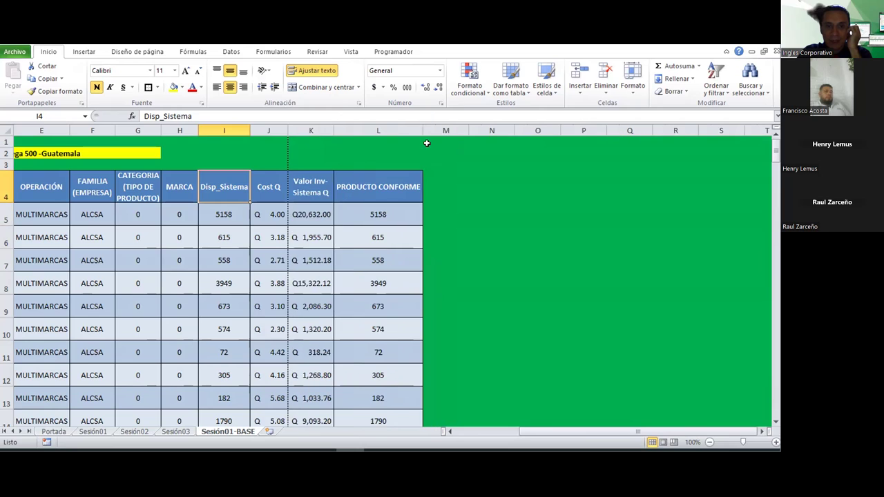
pyautogui.moveTo(418, 124)
pyautogui.mouseDown()
pyautogui.moveTo(392, 140)
pyautogui.moveTo(380, 131)
pyautogui.mouseUp()
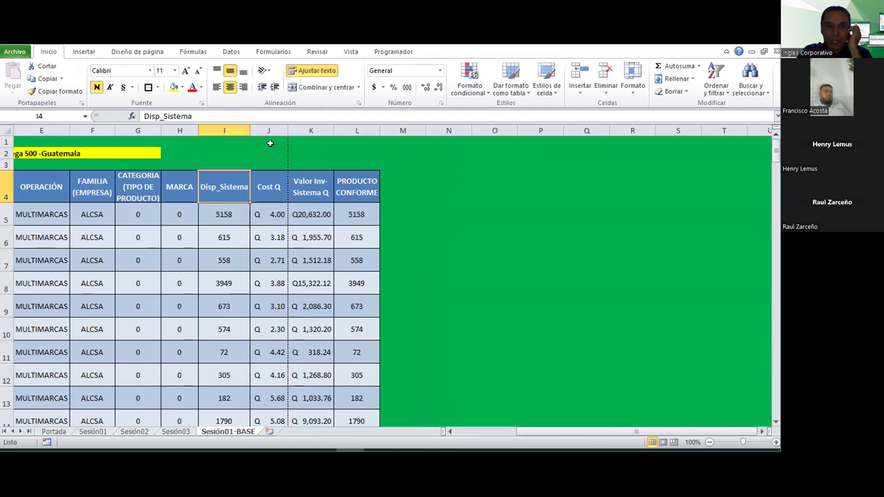
pyautogui.moveTo(289, 132); pyautogui.dragTo(286, 131)
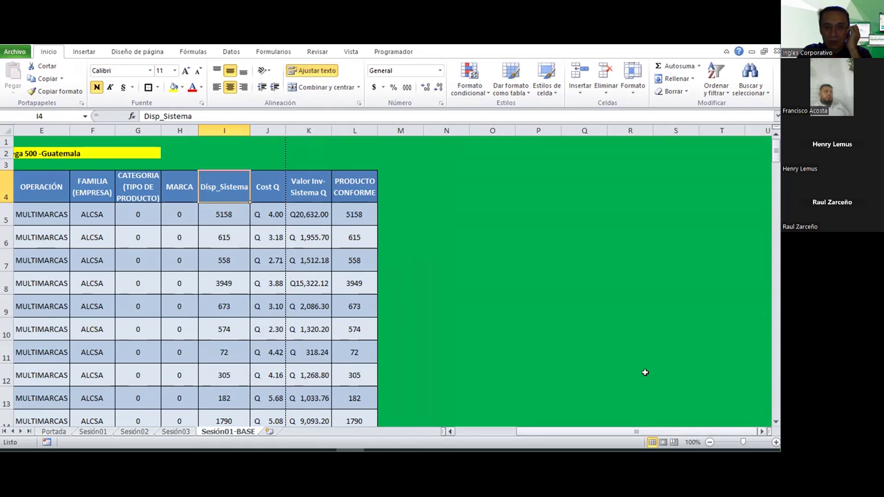
pyautogui.moveTo(608, 431); pyautogui.dragTo(577, 432)
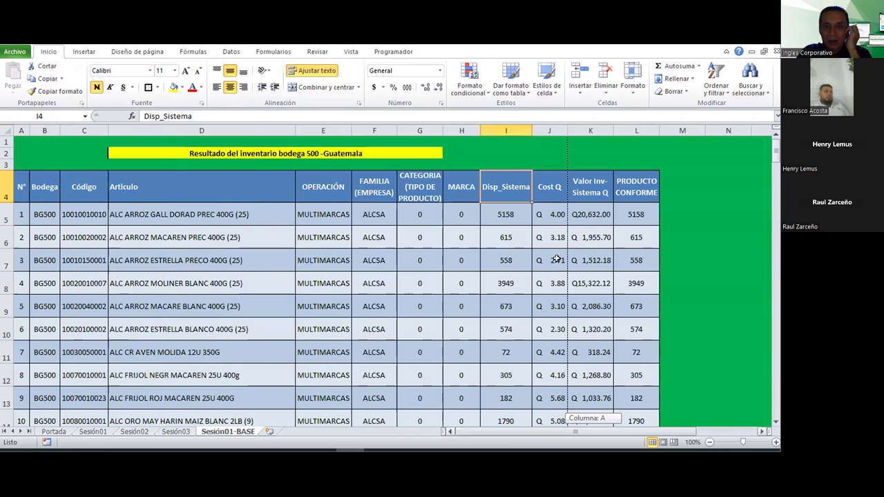
# Step: Select columns K and L and check the value in cell K7
pyautogui.moveTo(589, 118); pyautogui.dragTo(640, 118)
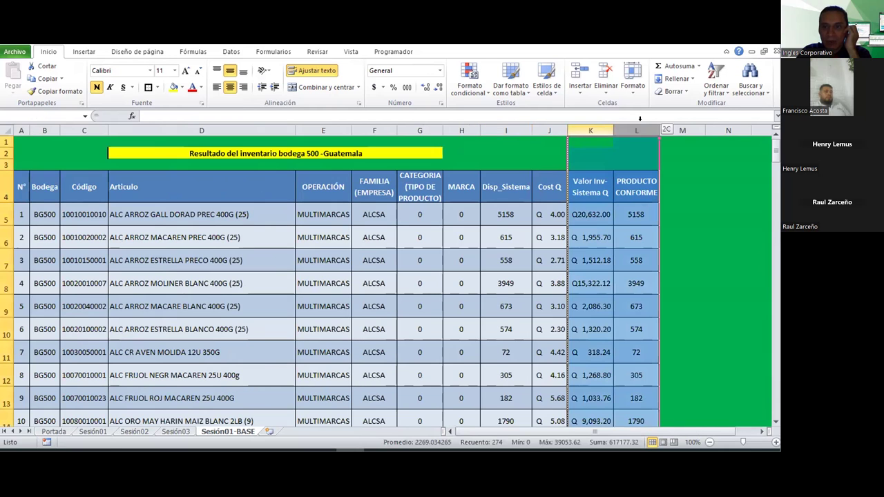
pyautogui.moveTo(613, 218); pyautogui.dragTo(595, 197)
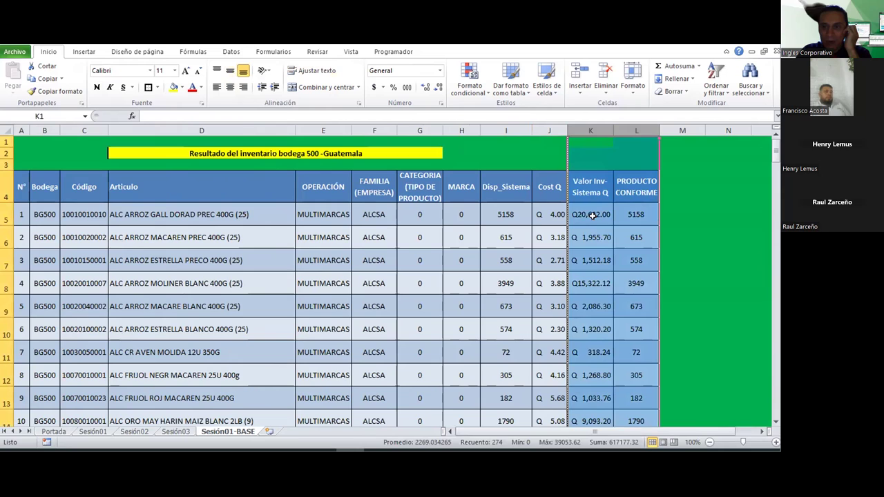
pyautogui.click(583, 271)
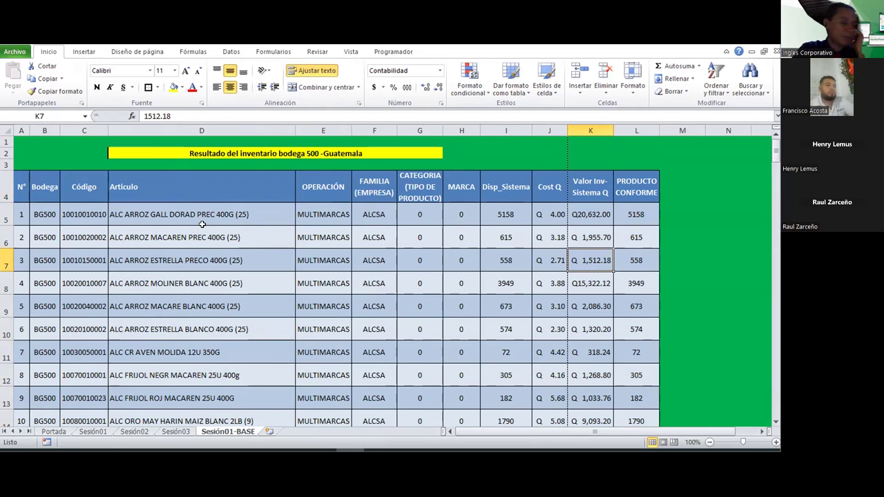
# Step: Narrow the Articulo column, then widen it until most descriptions fit on one line
pyautogui.moveTo(289, 127); pyautogui.dragTo(191, 122)
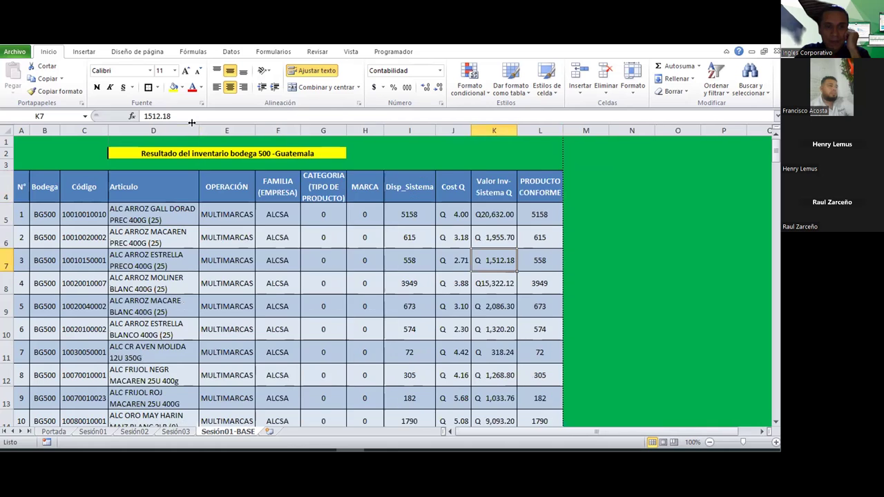
pyautogui.scroll(-1, 125, 226)
pyautogui.scroll(-3, 124, 226)
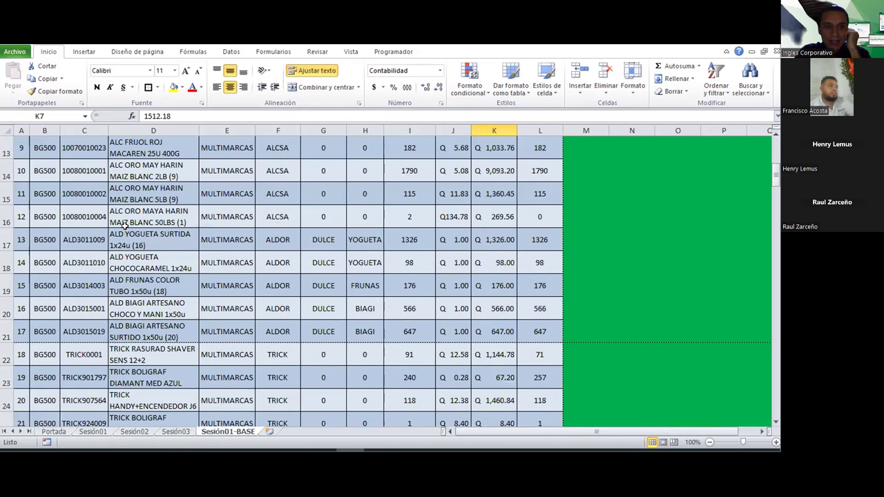
pyautogui.scroll(-3, 124, 226)
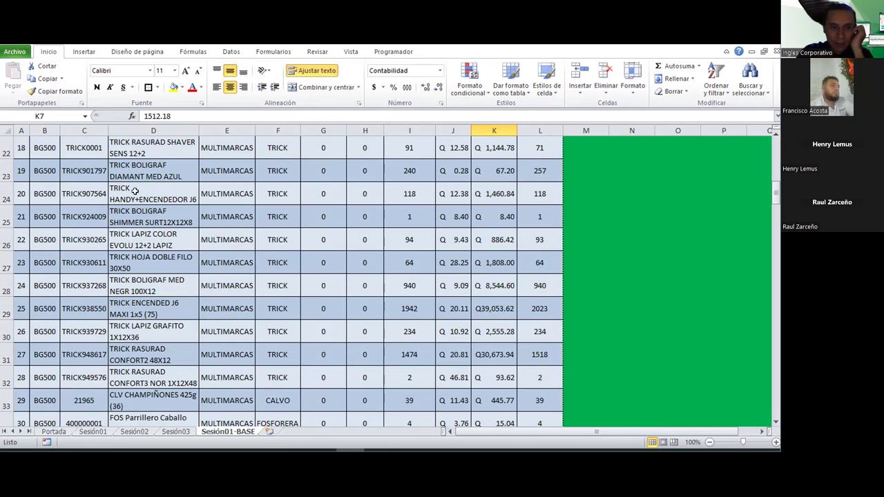
pyautogui.moveTo(198, 123); pyautogui.dragTo(208, 119)
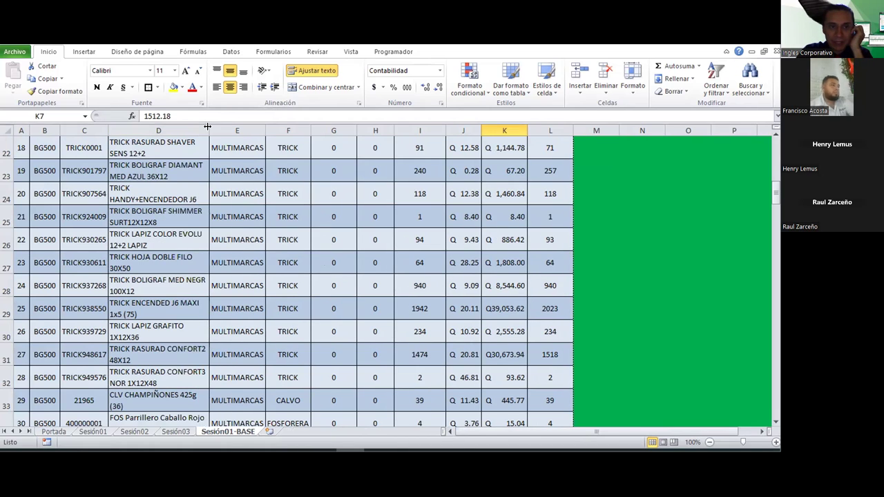
pyautogui.moveTo(208, 118)
pyautogui.mouseDown()
pyautogui.moveTo(274, 144)
pyautogui.moveTo(241, 134)
pyautogui.mouseUp()
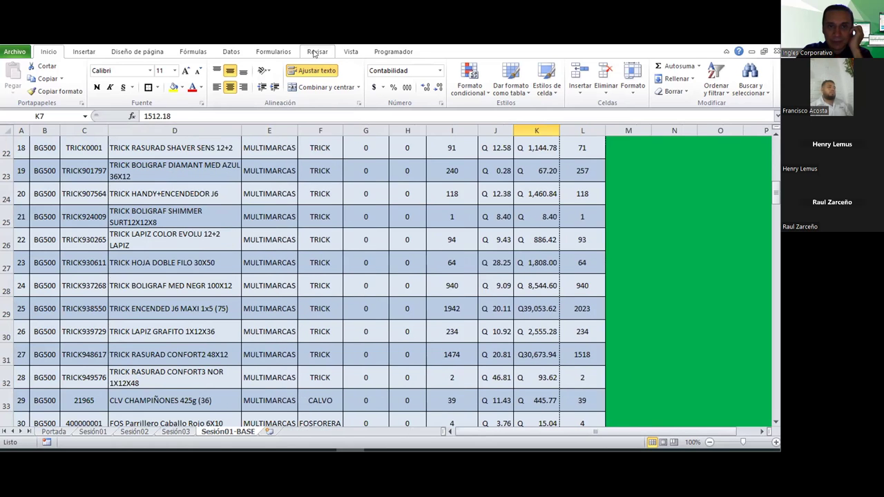
# Step: With Diseño de página showing, narrow column D to 19.43 so descriptions wrap
pyautogui.click(153, 53)
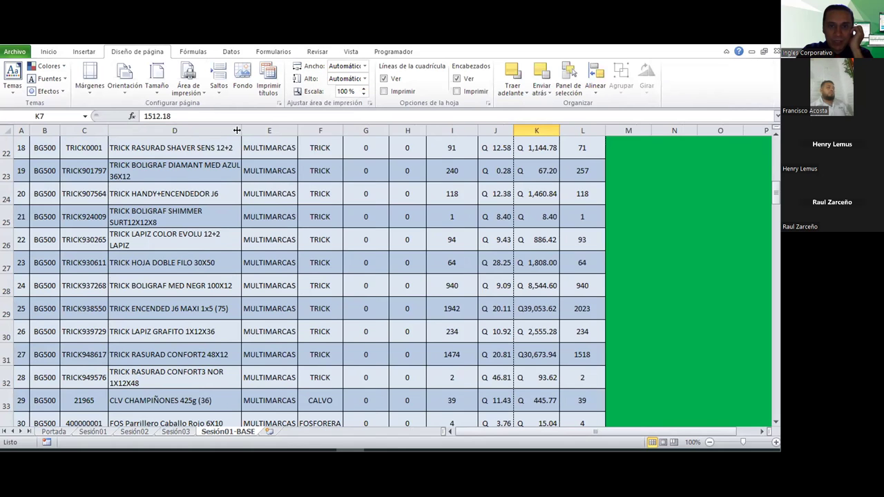
pyautogui.moveTo(189, 125); pyautogui.dragTo(184, 125)
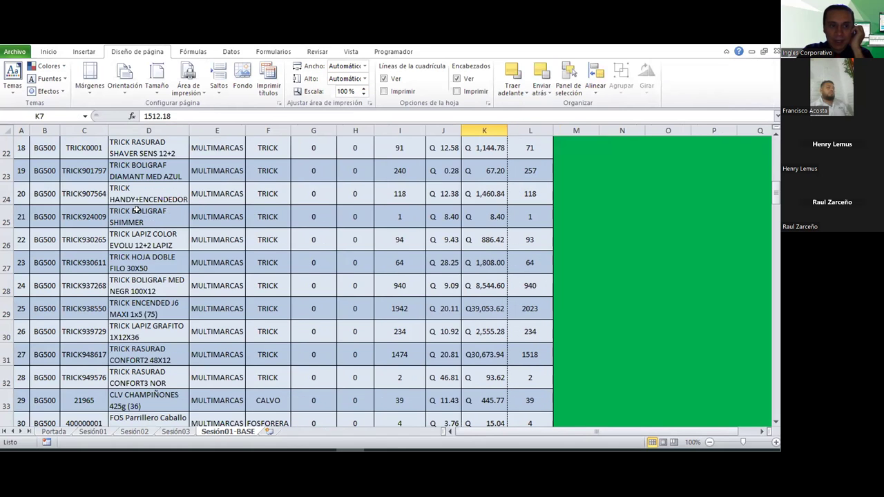
pyautogui.scroll(-1, 185, 216)
pyautogui.scroll(-5, 185, 215)
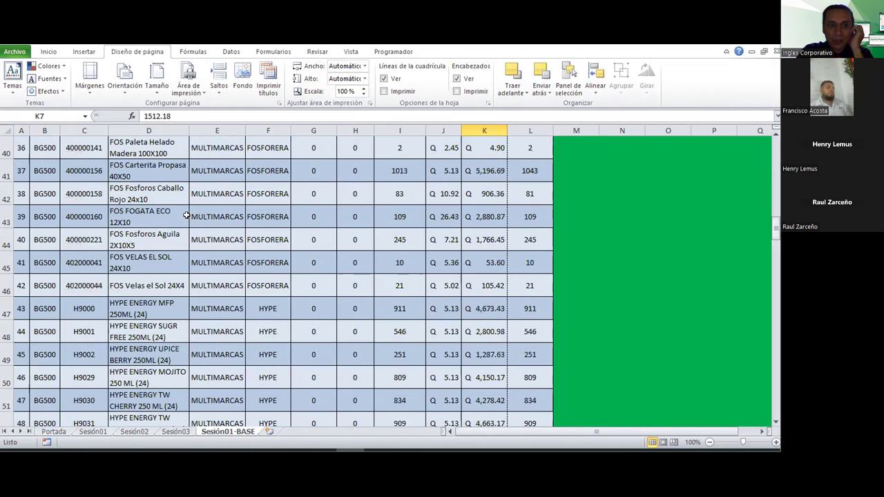
pyautogui.scroll(-1, 141, 273)
# Step: Check the wrapped descriptions down to row 63, then select rows 5 to the table's end
pyautogui.click(133, 290)
pyautogui.scroll(-2, 132, 291)
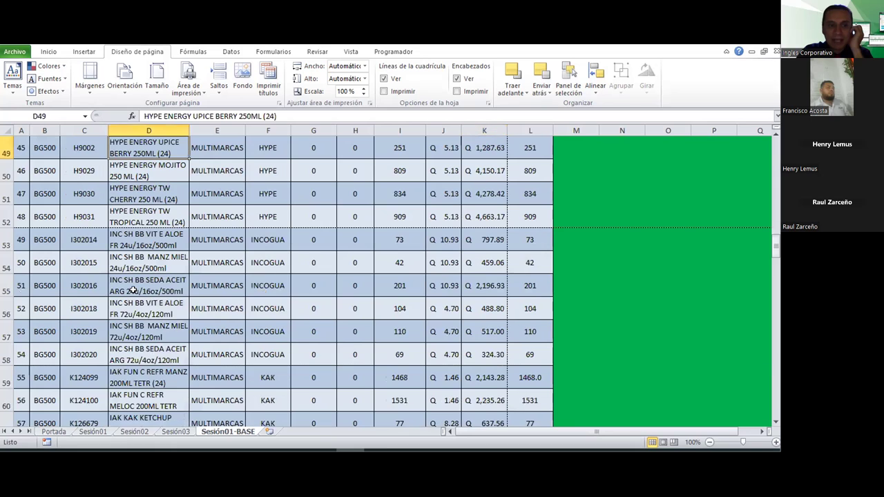
pyautogui.click(133, 291)
pyautogui.scroll(-2, 133, 290)
pyautogui.click(132, 290)
pyautogui.scroll(-1, 132, 290)
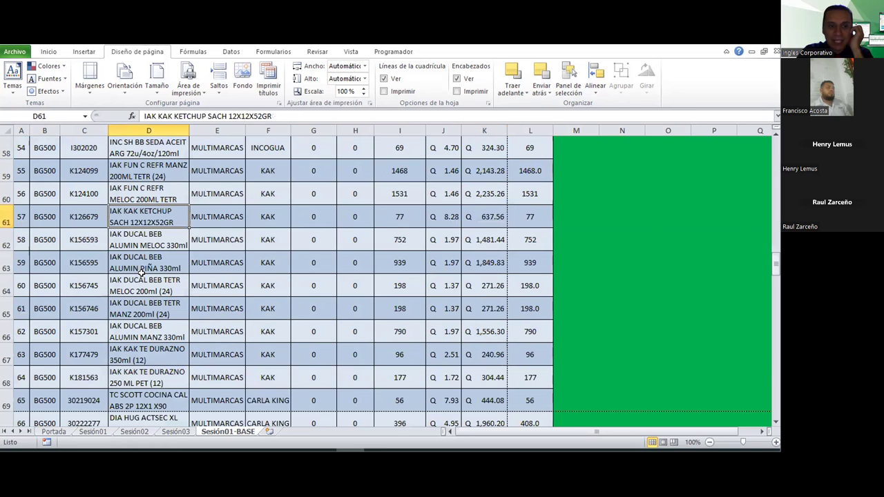
pyautogui.click(143, 255)
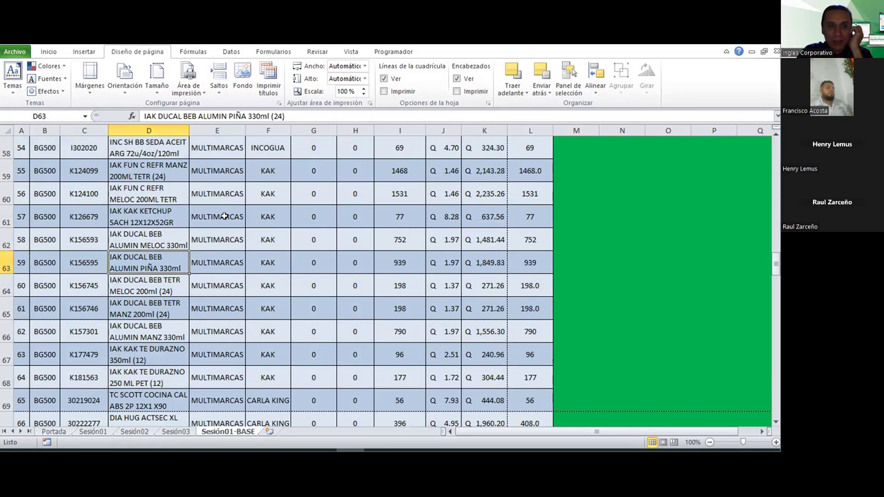
pyautogui.scroll(5, 13, 240)
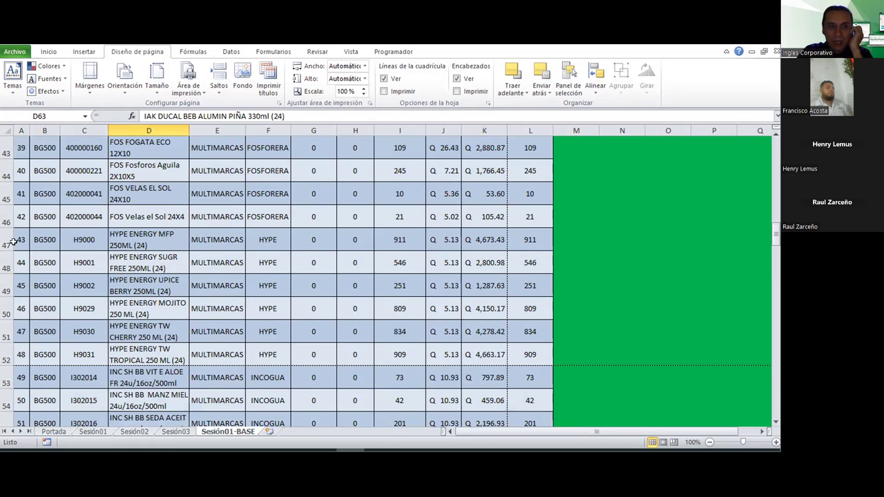
pyautogui.scroll(12, 12, 240)
pyautogui.scroll(2, 13, 241)
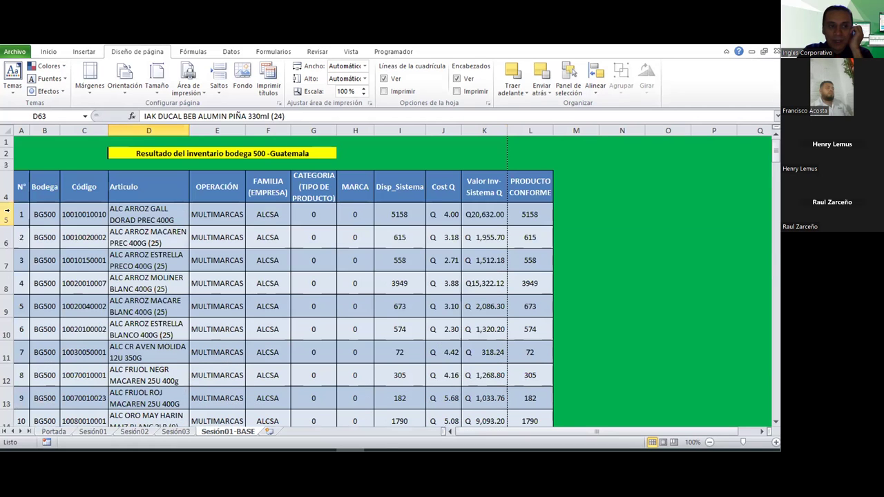
pyautogui.moveTo(6, 211); pyautogui.dragTo(6, 417)
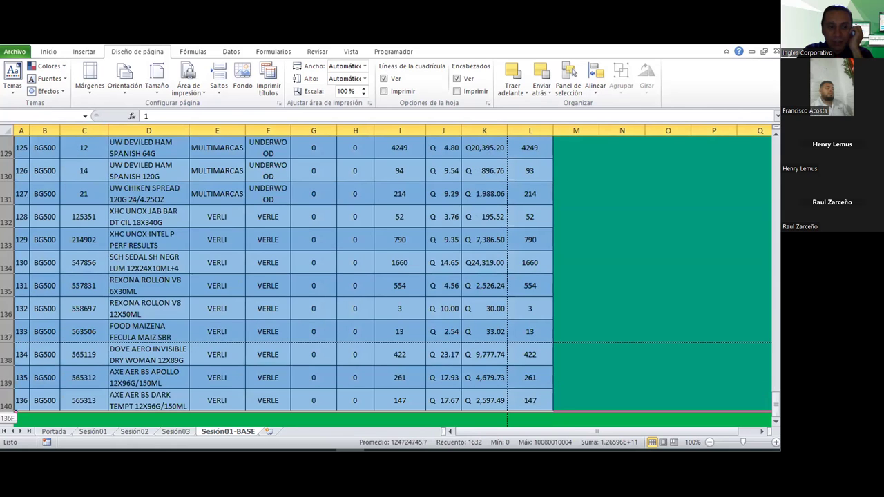
# Step: AutoFit the selected rows' heights and confirm descriptions such as row 73 show in full
pyautogui.doubleClick(4, 223)
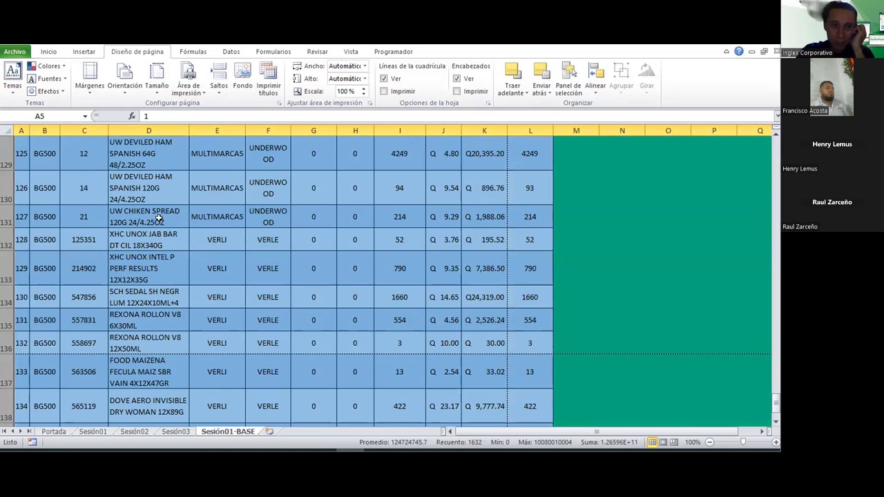
pyautogui.scroll(5, 175, 214)
pyautogui.scroll(9, 175, 215)
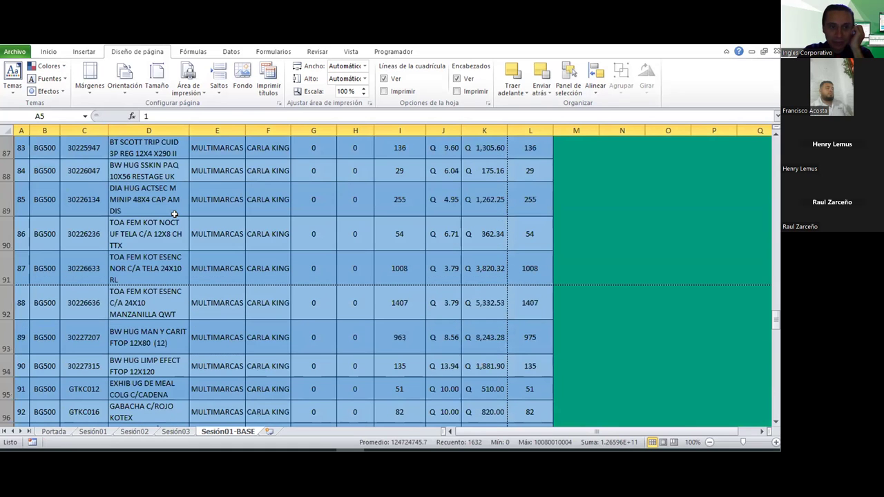
pyautogui.scroll(-2, 175, 215)
pyautogui.scroll(1, 152, 201)
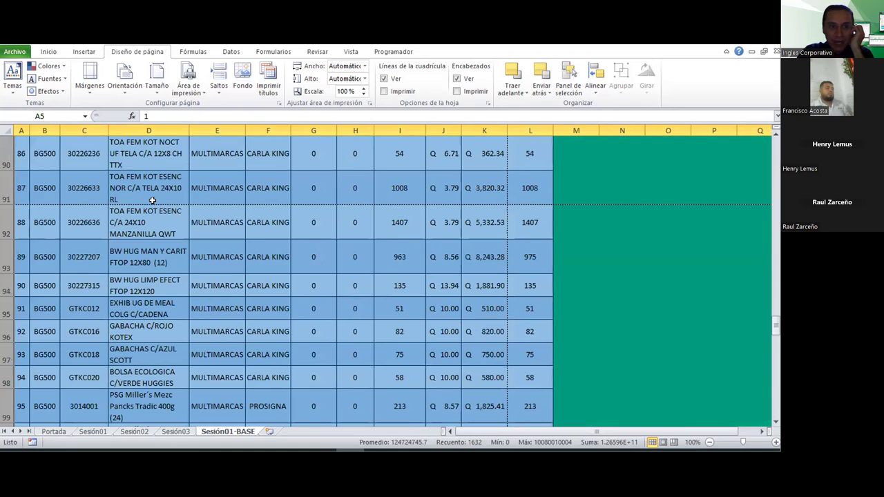
pyautogui.scroll(2, 140, 268)
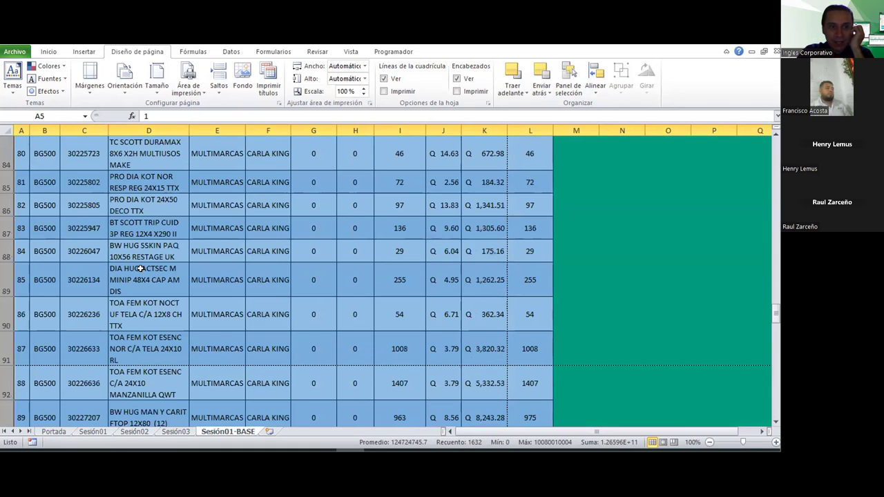
pyautogui.scroll(2, 140, 268)
pyautogui.scroll(3, 140, 268)
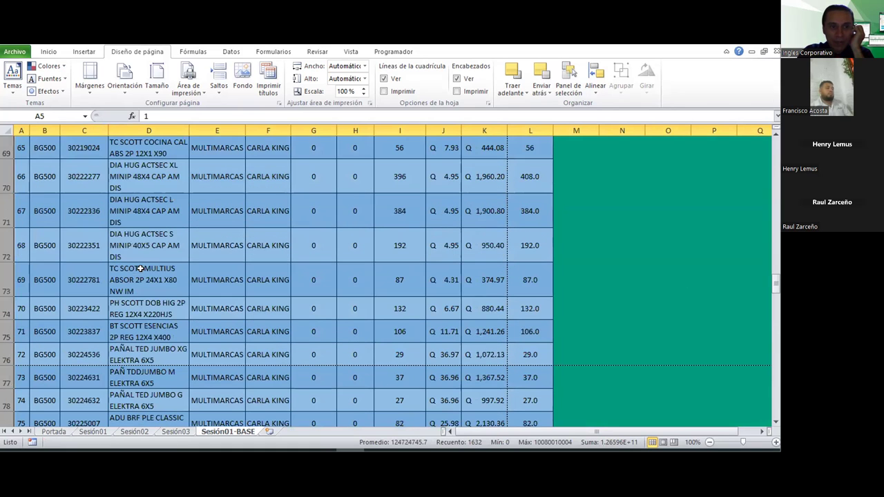
pyautogui.click(147, 279)
pyautogui.scroll(-1, 147, 279)
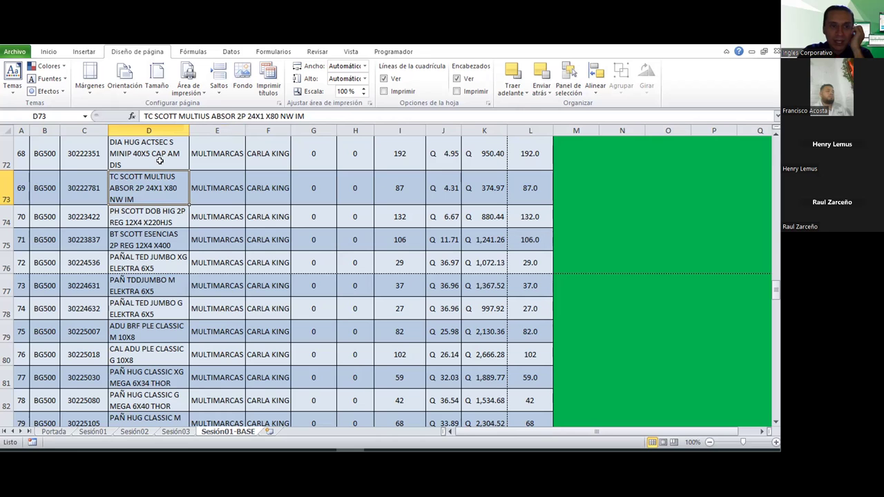
pyautogui.scroll(6, 178, 222)
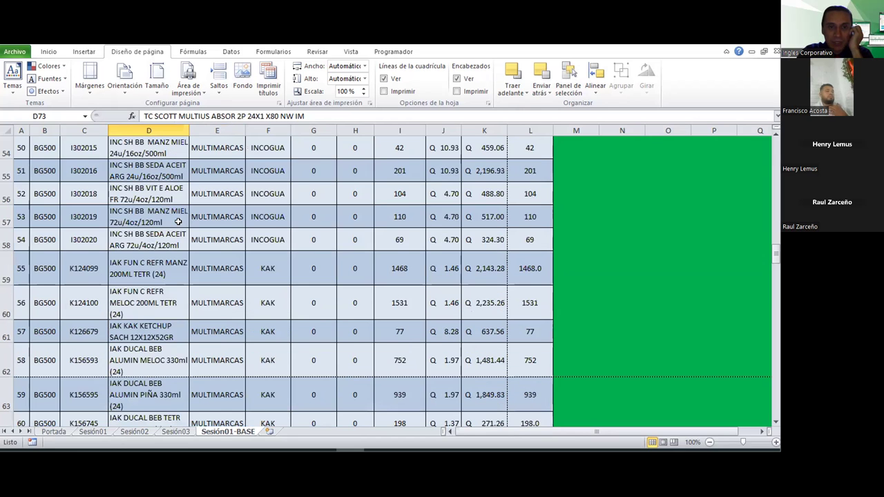
pyautogui.scroll(10, 178, 222)
pyautogui.scroll(6, 178, 222)
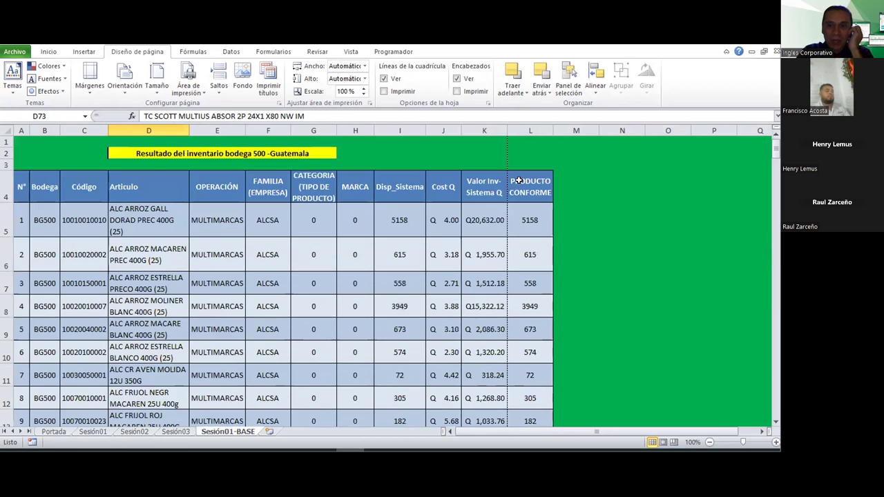
# Step: Select the PRODUCTO CONFORME column L, then clear the selection
pyautogui.click(527, 125)
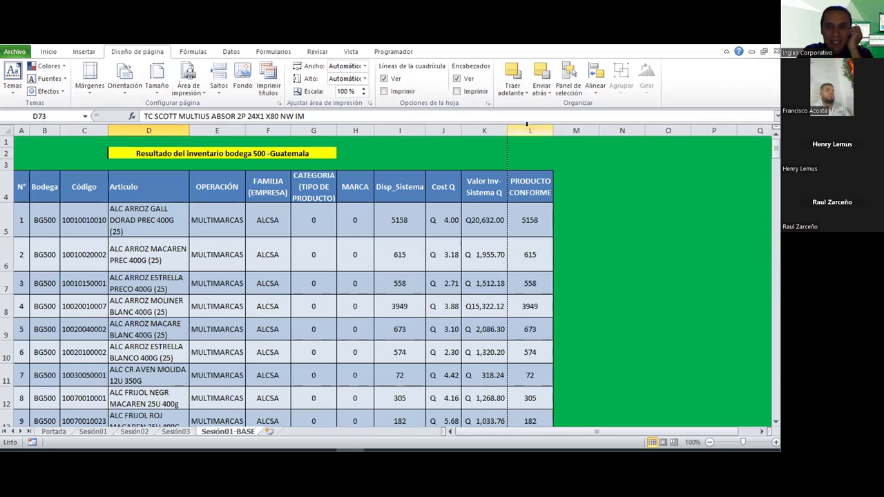
pyautogui.click(527, 125)
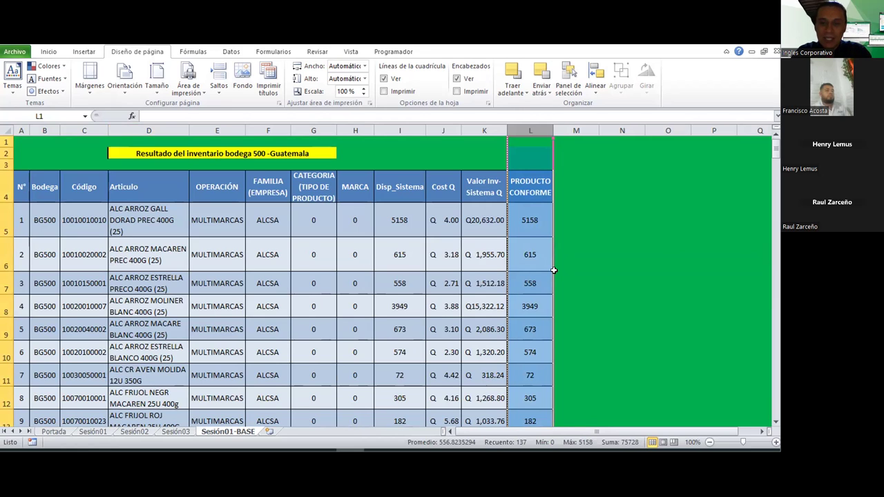
pyautogui.click(553, 273)
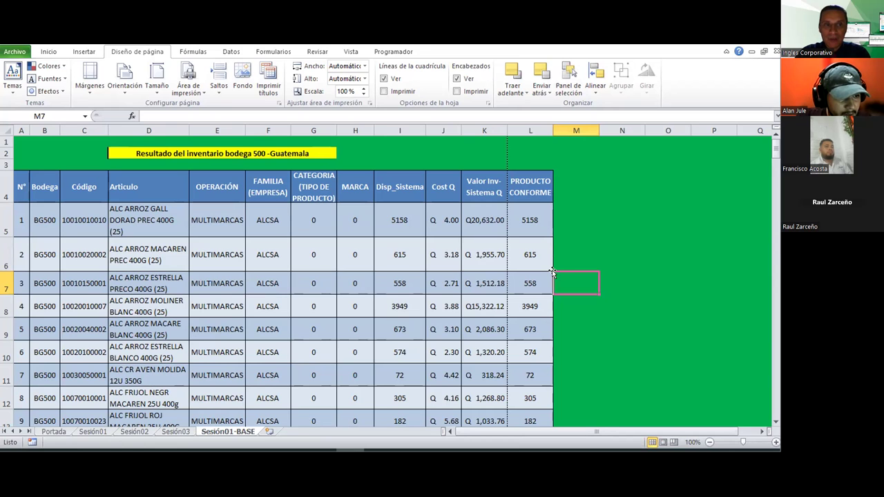
# Step: Drag-select the table to its last row, switch to Inicio, then deselect and return to the top
pyautogui.moveTo(19, 183); pyautogui.dragTo(553, 389)
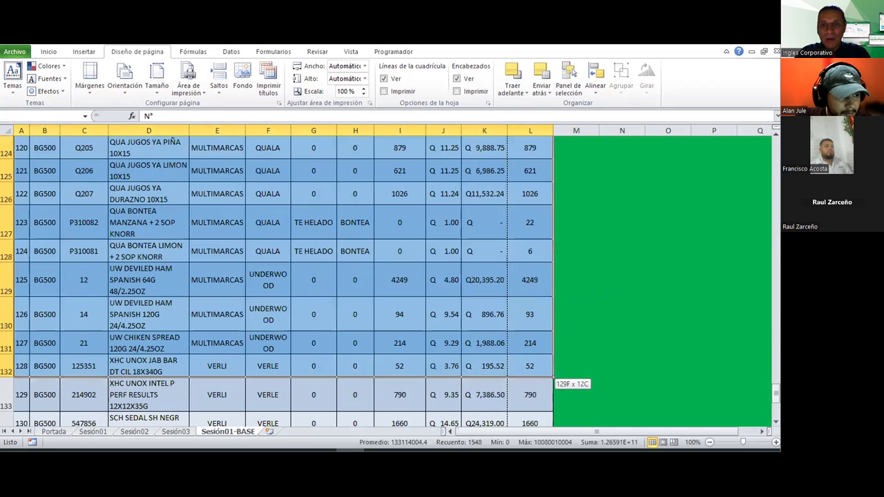
pyautogui.moveTo(552, 388); pyautogui.dragTo(554, 412)
pyautogui.click(49, 52)
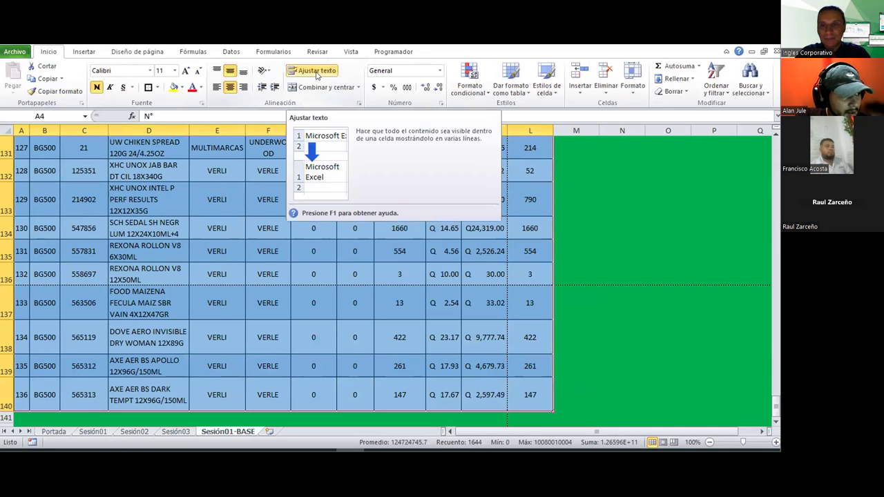
pyautogui.click(207, 274)
pyautogui.scroll(9, 179, 215)
pyautogui.scroll(20, 176, 208)
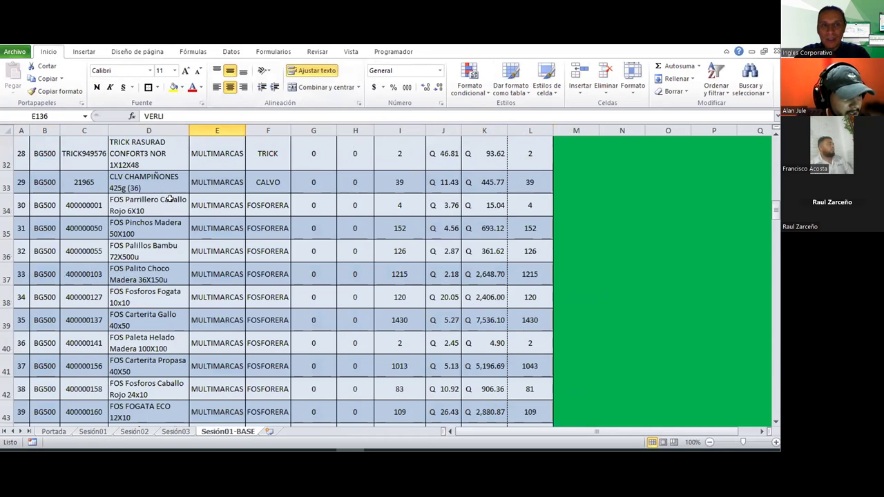
pyautogui.scroll(7, 166, 194)
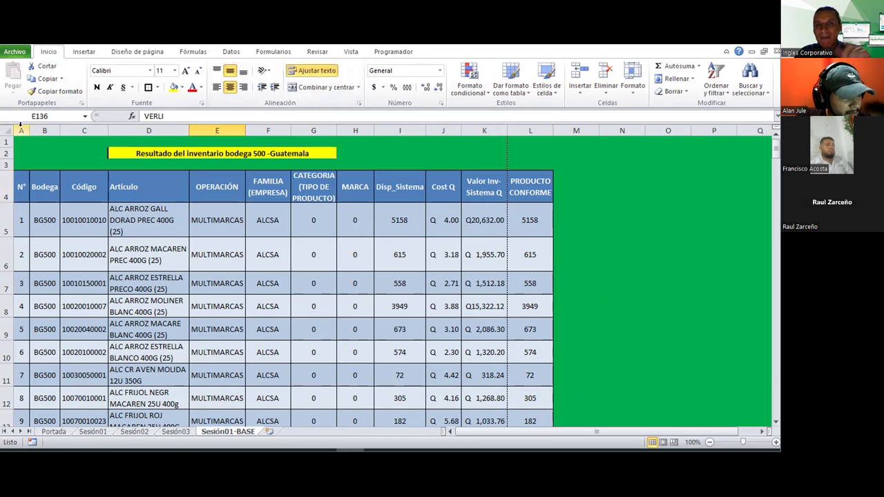
# Step: Select the whole table from A1 with Ctrl+Shift+End and AutoFit its column widths
pyautogui.hotkey('ctrl', 'Home')
pyautogui.hotkey('ctrl', 'shift', 'End')
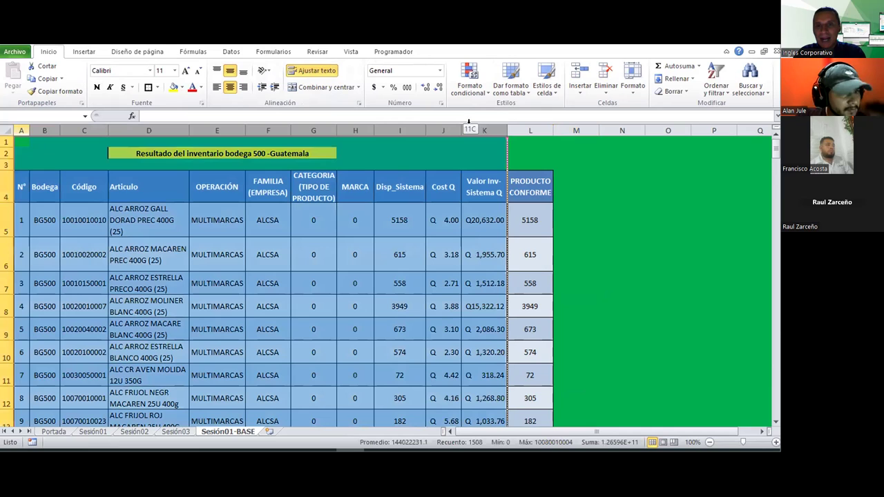
pyautogui.hotkey('shift', 'Right')
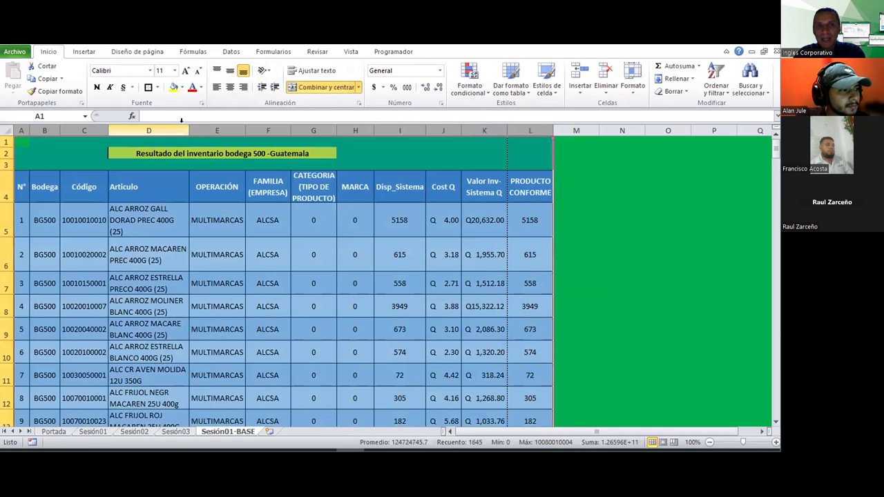
pyautogui.doubleClick(189, 127)
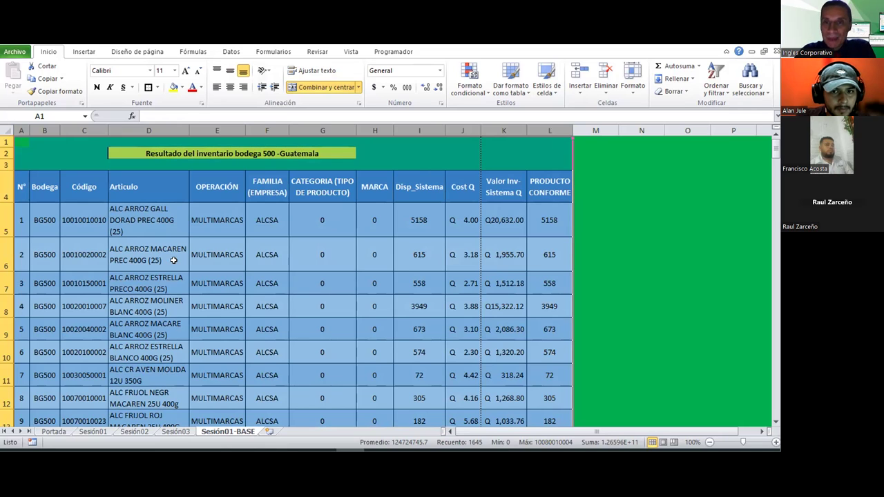
pyautogui.click(595, 205)
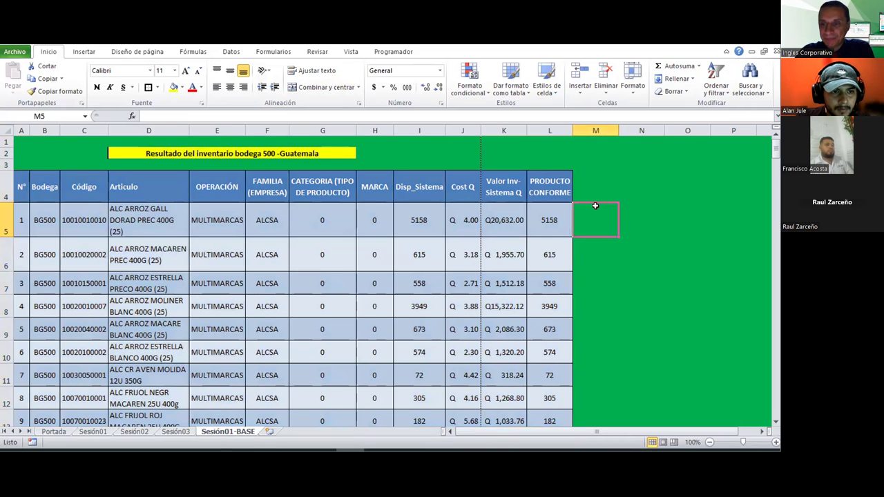
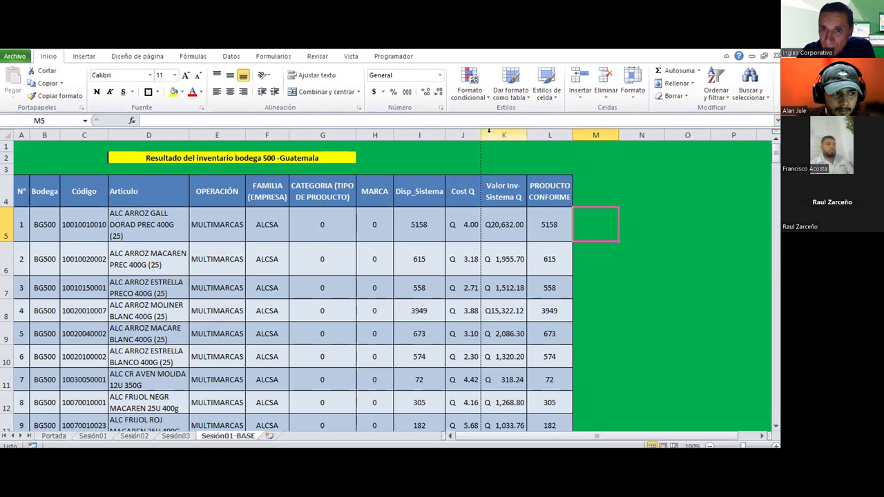
# Step: Look over inventory columns K–M, return to J5, then switch to the Firefox attendance spreadsheet
pyautogui.moveTo(512, 129)
pyautogui.mouseDown()
pyautogui.moveTo(569, 131)
pyautogui.moveTo(550, 133)
pyautogui.mouseUp()
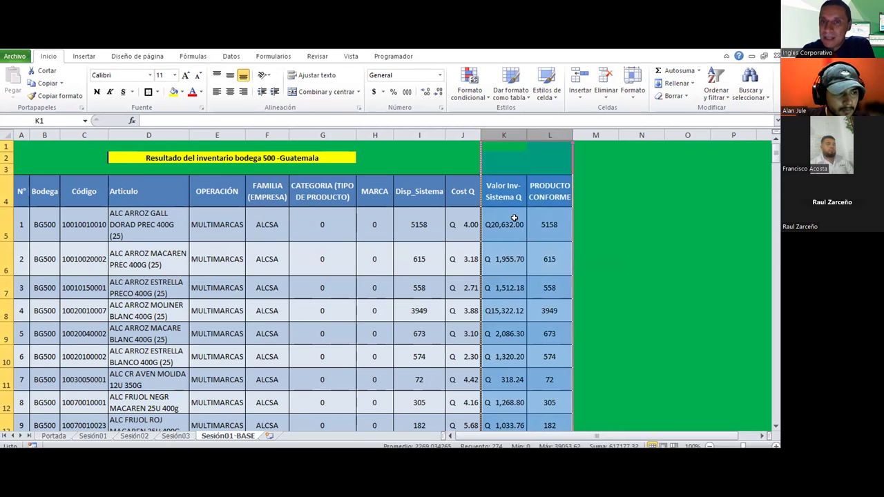
pyautogui.click(464, 226)
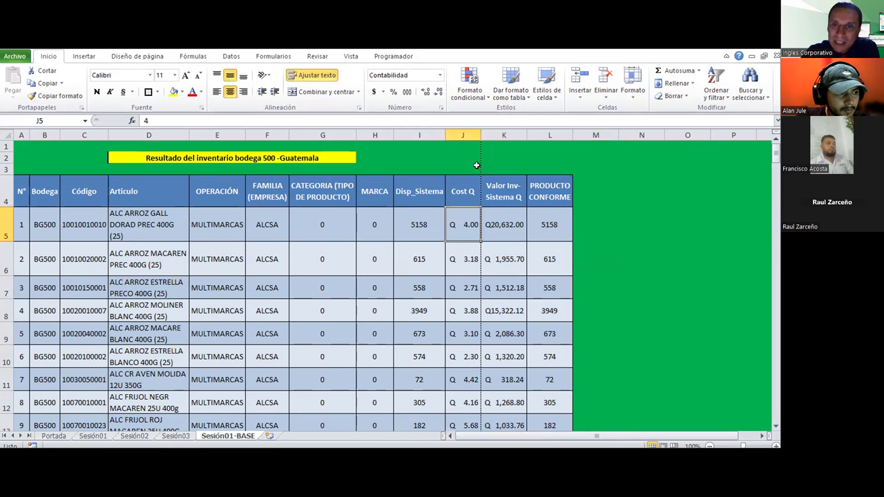
pyautogui.click(580, 127)
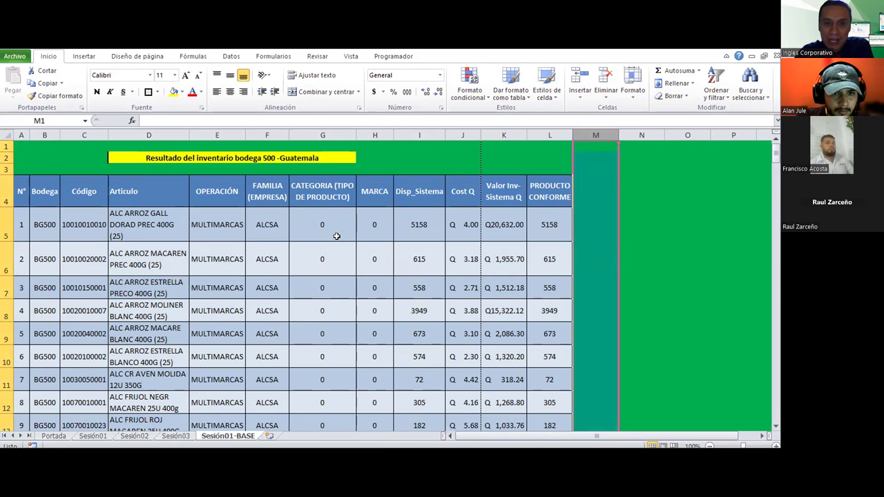
pyautogui.click(463, 224)
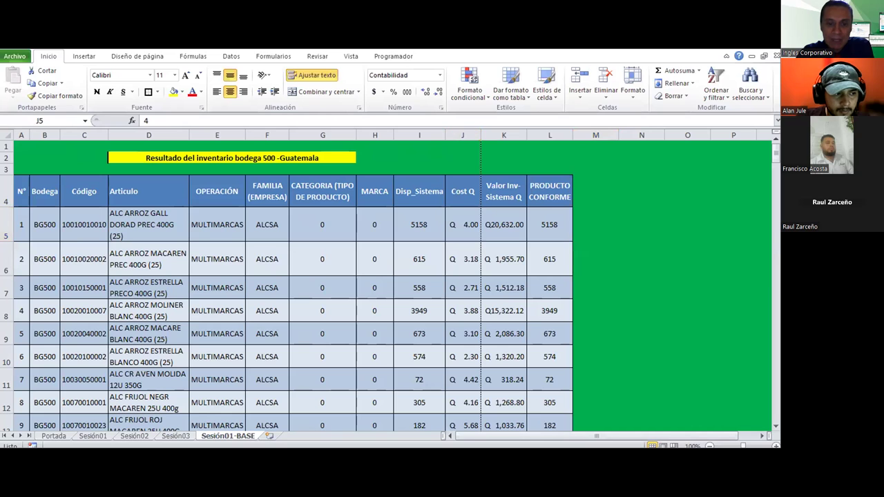
pyautogui.hotkey('alt', 'Tab')
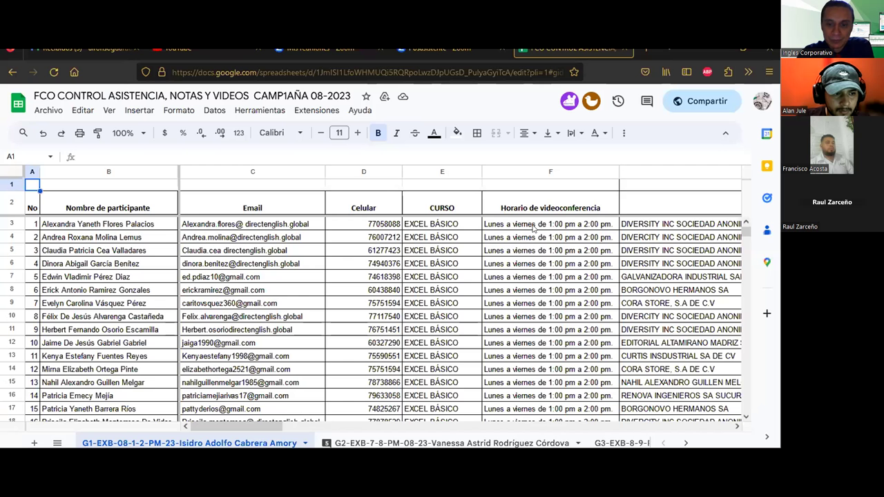
# Step: Open the G3-EXB-8-9-PM sheet and scroll to the DÍA columns, landing on K4 under DÍA 3
pyautogui.click(533, 227)
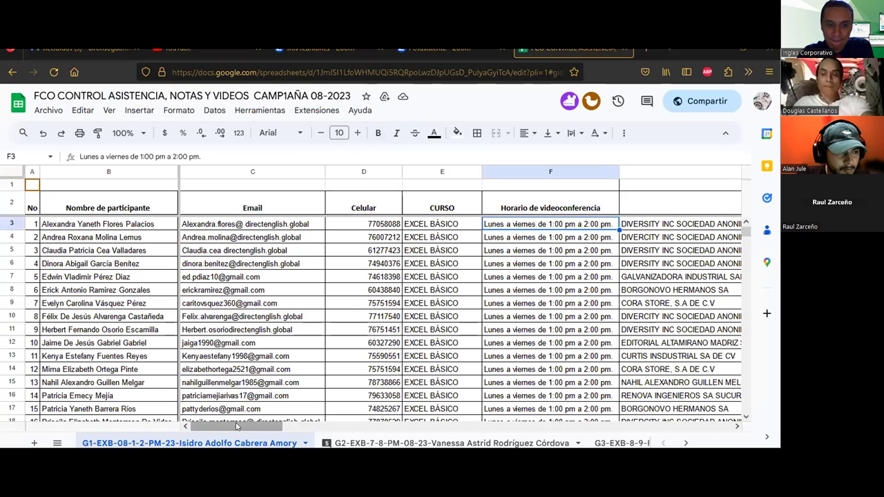
pyautogui.click(618, 444)
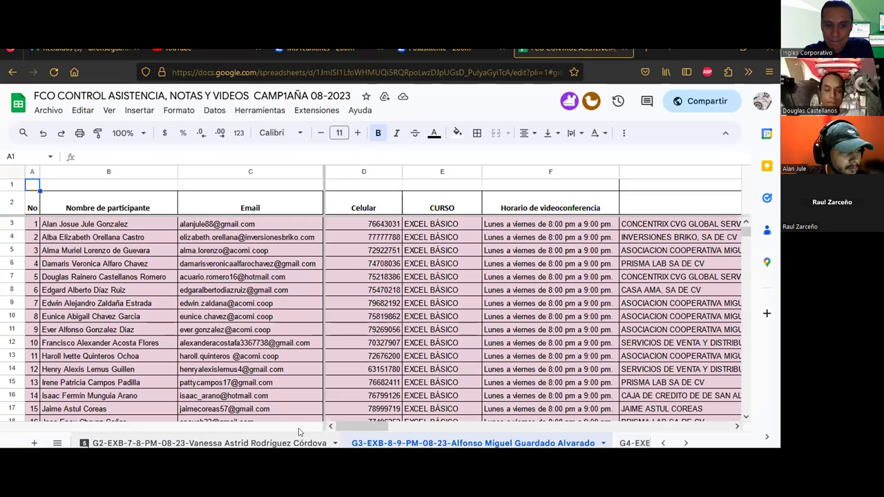
pyautogui.moveTo(427, 430); pyautogui.dragTo(447, 433)
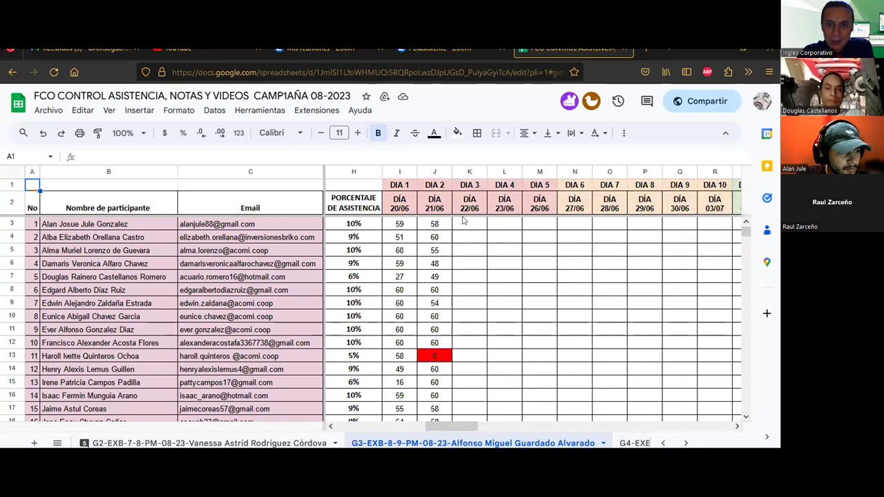
pyautogui.click(470, 224)
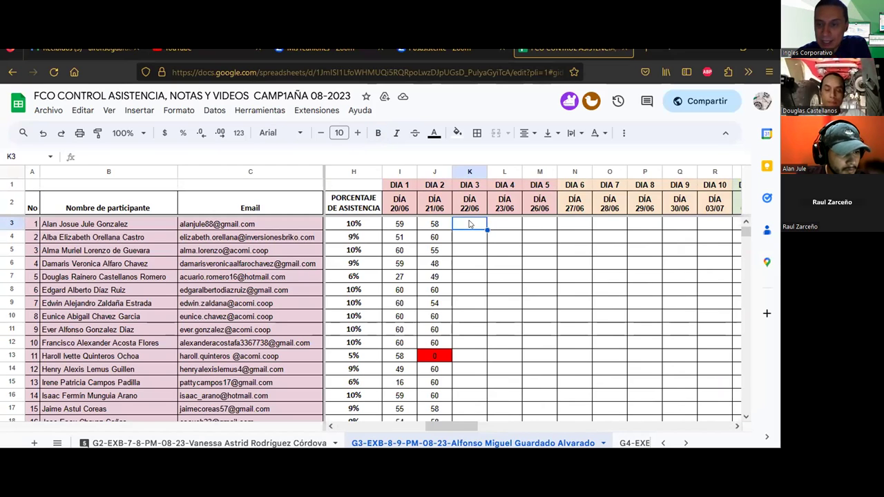
pyautogui.press('Return')
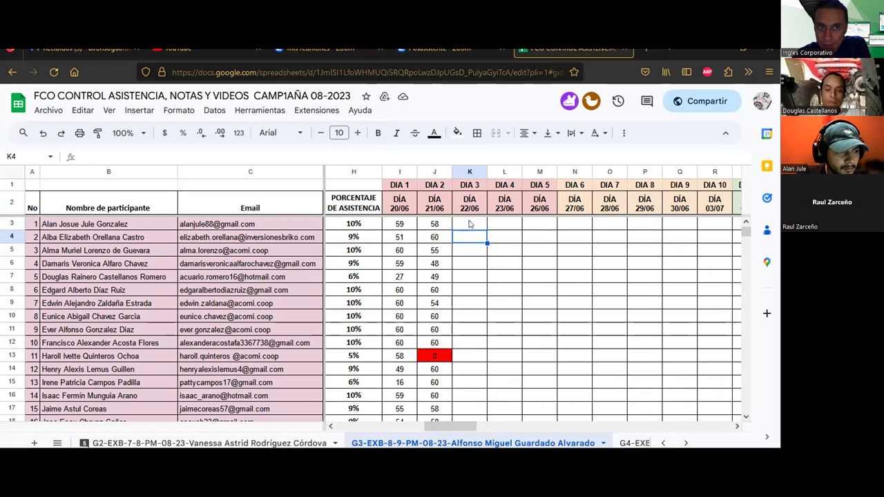
# Step: Enter 1 for DÍA 3 in K4–K7, correcting K6 from 0 to 1
pyautogui.write('1')
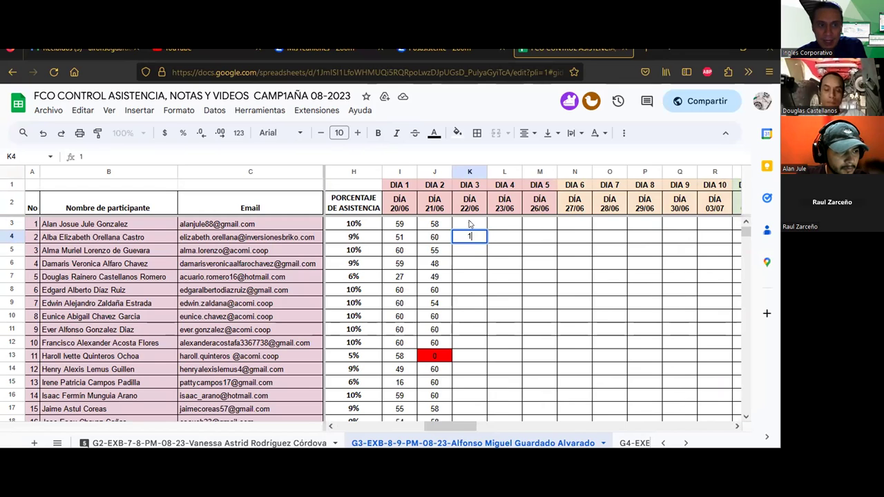
pyautogui.press('Return')
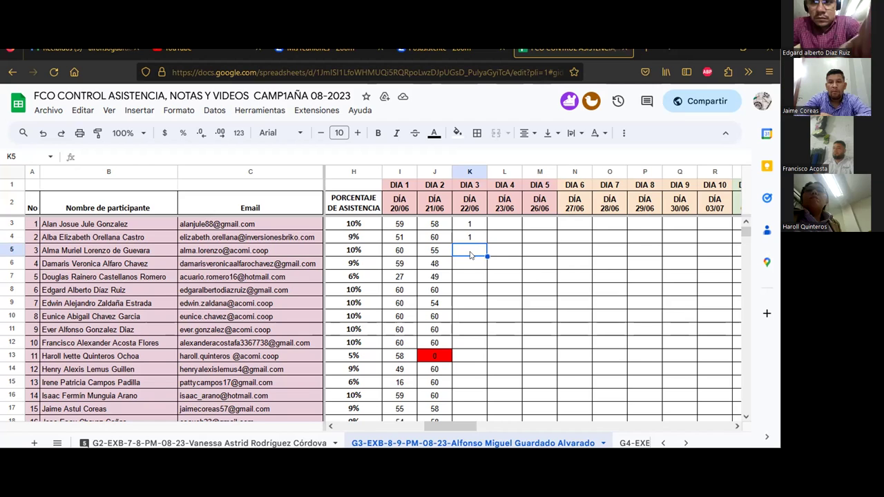
pyautogui.write('1')
pyautogui.press('Return')
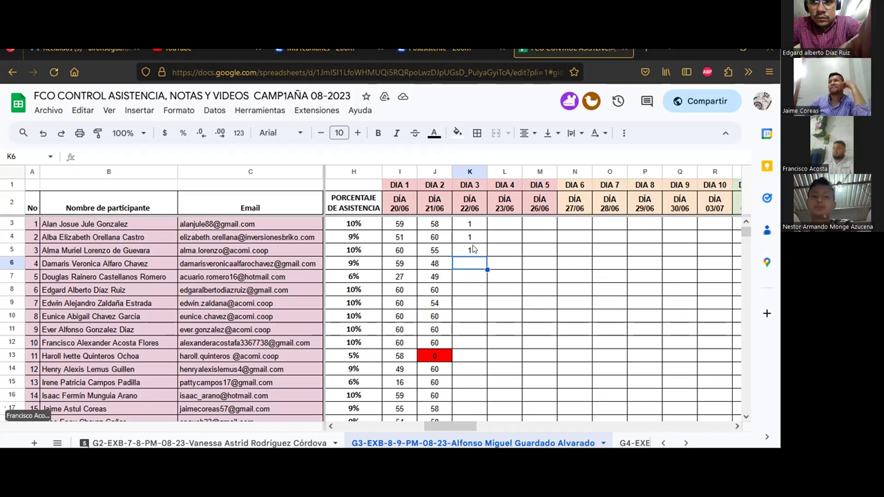
pyautogui.write('0')
pyautogui.press('Return')
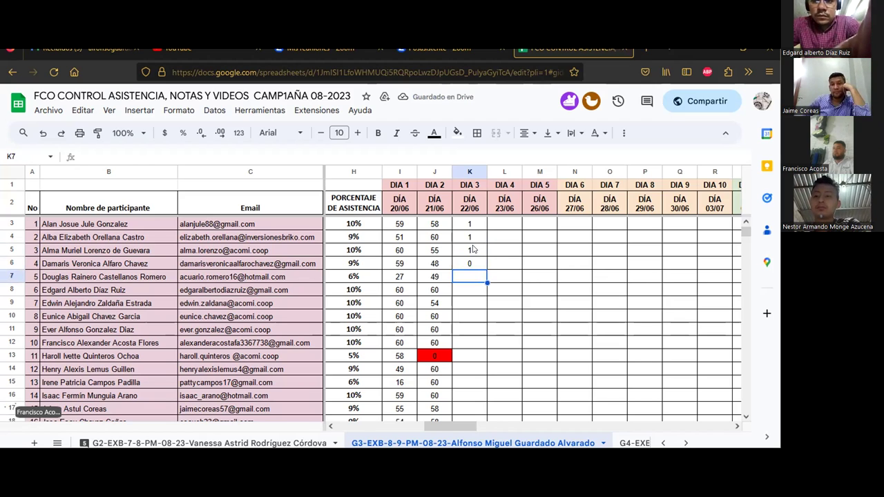
pyautogui.write('1')
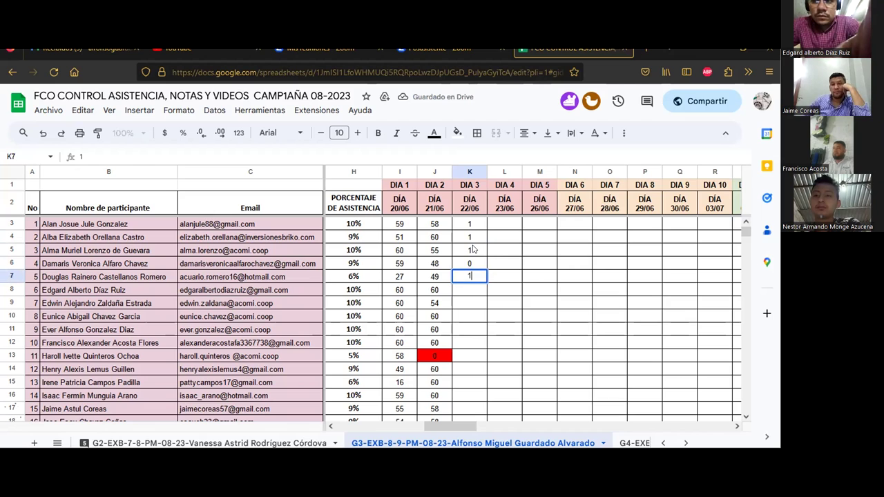
pyautogui.press('Return')
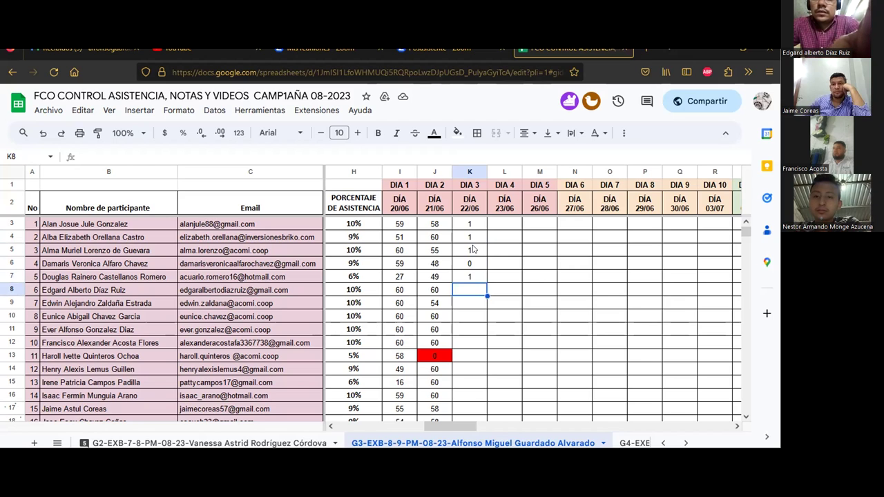
pyautogui.press('Up')
pyautogui.press('Up')
pyautogui.write('1')
pyautogui.press('Down')
pyautogui.press('Down')
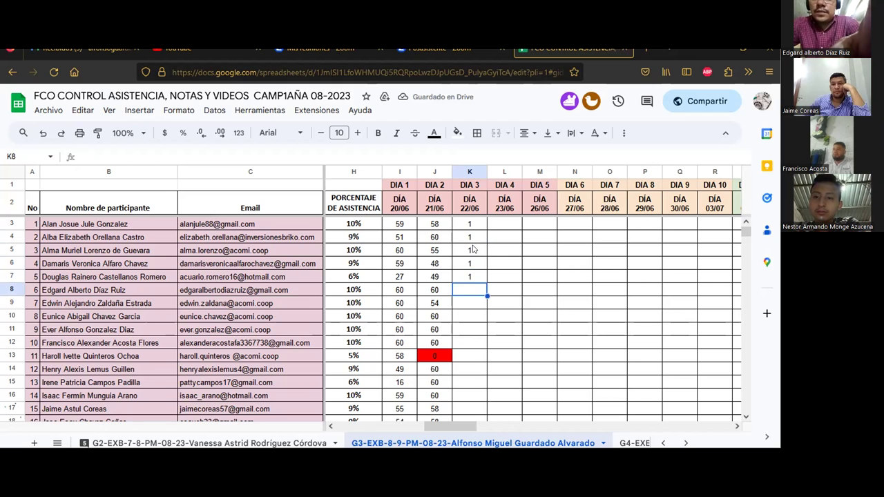
# Step: Enter DÍA 3 attendance in K8–K11: 1, 1, 0, 1
pyautogui.write('1')
pyautogui.press('Return')
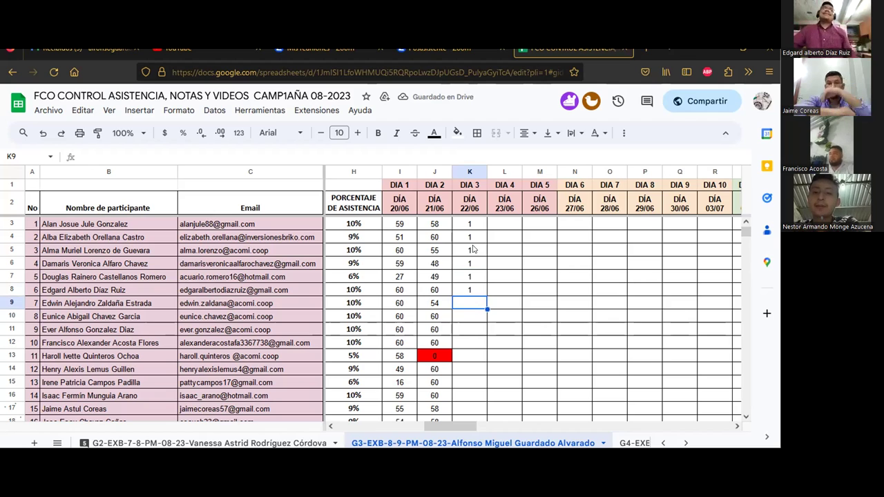
pyautogui.write('1')
pyautogui.press('Return')
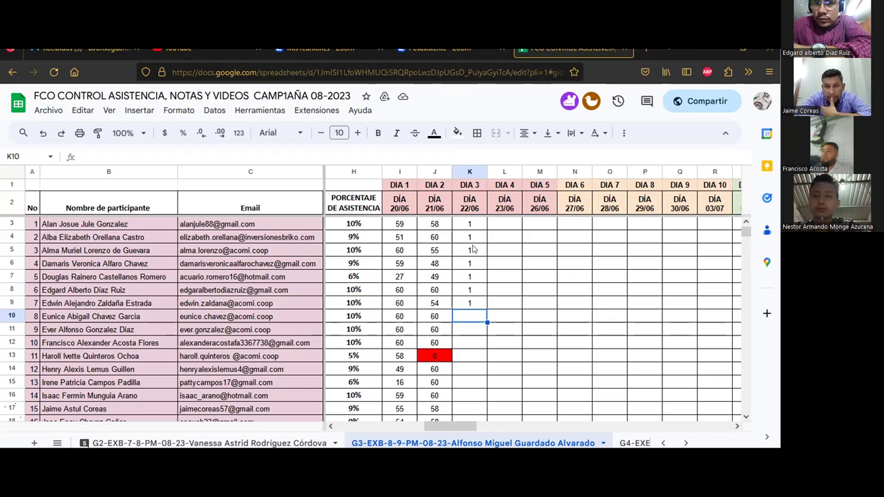
pyautogui.write('0')
pyautogui.press('Return')
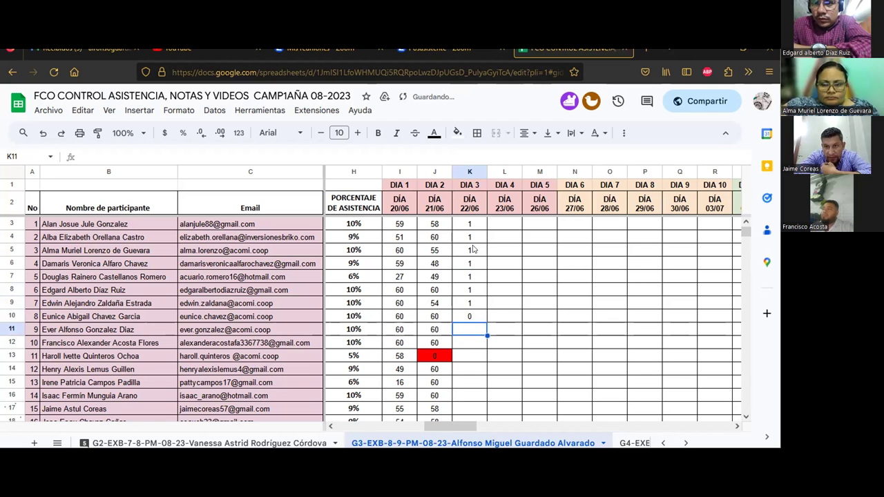
pyautogui.write('1')
pyautogui.press('Return')
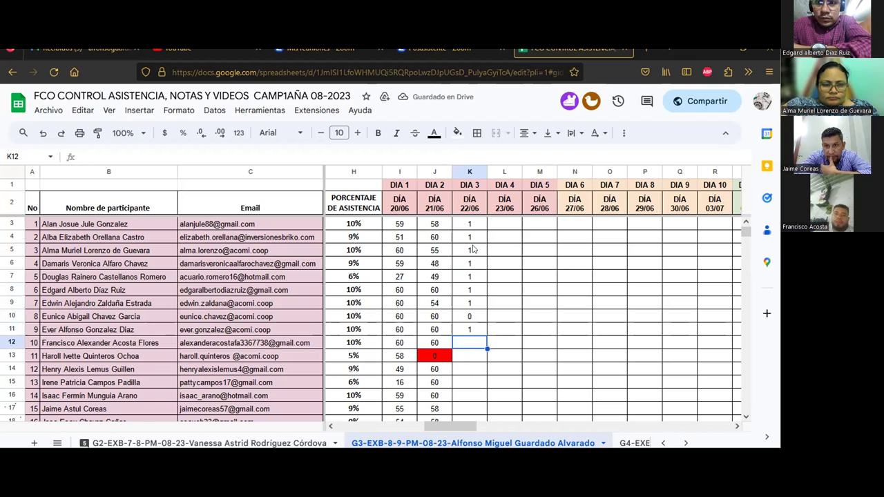
# Step: Enter 1 for DÍA 3 in each cell from K12 to K16
pyautogui.write('1')
pyautogui.press('Return')
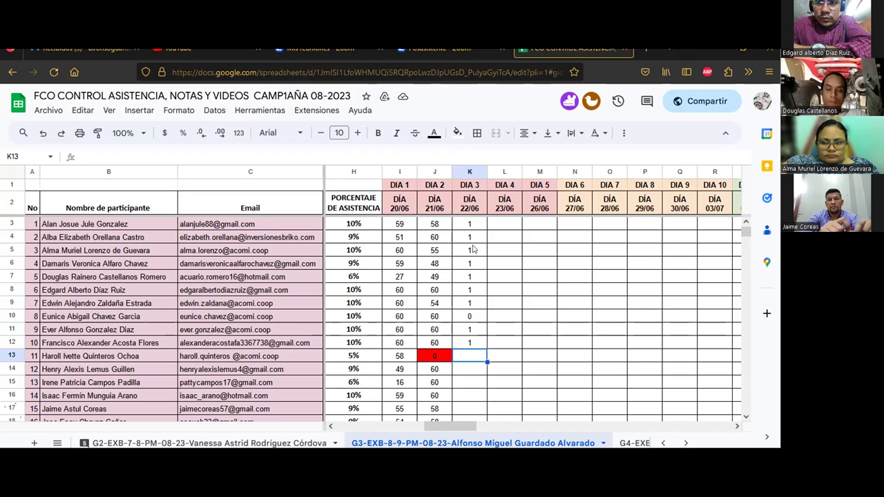
pyautogui.write('1')
pyautogui.press('Return')
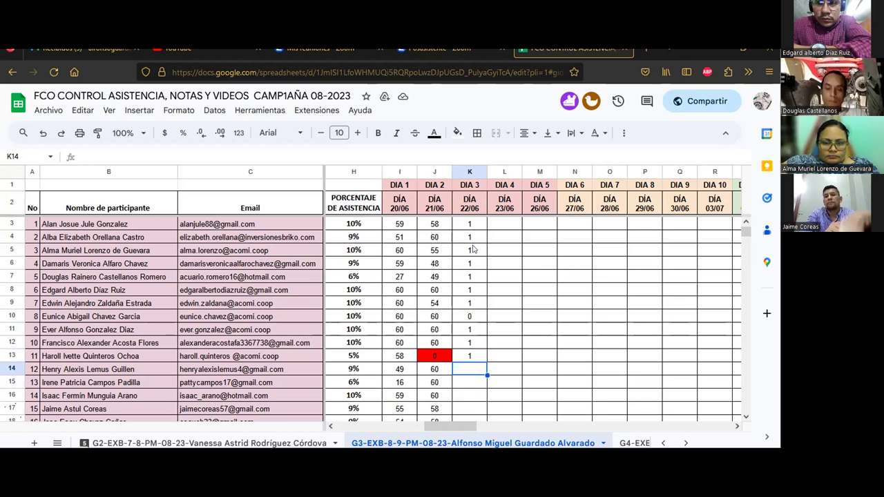
pyautogui.write('1')
pyautogui.press('Return')
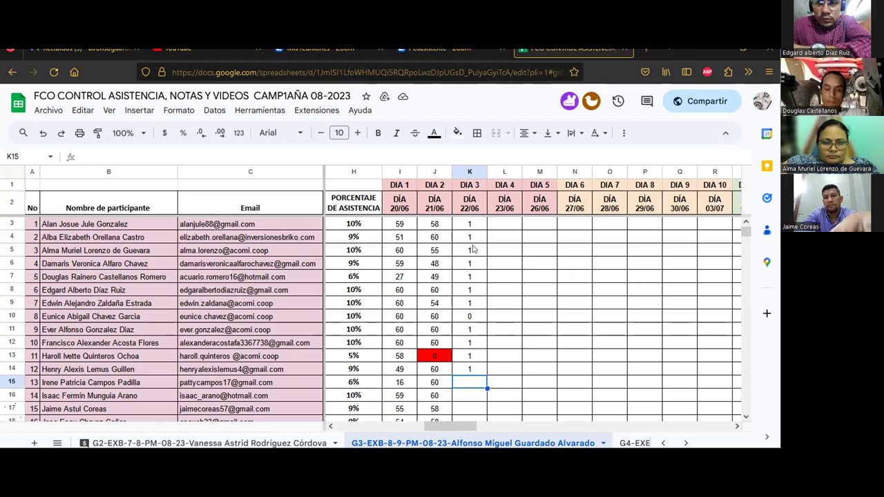
pyautogui.write('1')
pyautogui.press('Return')
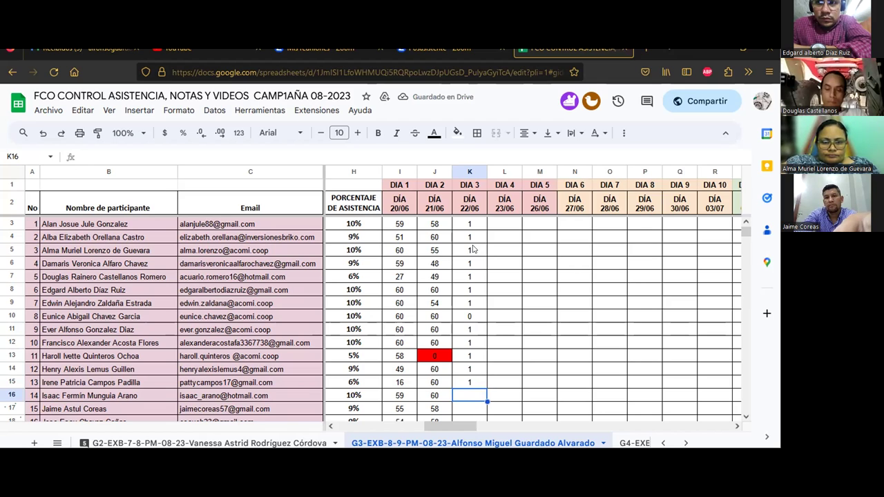
pyautogui.write('1')
pyautogui.press('Return')
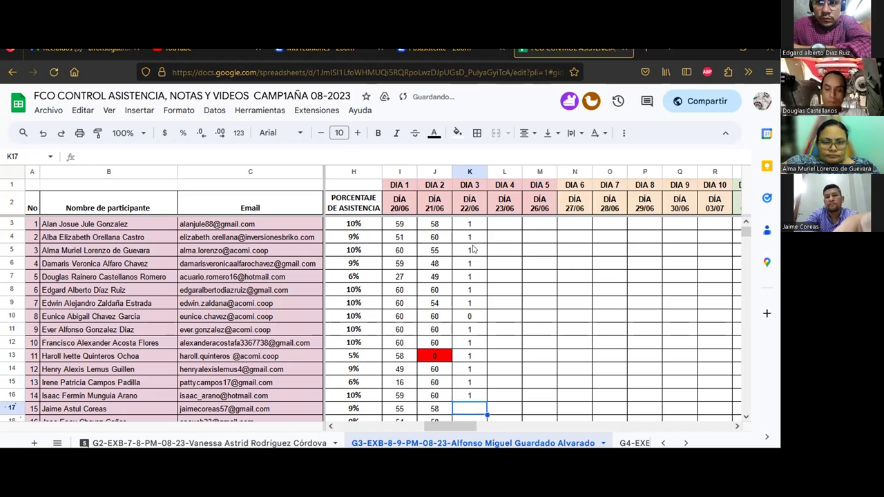
# Step: Enter 1 for DÍA 3 in each cell from K17 to K20
pyautogui.scroll(-2, 474, 252)
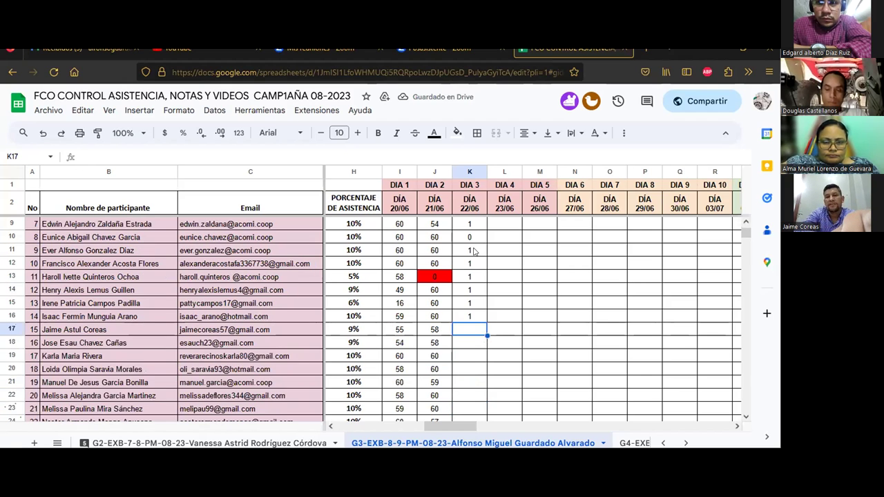
pyautogui.write('1')
pyautogui.press('Return')
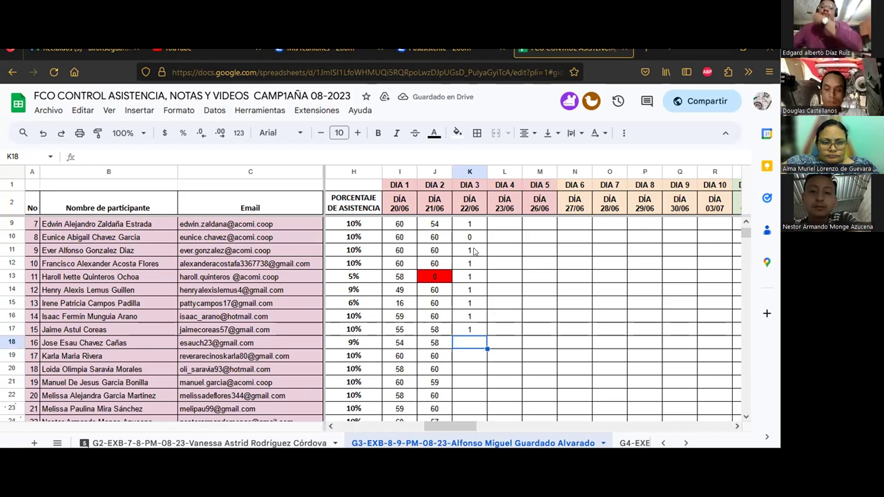
pyautogui.write('1')
pyautogui.press('Return')
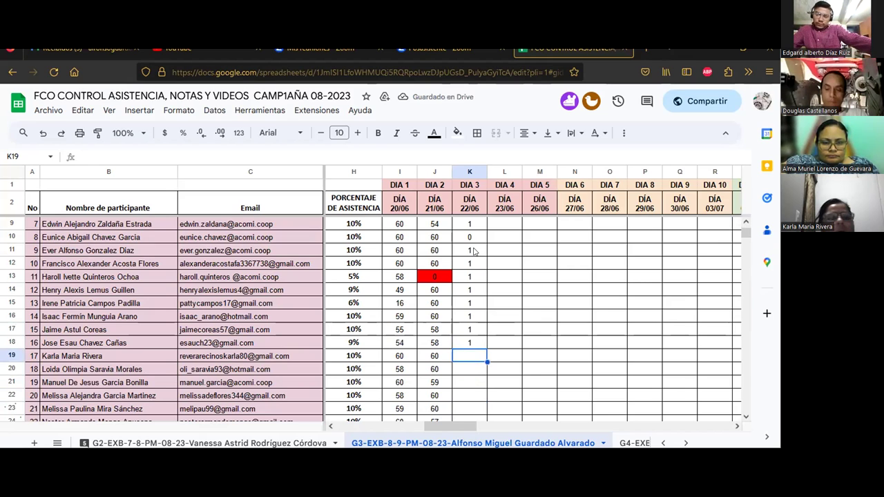
pyautogui.write('1')
pyautogui.press('Return')
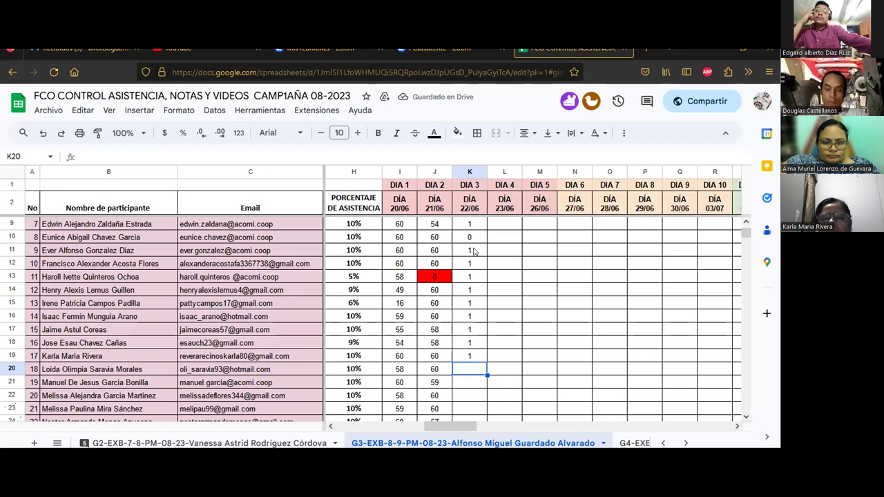
pyautogui.write('1')
pyautogui.press('Return')
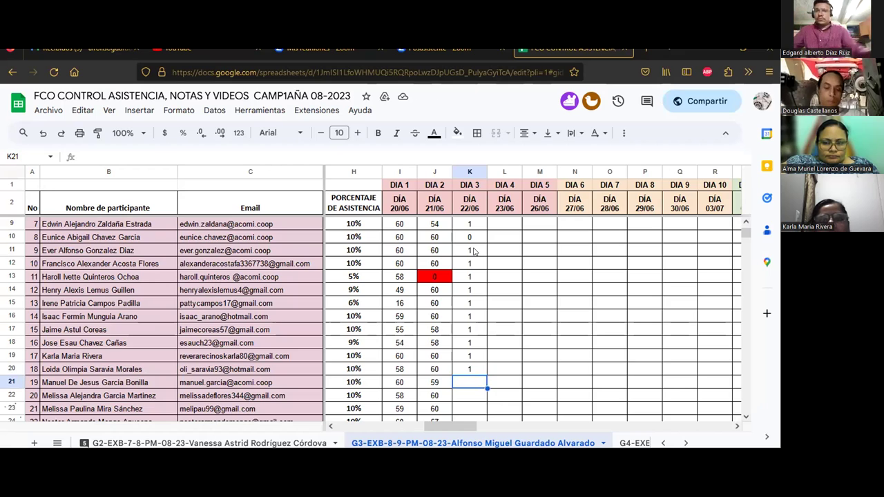
# Step: Enter 1 in K21–K24 and 0 in K25 for DÍA 3
pyautogui.write('1')
pyautogui.press('Return')
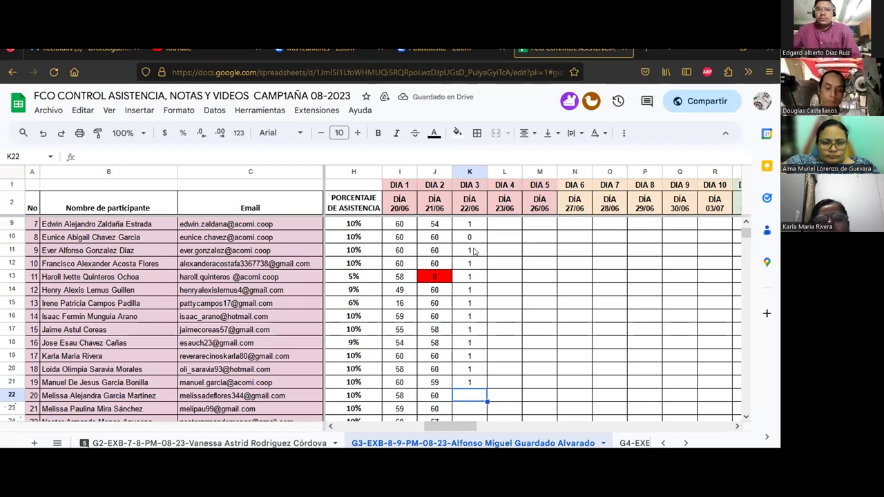
pyautogui.write('1')
pyautogui.press('Return')
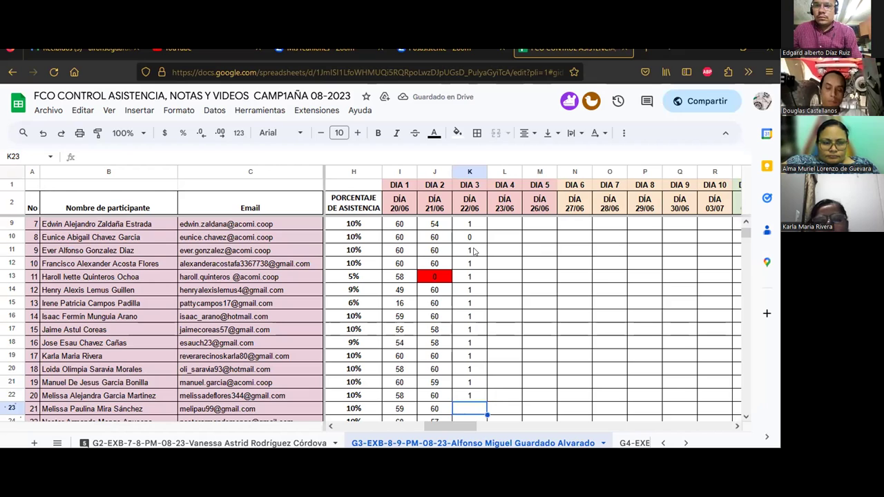
pyautogui.write('1')
pyautogui.press('Return')
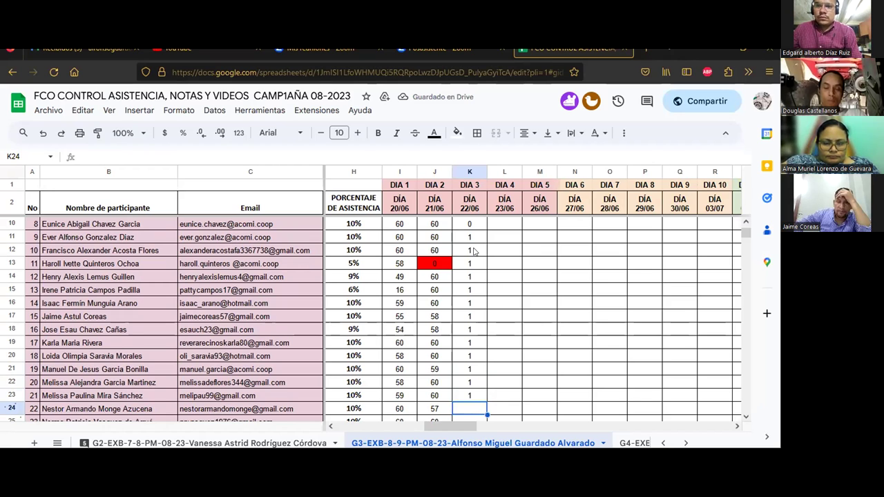
pyautogui.write('1')
pyautogui.press('Return')
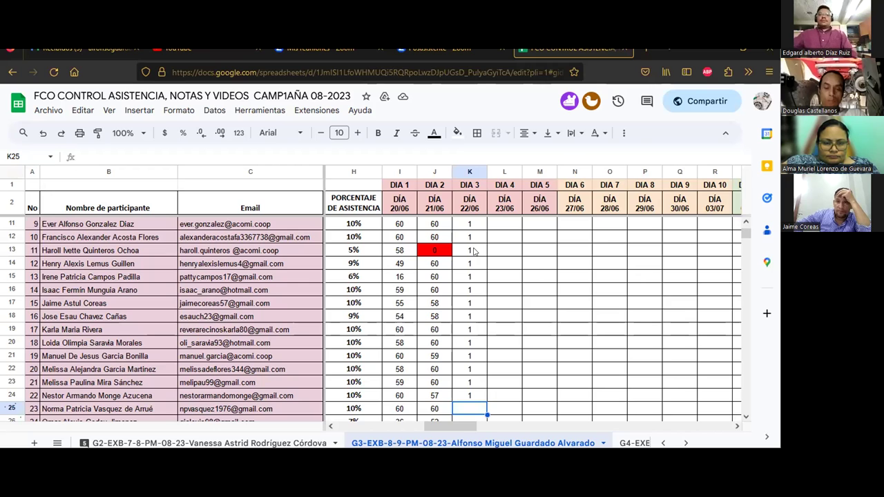
pyautogui.write('0')
pyautogui.press('Return')
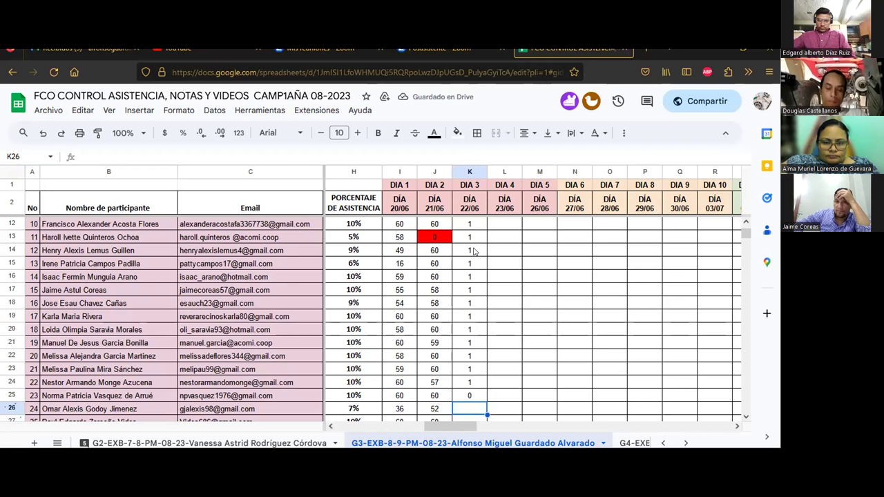
# Step: Enter 1 in K26–K29 for DÍA 3, correcting K29 from 0 to 1
pyautogui.write('1')
pyautogui.press('Return')
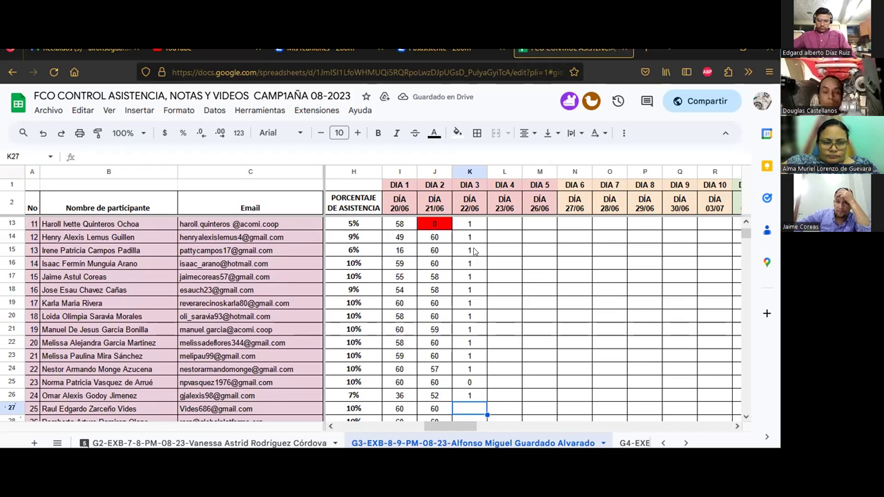
pyautogui.write('1')
pyautogui.press('Return')
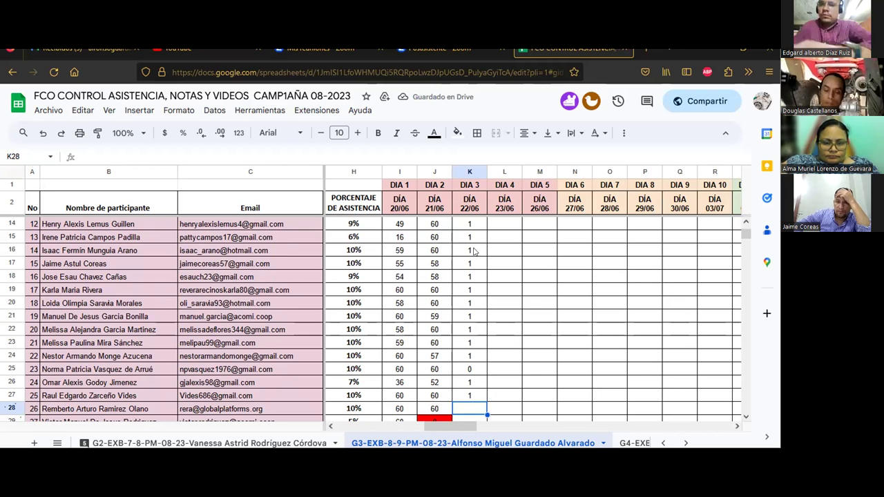
pyautogui.write('1')
pyautogui.press('Return')
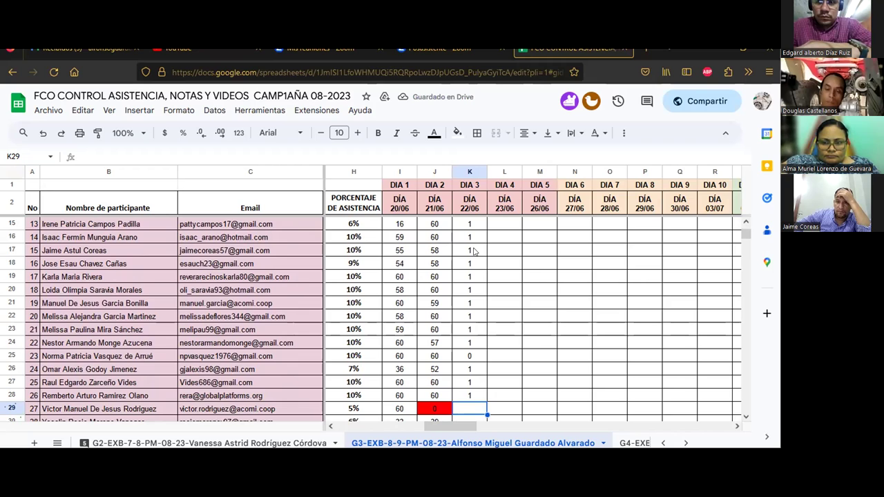
pyautogui.write('0')
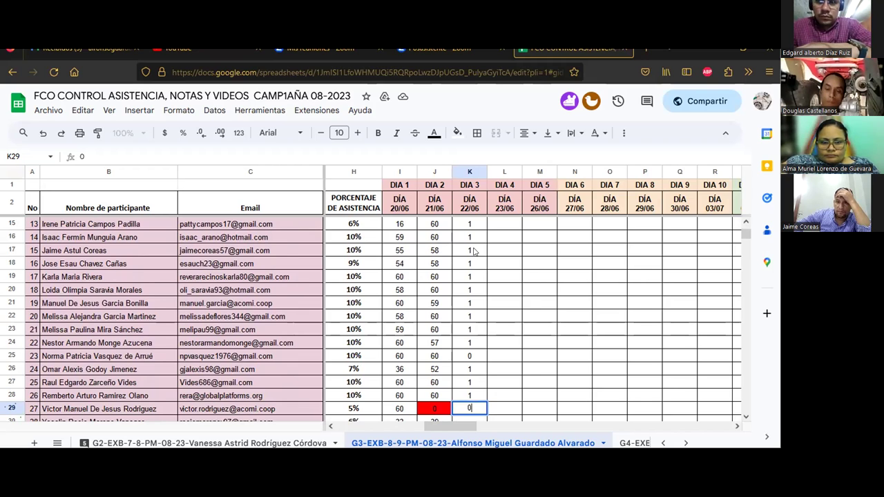
pyautogui.press('Return')
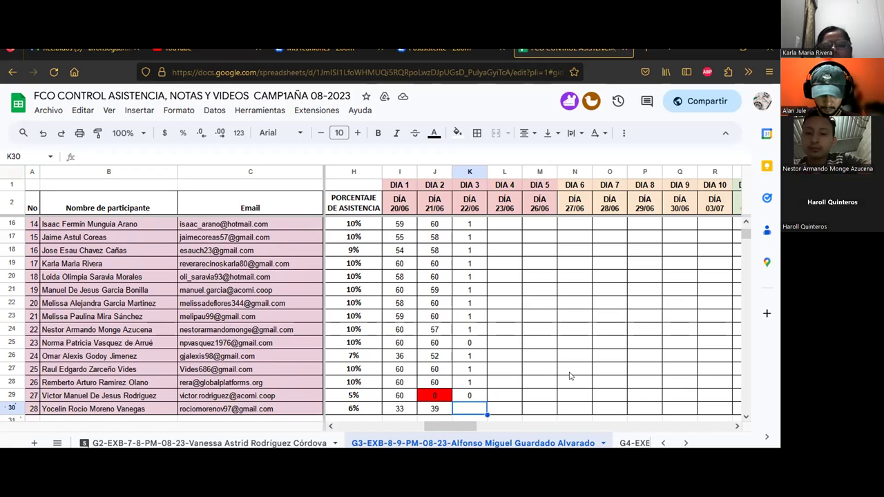
pyautogui.click(469, 396)
pyautogui.write('1')
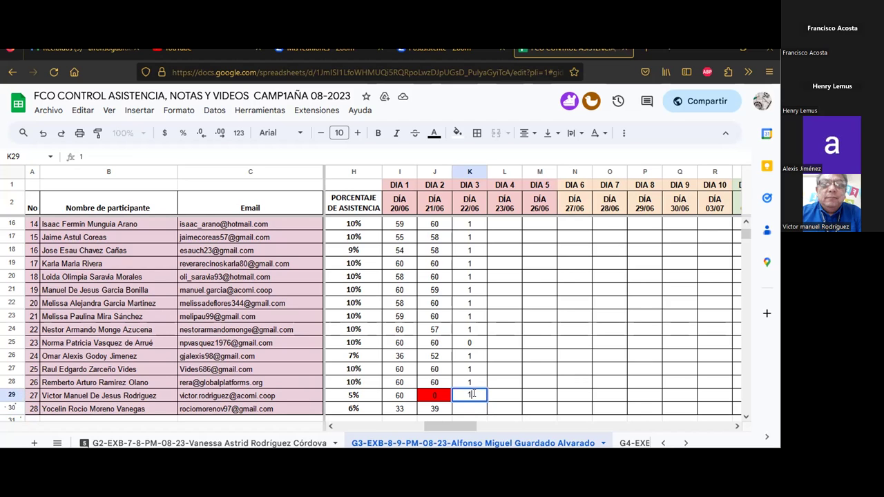
pyautogui.press('Return')
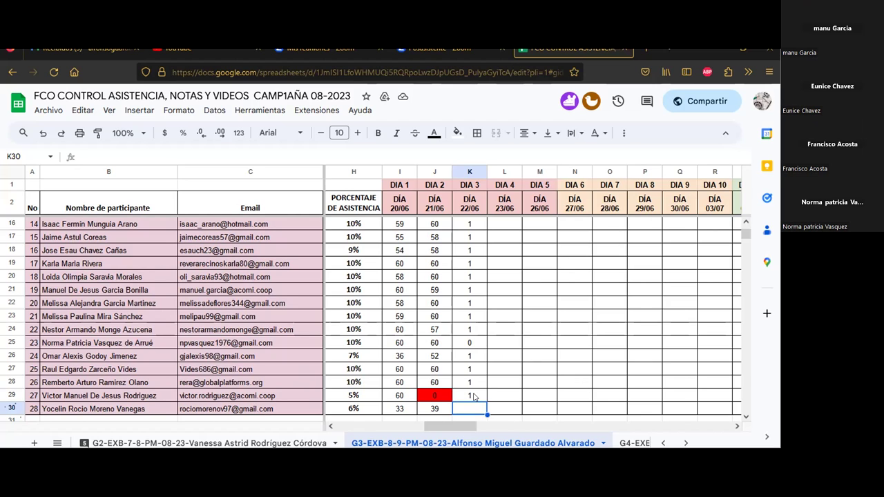
# Step: Change the 0 entries in K25 and K10 to 1
pyautogui.click(456, 341)
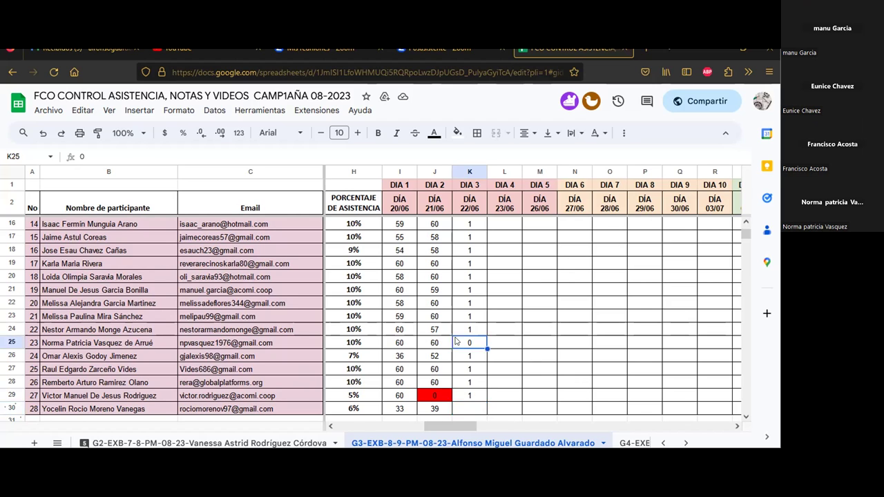
pyautogui.write('1')
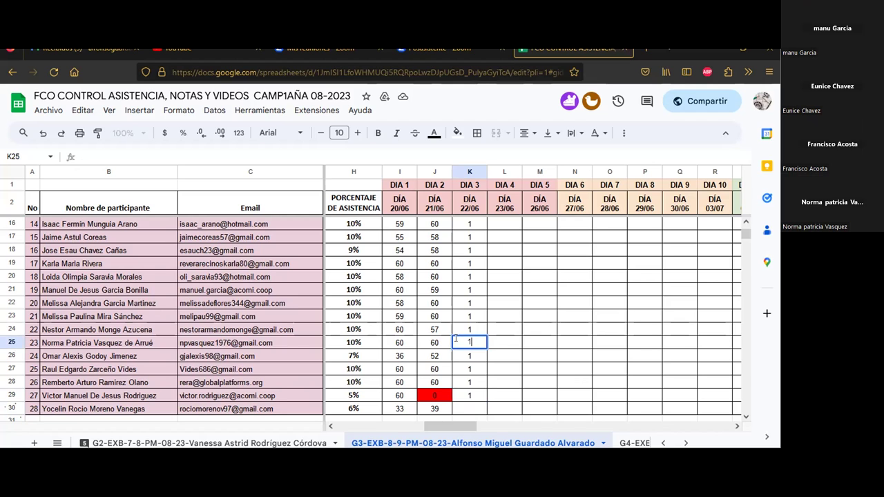
pyautogui.click(456, 341)
pyautogui.press('Up')
pyautogui.press('Up')
pyautogui.press('Up')
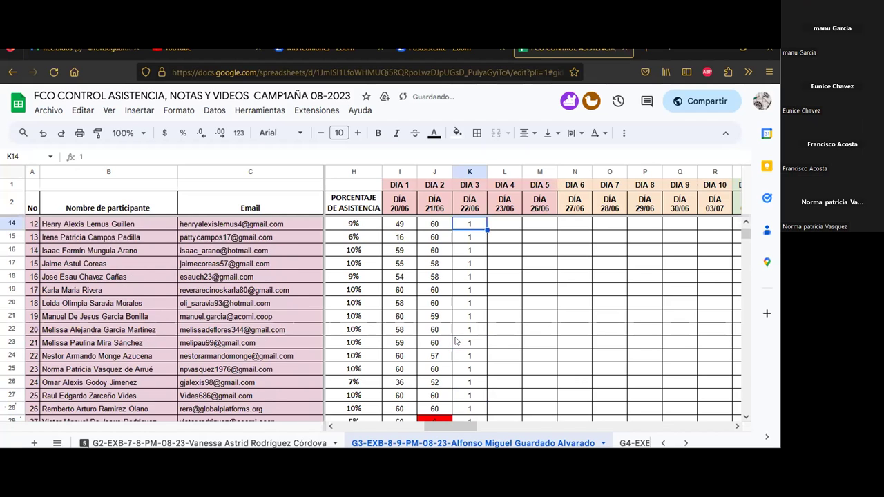
pyautogui.press('Up')
pyautogui.press('Up')
pyautogui.press('Up')
pyautogui.press('Down')
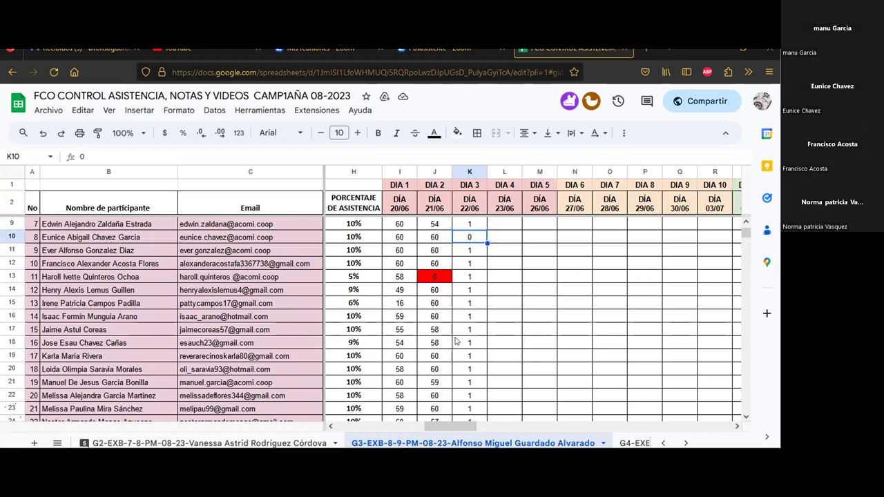
pyautogui.write('1')
pyautogui.press('Return')
# Step: Review the DÍA 3 column and enter 0 in K30 for the last participant
pyautogui.press('Up')
pyautogui.press('Up')
pyautogui.press('Up')
pyautogui.press('Up')
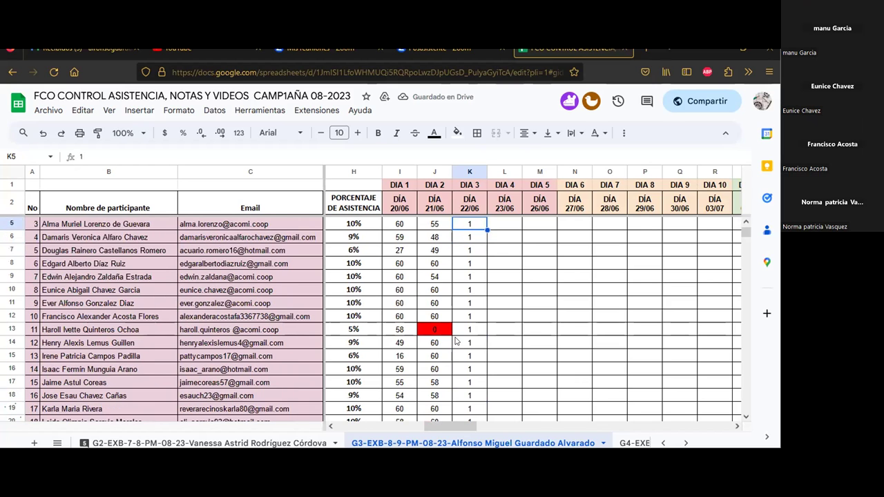
pyautogui.press('Up')
pyautogui.press('Up')
pyautogui.press('Down')
pyautogui.press('Down')
pyautogui.press('Down')
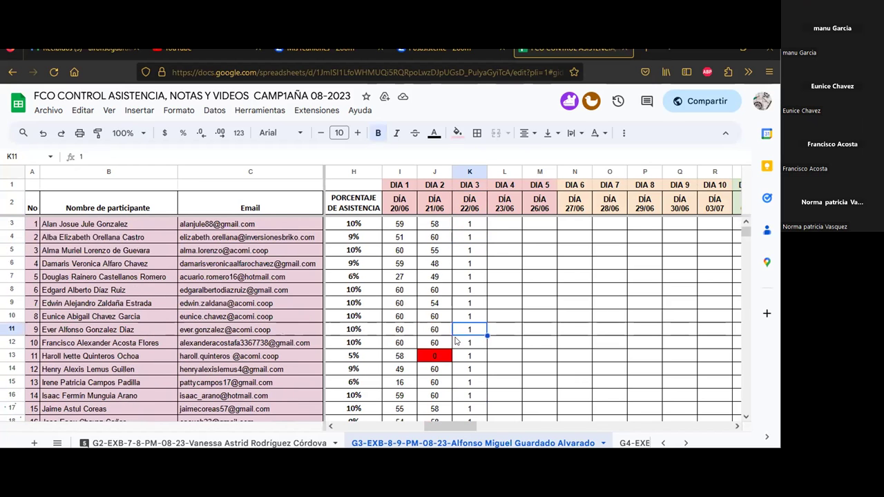
pyautogui.press('Down')
pyautogui.press('Down')
pyautogui.press('Down')
pyautogui.press('Down')
pyautogui.press('Down')
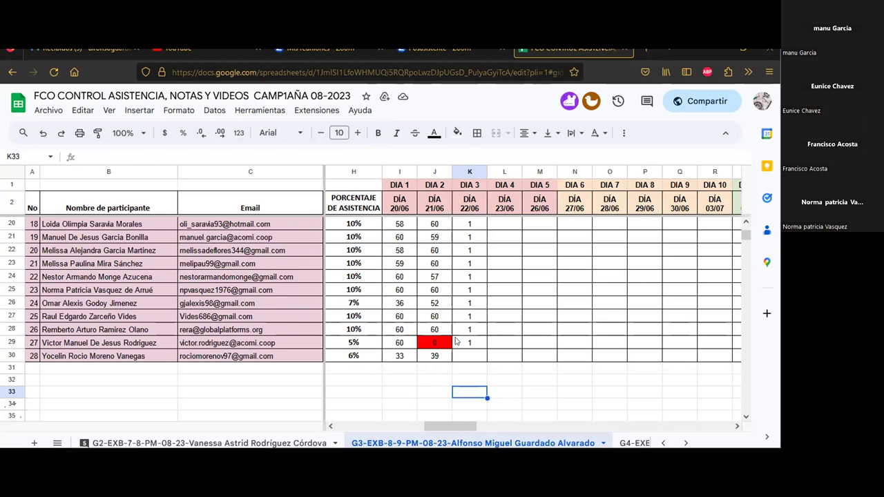
pyautogui.press('Up')
pyautogui.press('Up')
pyautogui.press('Up')
pyautogui.write('0')
pyautogui.press('Return')
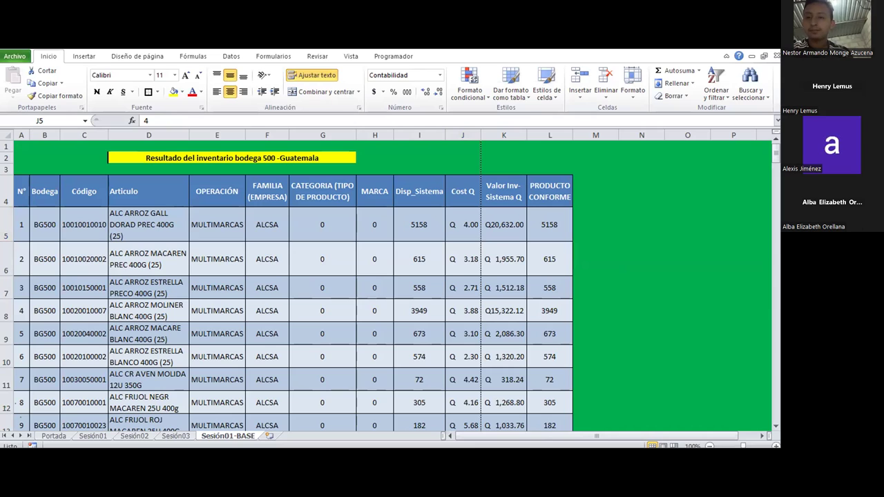
# Step: In Diseño de página, check margins and orientation, then pick Carta paper size
pyautogui.click(135, 56)
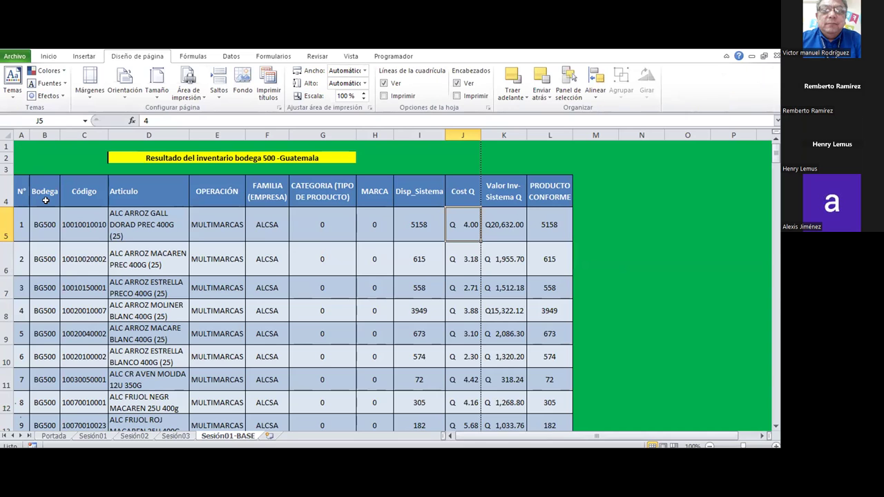
pyautogui.click(93, 88)
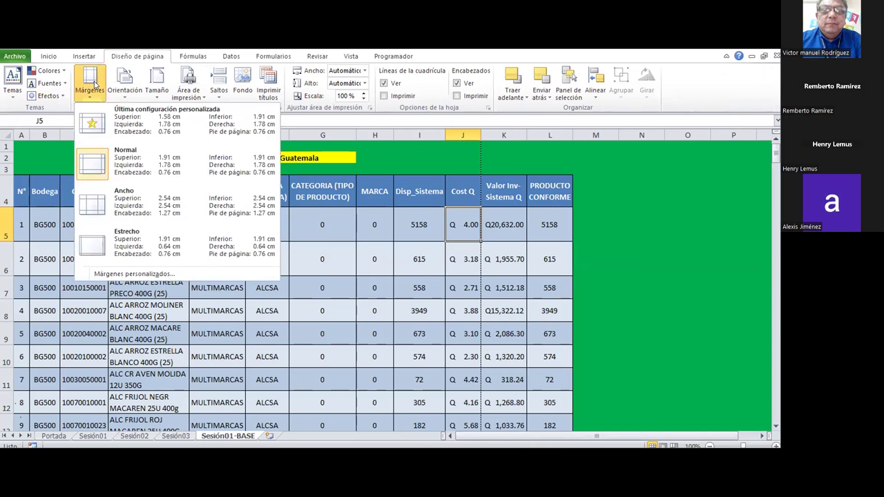
pyautogui.click(129, 94)
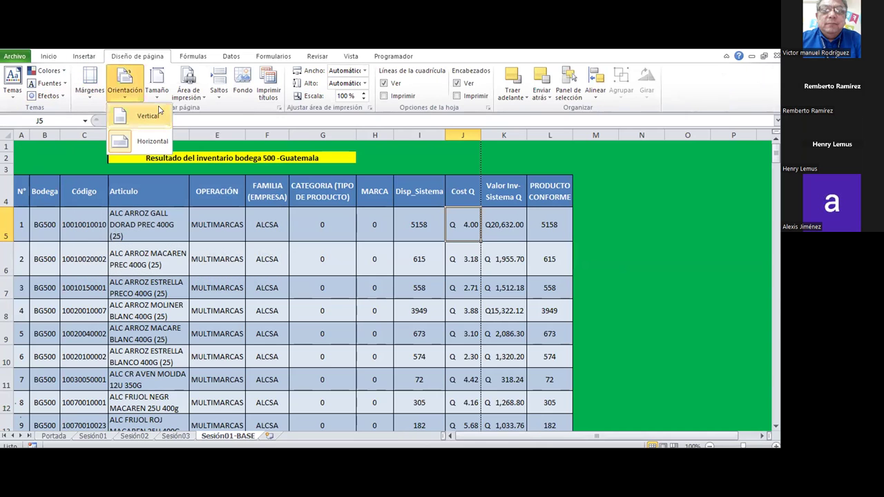
pyautogui.click(159, 92)
pyautogui.click(157, 90)
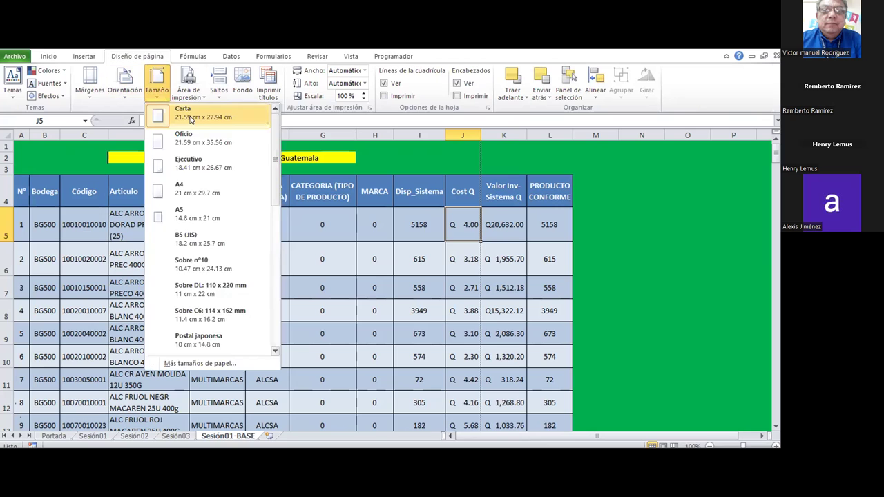
pyautogui.click(211, 111)
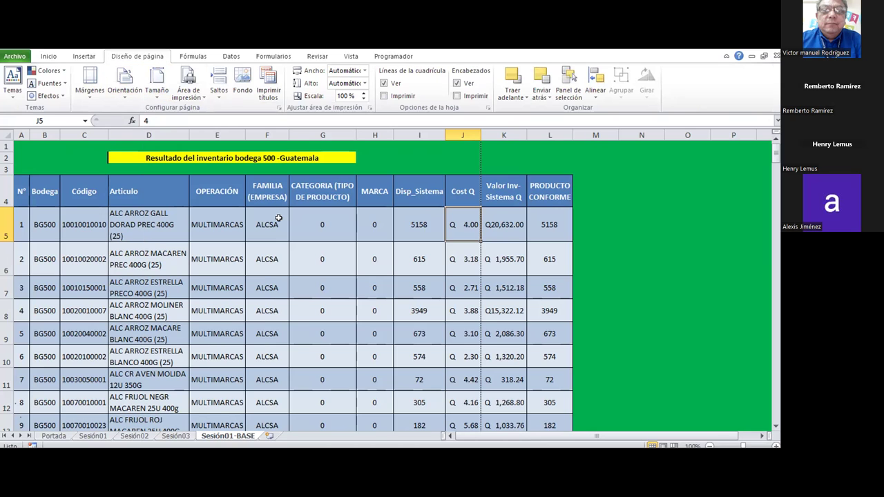
pyautogui.click(55, 59)
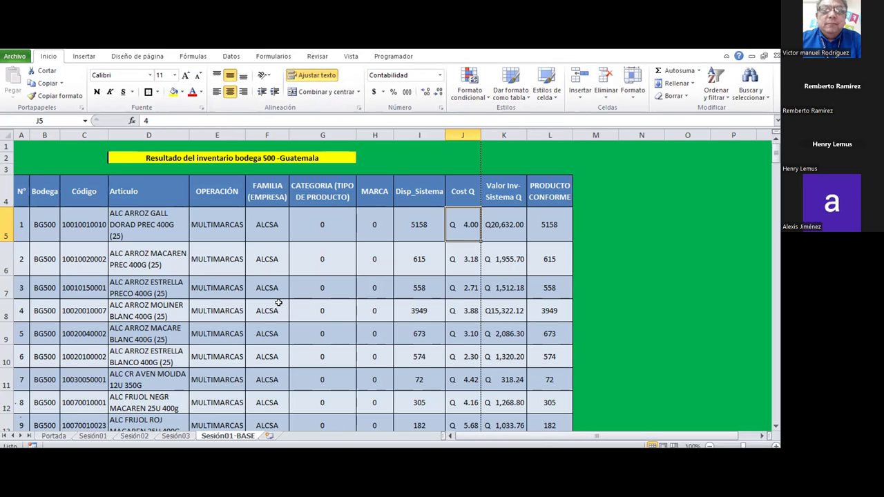
pyautogui.click(150, 55)
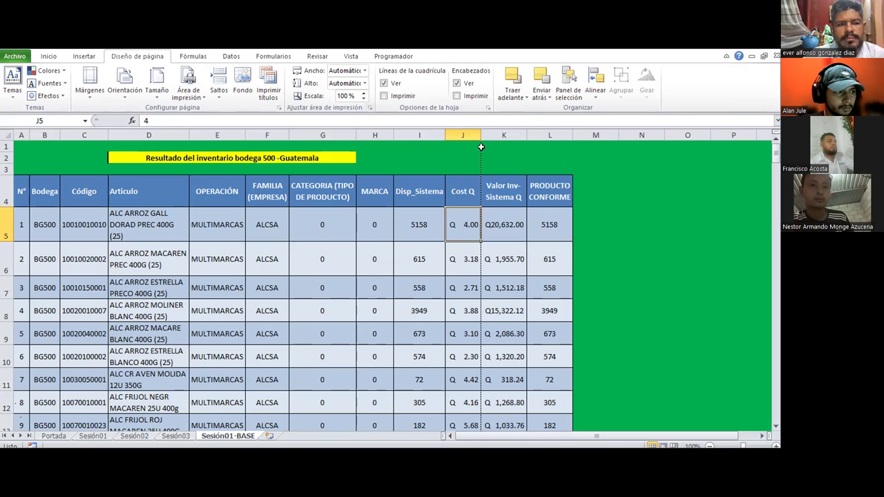
# Step: Lower the print scale from 100% through 95% and 90% to 85%, watching the page break move
pyautogui.click(463, 135)
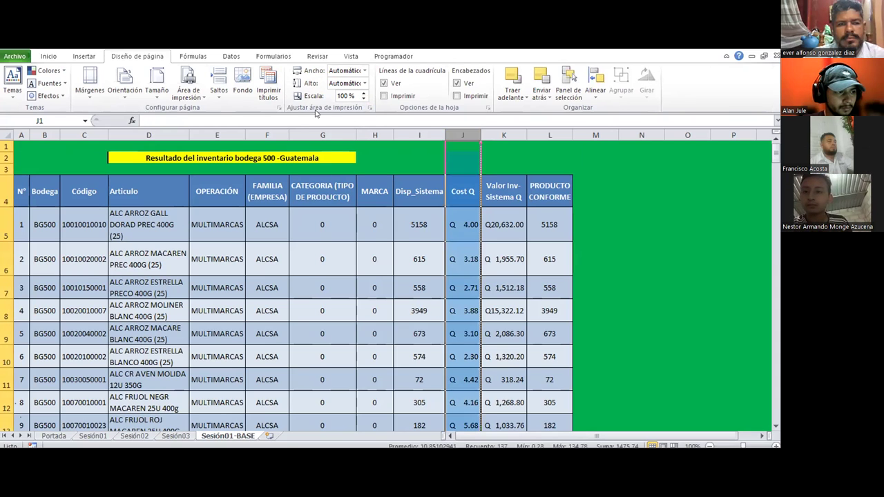
pyautogui.click(364, 98)
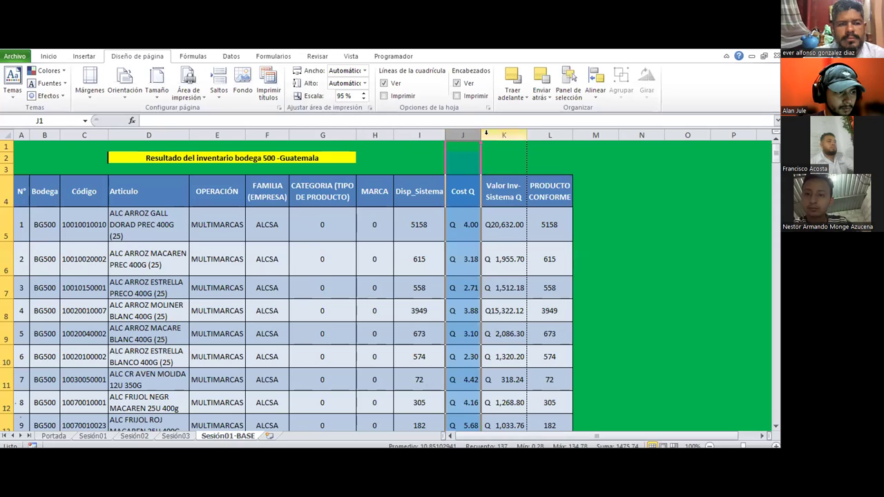
pyautogui.click(496, 133)
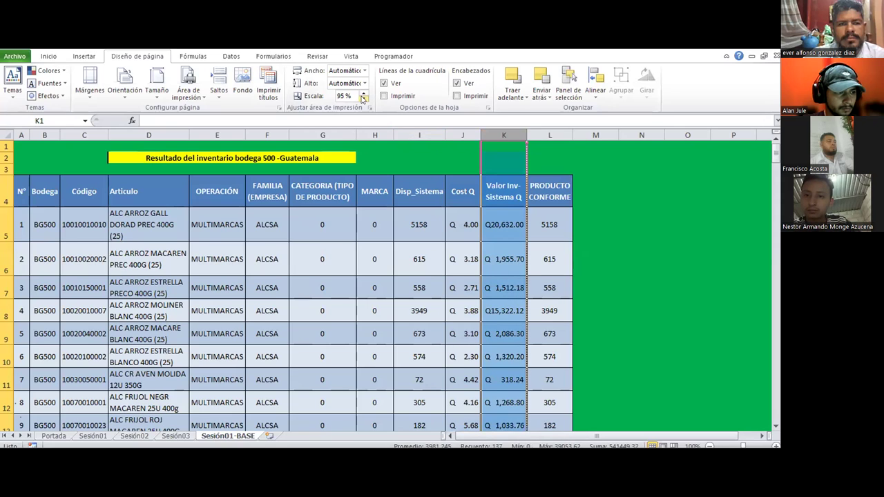
pyautogui.click(363, 99)
pyautogui.click(363, 99)
pyautogui.doubleClick(553, 210)
pyautogui.click(514, 133)
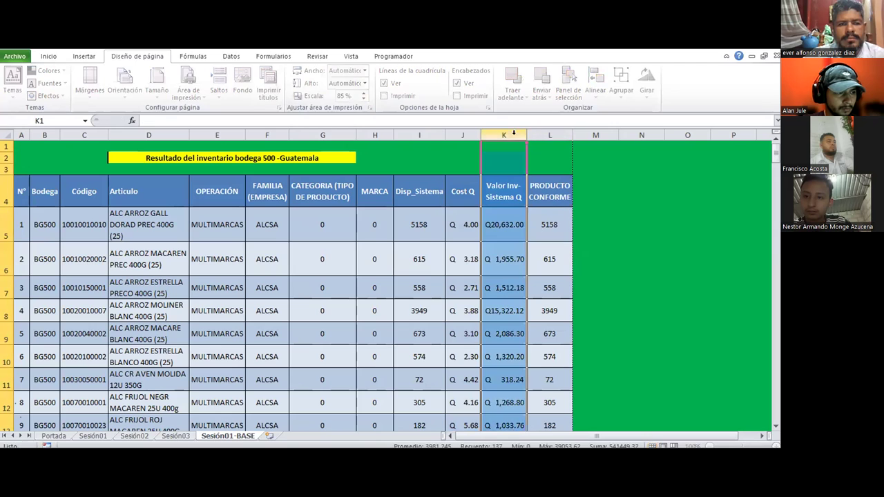
pyautogui.click(545, 135)
pyautogui.click(622, 228)
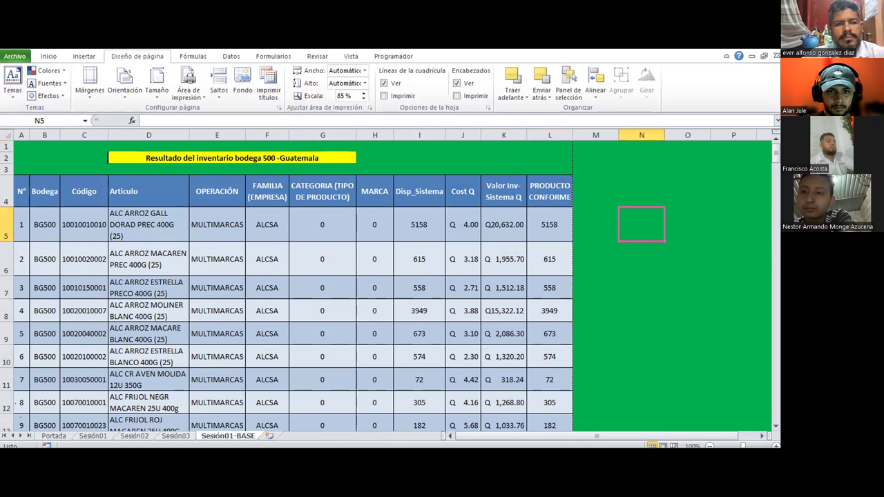
# Step: Browse the sheet in Page Layout view, select row 58, and open the Imprimir preview
pyautogui.click(662, 445)
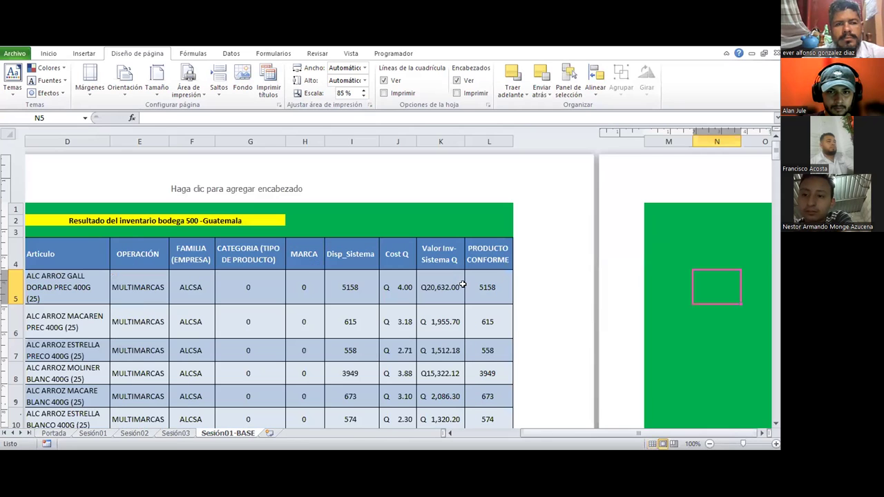
pyautogui.keyDown('ctrl'); pyautogui.scroll(-2, 422, 209); pyautogui.keyUp('ctrl')
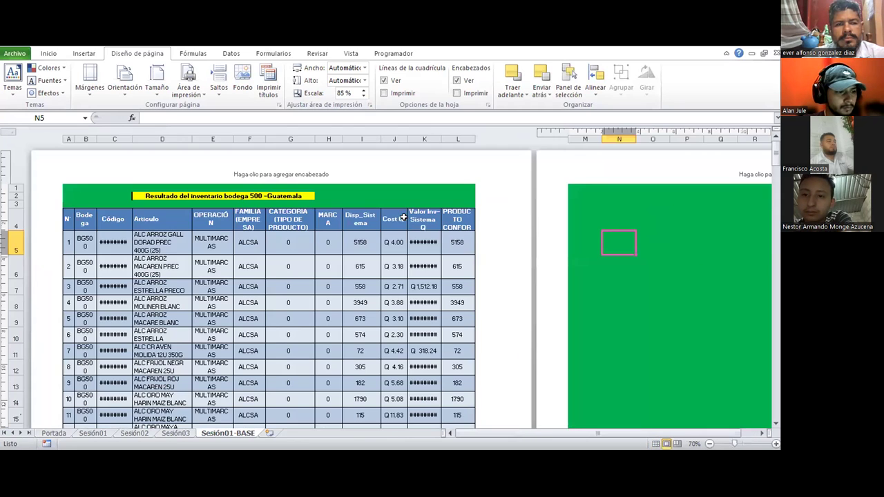
pyautogui.scroll(-2, 374, 223)
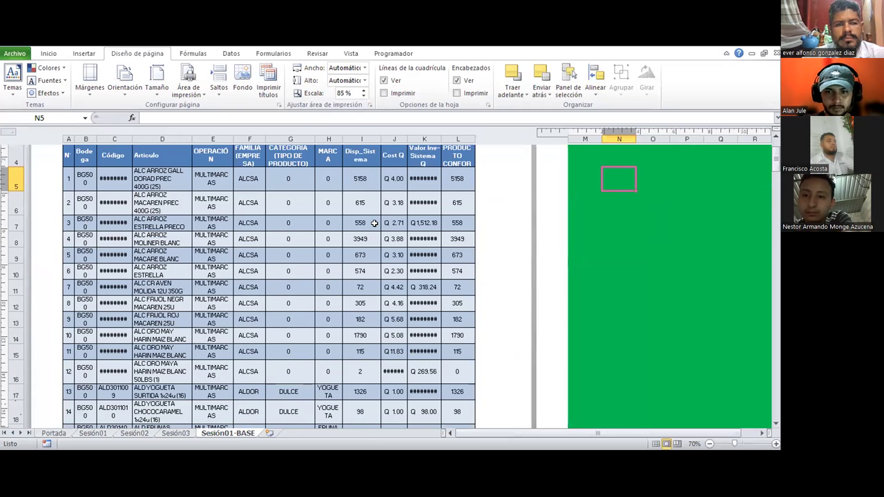
pyautogui.scroll(-5, 376, 226)
pyautogui.scroll(-5, 377, 226)
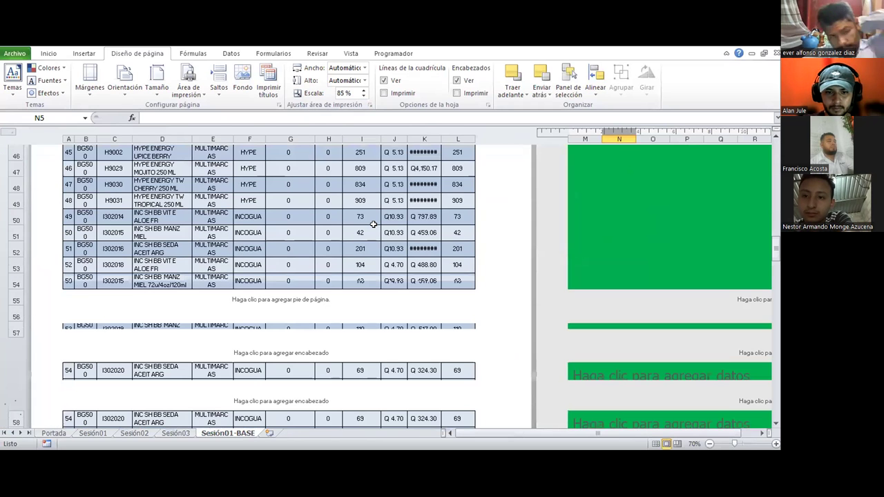
pyautogui.scroll(-5, 339, 229)
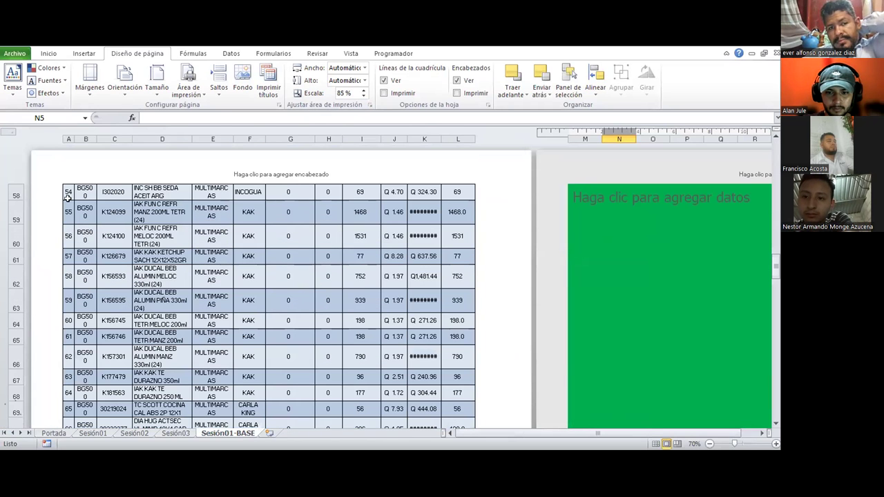
pyautogui.moveTo(68, 194); pyautogui.dragTo(482, 199)
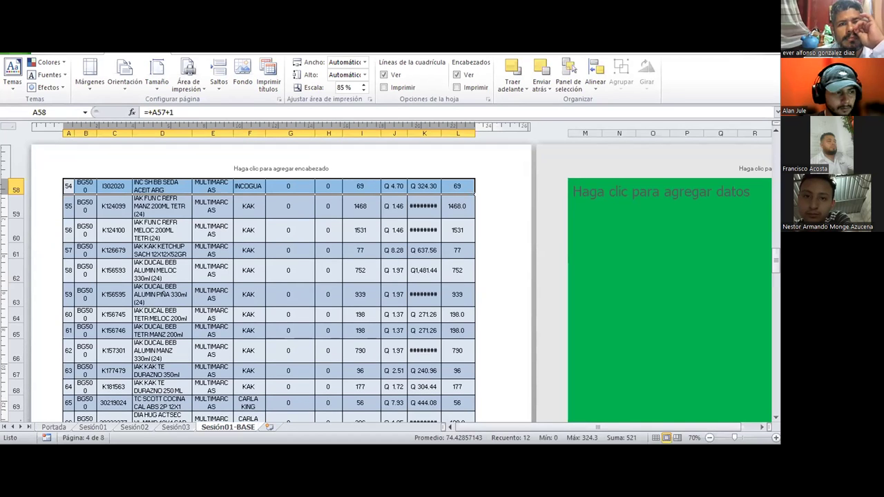
pyautogui.hotkey('ctrl', 'p')
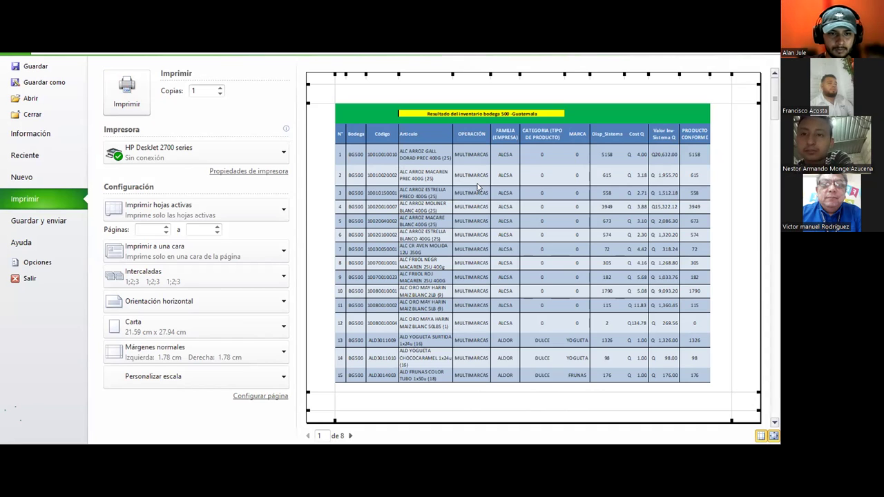
# Step: Page through the 8-page landscape preview, ending on page 2, then exit with Esc
pyautogui.scroll(-2, 562, 203)
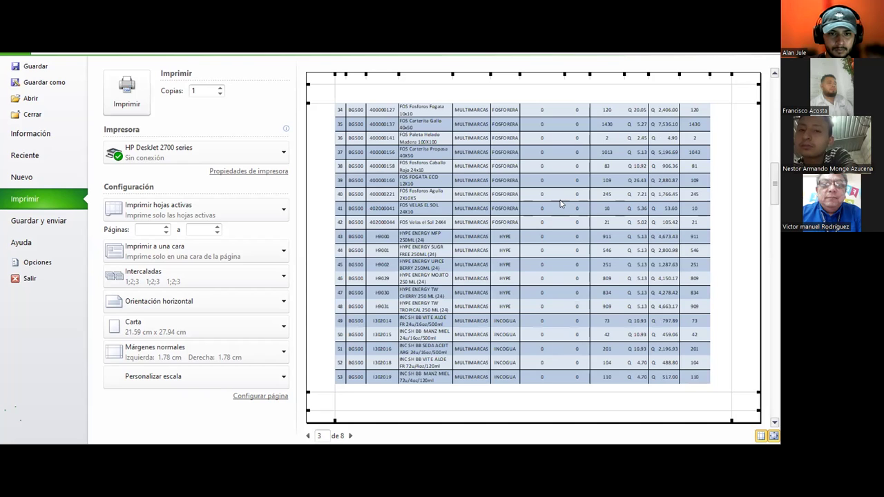
pyautogui.scroll(-5, 561, 203)
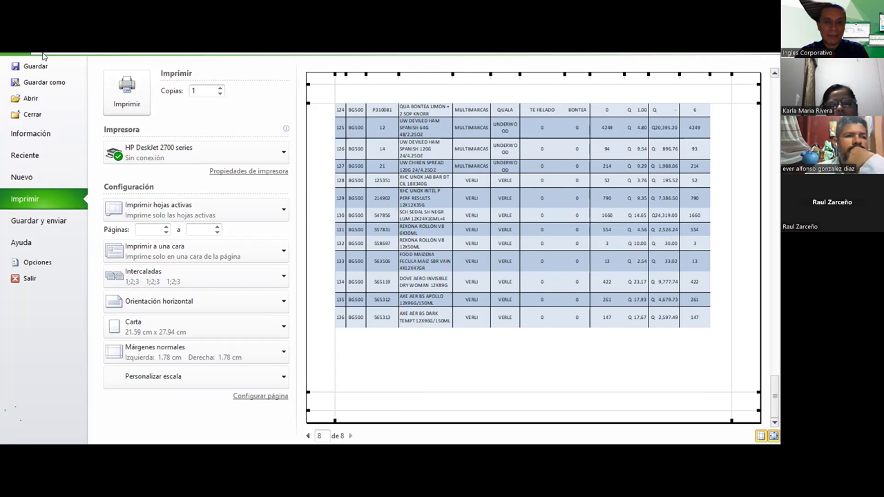
pyautogui.scroll(3, 766, 357)
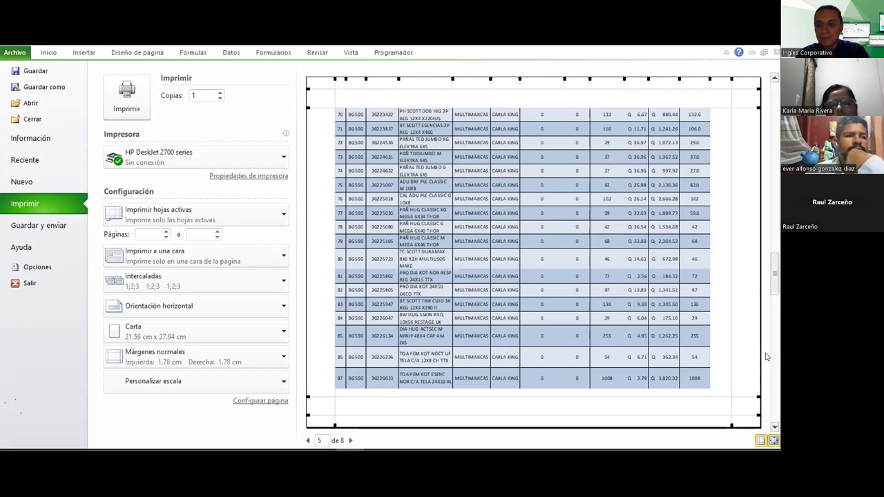
pyautogui.moveTo(776, 266); pyautogui.dragTo(776, 200)
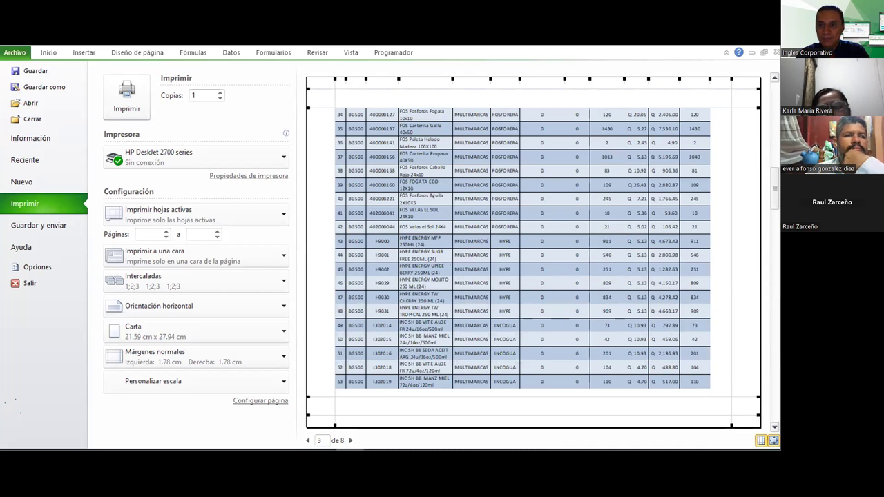
pyautogui.scroll(2, 776, 97)
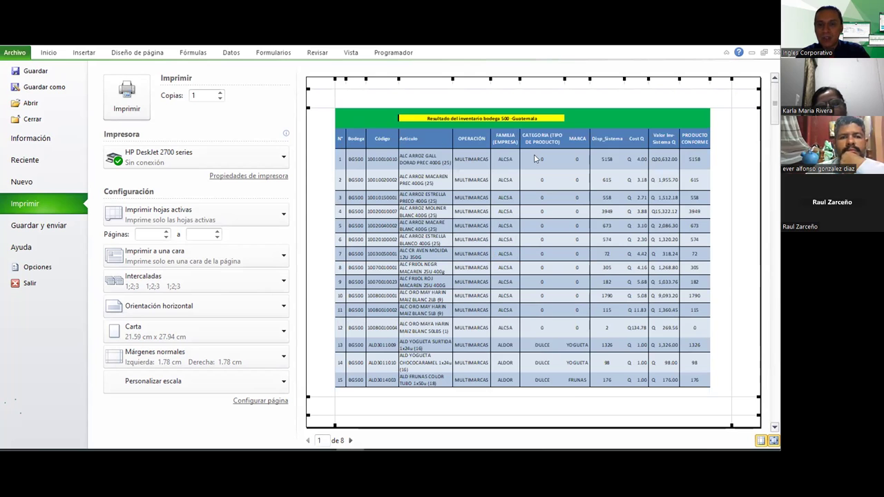
pyautogui.click(774, 427)
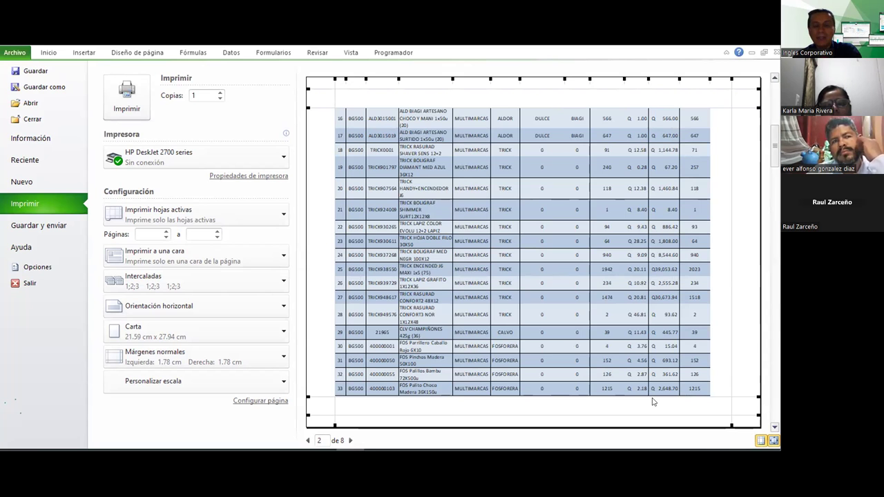
pyautogui.press('Escape')
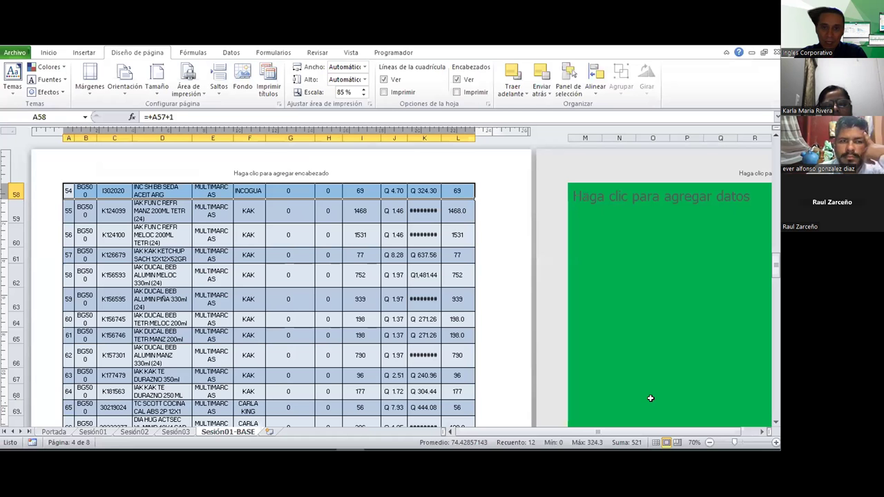
# Step: Return to Normal view, select the whole sheet and insert columns left of the table
pyautogui.click(654, 442)
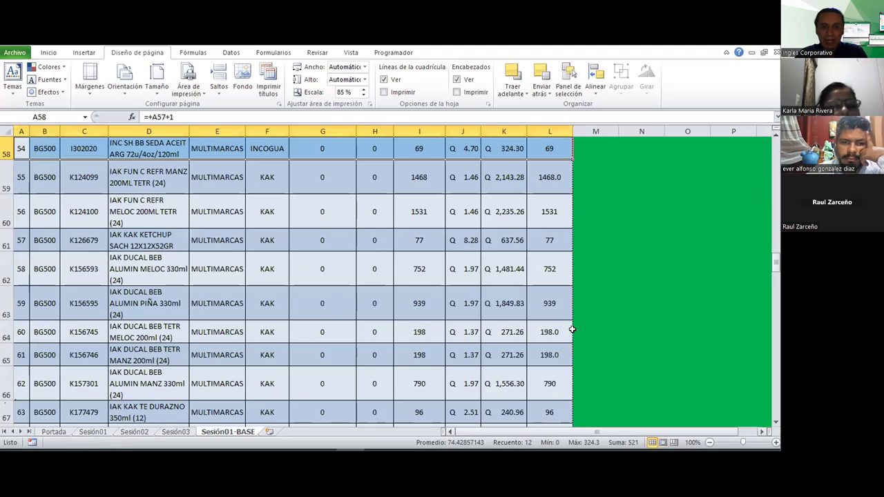
pyautogui.scroll(19, 332, 228)
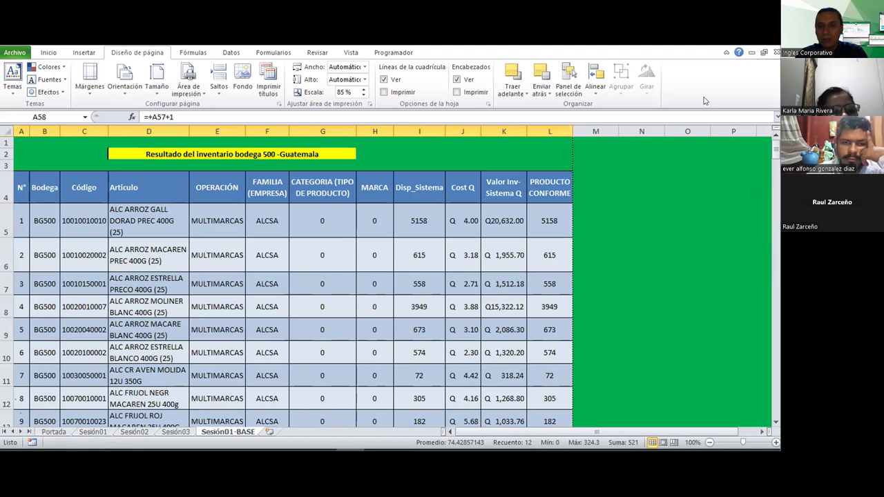
pyautogui.click(6, 165)
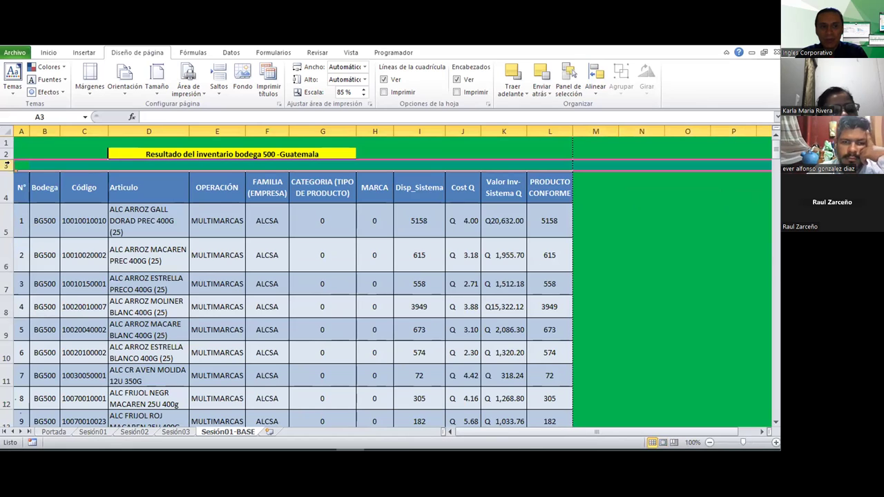
pyautogui.click(20, 130)
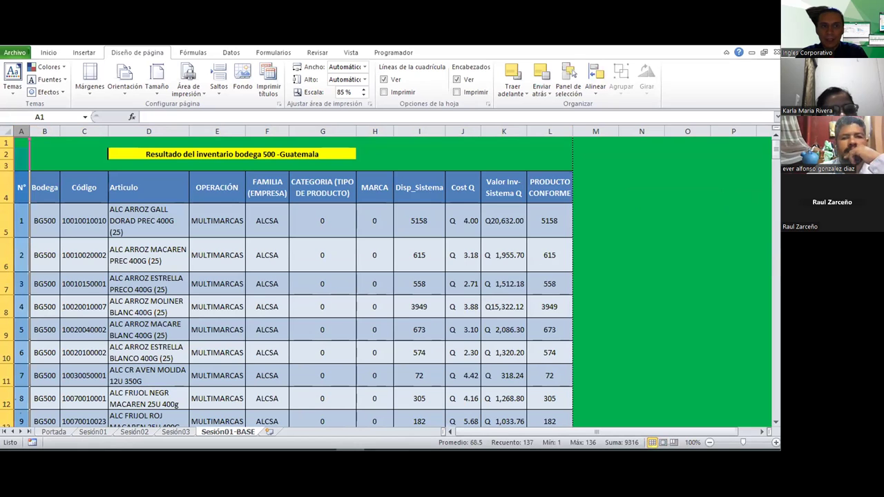
pyautogui.click(49, 54)
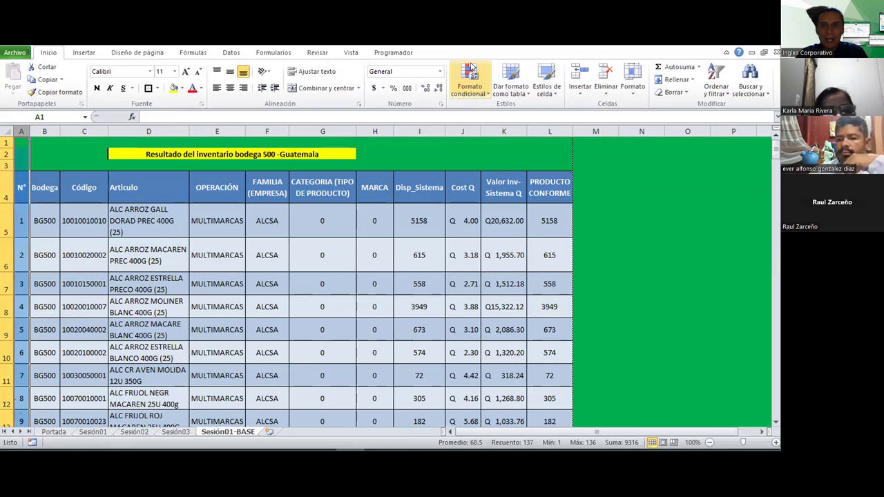
pyautogui.click(580, 69)
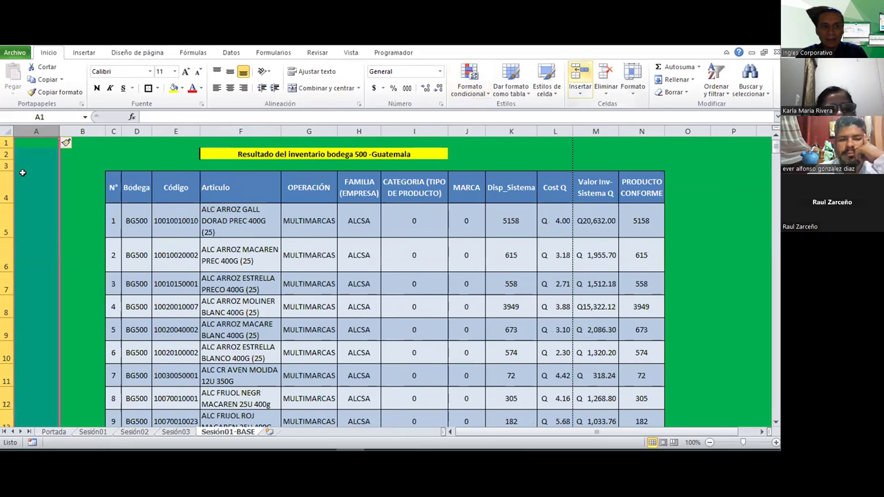
# Step: Delete the inserted empty columns A and B, then check cells D1–D3 around the title
pyautogui.moveTo(31, 183); pyautogui.dragTo(72, 184)
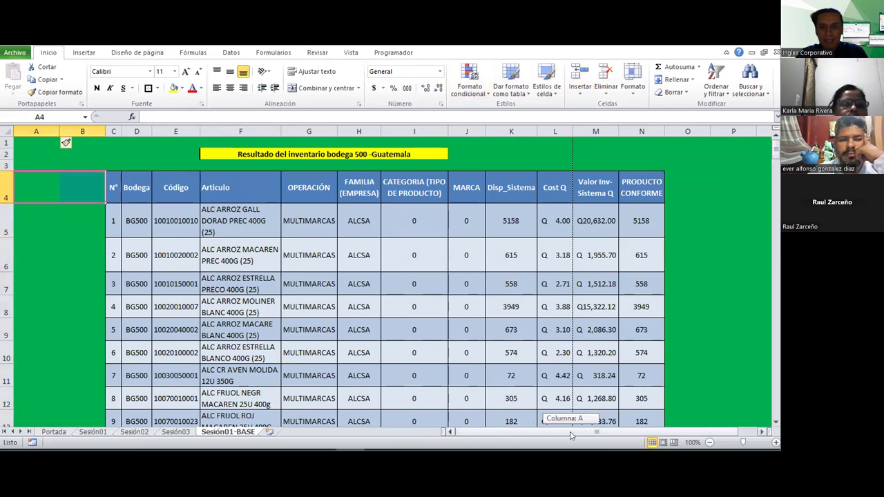
pyautogui.hscroll(1, 601, 297)
pyautogui.moveTo(543, 122); pyautogui.dragTo(588, 117)
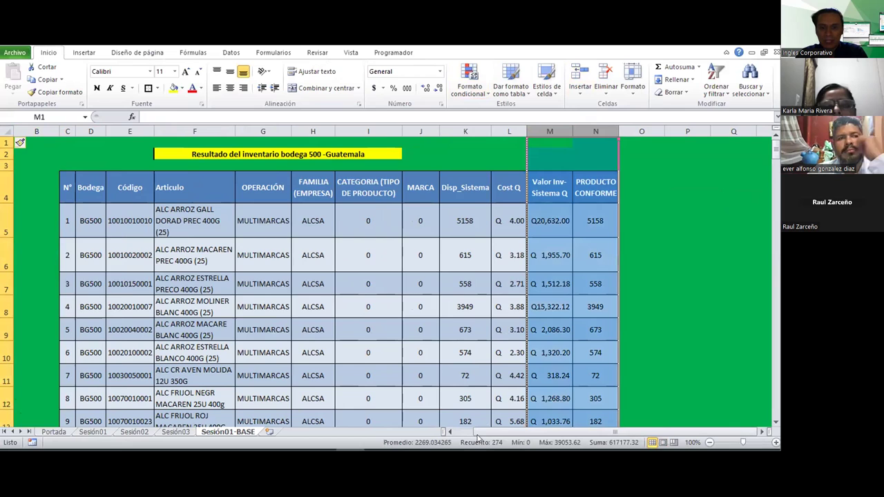
pyautogui.hscroll(-1, 460, 434)
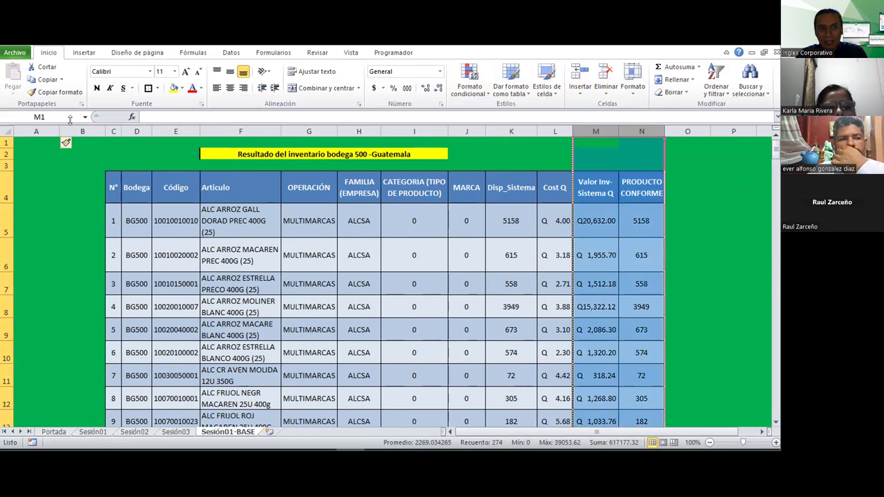
pyautogui.click(73, 125)
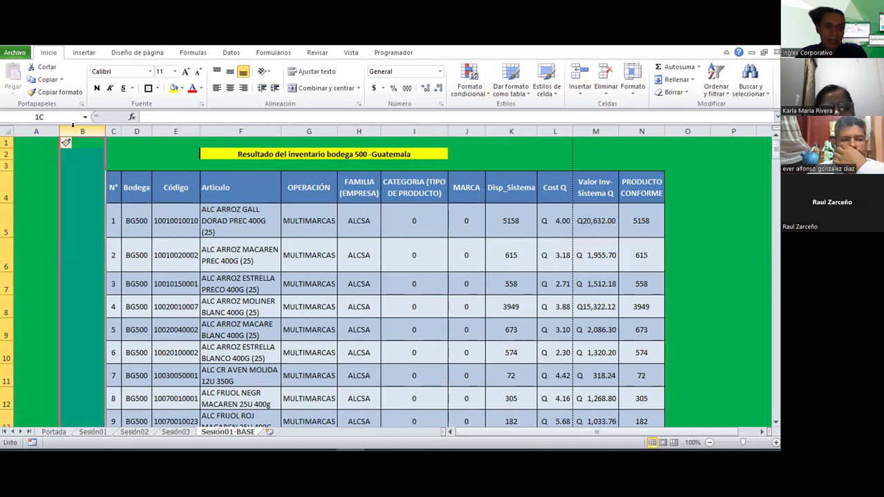
pyautogui.moveTo(20, 109); pyautogui.dragTo(18, 124)
pyautogui.rightClick(30, 219)
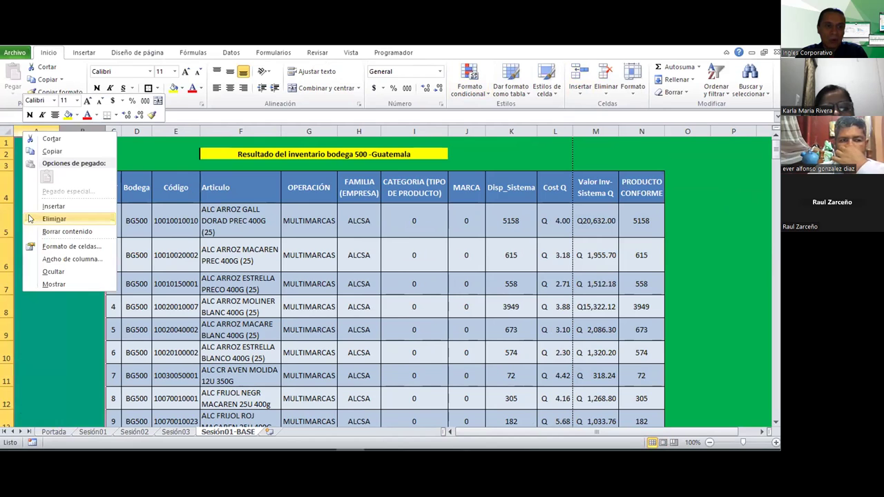
pyautogui.click(31, 219)
pyautogui.click(6, 162)
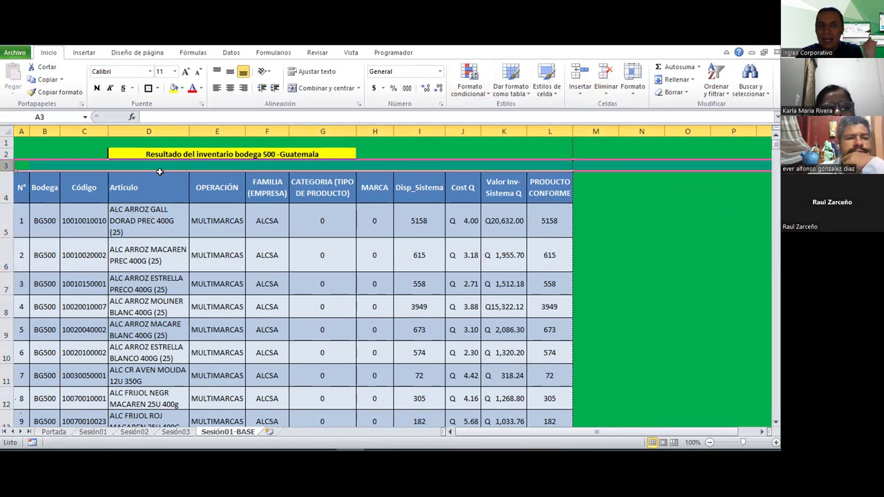
pyautogui.click(128, 144)
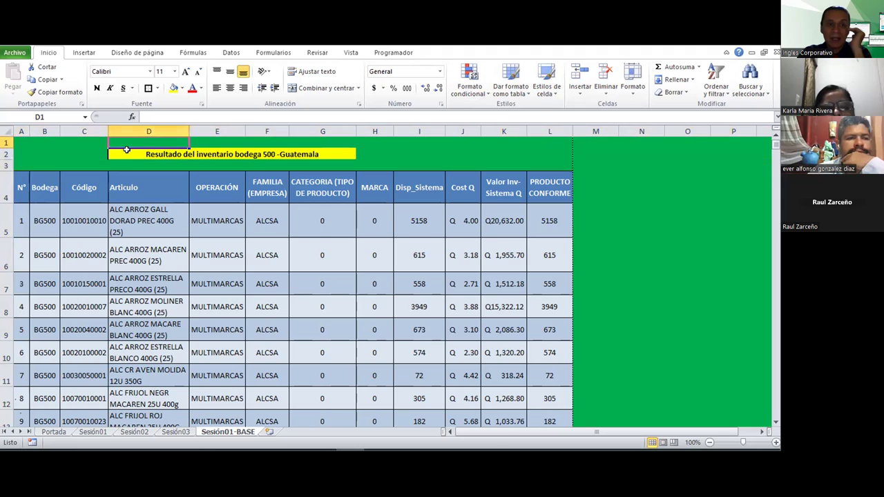
pyautogui.click(127, 152)
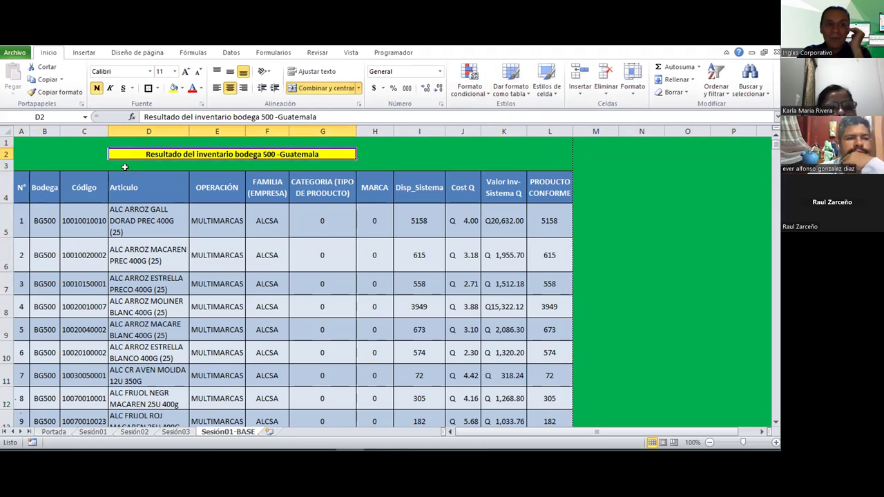
pyautogui.click(125, 165)
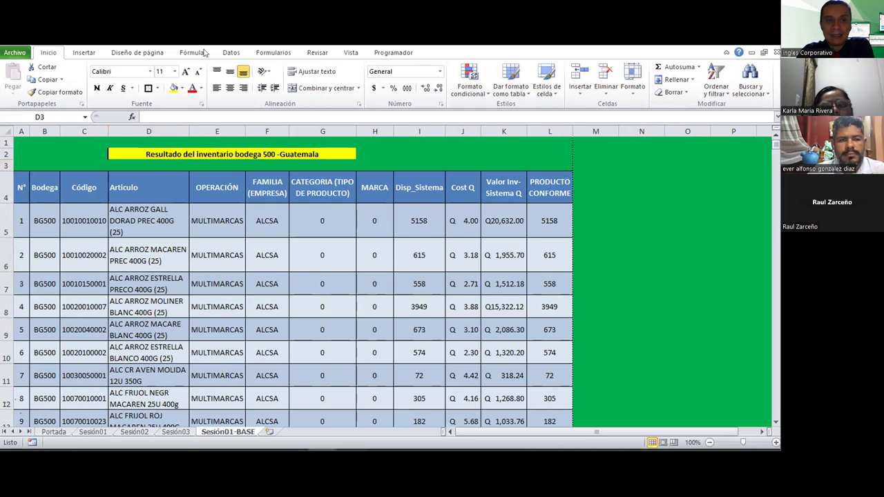
# Step: From Diseño de página, use Imprimir títulos to open Configurar página on its Hoja tab
pyautogui.click(151, 54)
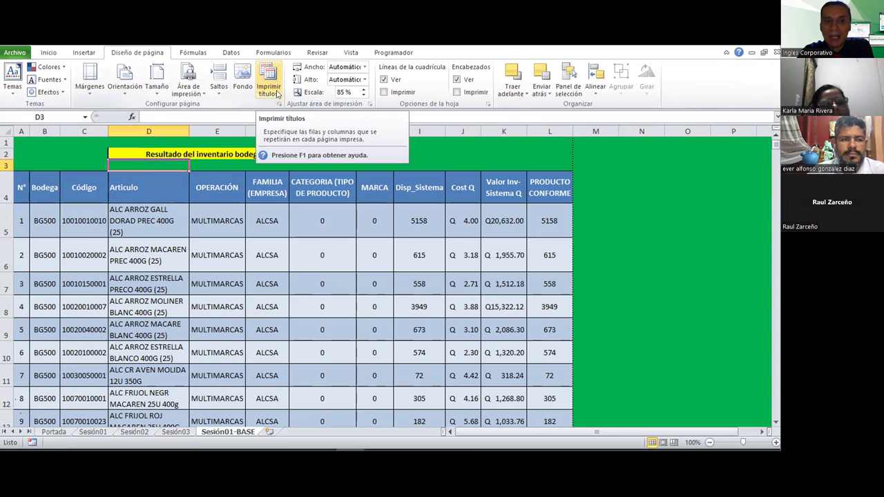
pyautogui.click(277, 93)
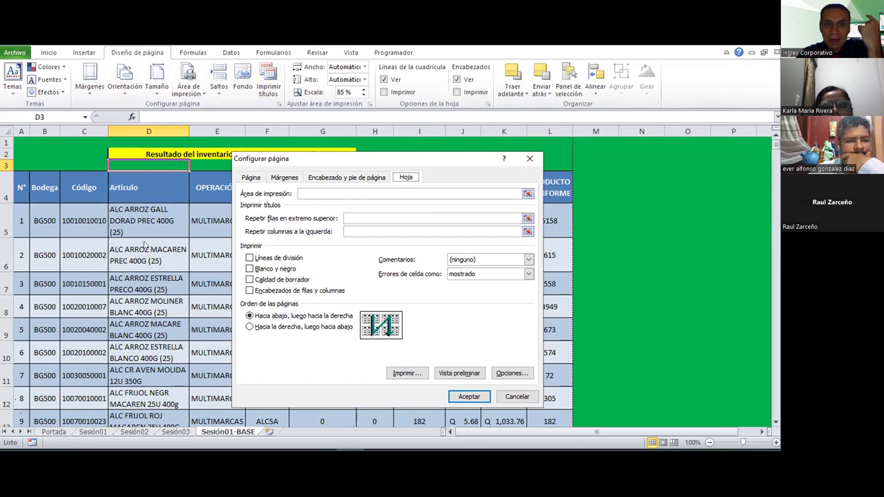
# Step: Confirm landscape, 85% scale, Letter and 300 ppp quality, then view the Márgenes settings
pyautogui.click(322, 177)
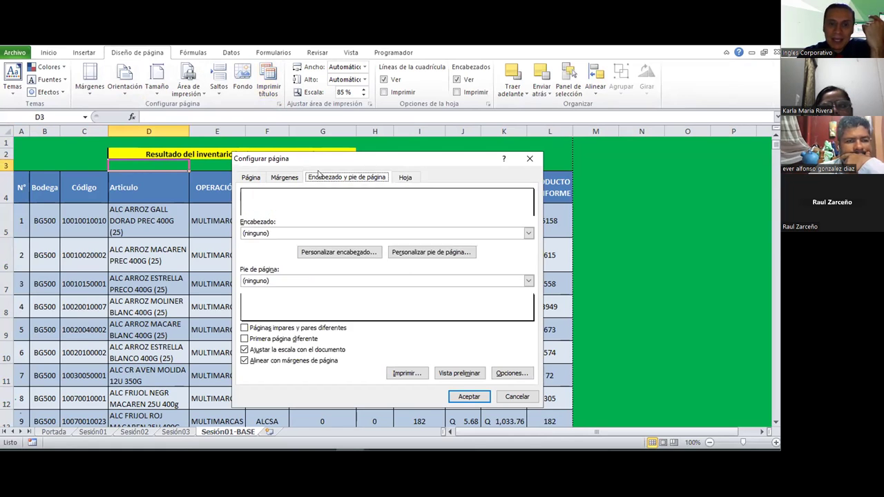
pyautogui.click(251, 178)
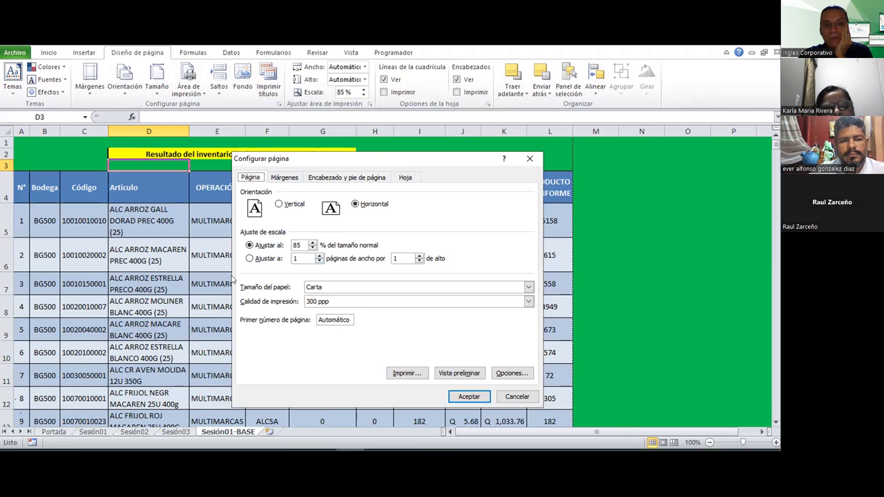
pyautogui.click(351, 304)
pyautogui.click(350, 301)
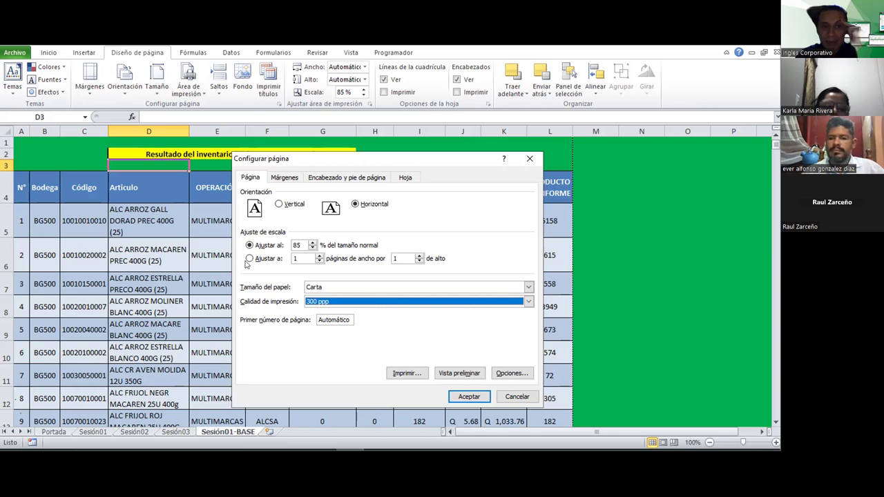
pyautogui.click(284, 178)
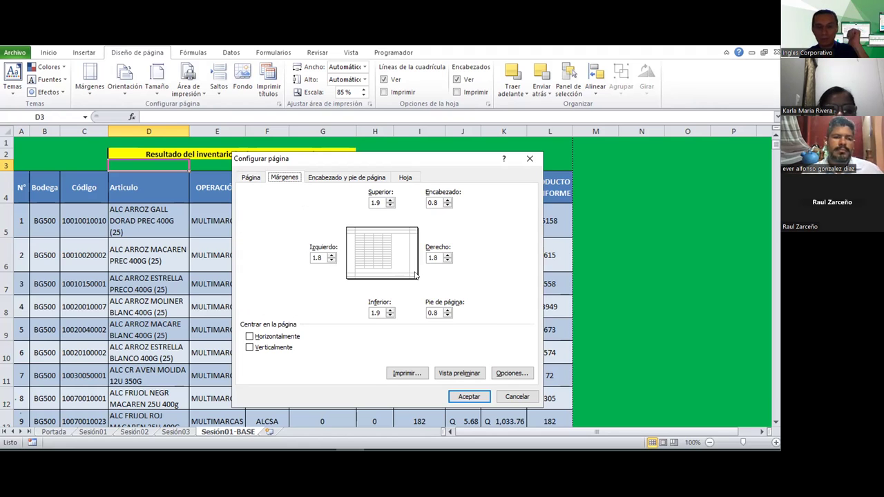
# Step: Leave horizontal and vertical centring off and headers/footers at none, returning to Hoja
pyautogui.click(269, 338)
pyautogui.click(268, 349)
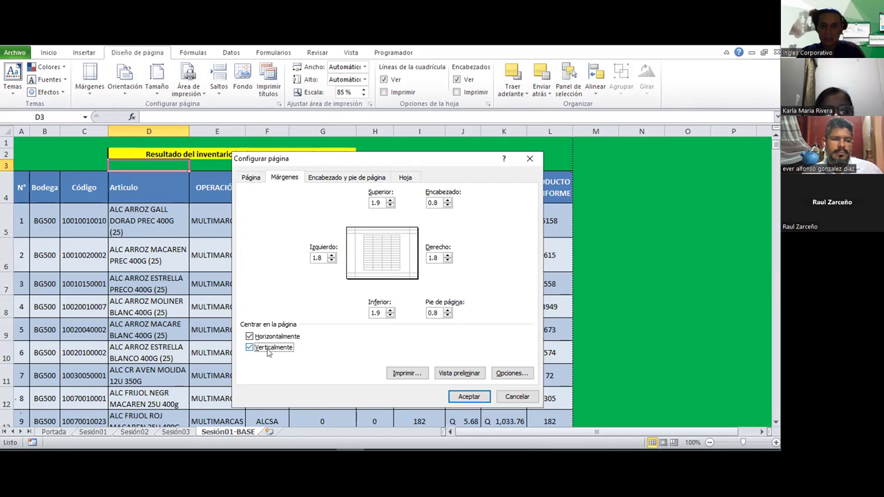
pyautogui.click(269, 349)
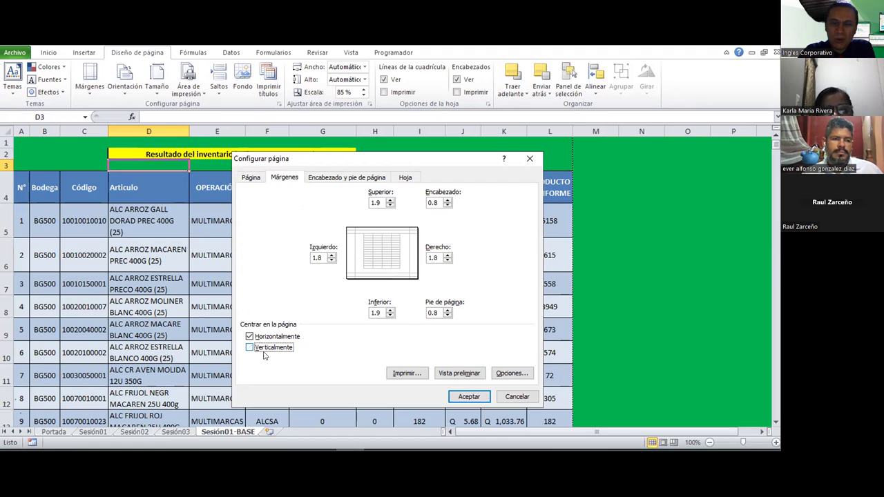
pyautogui.click(274, 337)
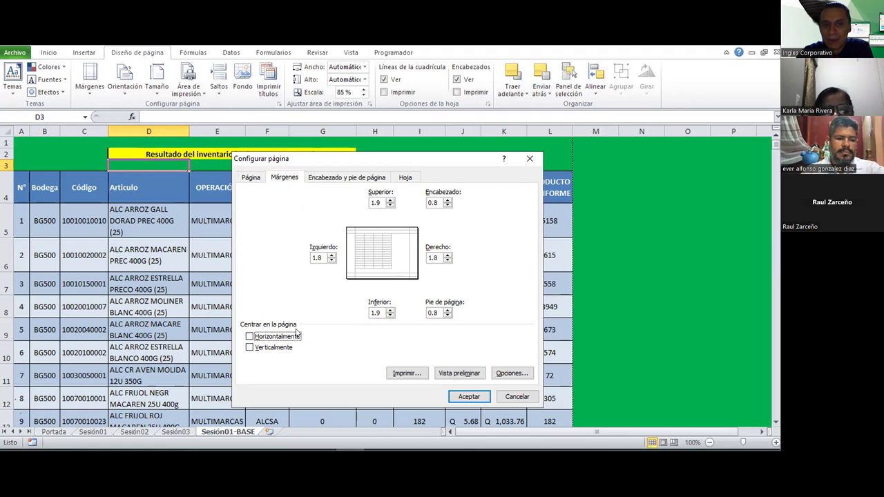
pyautogui.click(340, 178)
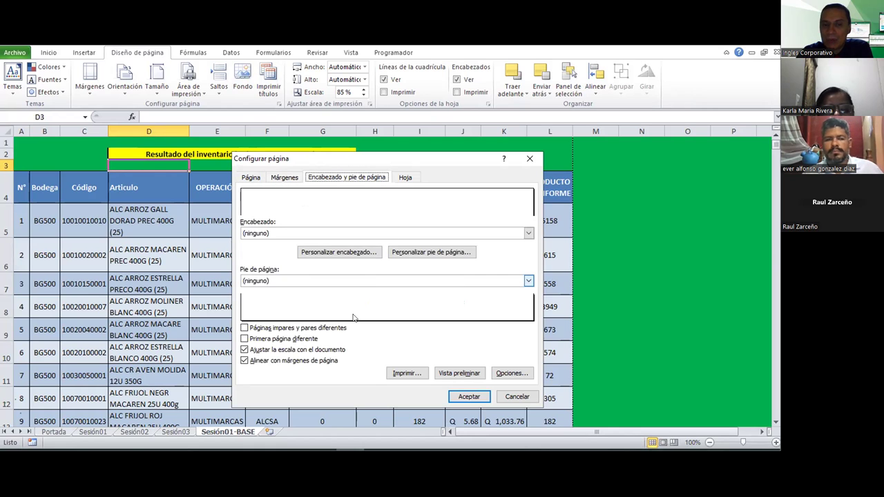
pyautogui.click(413, 180)
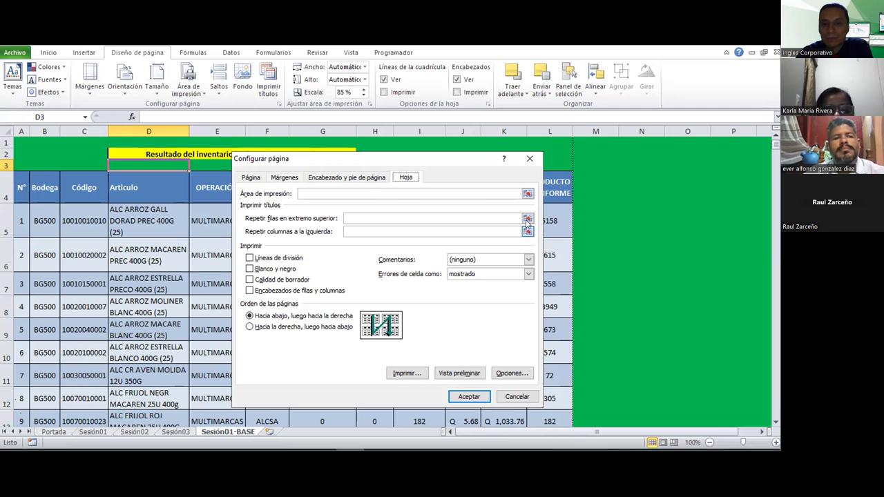
# Step: Set rows $1:$4 to repeat at the top of each printed page and confirm
pyautogui.click(528, 219)
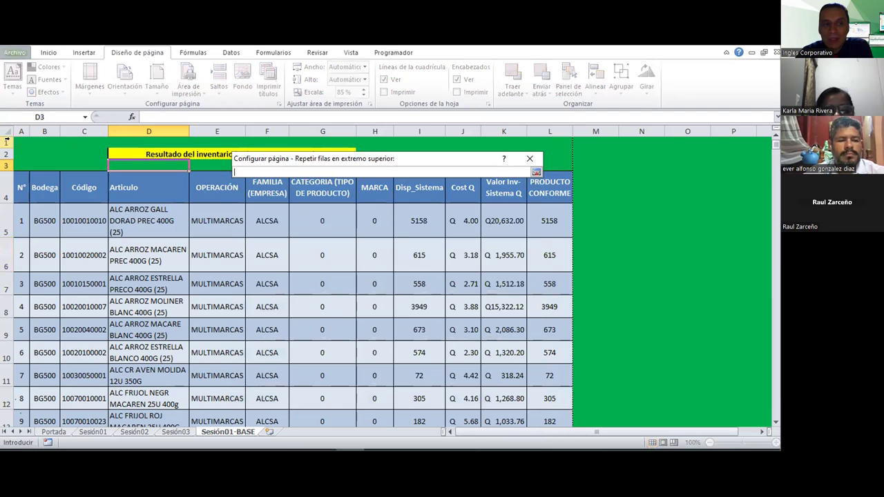
pyautogui.moveTo(6, 143); pyautogui.dragTo(6, 187)
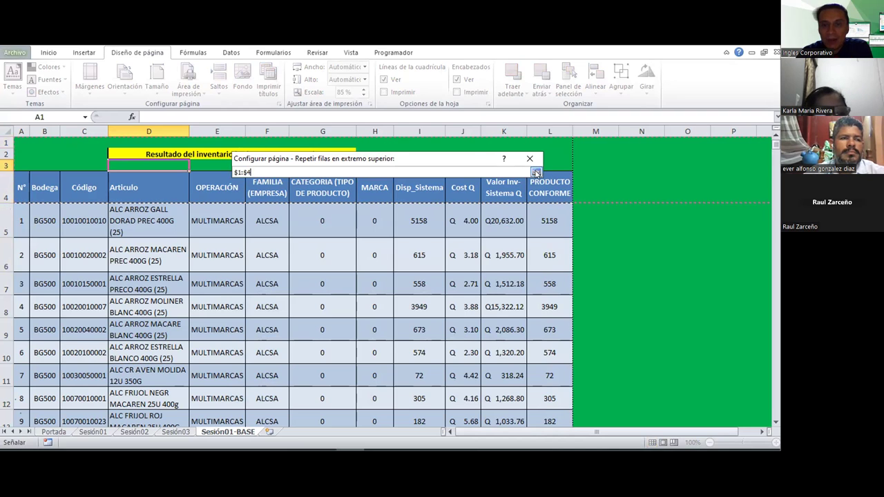
pyautogui.press('Return')
pyautogui.click(466, 400)
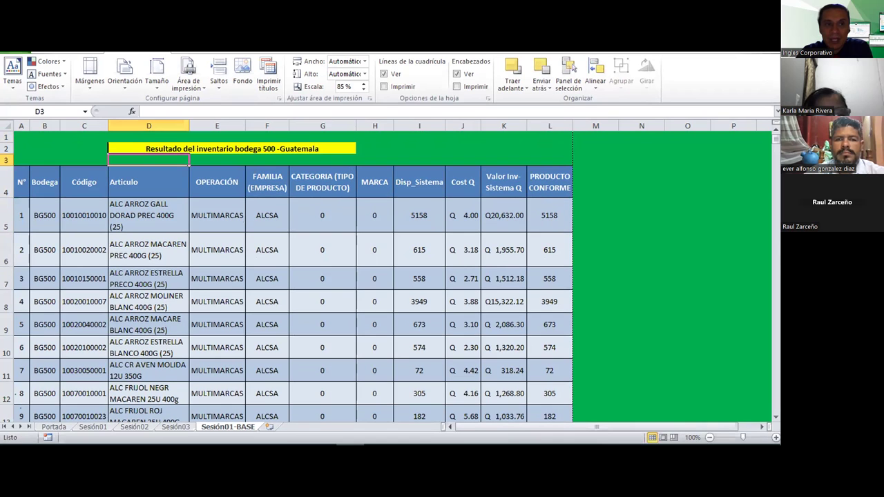
pyautogui.hotkey('ctrl', 'p')
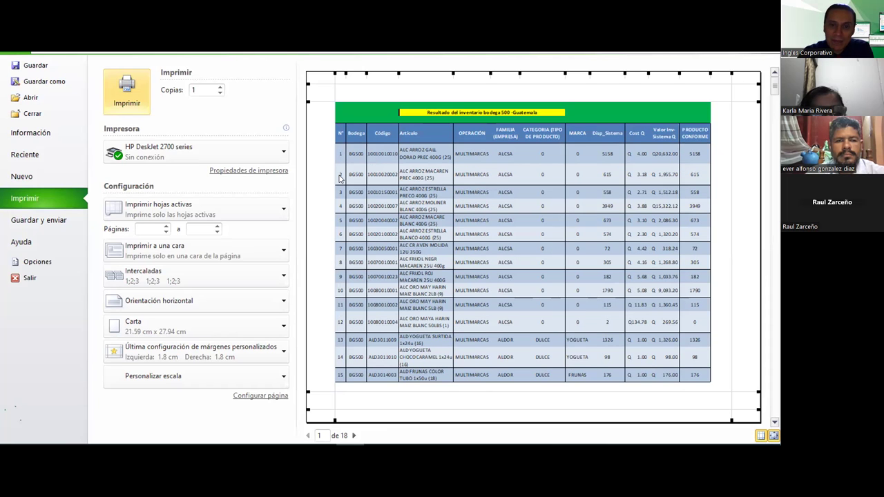
pyautogui.scroll(-1, 483, 178)
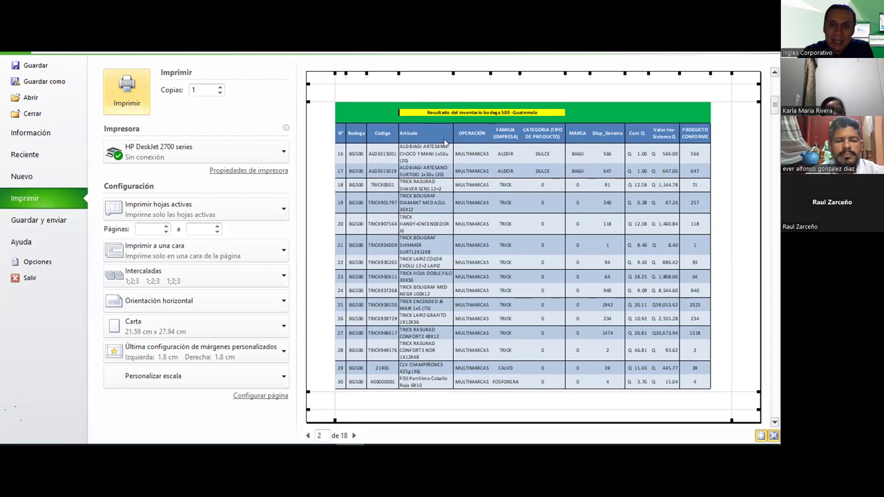
pyautogui.scroll(-1, 490, 138)
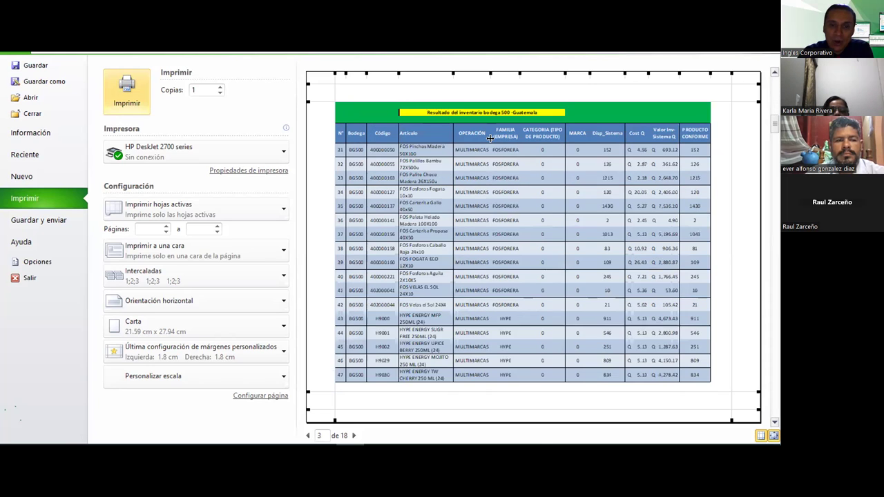
pyautogui.scroll(-1, 490, 138)
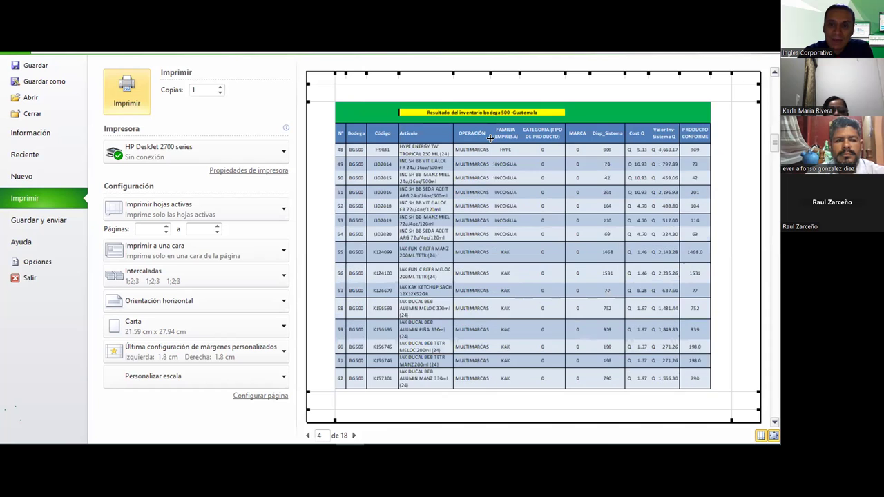
pyautogui.scroll(-1, 490, 138)
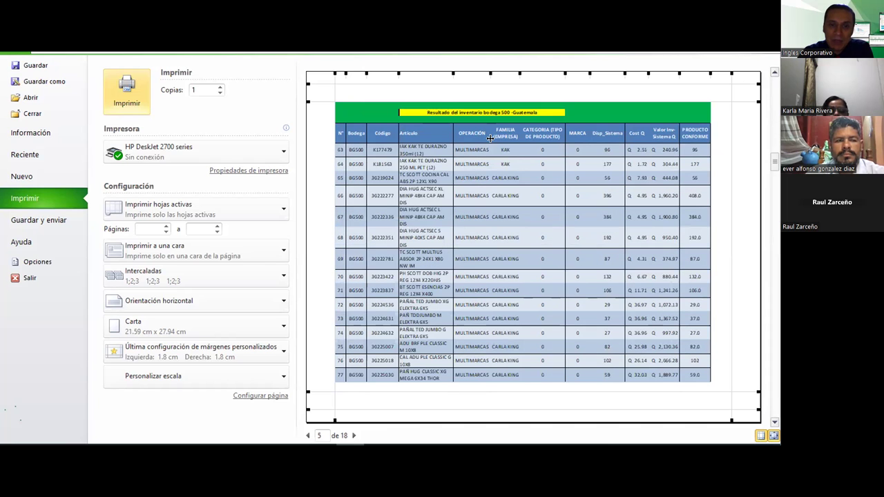
pyautogui.scroll(-2, 489, 138)
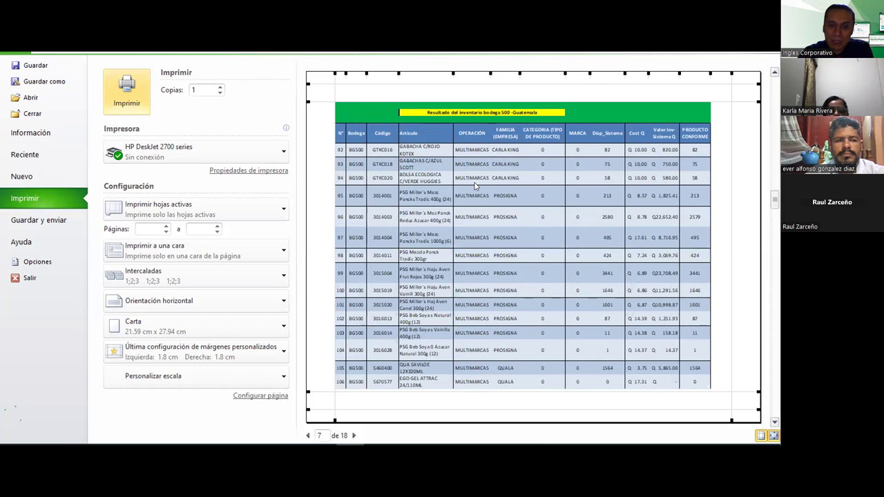
pyautogui.scroll(-1, 475, 186)
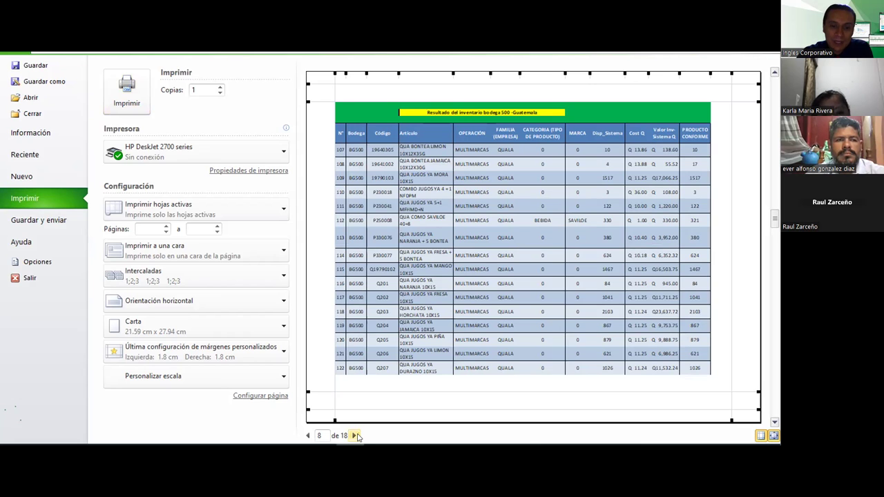
pyautogui.click(355, 436)
pyautogui.click(355, 436)
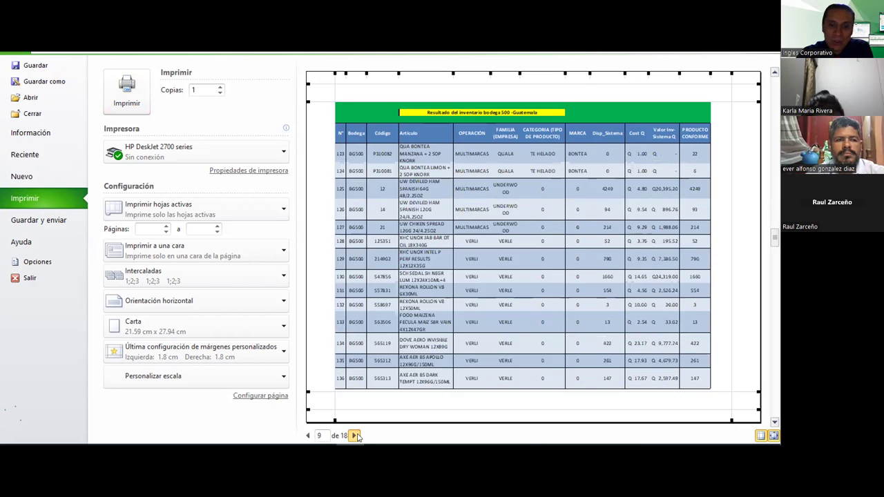
pyautogui.click(355, 436)
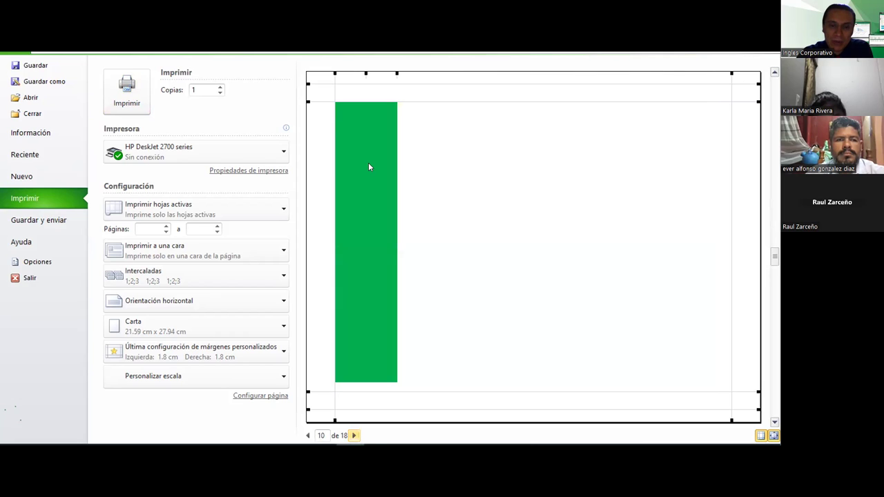
pyautogui.click(355, 436)
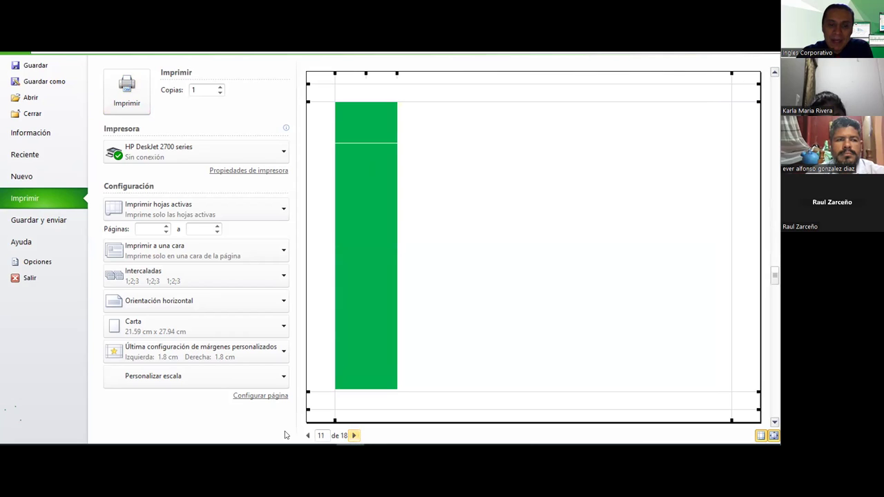
pyautogui.tripleClick(307, 436)
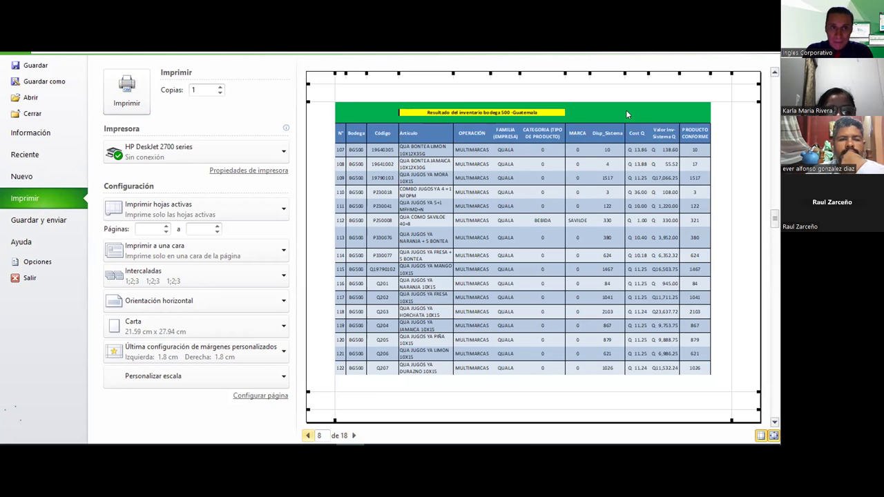
pyautogui.press('Escape')
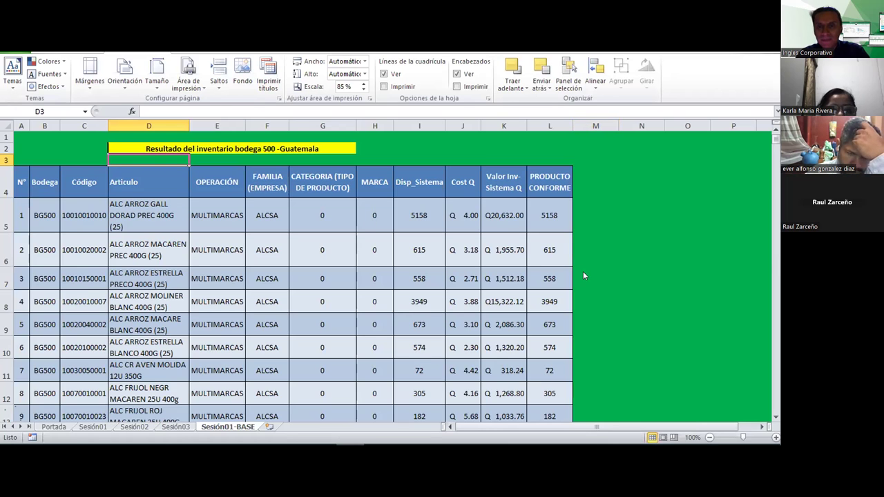
# Step: Preview the printout and scroll through its pages
pyautogui.hotkey('ctrl', 'p')
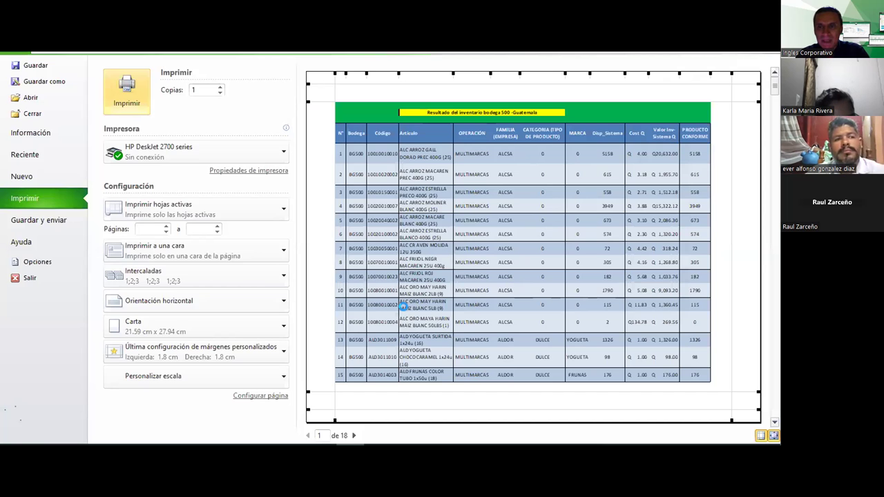
pyautogui.scroll(-3, 406, 312)
pyautogui.scroll(-6, 405, 312)
pyautogui.scroll(-1, 378, 196)
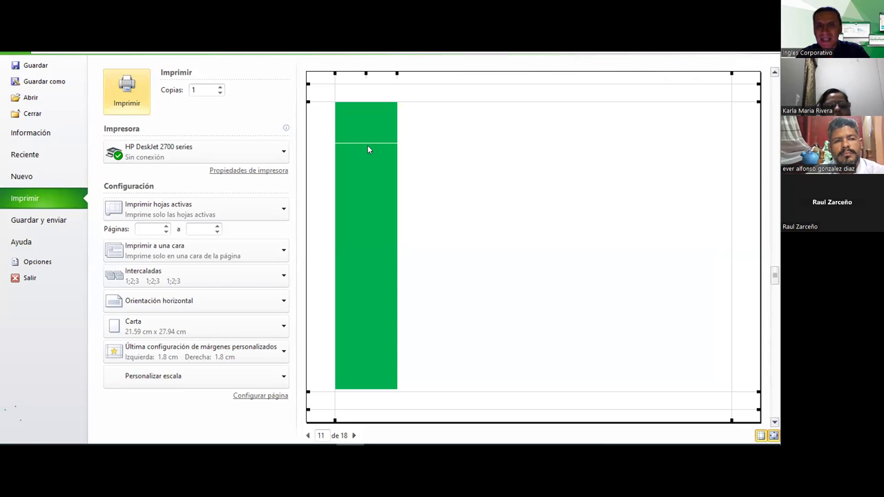
pyautogui.press('Escape')
# Step: Delete the empty green columns right of the table and recheck the 18-page preview
pyautogui.click(589, 121)
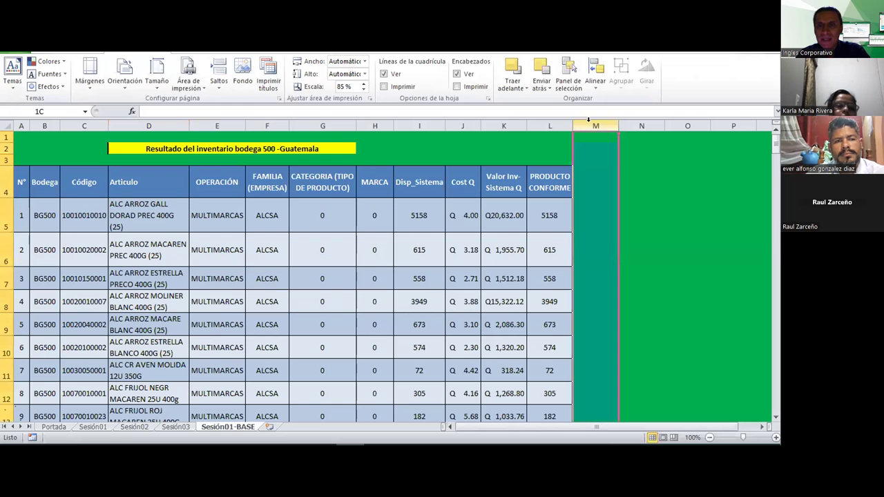
pyautogui.moveTo(732, 142); pyautogui.dragTo(626, 161)
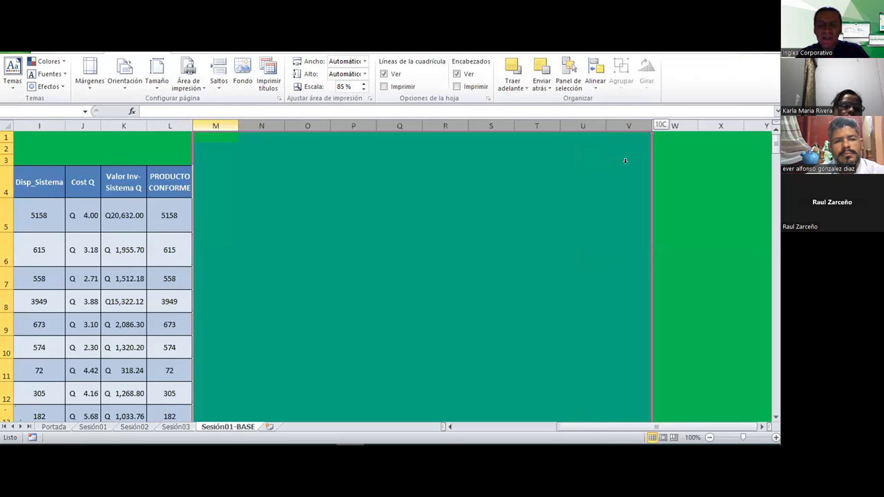
pyautogui.rightClick(502, 176)
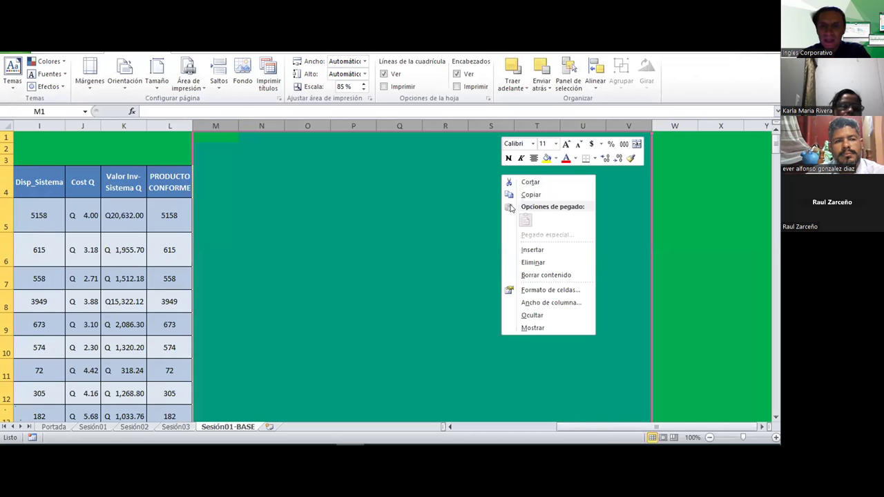
pyautogui.click(526, 261)
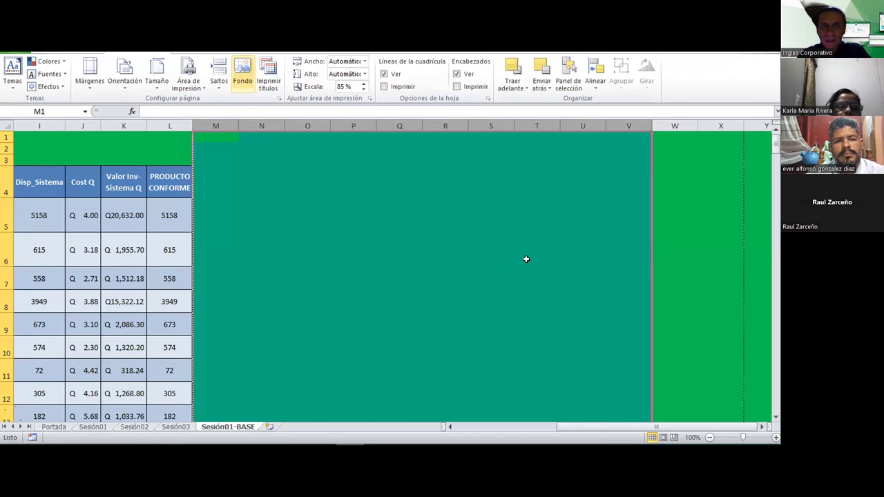
pyautogui.hotkey('ctrl', 'p')
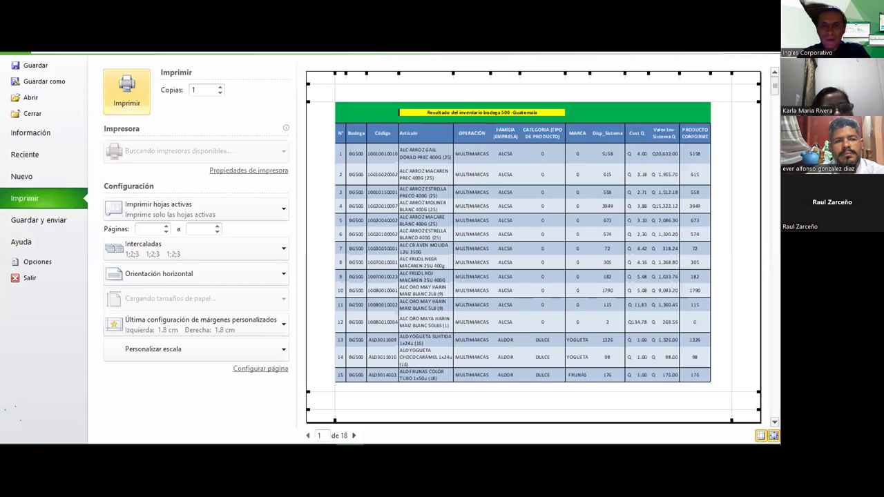
pyautogui.scroll(-1, 543, 306)
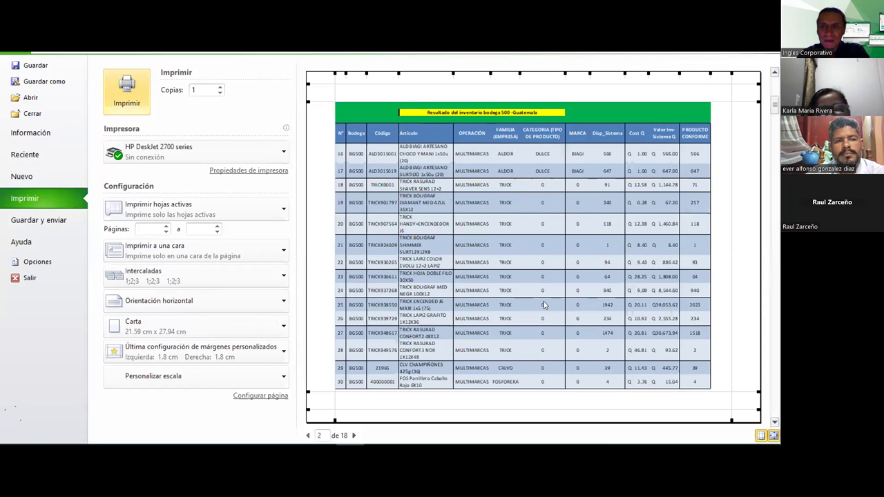
pyautogui.scroll(-5, 544, 305)
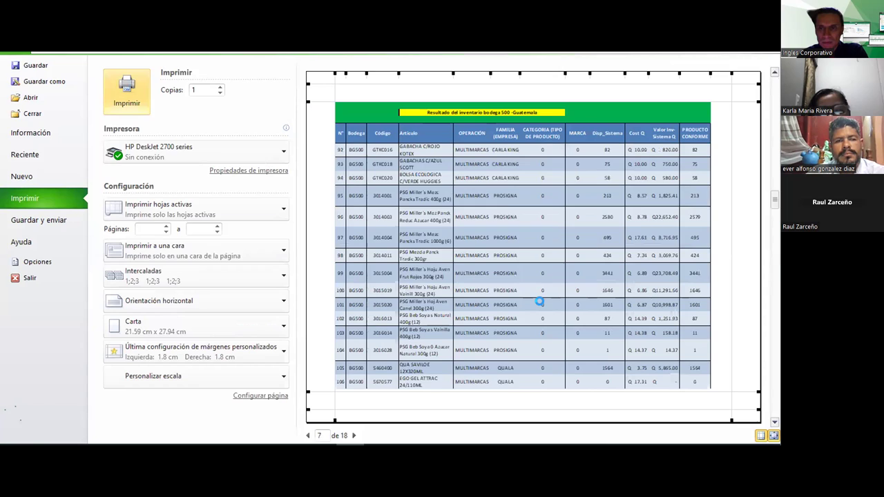
pyautogui.scroll(-3, 544, 306)
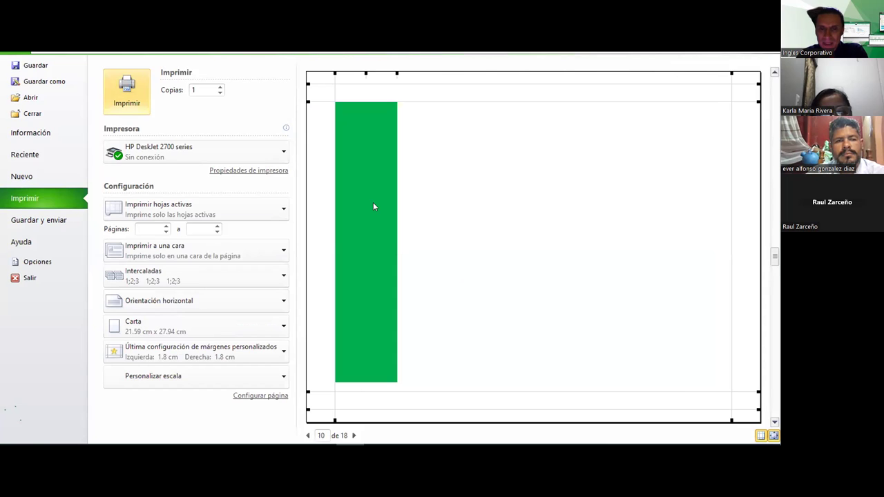
pyautogui.press('Escape')
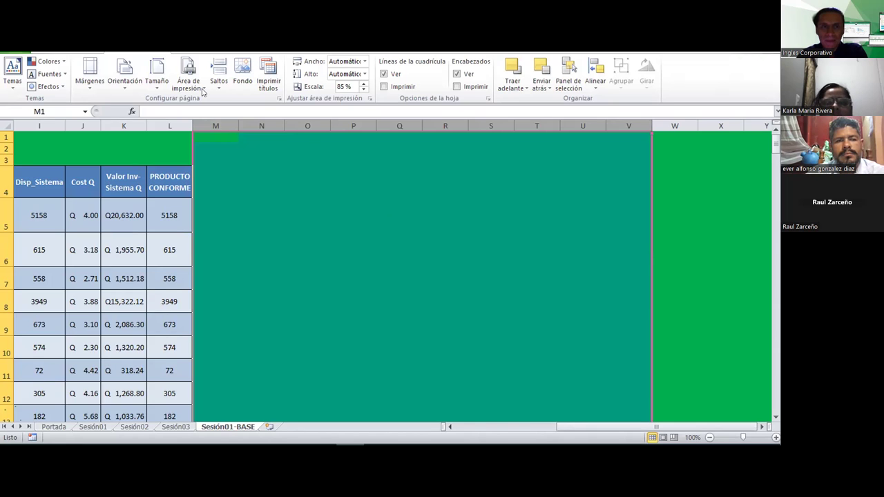
# Step: Clear the print area via Borrar área de impresión and preview the still 18 pages
pyautogui.click(216, 166)
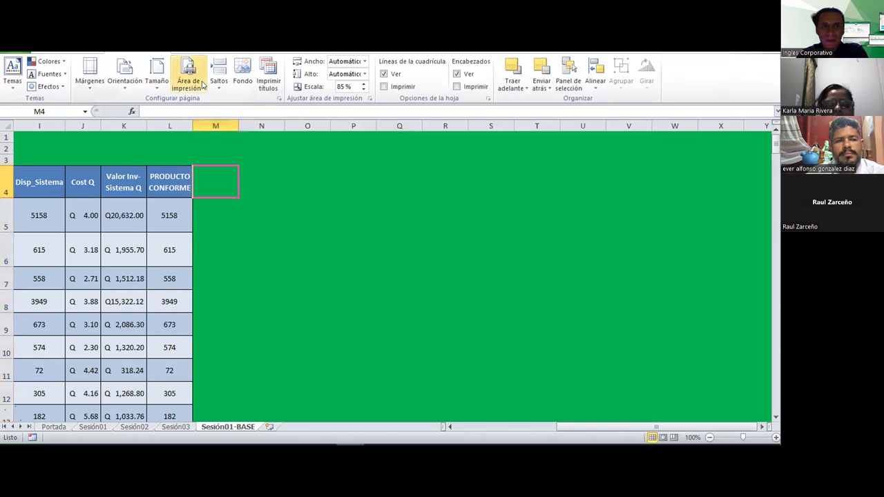
pyautogui.click(203, 85)
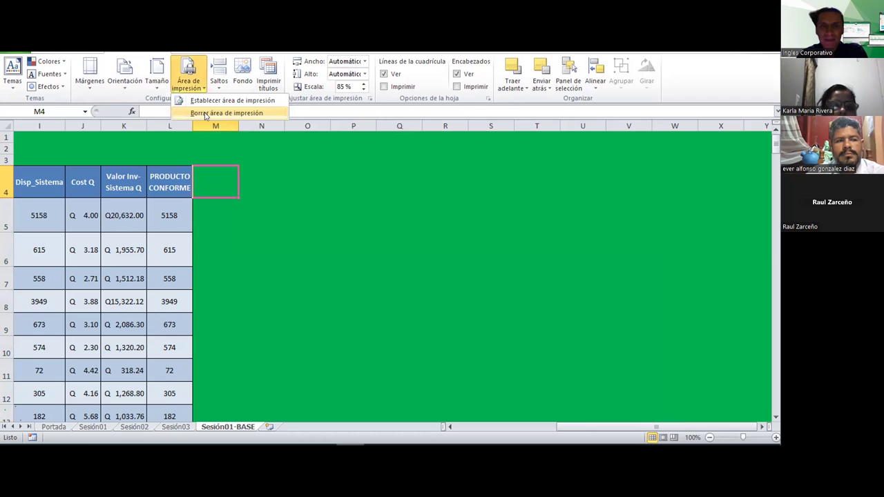
pyautogui.click(203, 113)
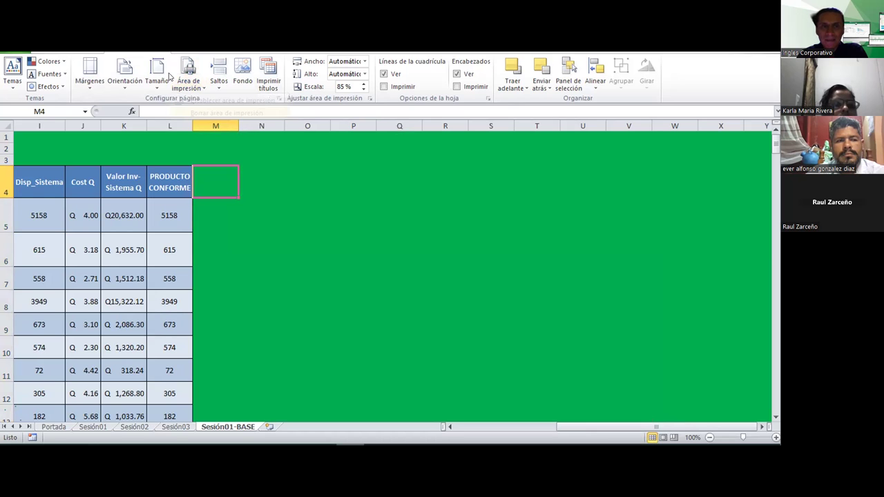
pyautogui.hotkey('ctrl', 'p')
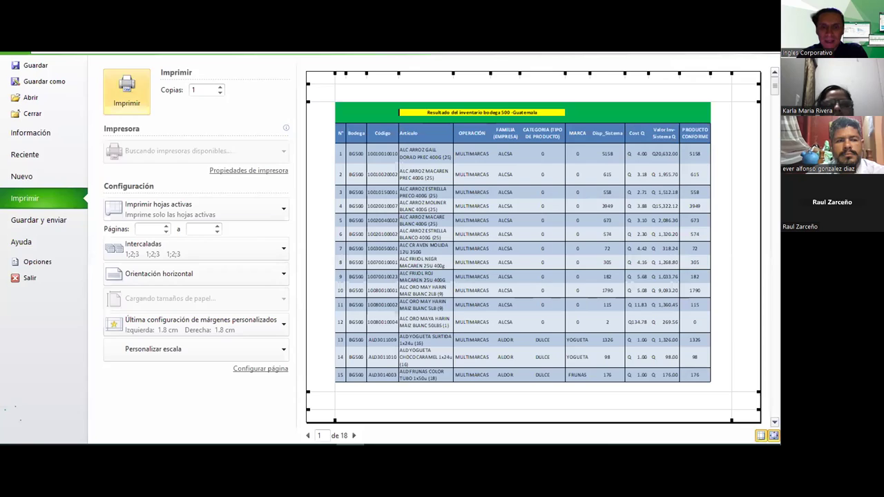
pyautogui.scroll(-4, 470, 254)
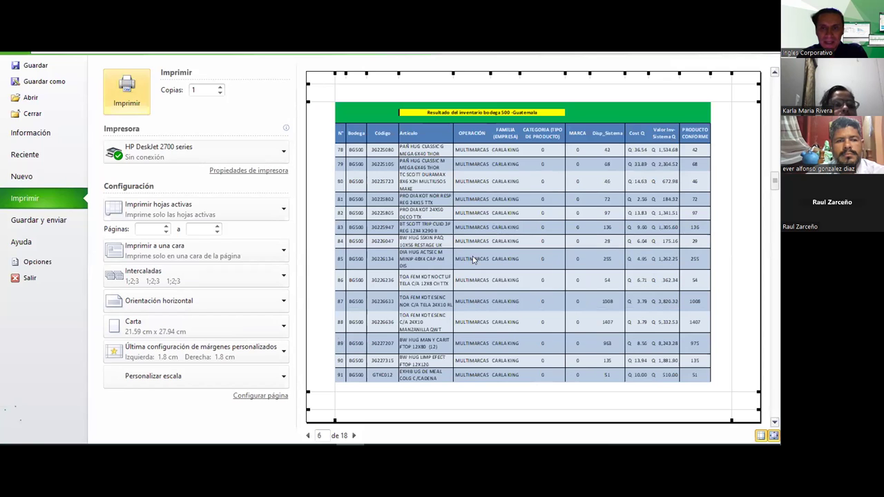
pyautogui.scroll(-3, 497, 192)
pyautogui.scroll(-2, 496, 192)
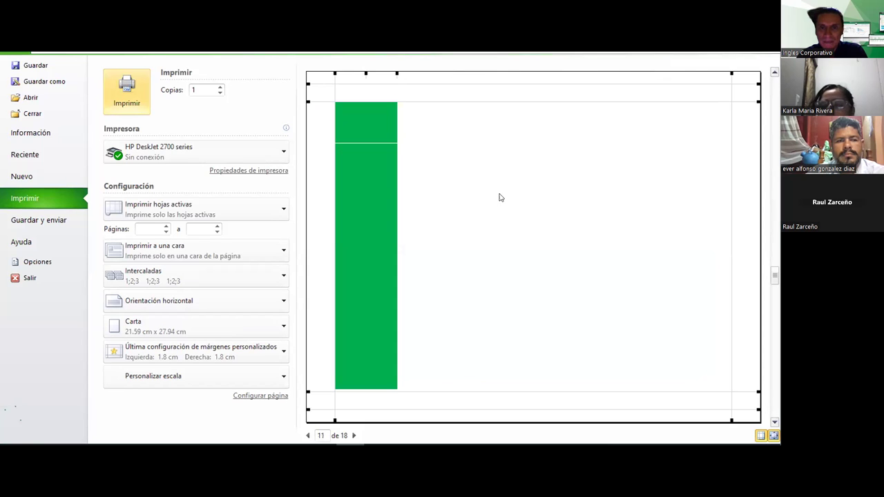
pyautogui.press('Escape')
# Step: Scroll down the sheet to the end of the table
pyautogui.scroll(-15, 217, 207)
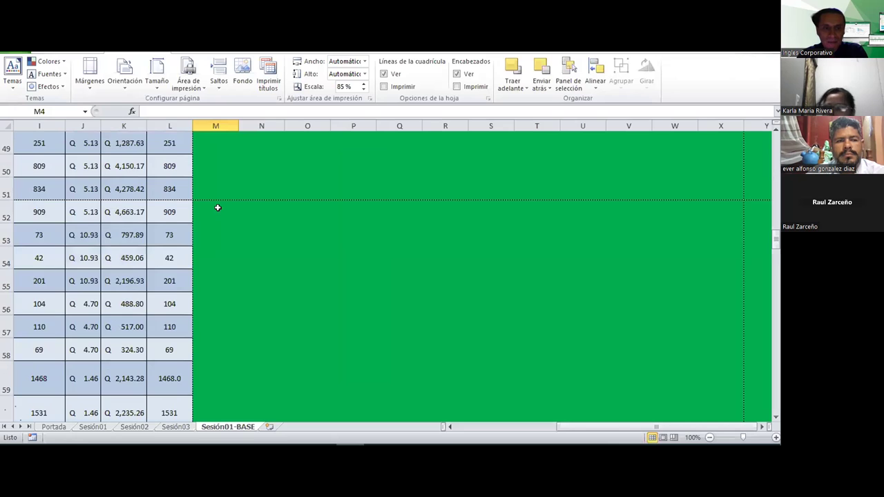
pyautogui.scroll(-10, 216, 208)
pyautogui.scroll(-10, 217, 208)
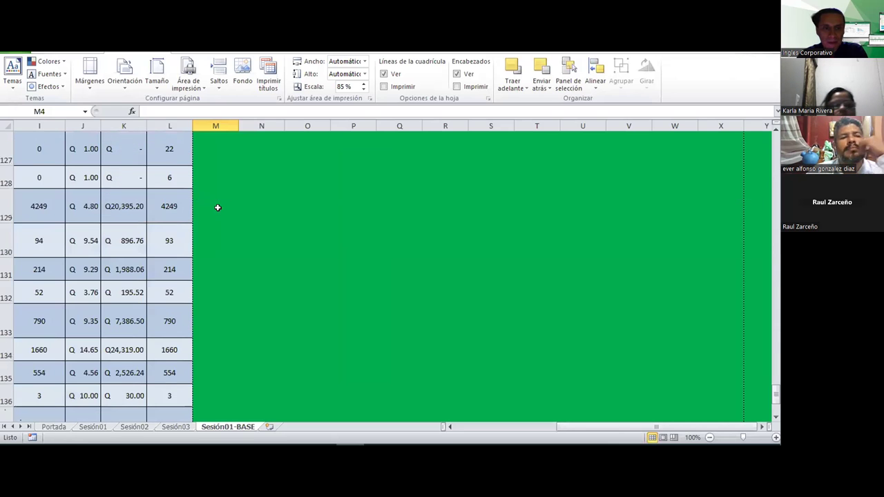
pyautogui.scroll(-7, 217, 207)
# Step: Delete columns M through AP and glance at the print preview
pyautogui.scroll(1, 217, 207)
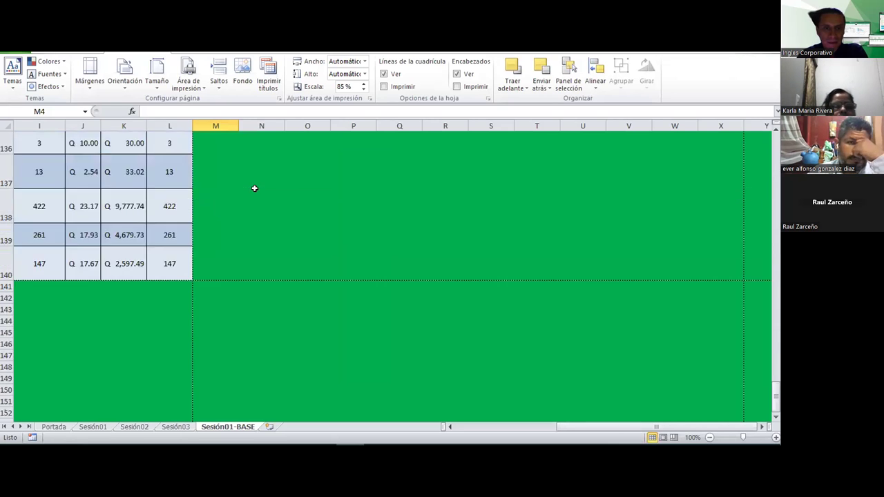
pyautogui.click(216, 126)
pyautogui.moveTo(216, 125); pyautogui.dragTo(725, 126)
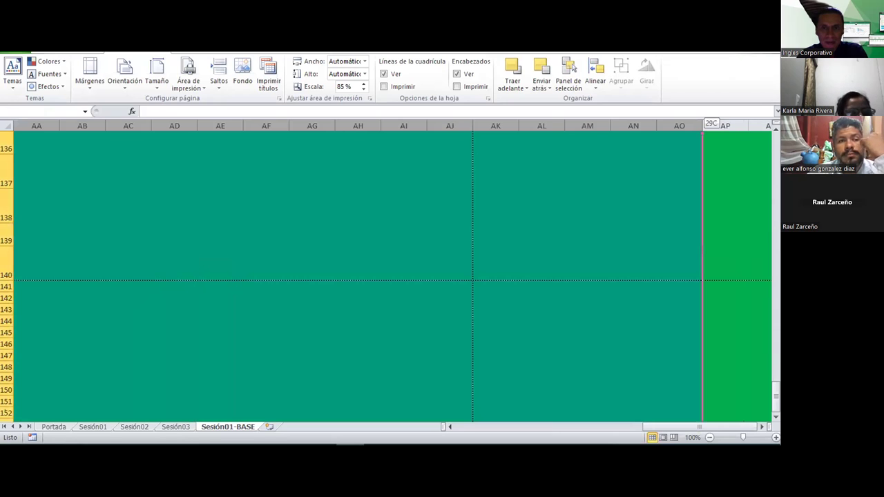
pyautogui.rightClick(288, 173)
pyautogui.click(311, 263)
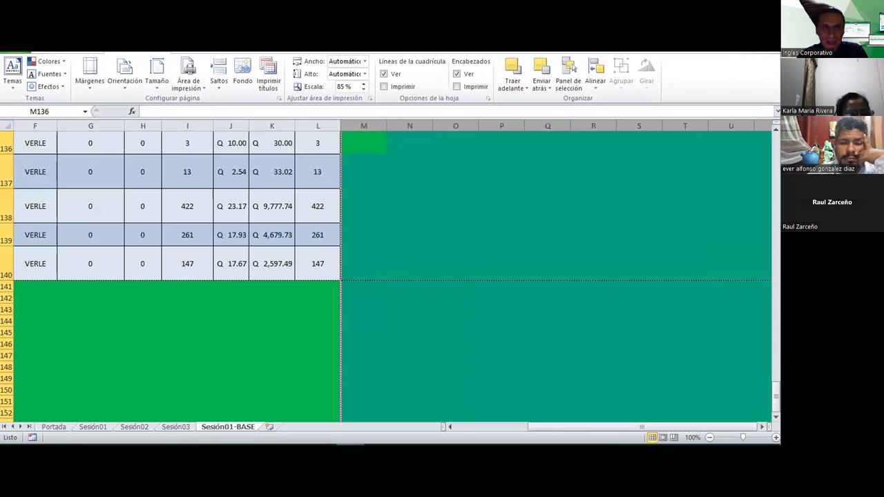
pyautogui.hotkey('ctrl', 'p')
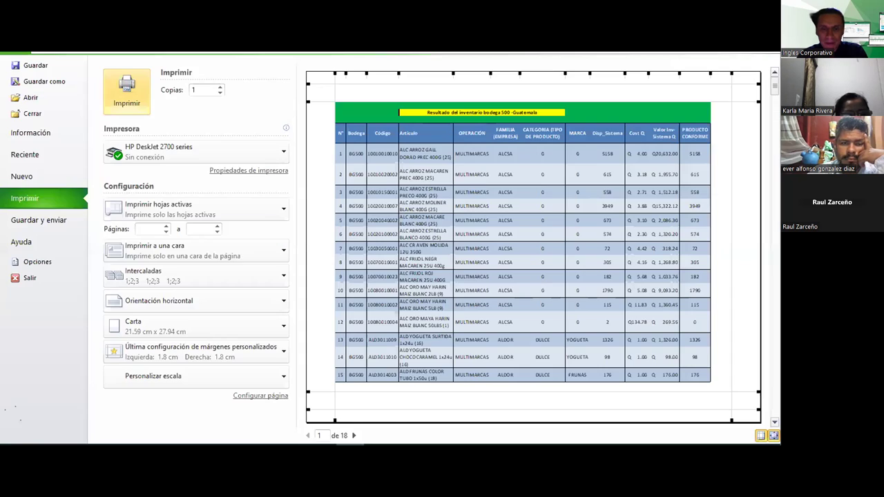
pyautogui.press('Escape')
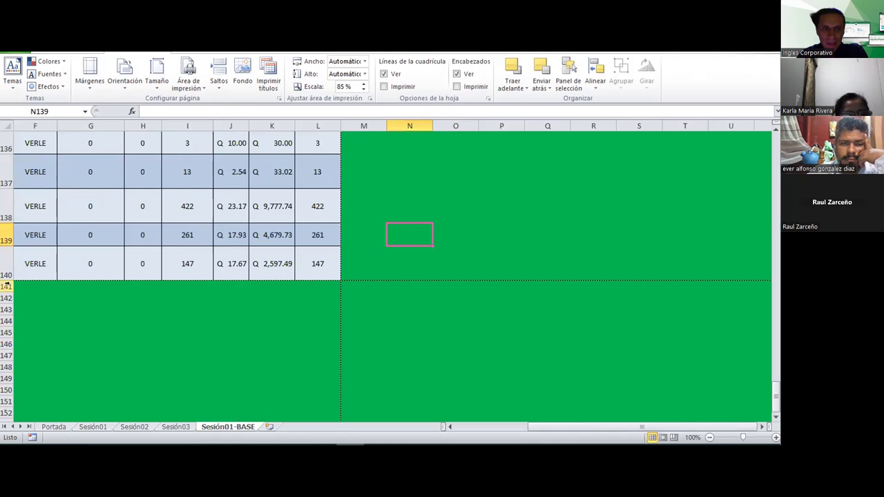
# Step: Remove the empty rows 141 to 199 below the table
pyautogui.moveTo(5, 285); pyautogui.dragTo(35, 393)
pyautogui.rightClick(73, 325)
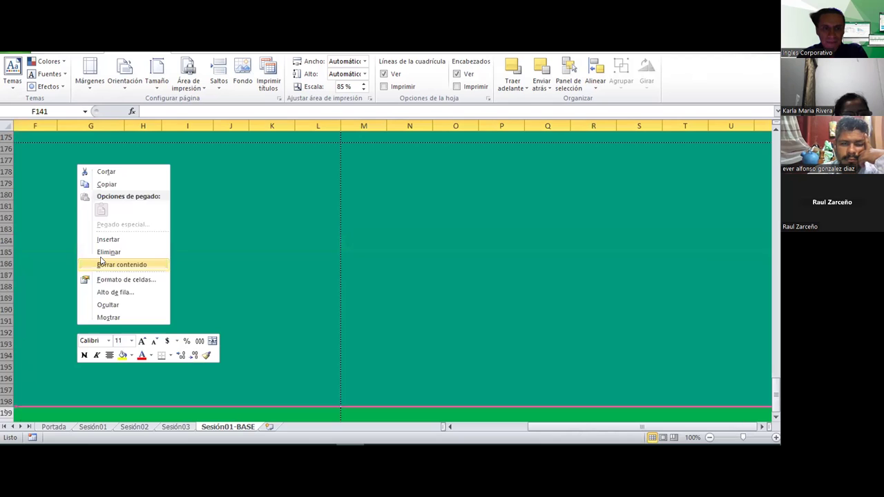
pyautogui.click(105, 252)
# Step: Delete columns M through X and check the preview page count
pyautogui.click(364, 117)
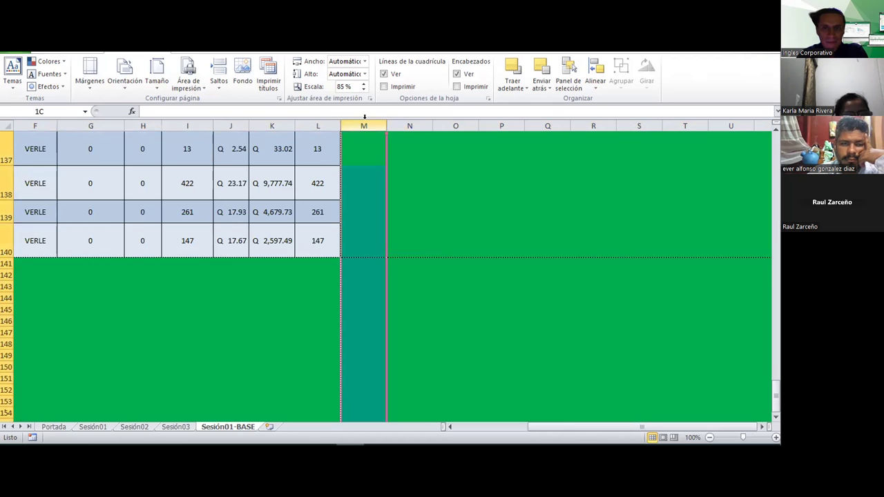
pyautogui.moveTo(364, 126); pyautogui.dragTo(454, 221)
pyautogui.rightClick(454, 223)
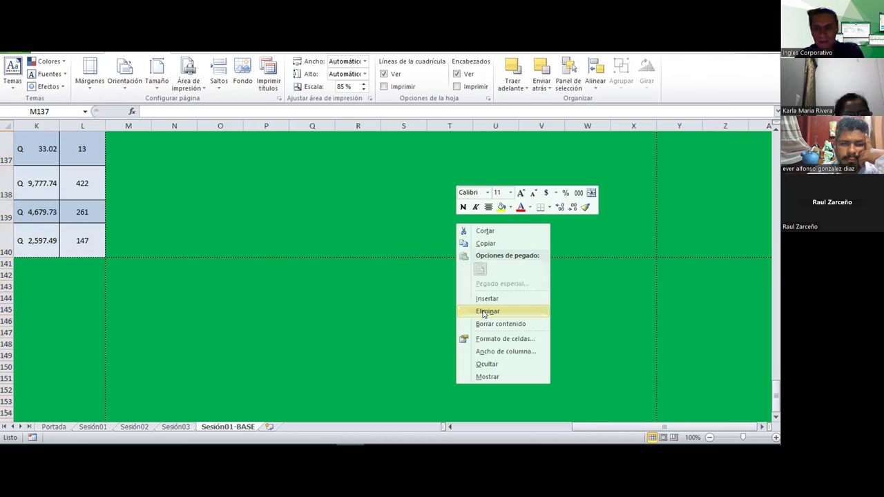
pyautogui.click(488, 311)
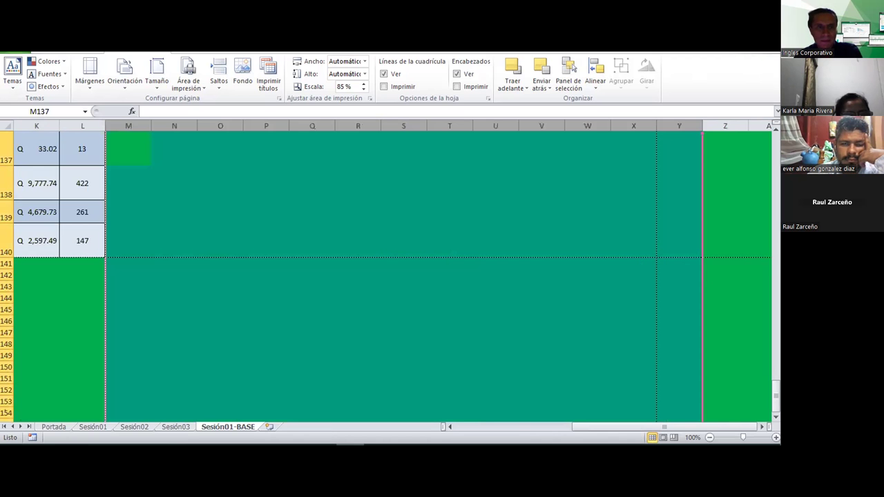
pyautogui.hotkey('ctrl', 'p')
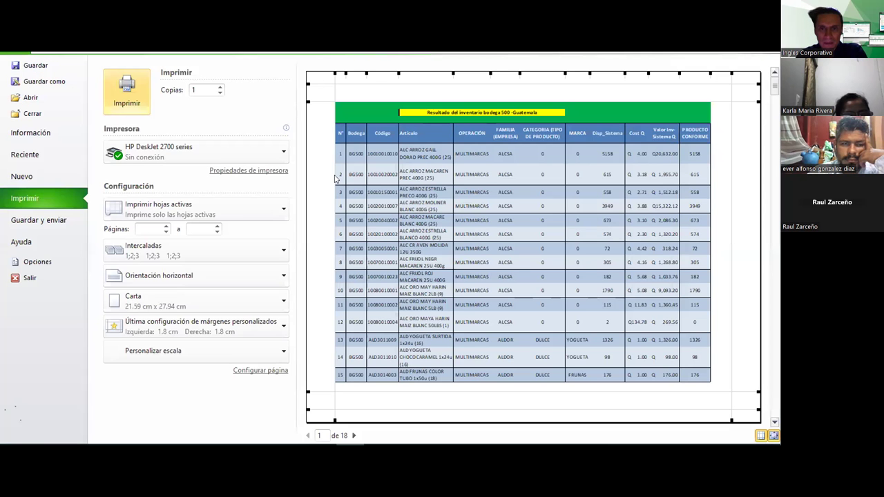
pyautogui.scroll(-1, 515, 261)
pyautogui.scroll(-9, 517, 262)
# Step: Select the entire sheet, clear its print area, and preview to refresh page breaks
pyautogui.press('Escape')
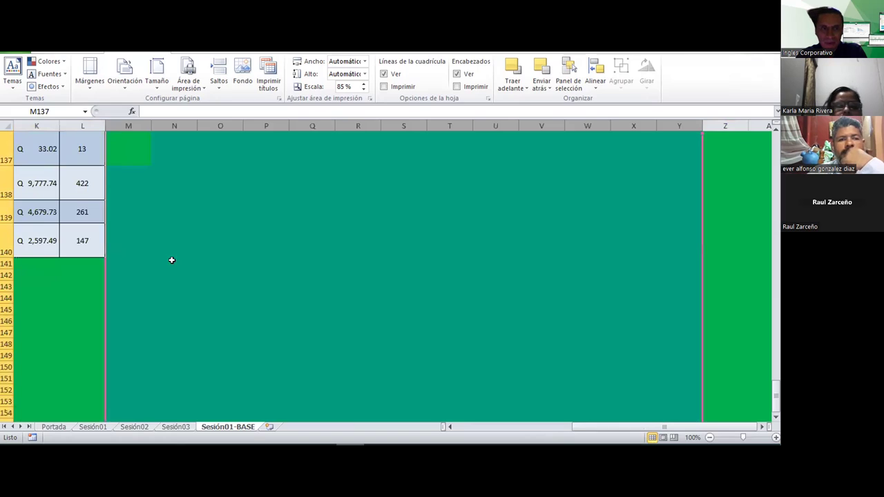
pyautogui.scroll(10, 69, 230)
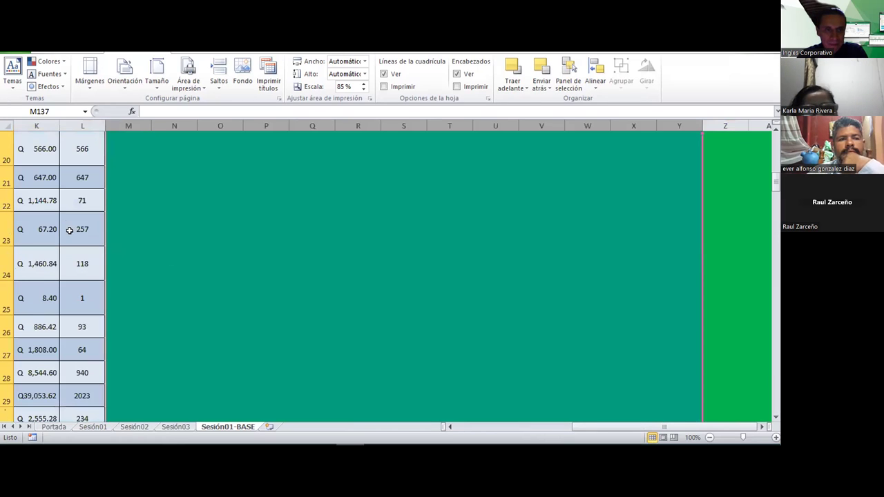
pyautogui.scroll(15, 69, 230)
pyautogui.click(130, 213)
pyautogui.click(188, 76)
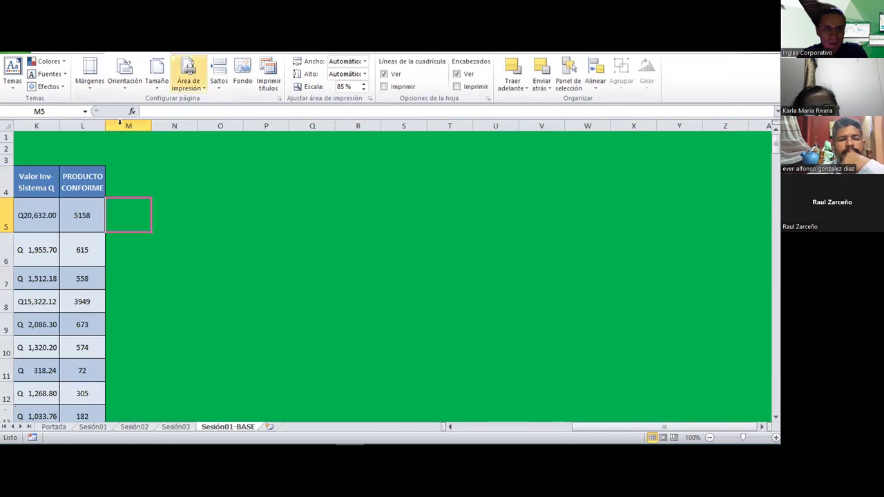
pyautogui.click(9, 123)
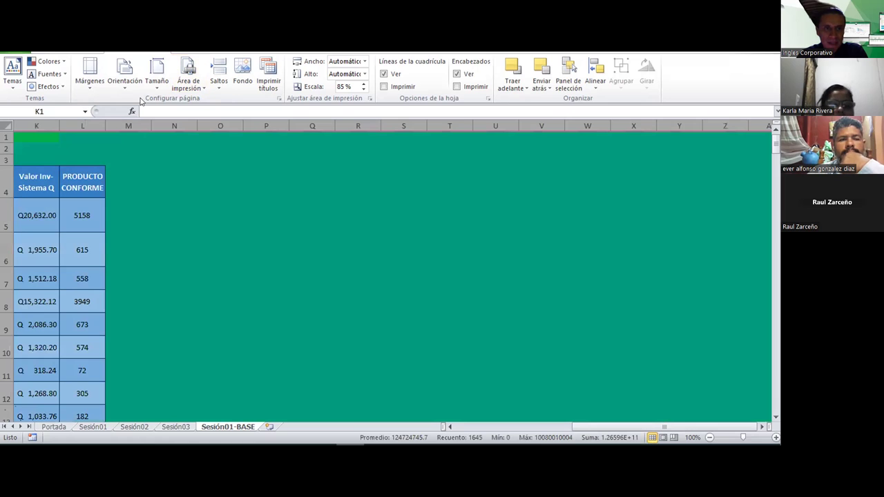
pyautogui.click(188, 75)
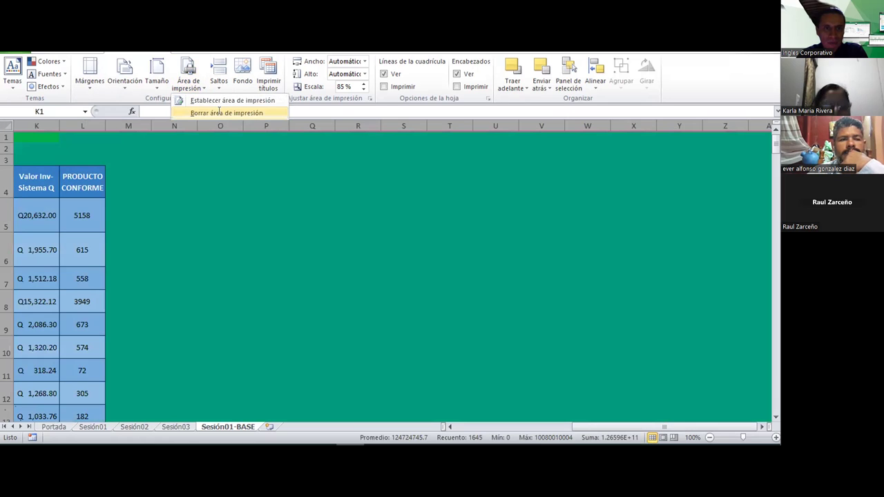
pyautogui.click(173, 226)
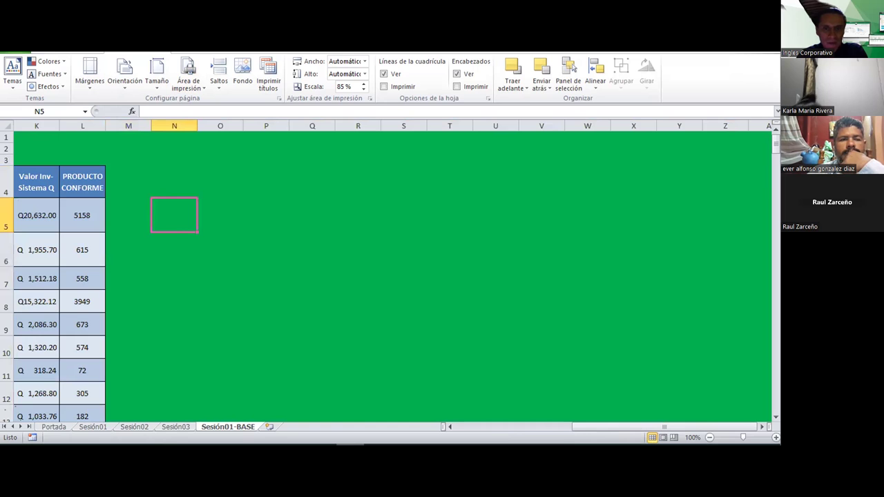
pyautogui.hotkey('ctrl', 'p')
pyautogui.press('Escape')
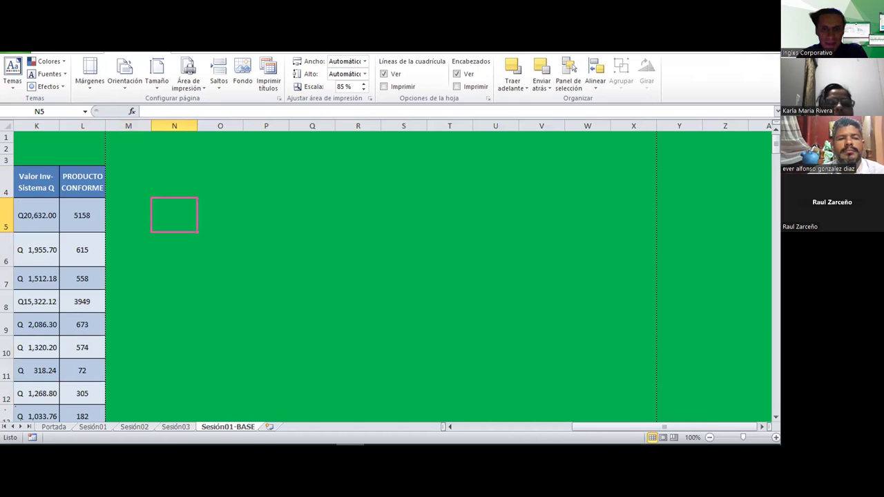
# Step: Switch to Page Break Preview and scroll through the page layout
pyautogui.click(673, 437)
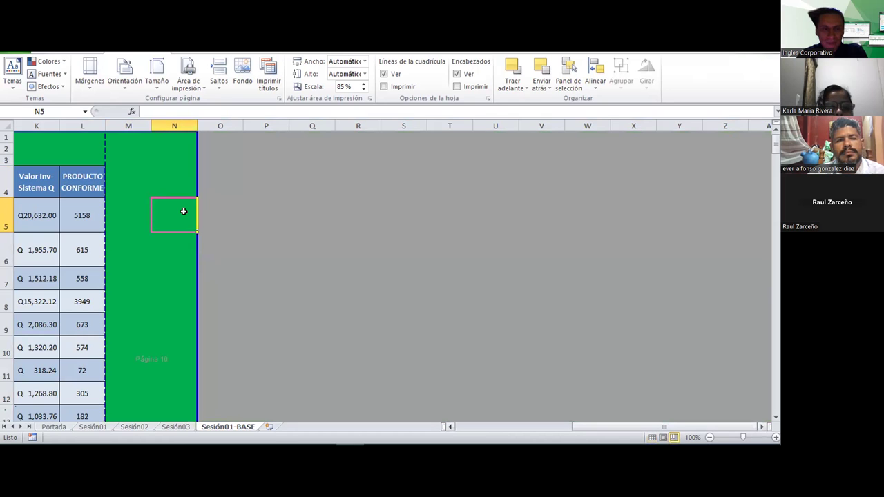
pyautogui.scroll(-15, 184, 212)
pyautogui.scroll(-20, 184, 211)
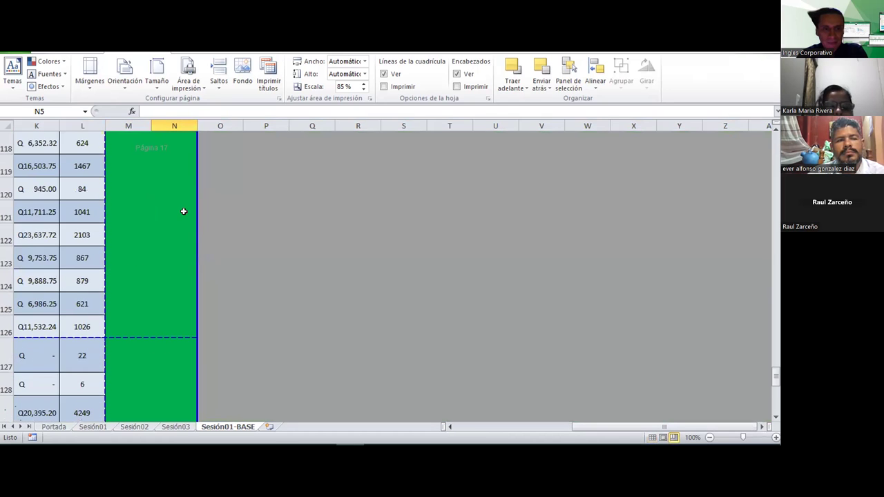
pyautogui.scroll(1, 184, 211)
pyautogui.scroll(-3, 184, 211)
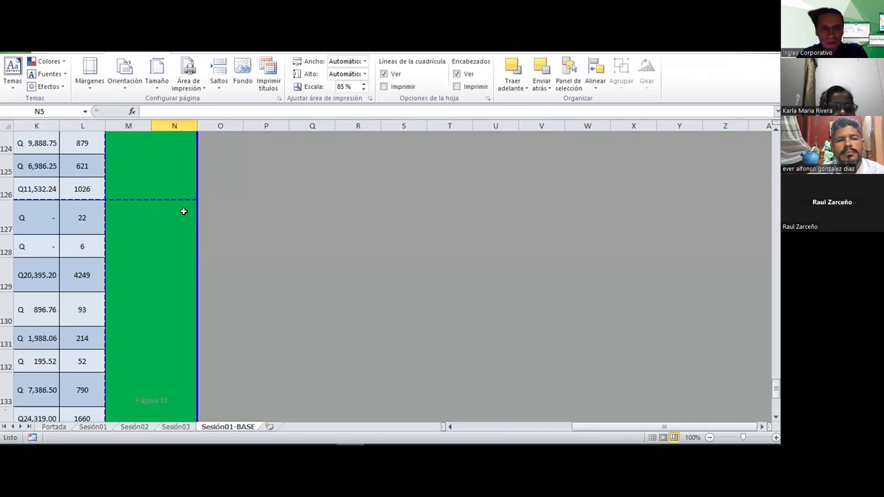
pyautogui.scroll(10, 115, 142)
pyautogui.scroll(18, 115, 141)
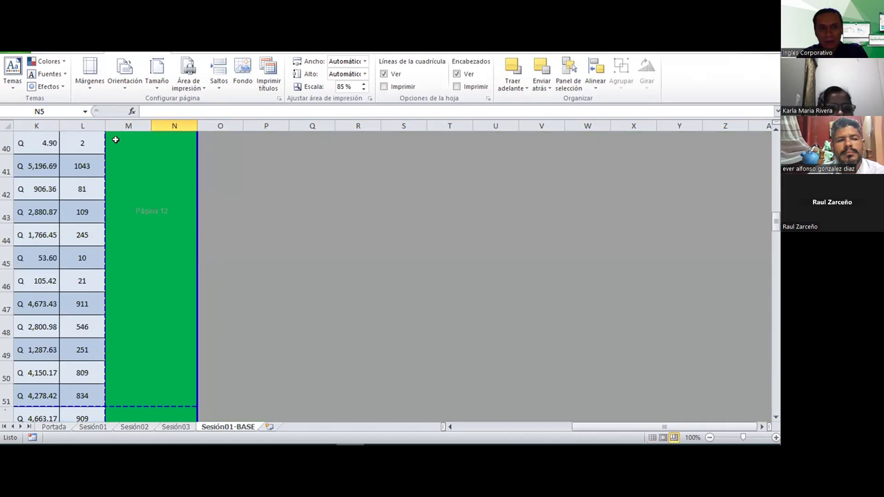
pyautogui.scroll(9, 115, 141)
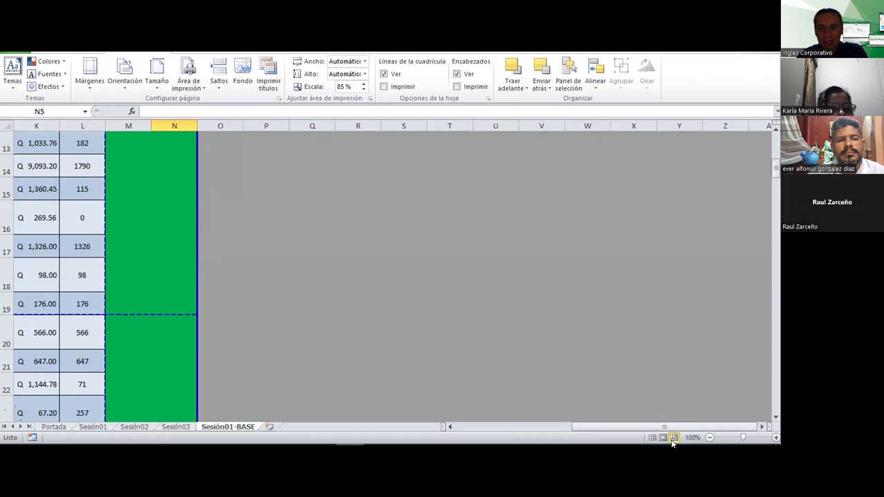
# Step: Adjust the zoom and drag the print-area border back to end at column L
pyautogui.click(526, 429)
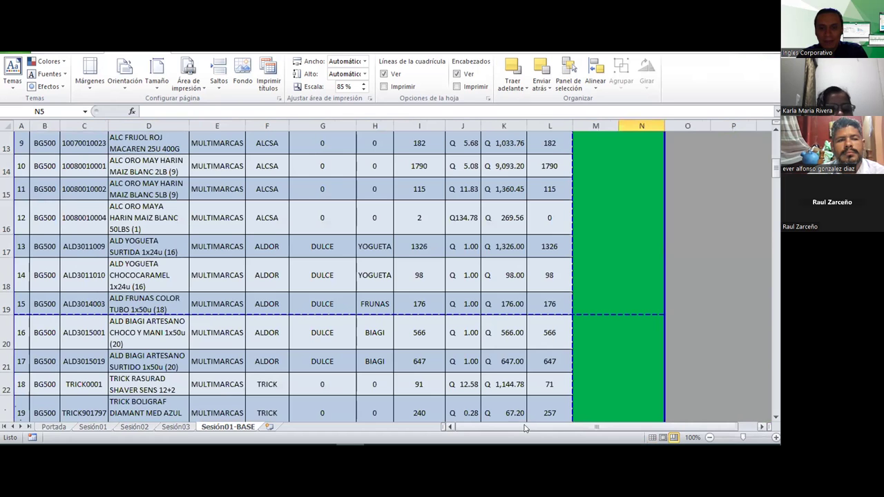
pyautogui.moveTo(540, 427); pyautogui.dragTo(619, 424)
pyautogui.scroll(1, 554, 208)
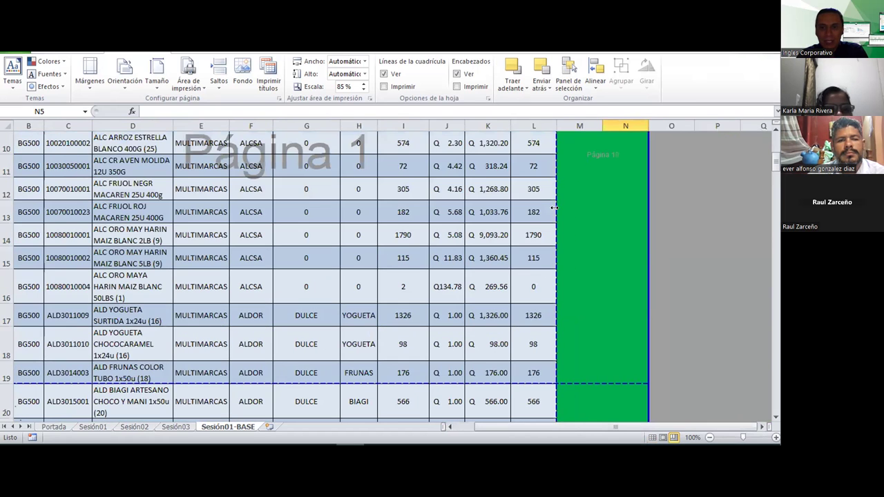
pyautogui.scroll(3, 554, 208)
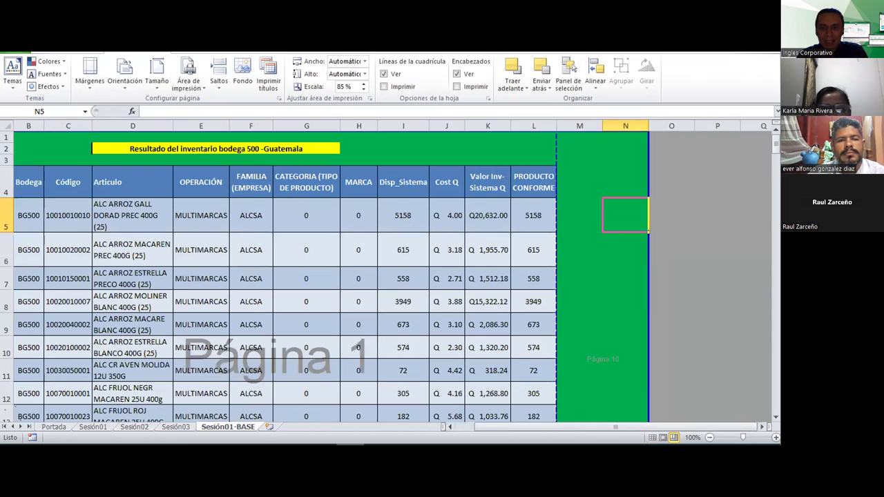
pyautogui.click(764, 427)
pyautogui.click(764, 427)
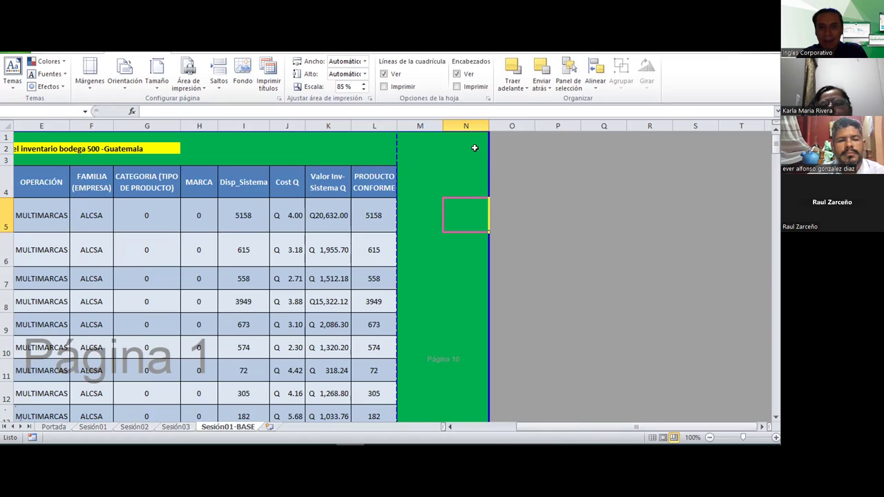
pyautogui.moveTo(394, 145); pyautogui.dragTo(392, 147)
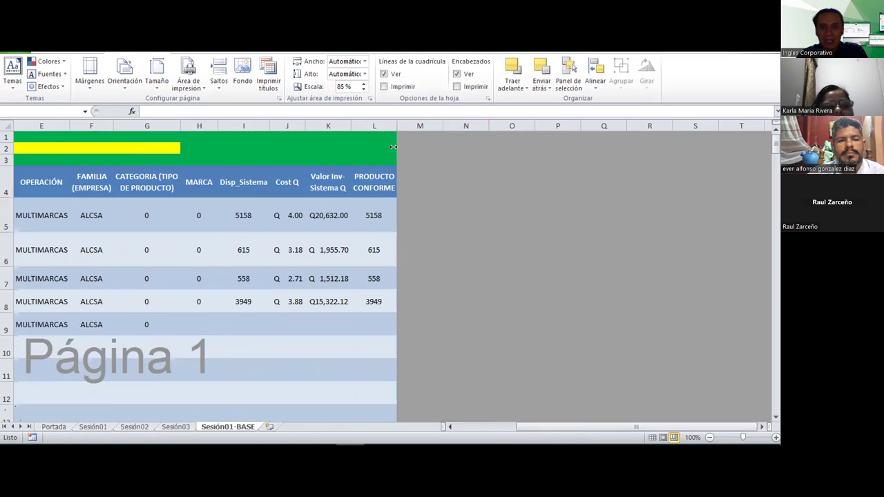
pyautogui.click(422, 184)
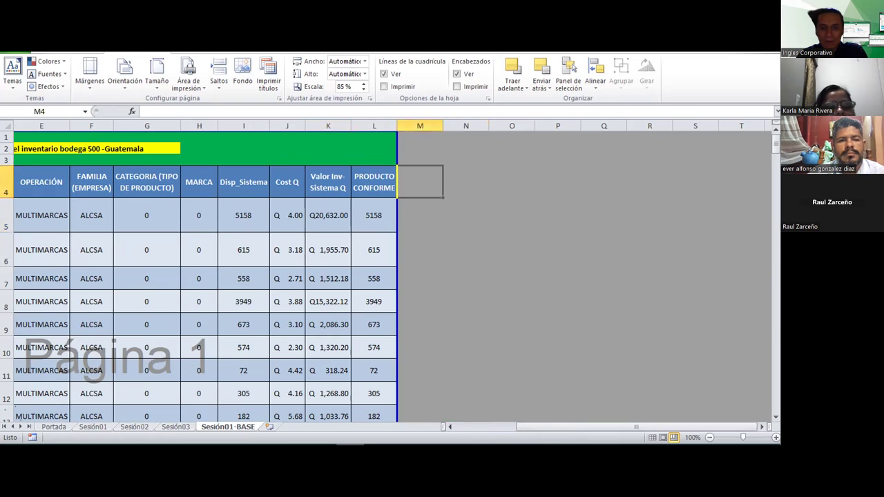
# Step: Open the print preview and page through pages 2 to 5 of the 9 landscape pages
pyautogui.hotkey('ctrl', 'p')
pyautogui.click(351, 435)
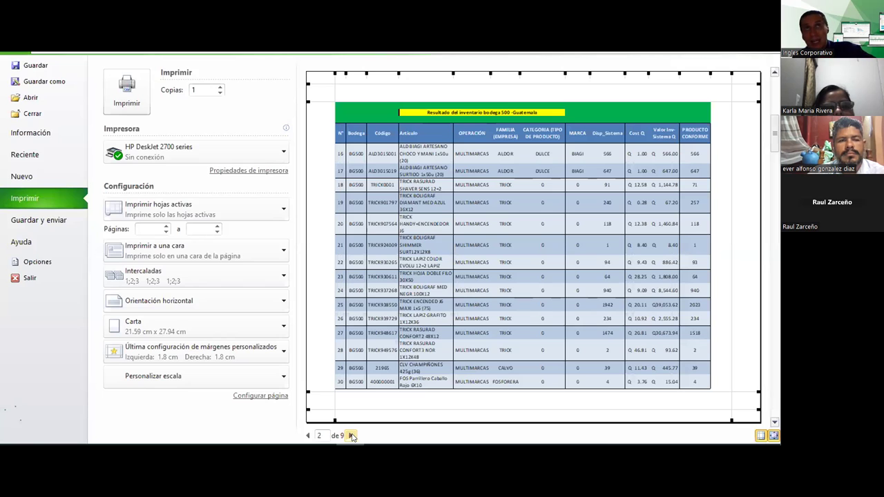
pyautogui.click(351, 436)
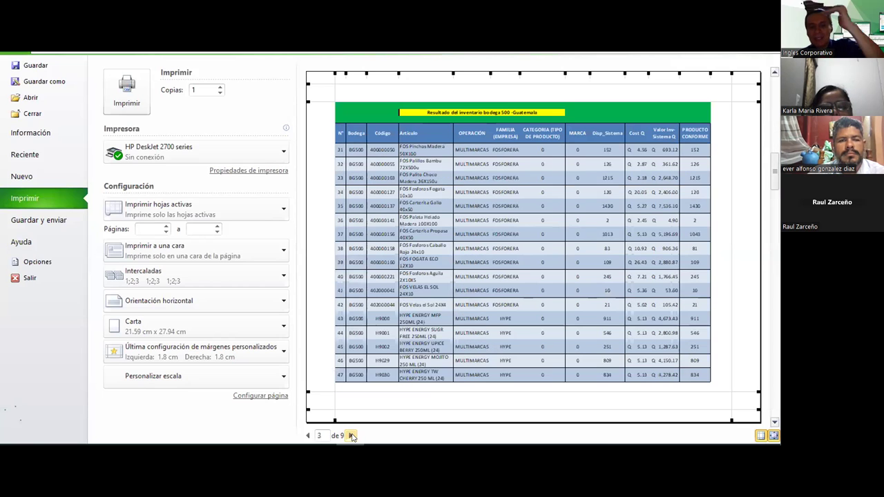
pyautogui.click(351, 436)
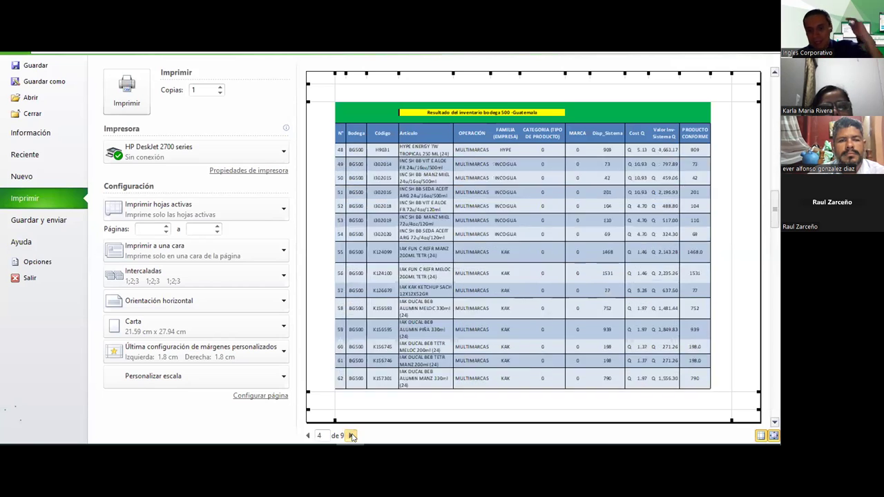
pyautogui.click(351, 436)
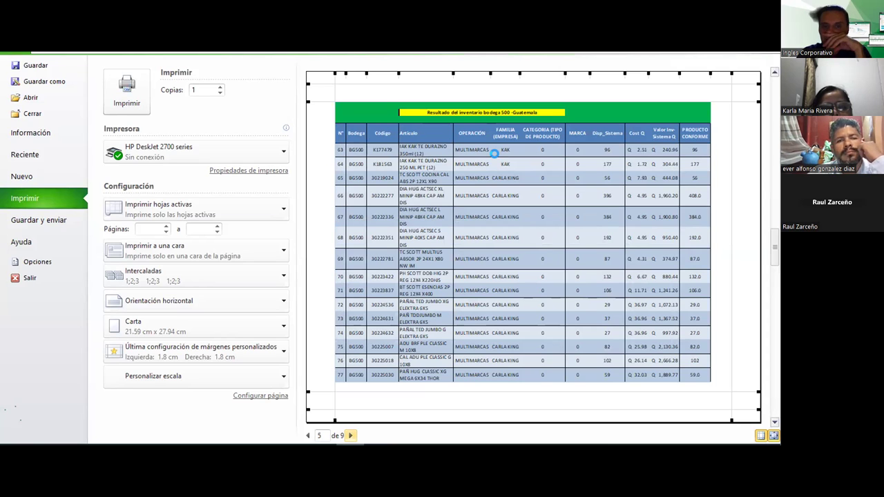
pyautogui.scroll(4, 755, 159)
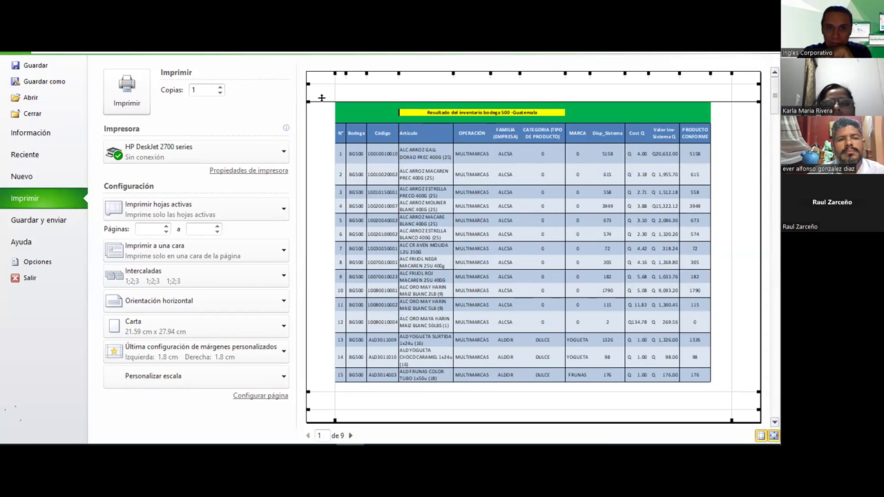
# Step: Lower the top margin below the title, then ease it back up so the printout fits 10 pages
pyautogui.moveTo(321, 98); pyautogui.dragTo(321, 114)
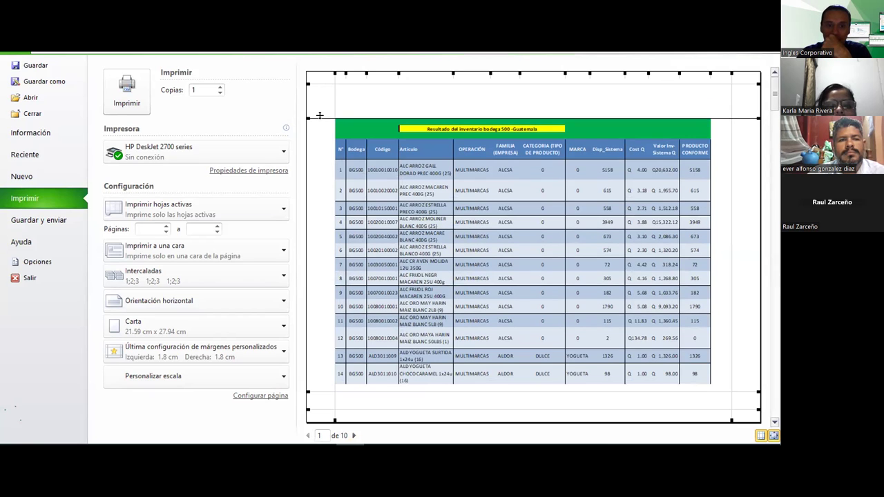
pyautogui.moveTo(320, 125); pyautogui.dragTo(320, 127)
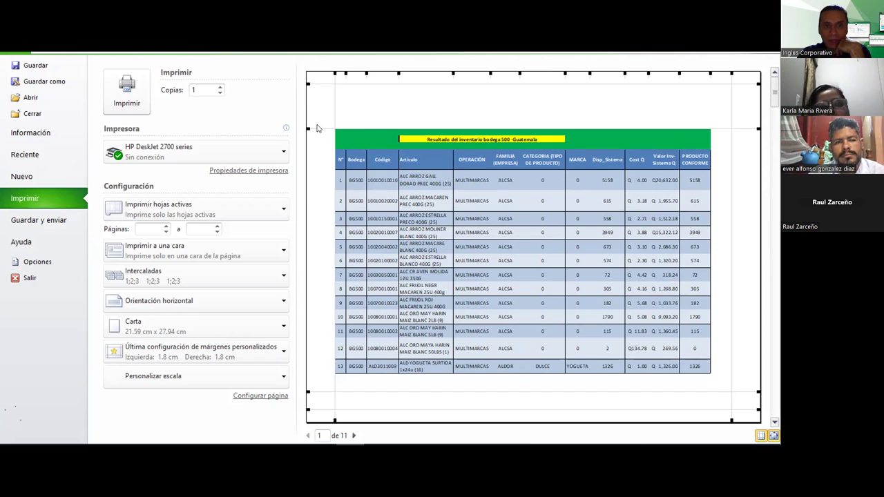
pyautogui.moveTo(325, 128)
pyautogui.mouseDown()
pyautogui.moveTo(324, 95)
pyautogui.moveTo(317, 129)
pyautogui.mouseUp()
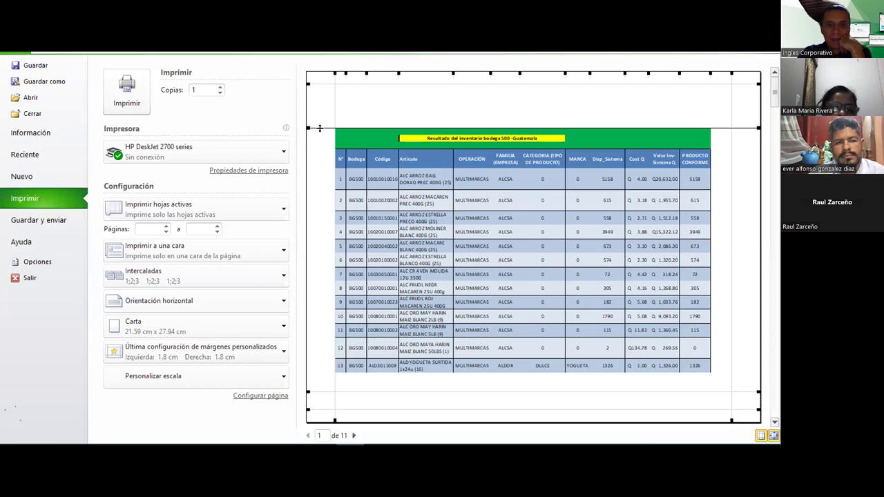
pyautogui.moveTo(320, 128); pyautogui.dragTo(320, 133)
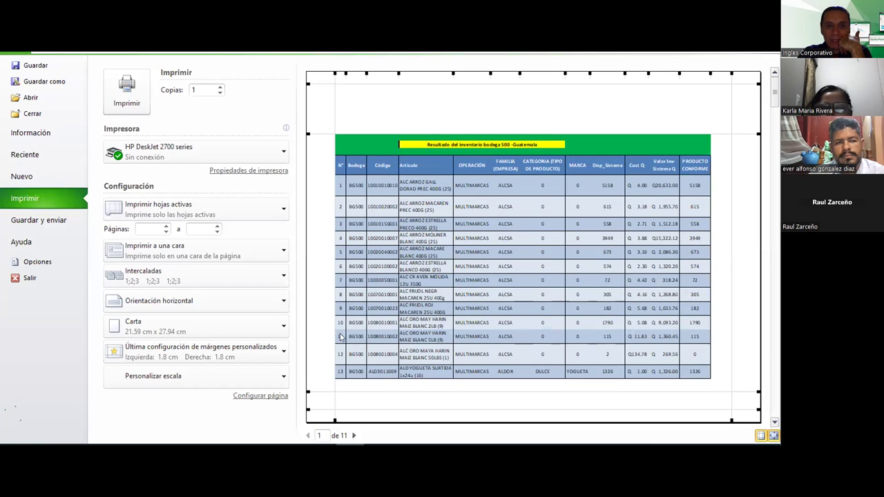
pyautogui.moveTo(321, 134); pyautogui.dragTo(322, 158)
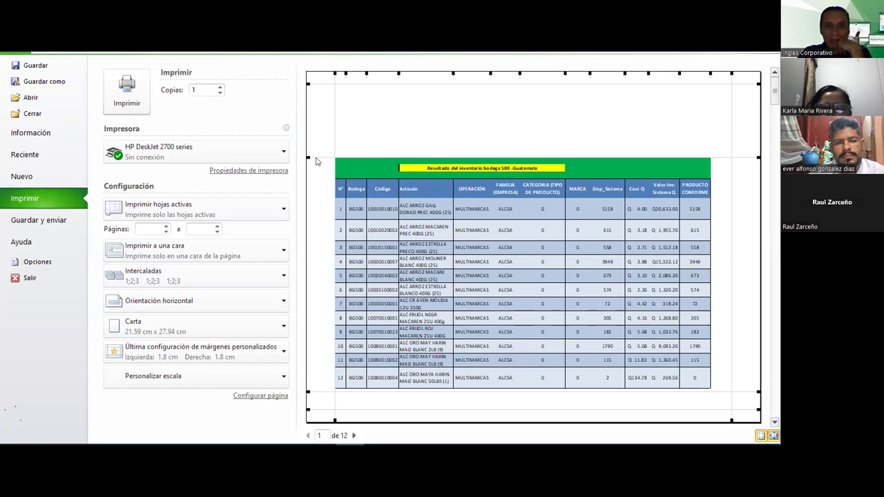
pyautogui.moveTo(317, 158); pyautogui.dragTo(319, 119)
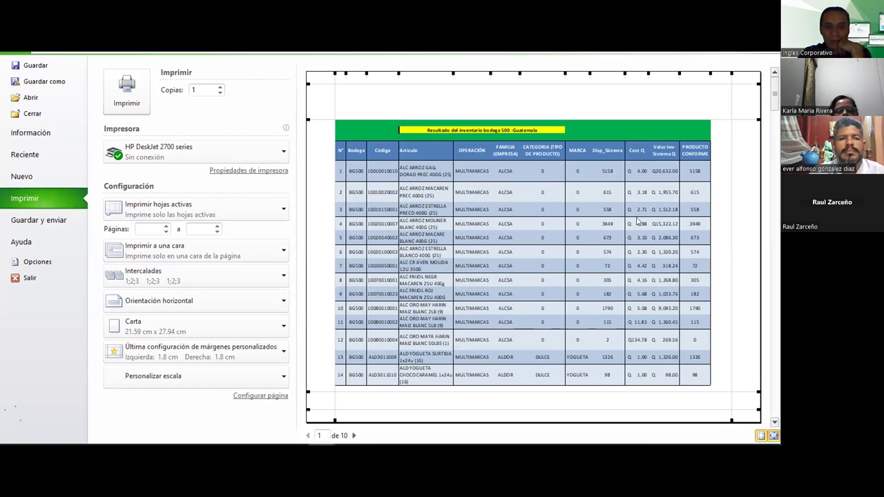
# Step: Nudge the bottom margin down while checking pages 2–3, then exit print preview to the Page Layout ribbon
pyautogui.click(353, 435)
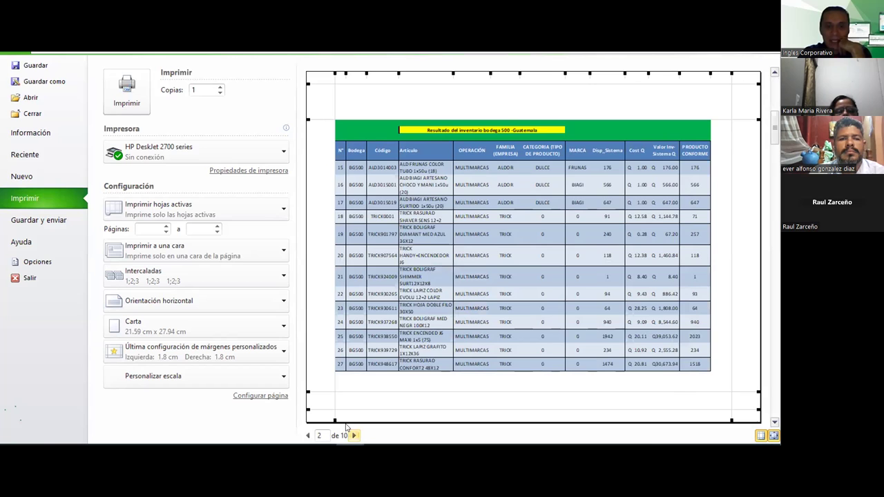
pyautogui.click(354, 435)
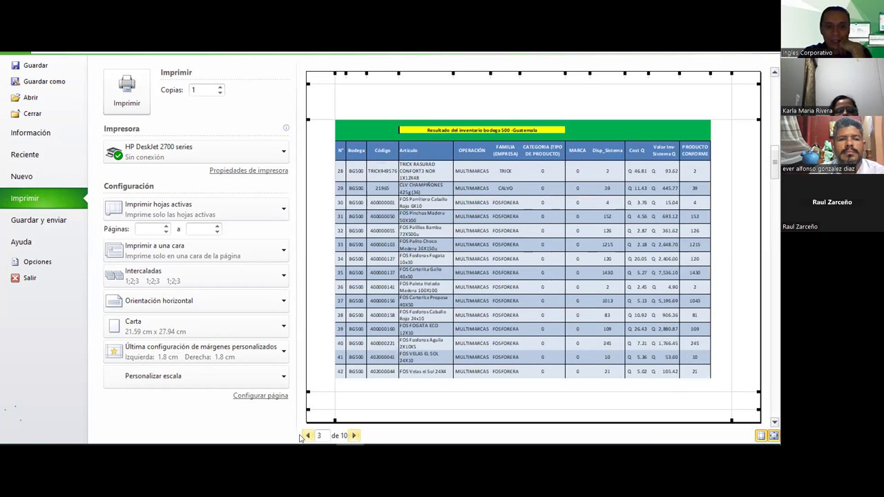
pyautogui.click(308, 436)
pyautogui.moveTo(321, 390); pyautogui.dragTo(321, 396)
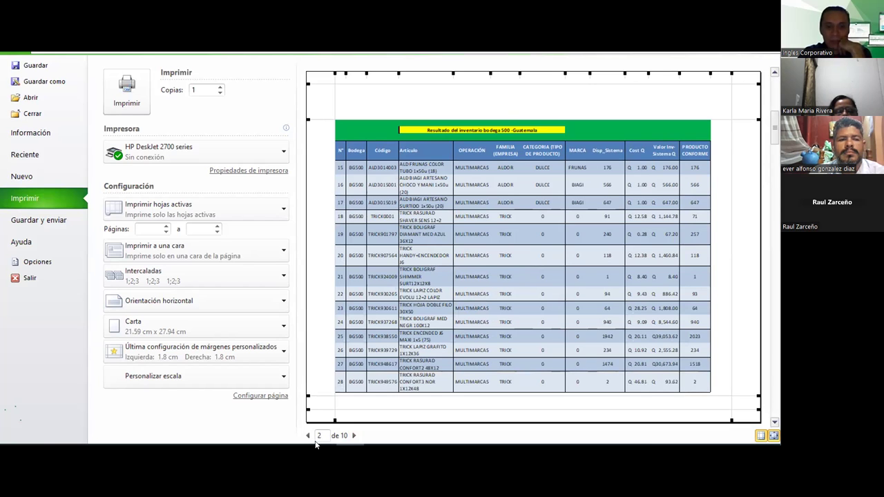
pyautogui.click(355, 436)
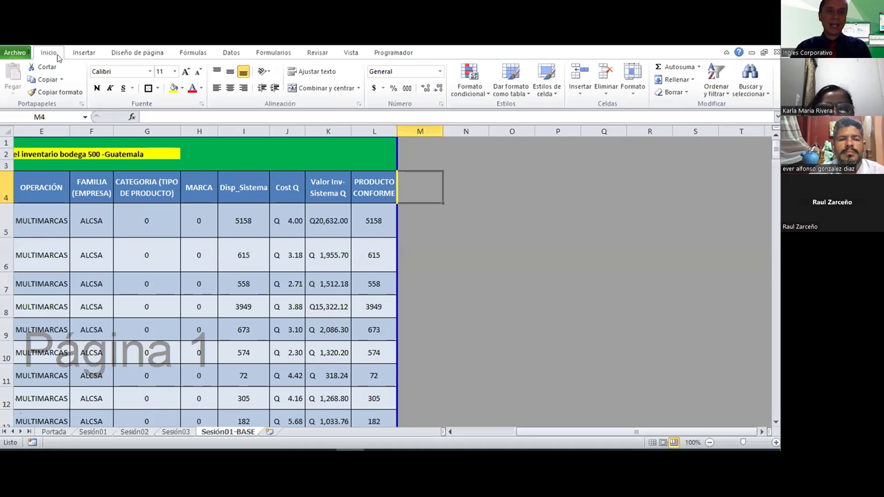
pyautogui.press('Escape')
pyautogui.click(128, 55)
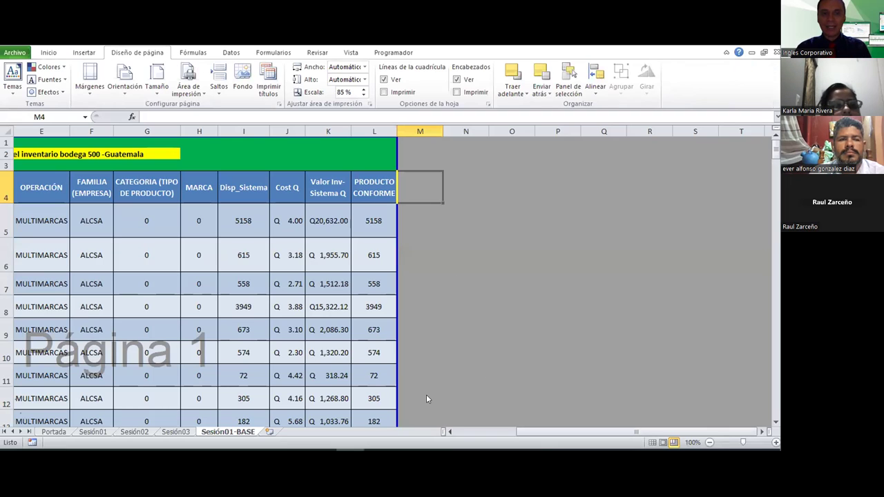
# Step: Open Page Setup from Print Titles, review Rows to repeat at top, and show the empty header/footer settings
pyautogui.click(263, 76)
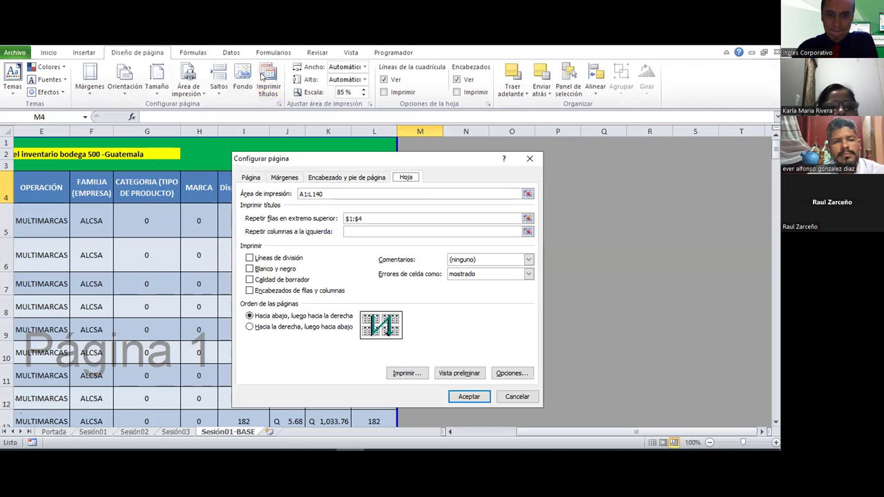
pyautogui.click(352, 223)
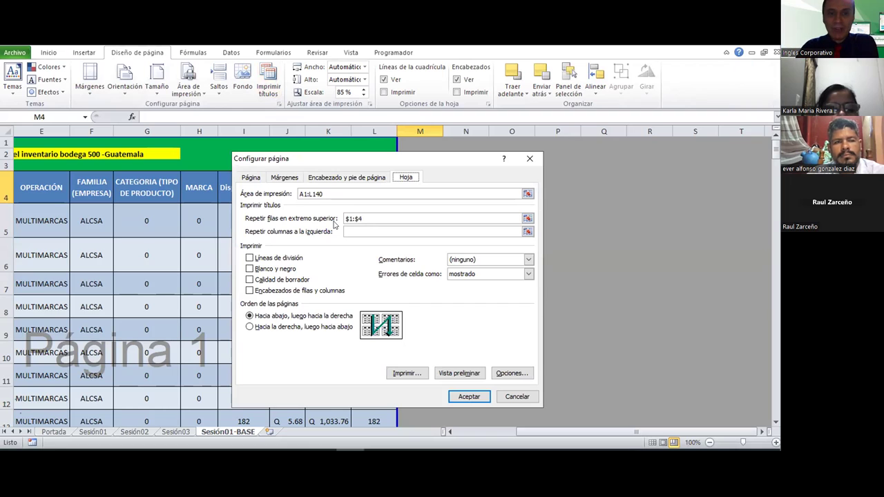
pyautogui.click(368, 182)
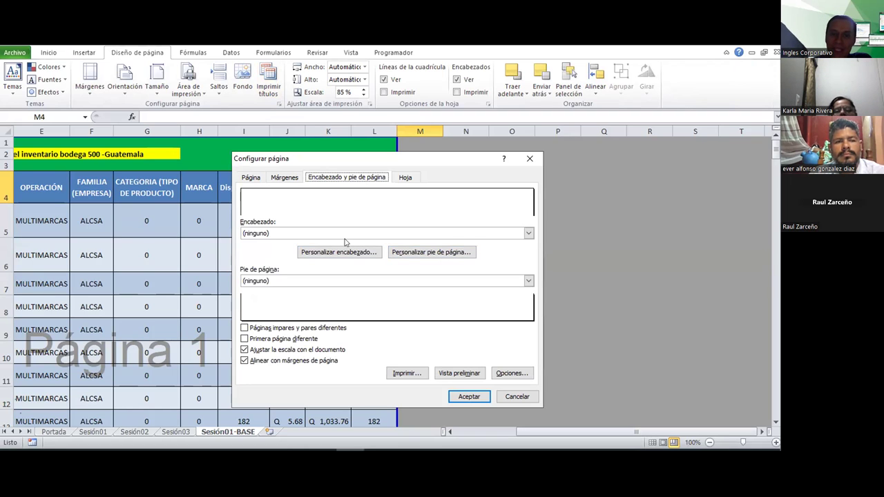
# Step: Browse the preset header choices and keep the header set to (none)
pyautogui.click(528, 234)
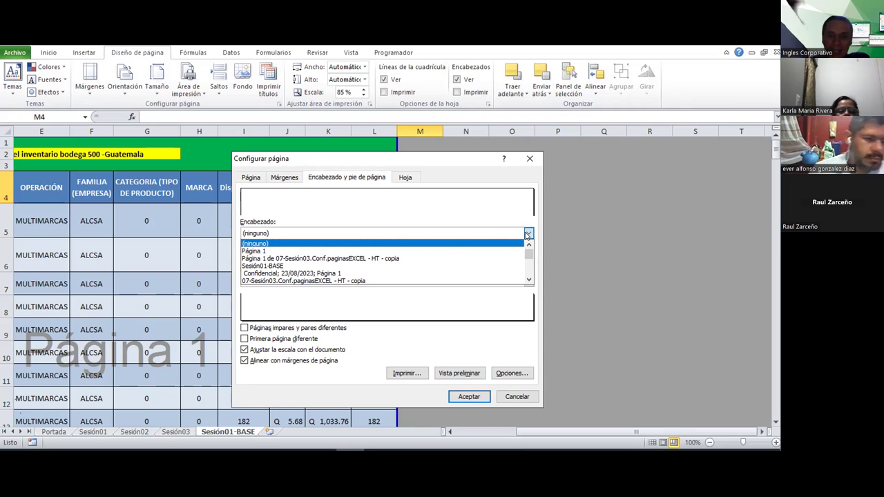
pyautogui.moveTo(526, 256); pyautogui.dragTo(526, 283)
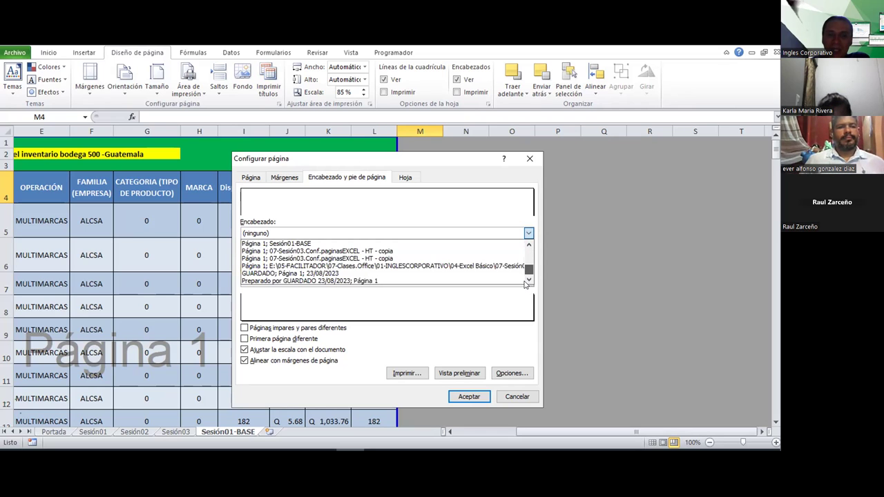
pyautogui.scroll(5, 387, 218)
pyautogui.click(387, 218)
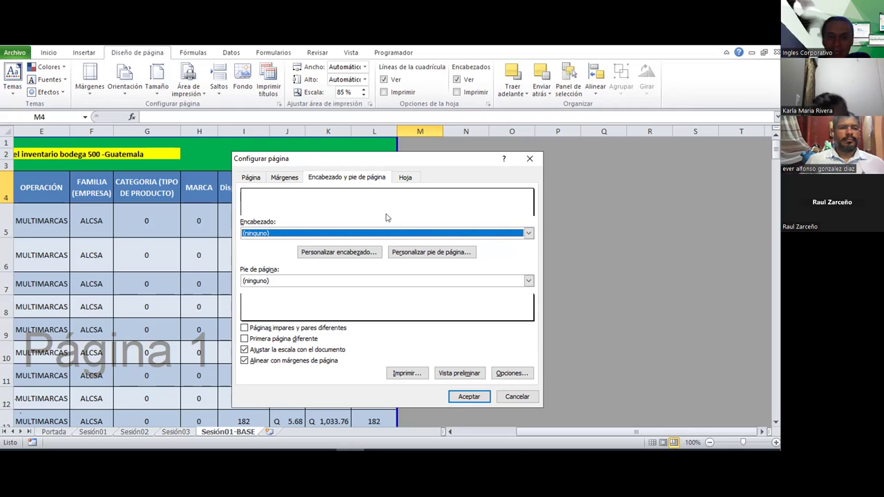
pyautogui.click(350, 252)
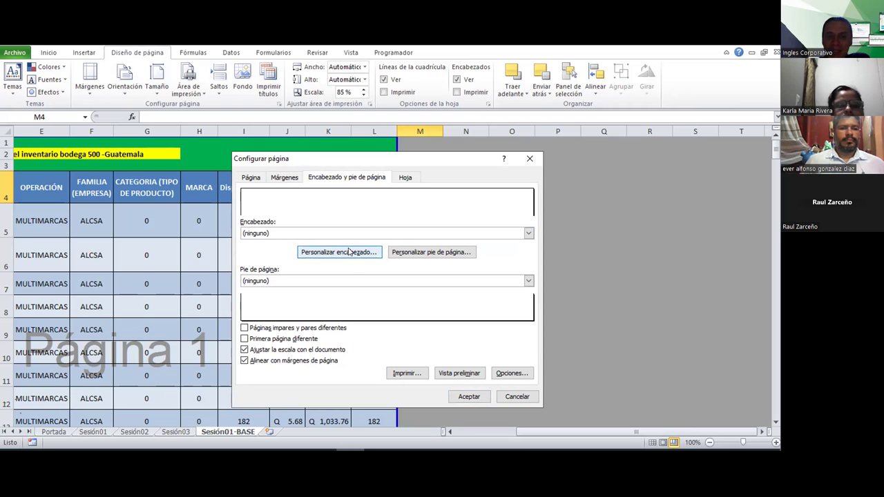
# Step: Type 'Inventario bodega 500 - GT' into the custom header's centre section, correcting typos
pyautogui.click(351, 252)
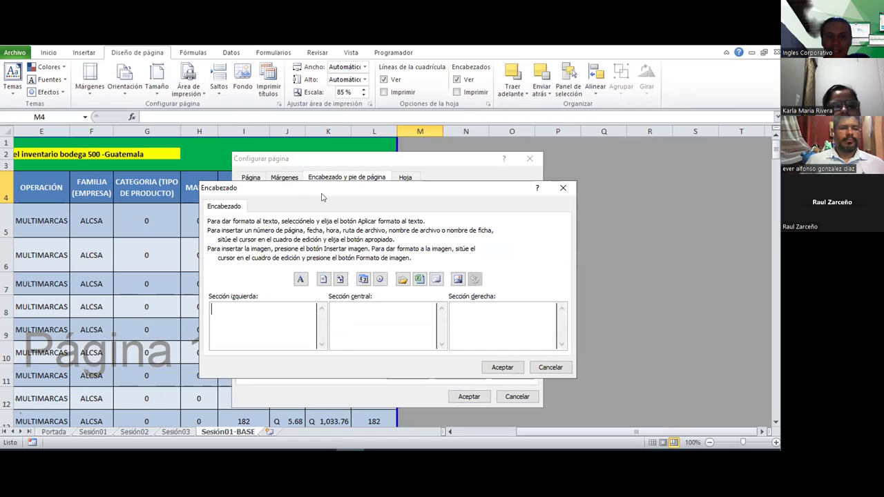
pyautogui.moveTo(294, 185); pyautogui.dragTo(258, 81)
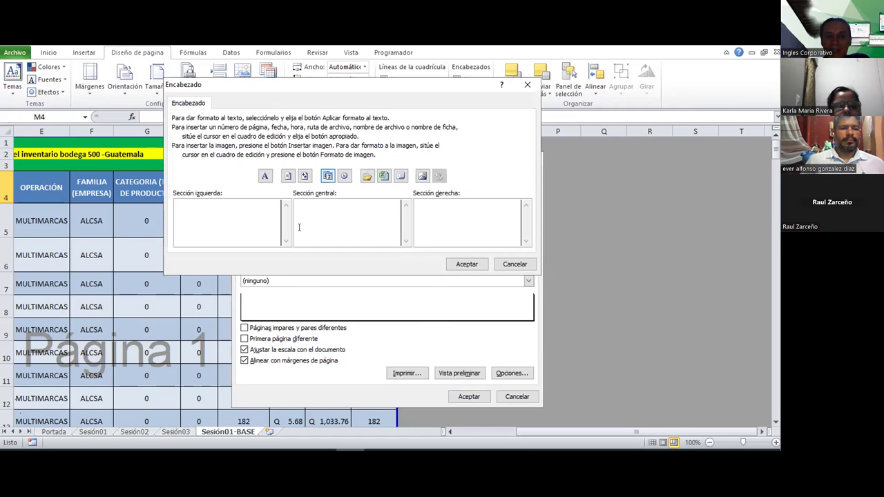
pyautogui.click(334, 210)
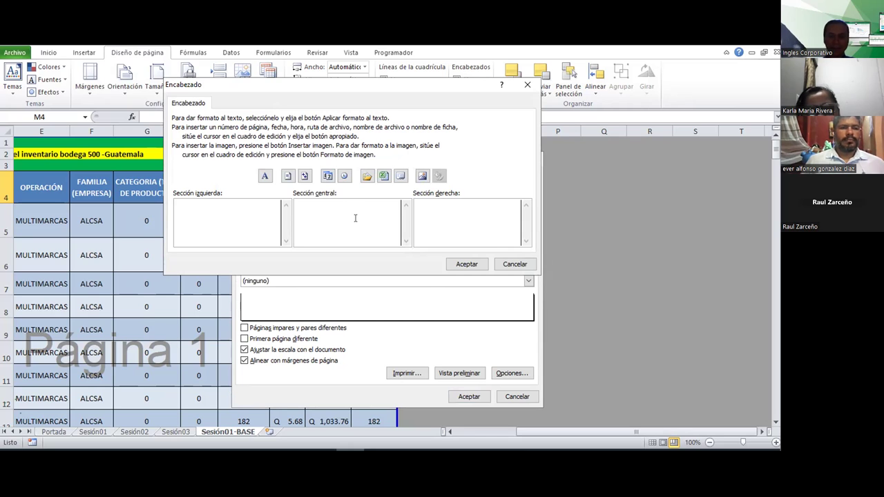
pyautogui.write('iNVENT')
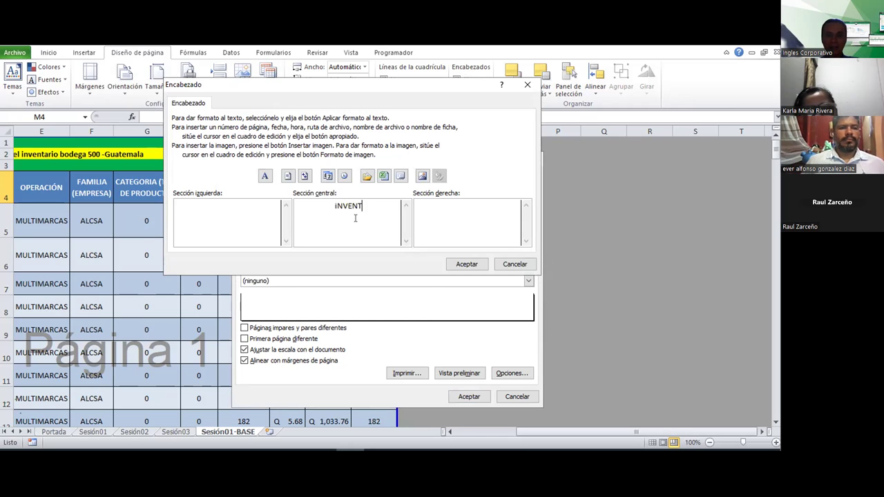
pyautogui.press('BackSpace')
pyautogui.press('BackSpace')
pyautogui.press('BackSpace')
pyautogui.write('Inccen')
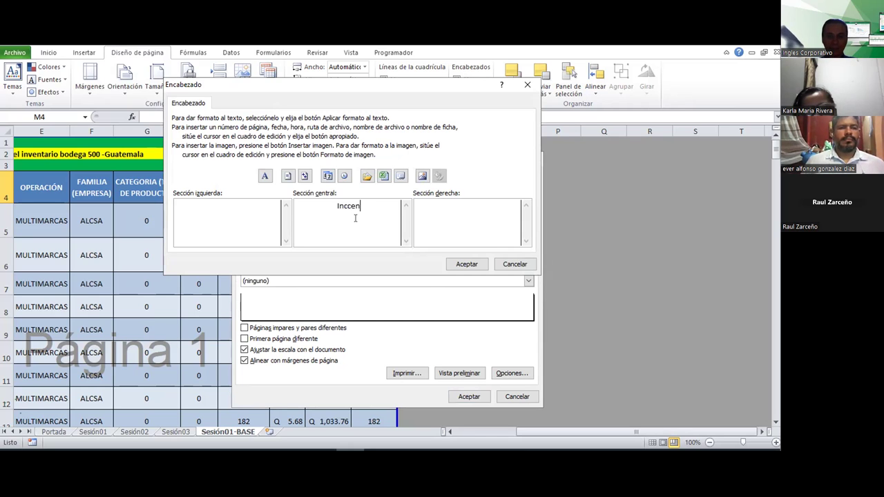
pyautogui.press('BackSpace')
pyautogui.press('BackSpace')
pyautogui.press('BackSpace')
pyautogui.write('ventario ')
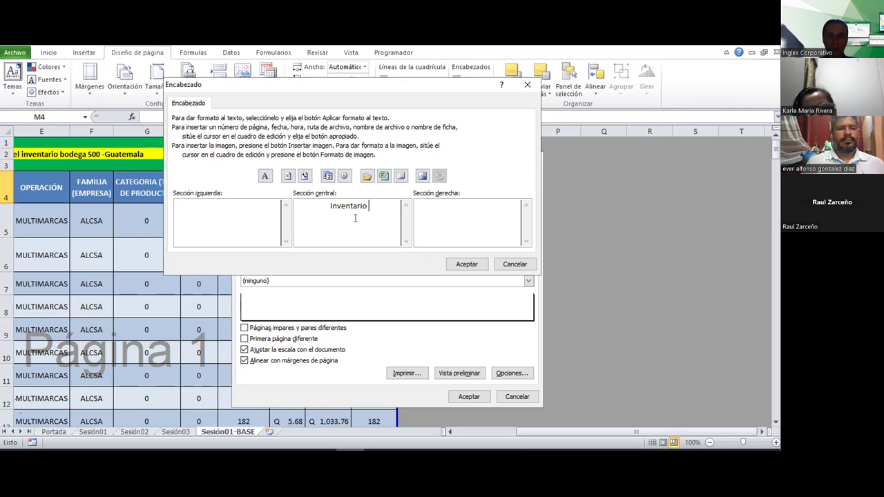
pyautogui.write('bodega 500')
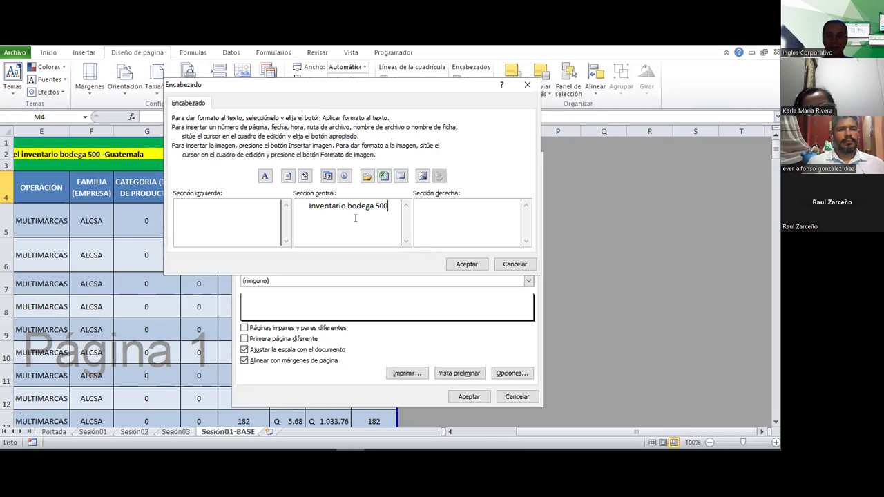
pyautogui.write(' - GT')
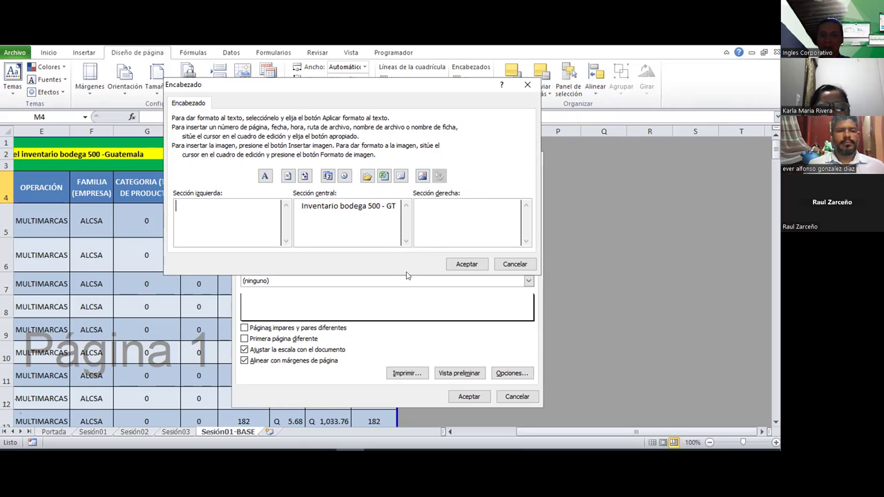
# Step: Insert the grafica image from the Pictures folder into the header's left section
pyautogui.click(423, 177)
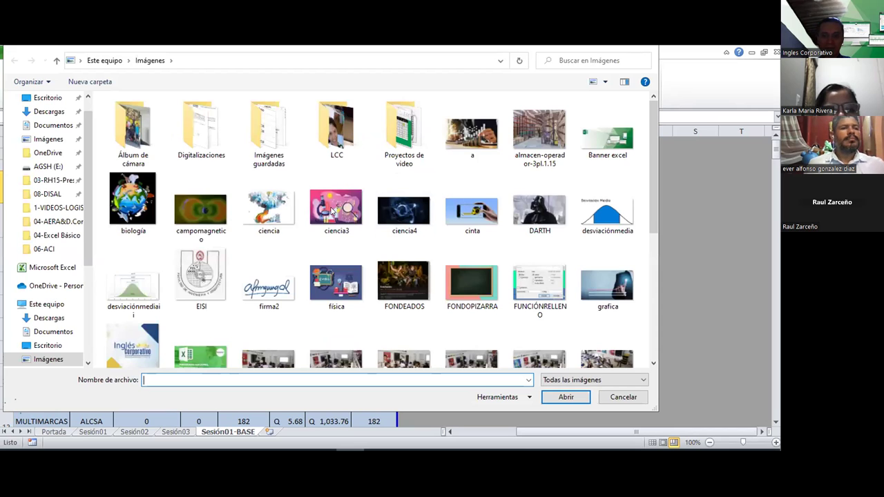
pyautogui.click(620, 290)
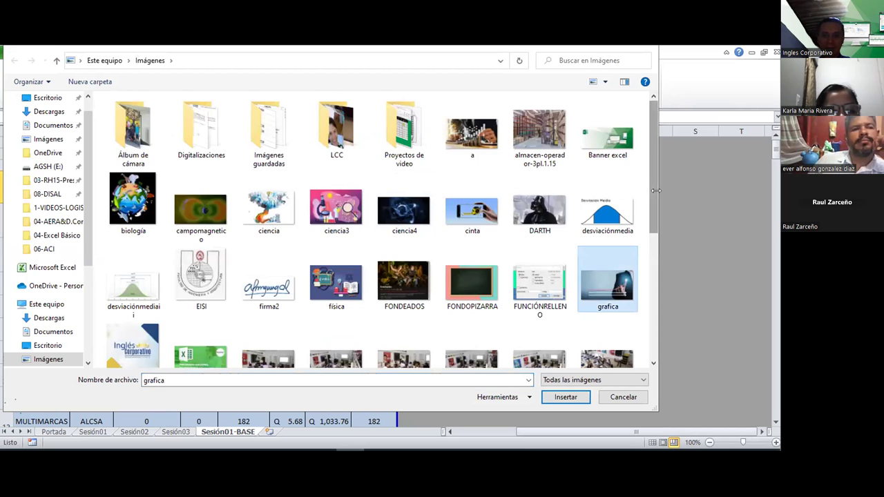
pyautogui.click(656, 333)
pyautogui.click(656, 347)
pyautogui.moveTo(655, 333); pyautogui.dragTo(653, 243)
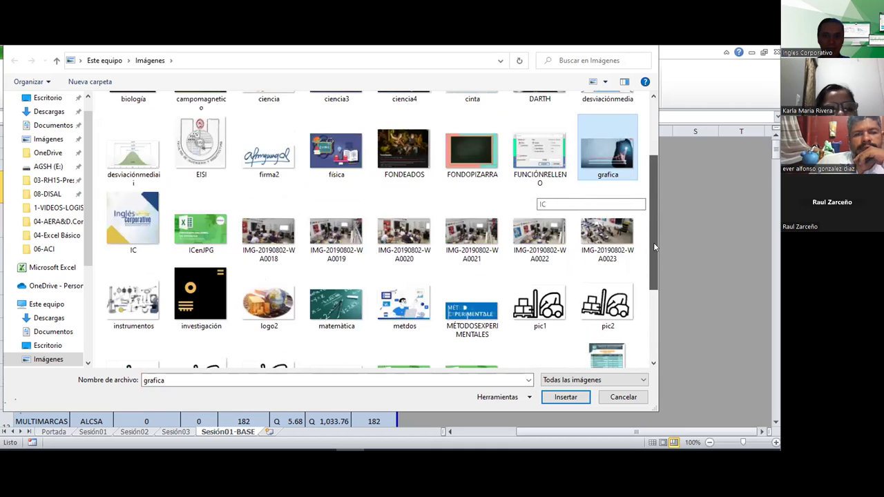
pyautogui.scroll(2, 612, 238)
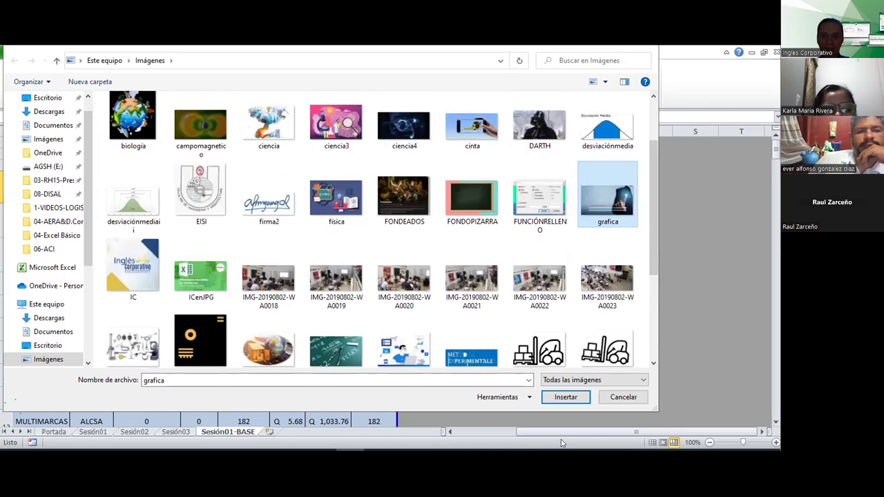
pyautogui.click(566, 396)
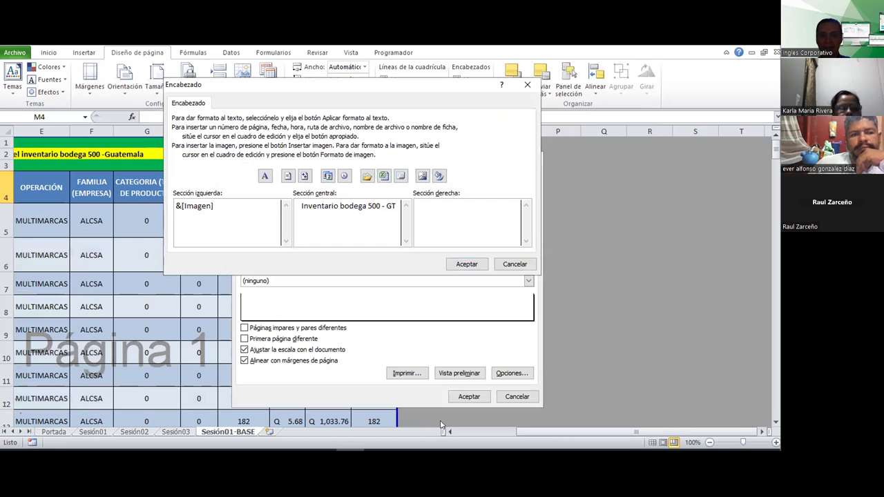
pyautogui.click(446, 208)
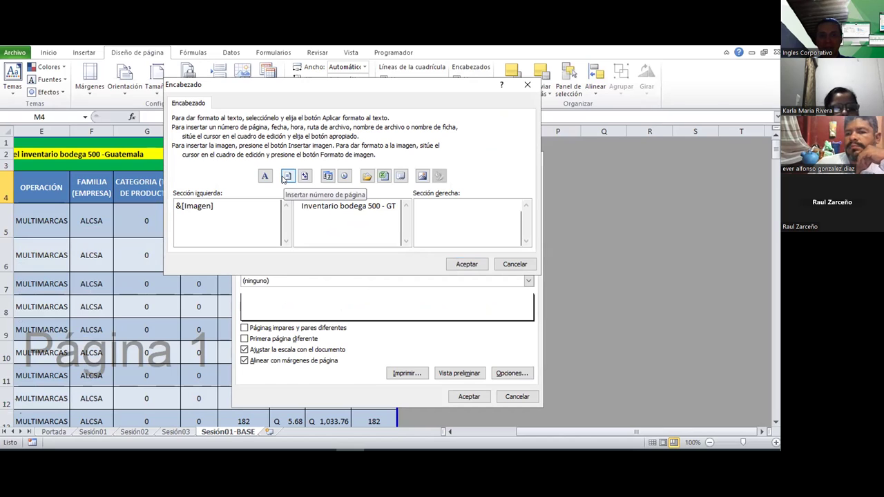
# Step: Put '&[Página] de &[Páginas]' in the header's right section and confirm the custom header
pyautogui.click(286, 177)
pyautogui.write('d')
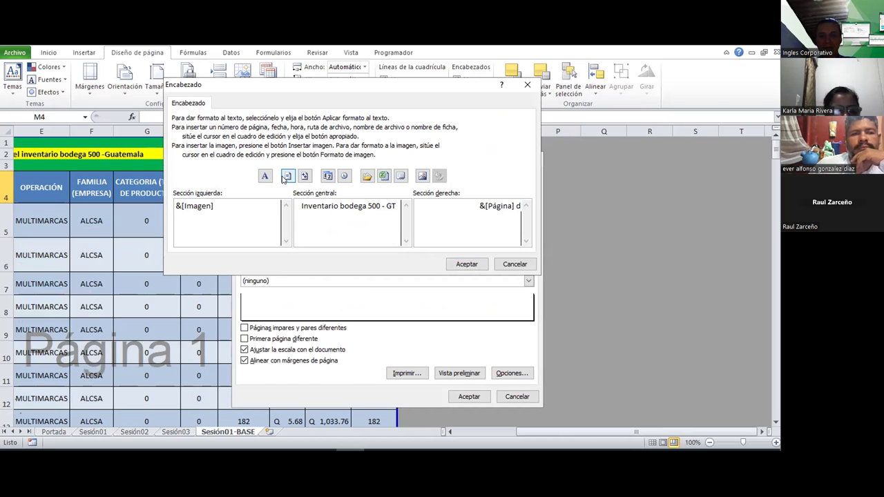
pyautogui.write('e')
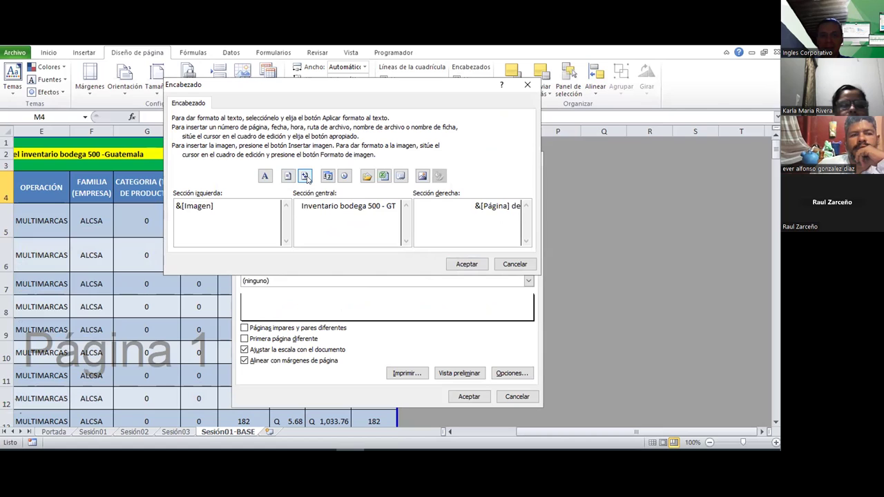
pyautogui.click(305, 176)
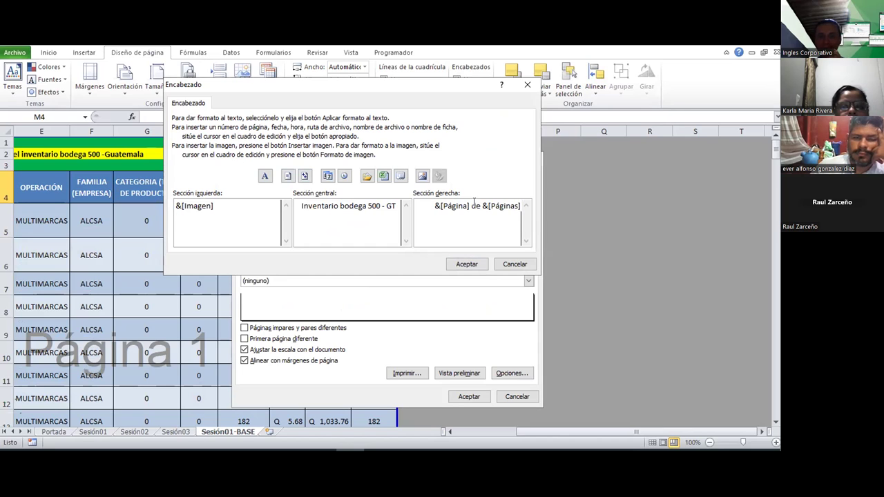
pyautogui.moveTo(473, 206); pyautogui.dragTo(523, 205)
pyautogui.press('Delete')
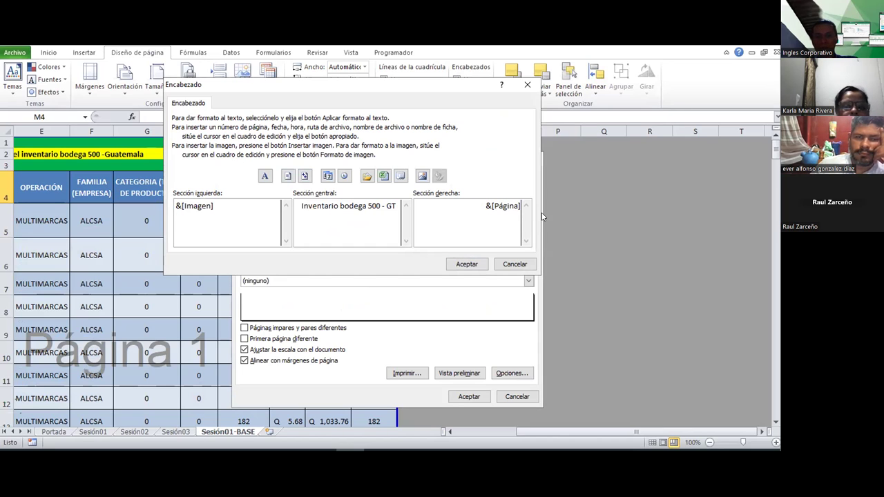
pyautogui.write(' de')
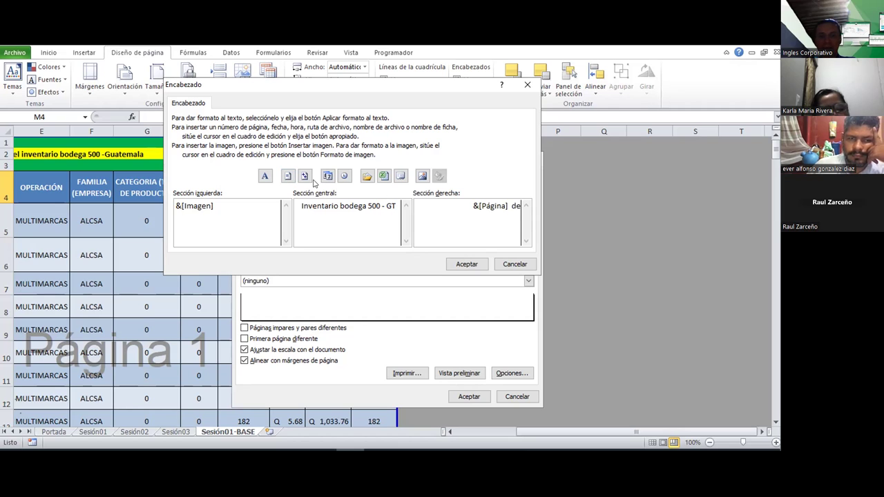
pyautogui.click(304, 177)
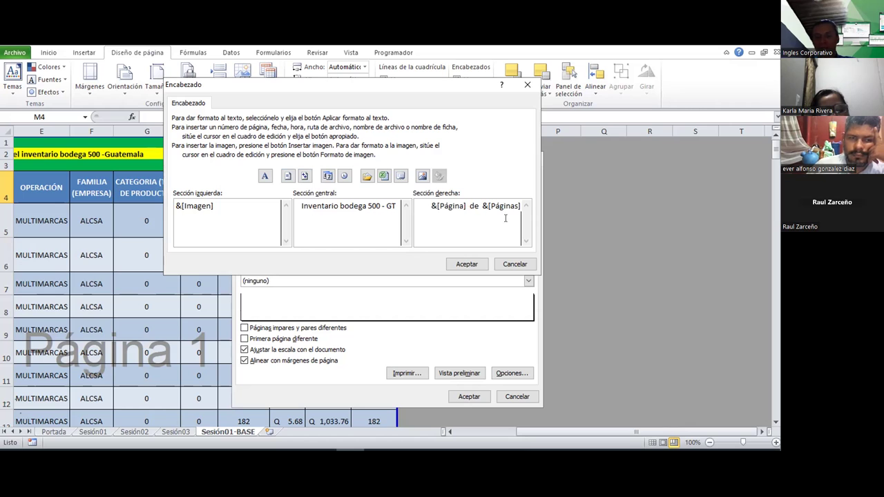
pyautogui.click(465, 266)
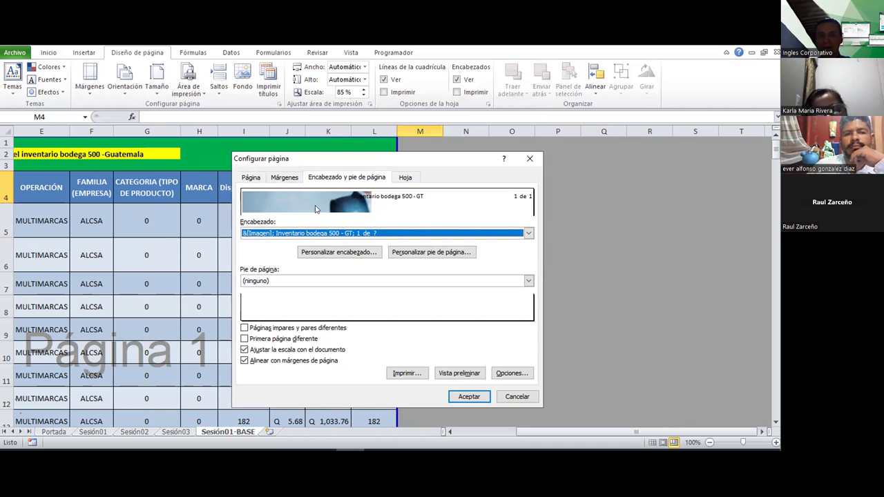
# Step: Reopen the custom header, try clearing the left-section picture, undo it, and close Page Setup
pyautogui.click(342, 253)
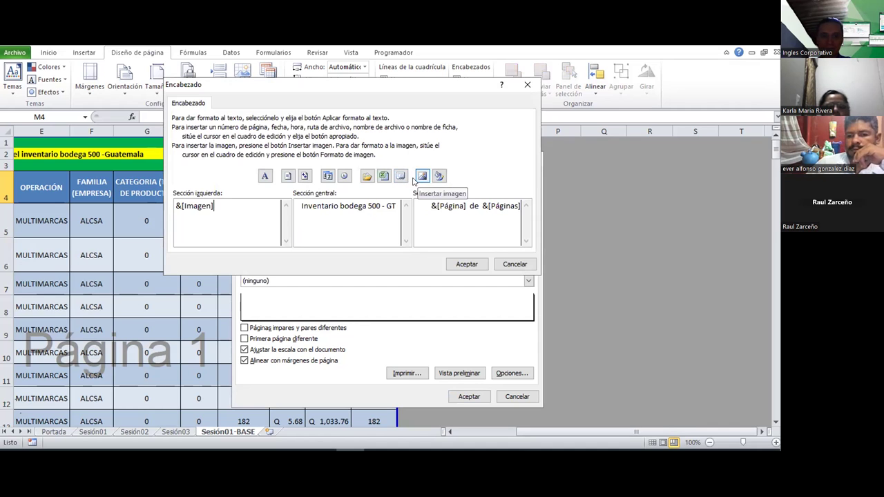
pyautogui.press('BackSpace')
pyautogui.press('BackSpace')
pyautogui.press('BackSpace')
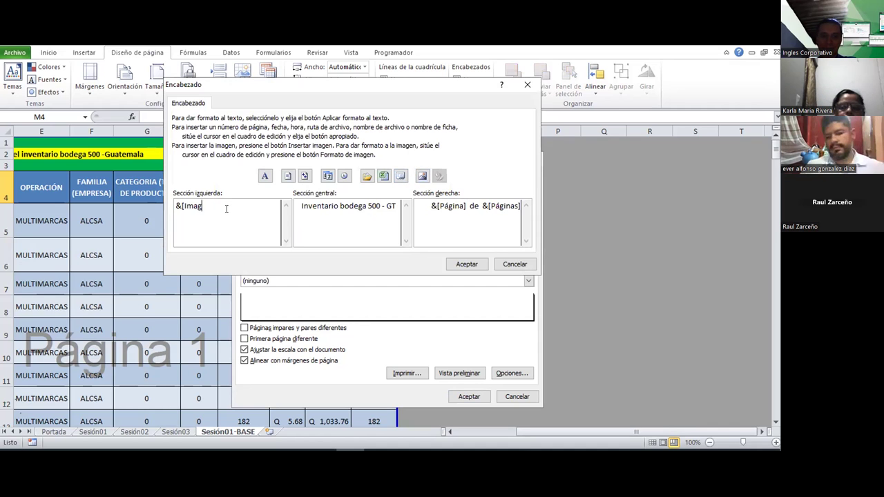
pyautogui.press('BackSpace')
pyautogui.press('BackSpace')
pyautogui.press('BackSpace')
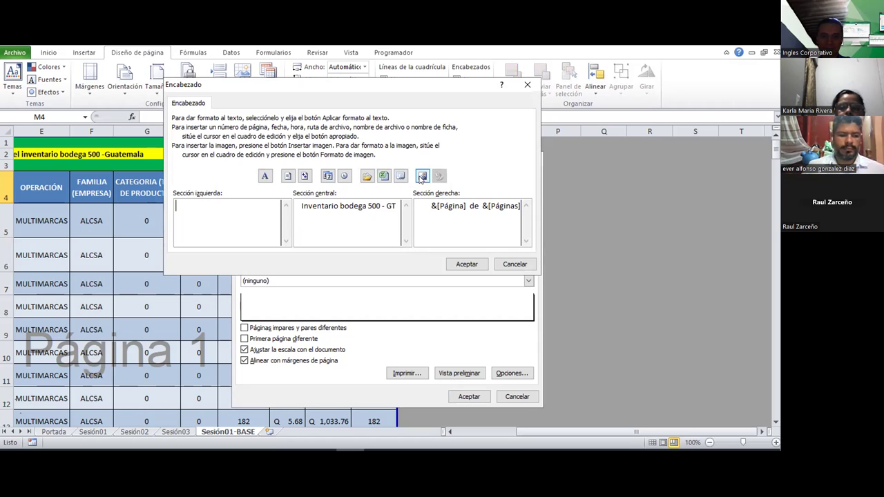
pyautogui.hotkey('ctrl', 'z')
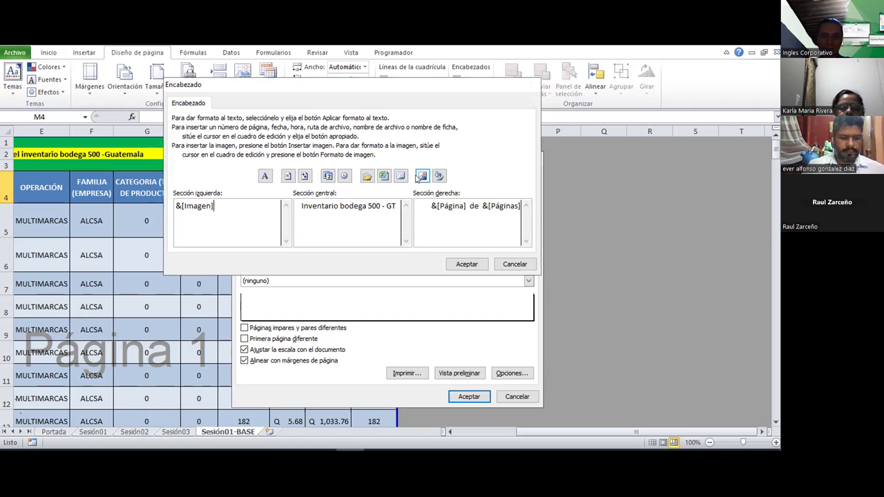
pyautogui.press('Return')
pyautogui.click(470, 397)
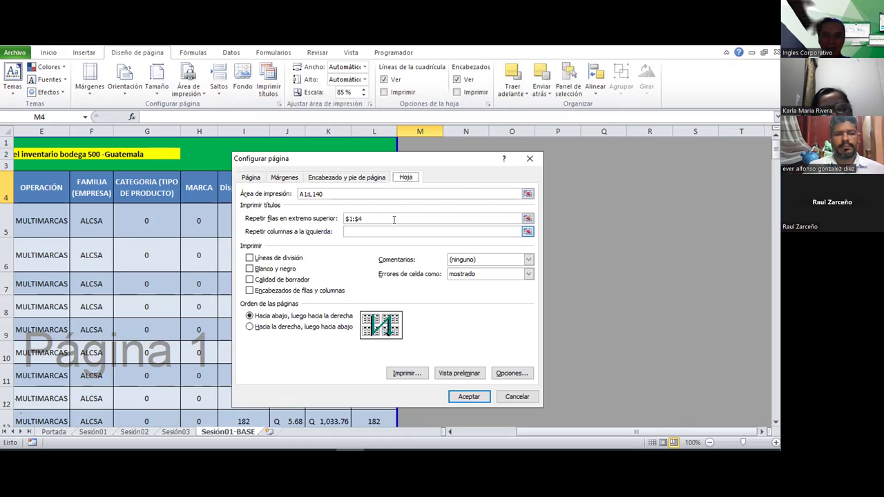
# Step: Replace the left-section header picture with logo2 from Imágenes and confirm the header
pyautogui.click(353, 178)
pyautogui.click(344, 253)
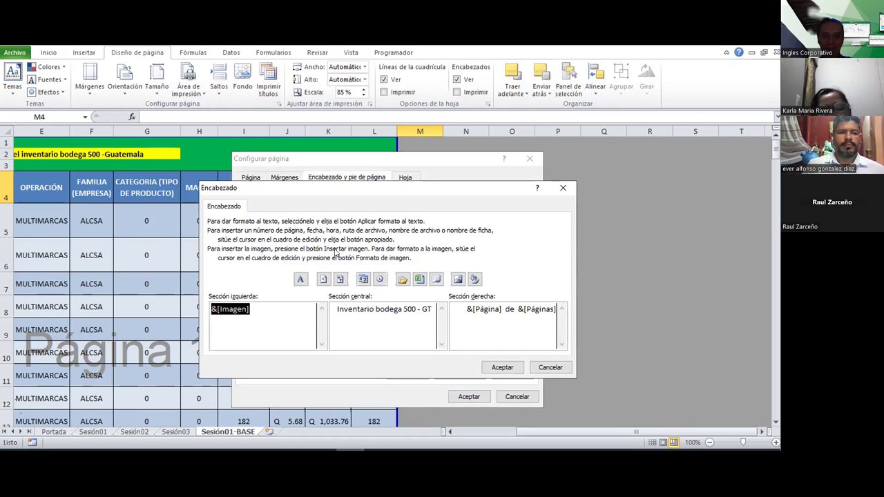
pyautogui.press('Delete')
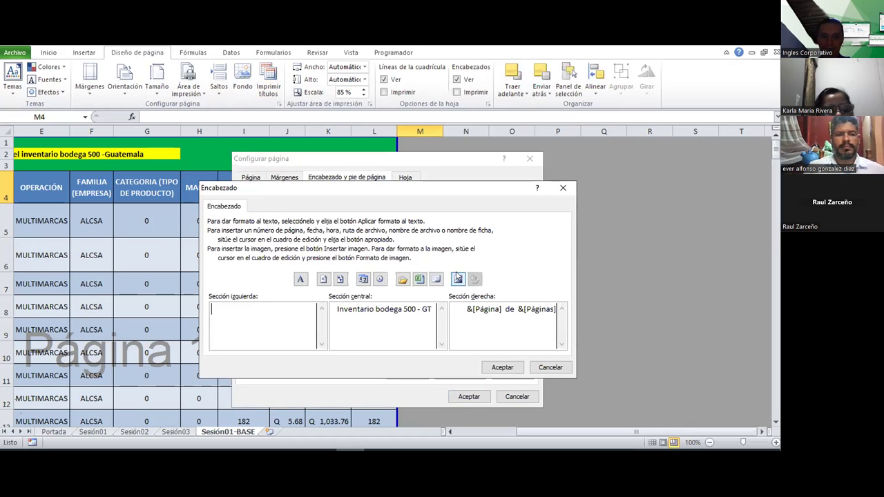
pyautogui.click(458, 279)
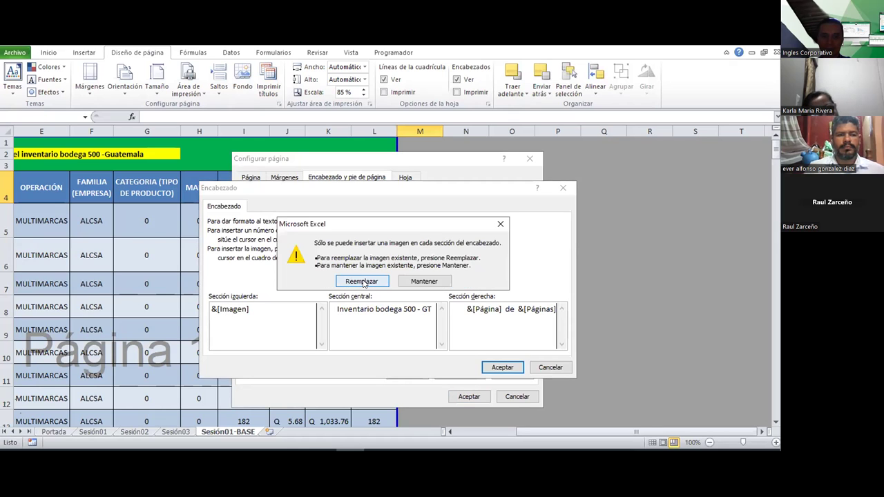
pyautogui.click(362, 282)
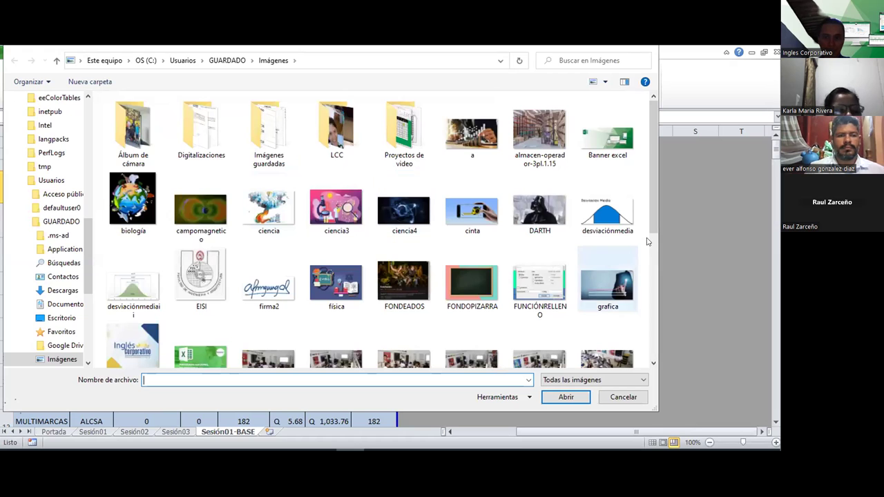
pyautogui.moveTo(655, 217); pyautogui.dragTo(657, 317)
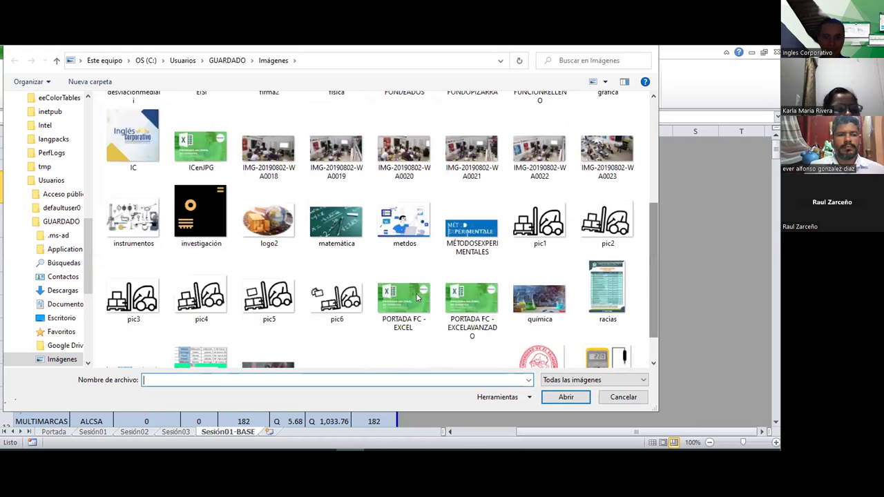
pyautogui.click(278, 230)
pyautogui.doubleClick(277, 229)
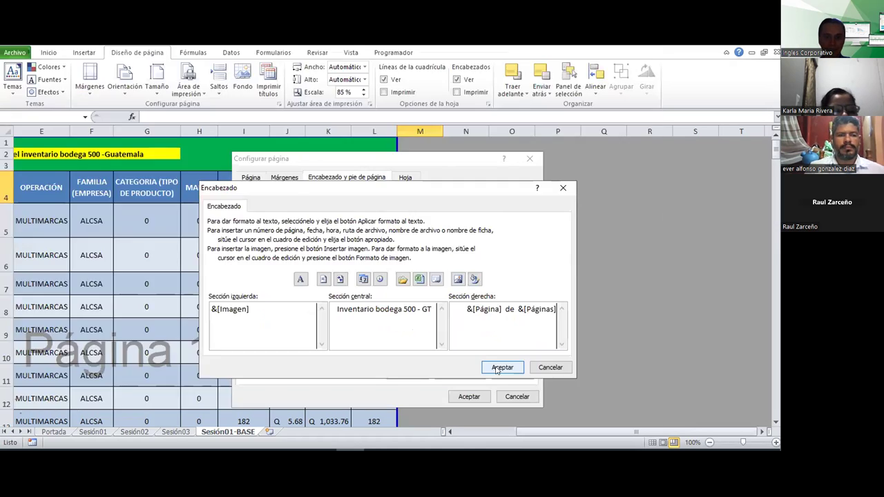
pyautogui.click(504, 370)
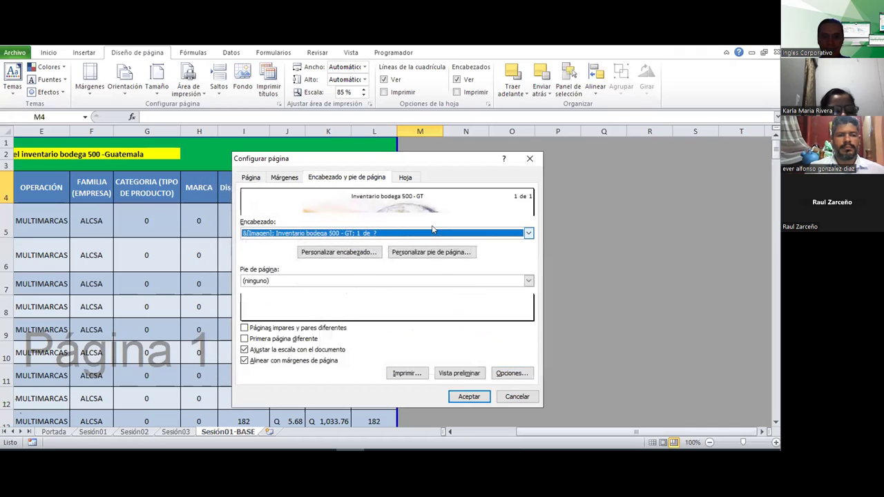
# Step: Build a footer with 'CLASES DE EXCEL' centred and '&[Página] de &[Páginas]' at right, then close Page Setup
pyautogui.click(437, 253)
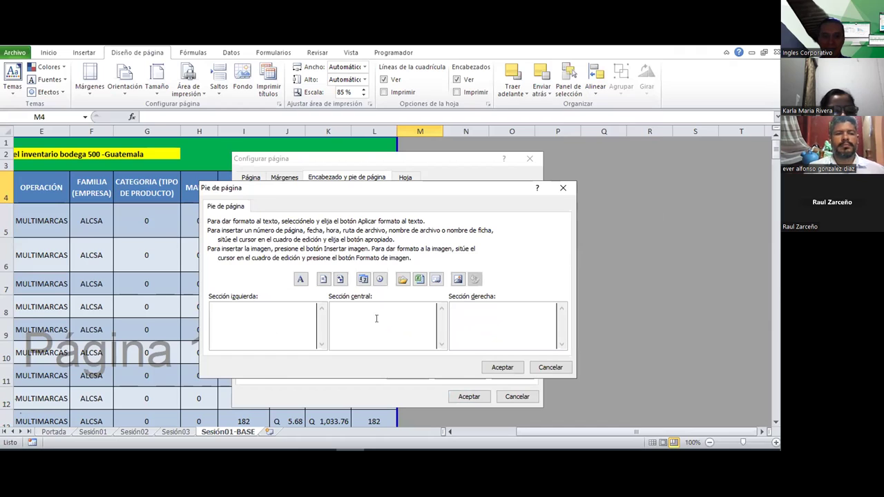
pyautogui.click(386, 310)
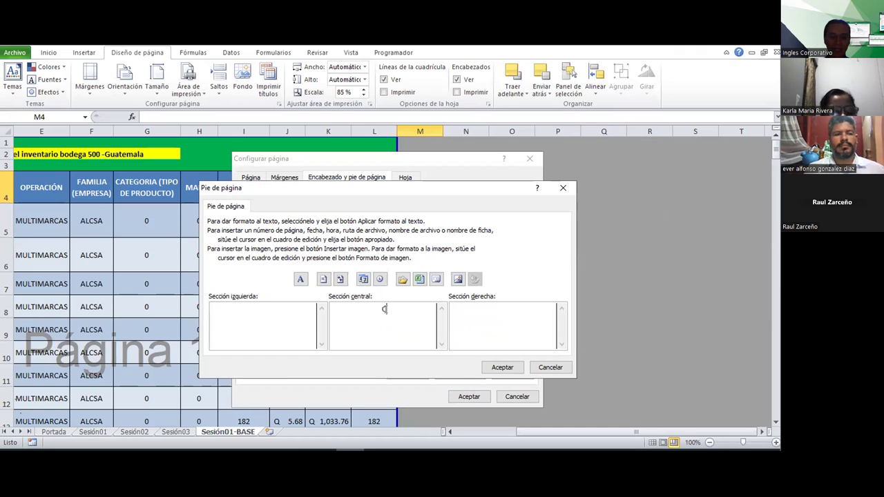
pyautogui.write('CLASES DE EXCEL')
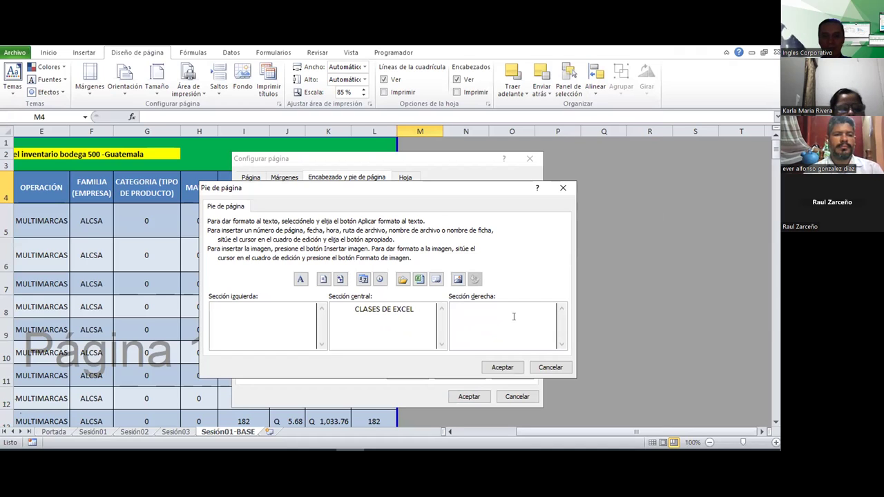
pyautogui.click(323, 280)
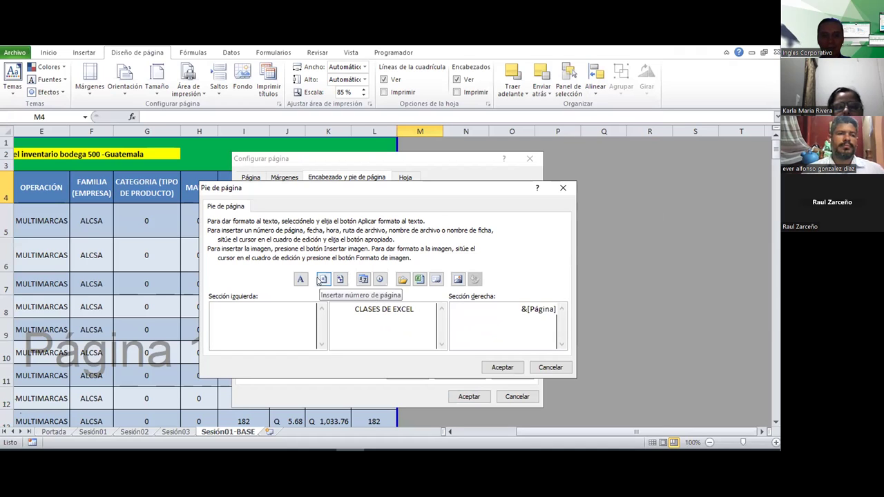
pyautogui.write(' de')
pyautogui.click(340, 279)
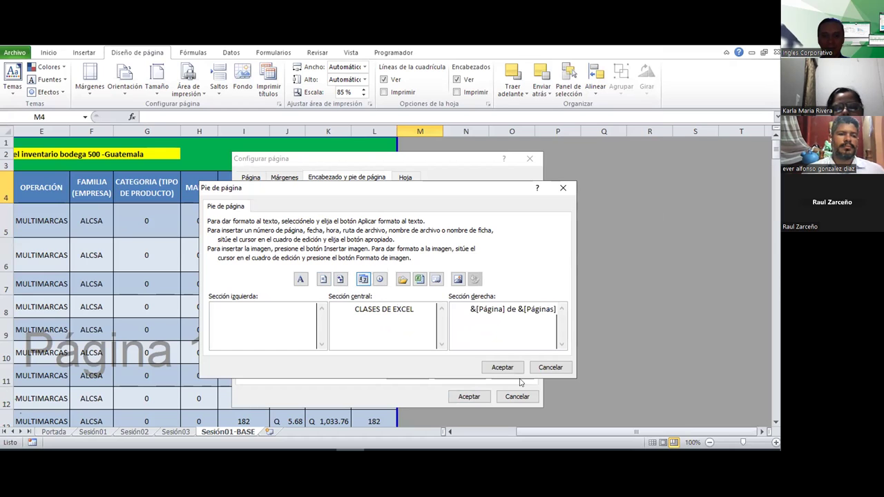
pyautogui.click(494, 368)
pyautogui.click(475, 396)
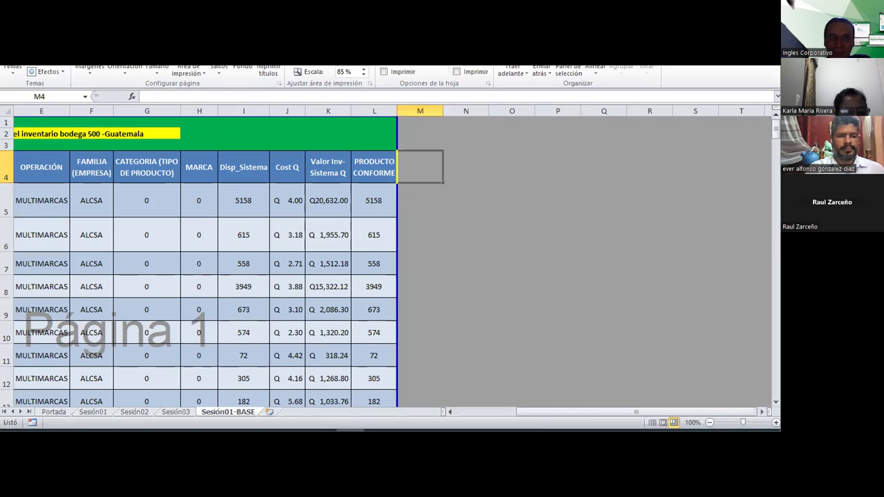
# Step: In print preview (Ctrl+P), lower the top margin so the inventory spreads across 11 pages
pyautogui.hotkey('ctrl', 'p')
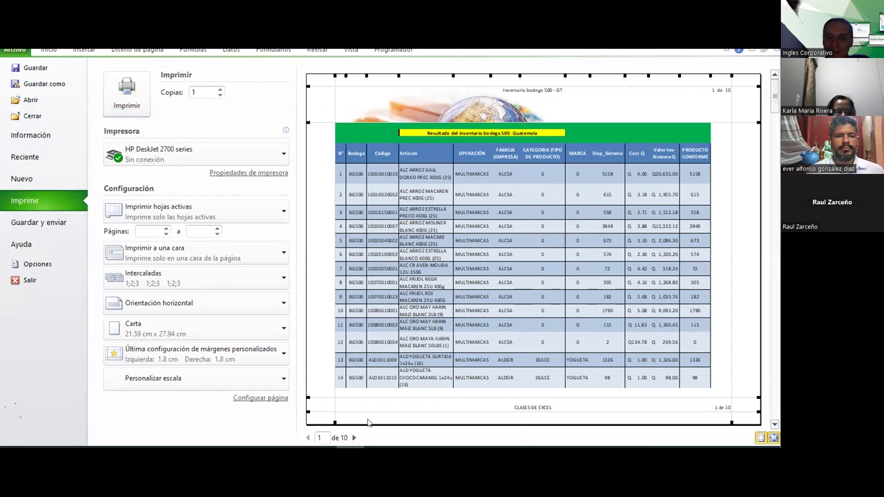
pyautogui.click(354, 437)
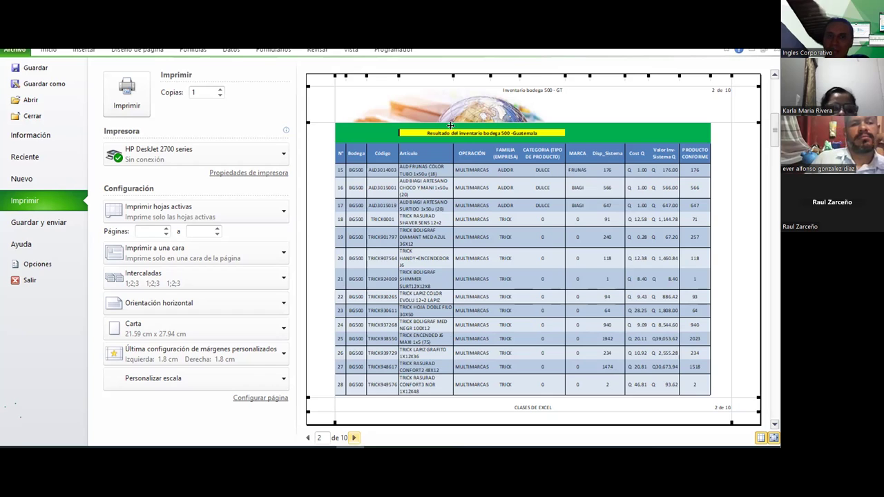
pyautogui.moveTo(315, 126); pyautogui.dragTo(317, 136)
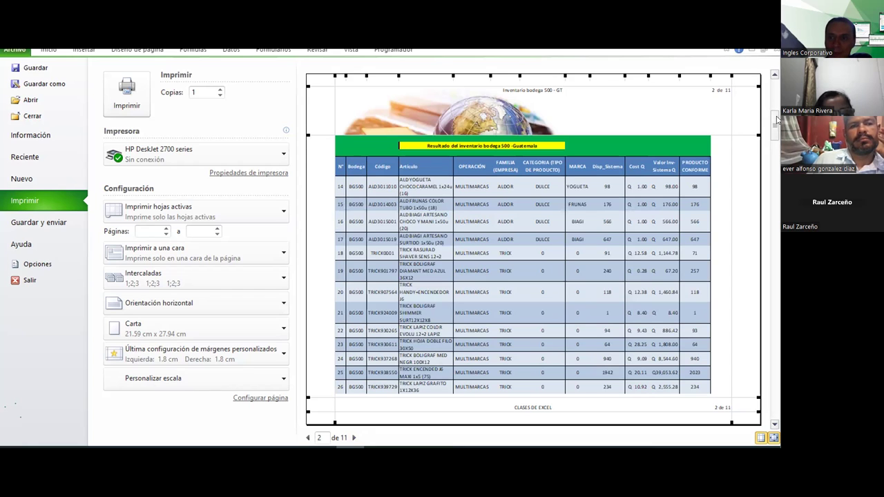
pyautogui.scroll(1, 533, 249)
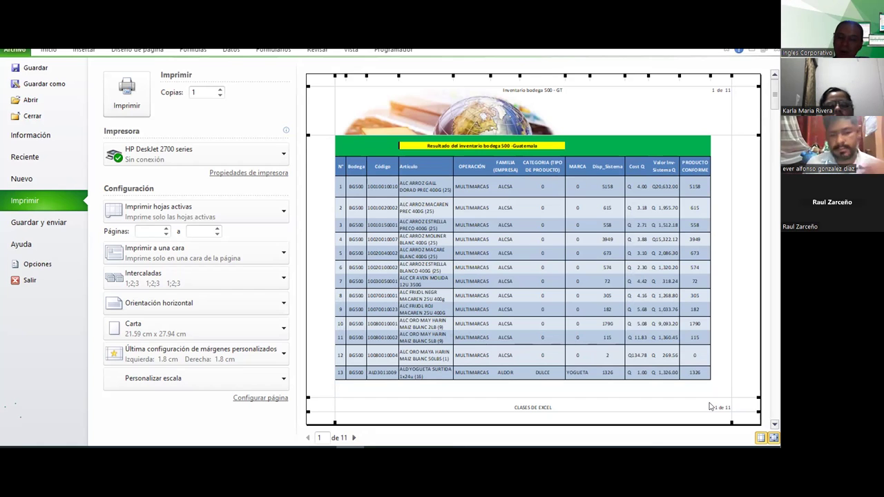
# Step: Page through preview pages 2 to 5 to check the header, title, footer and numbering
pyautogui.click(774, 424)
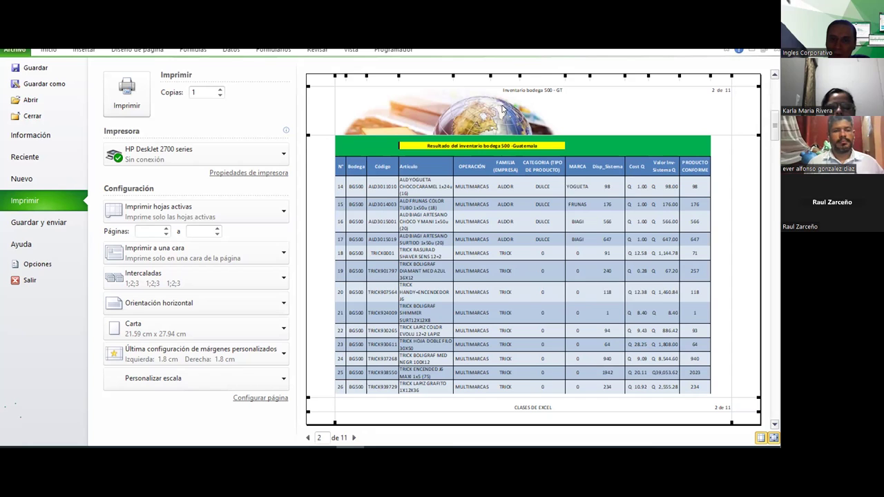
pyautogui.click(775, 426)
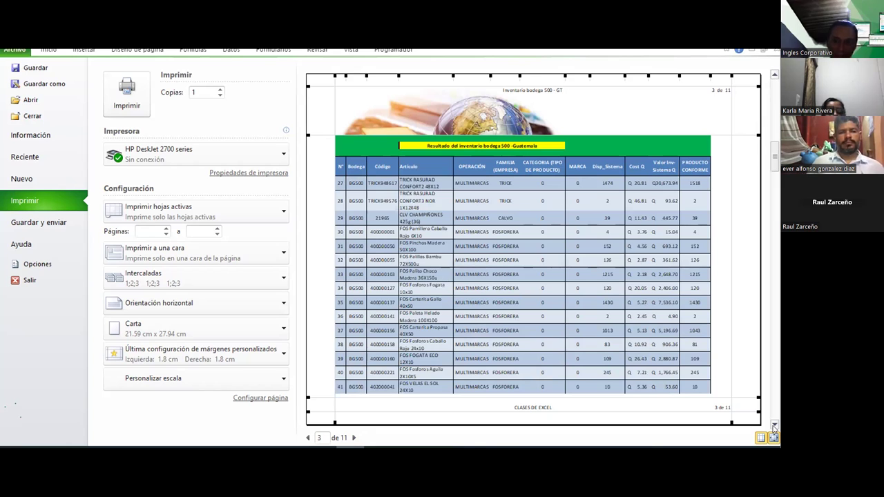
pyautogui.click(773, 424)
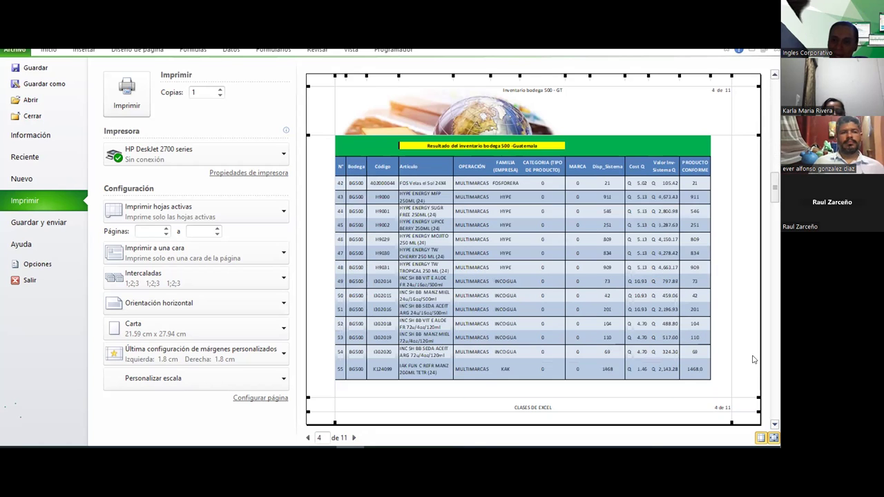
pyautogui.click(776, 425)
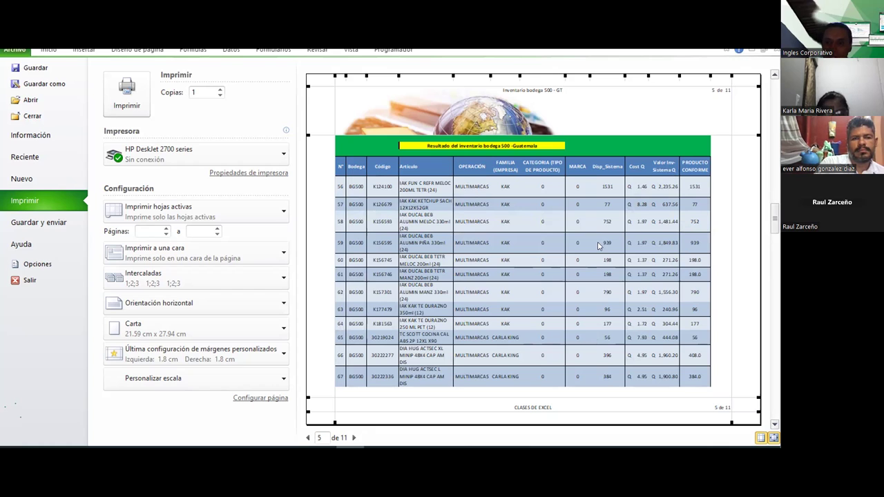
pyautogui.moveTo(770, 227); pyautogui.dragTo(770, 182)
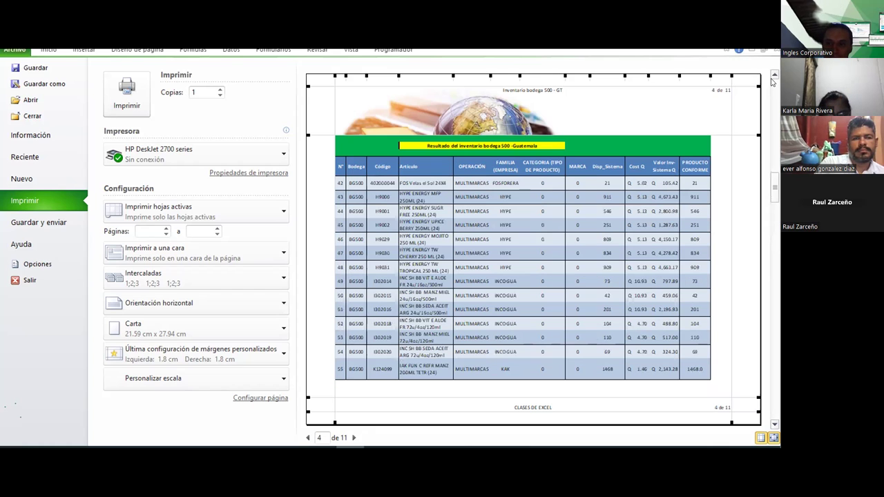
pyautogui.scroll(2, 767, 96)
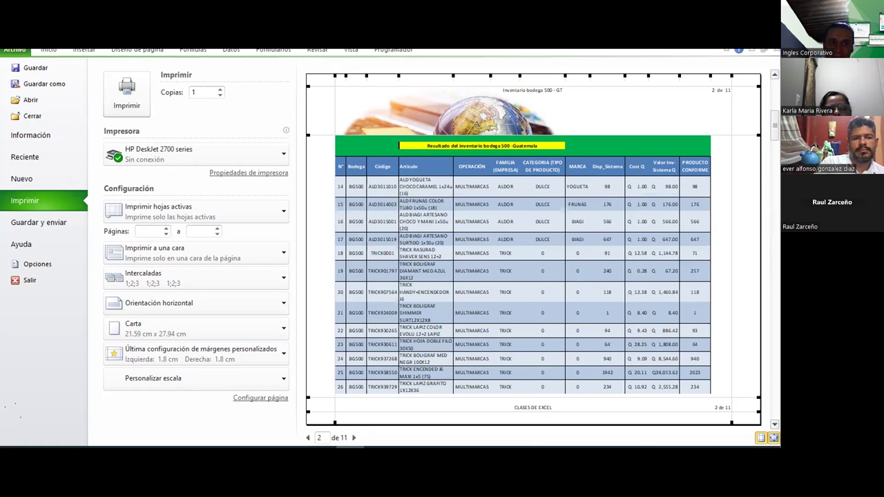
# Step: Replace the existing left header picture with the pic1 forklift image and apply the page setup
pyautogui.click(130, 52)
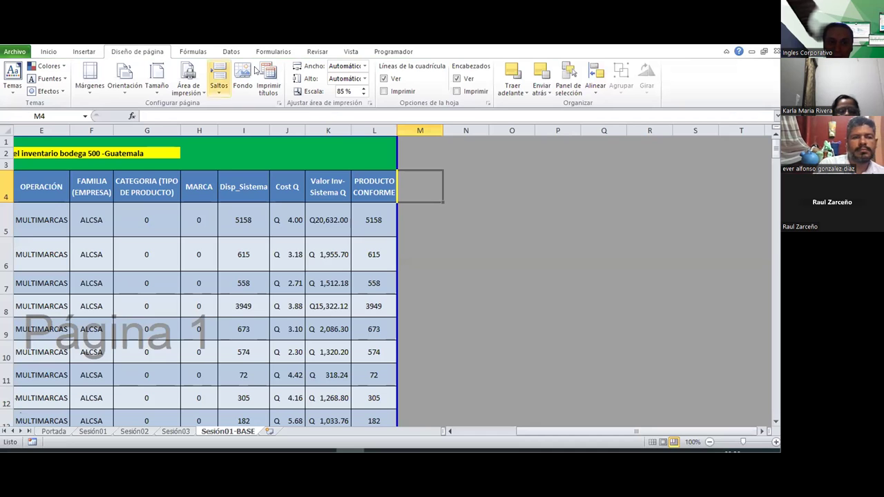
pyautogui.click(269, 84)
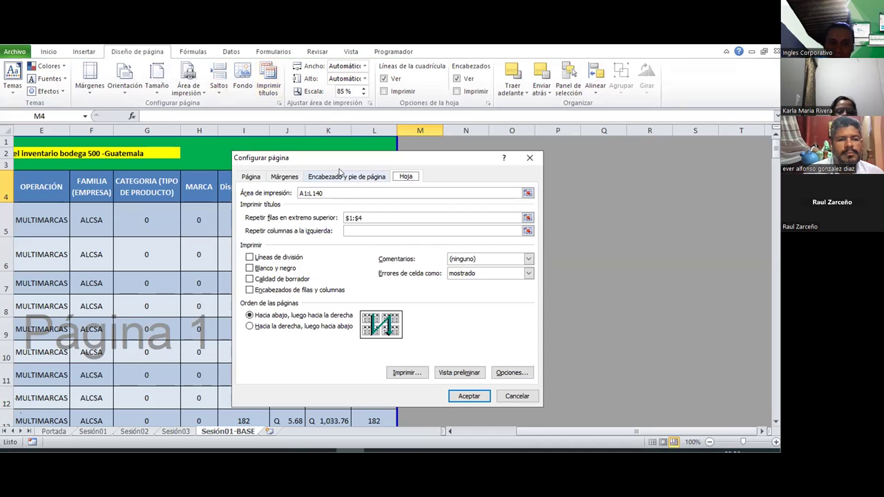
pyautogui.click(365, 252)
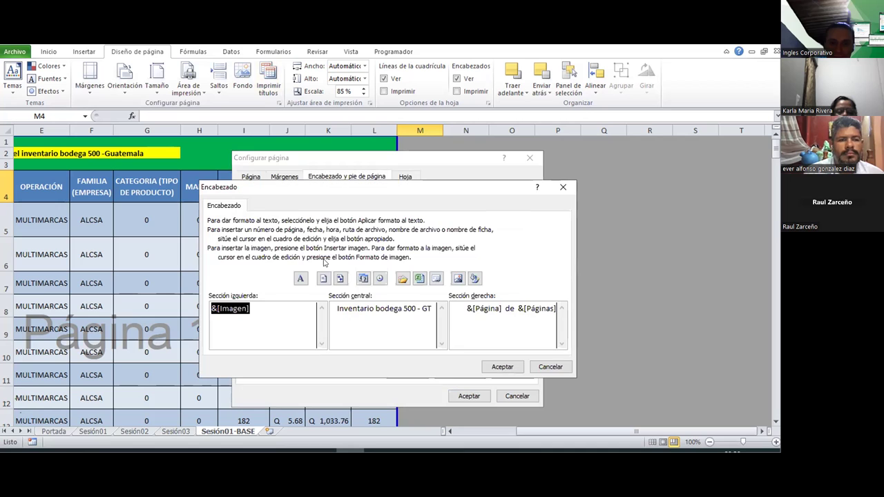
pyautogui.click(458, 279)
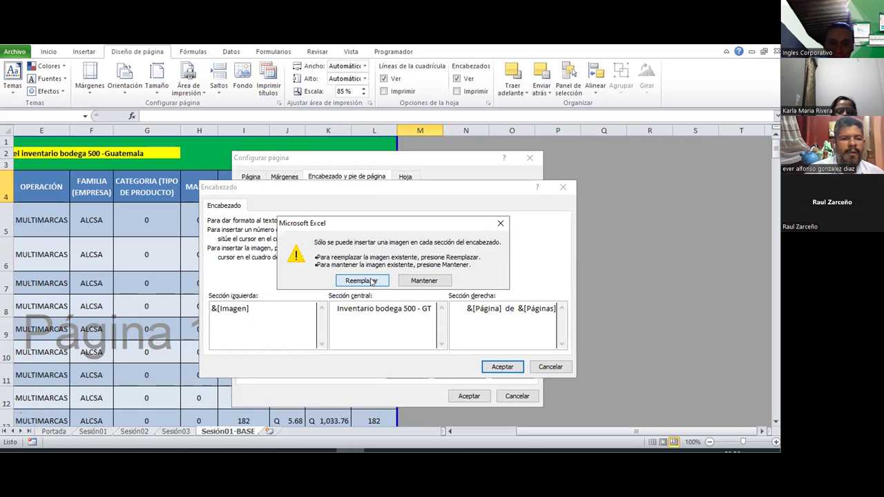
pyautogui.click(372, 282)
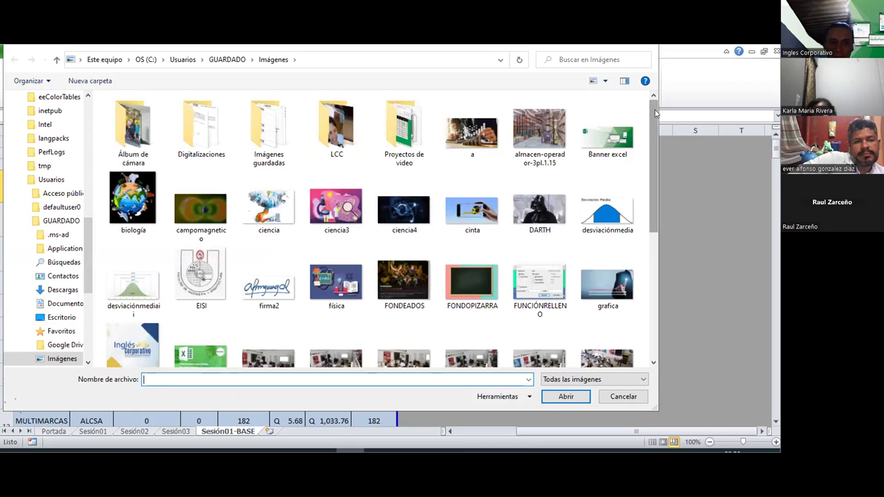
pyautogui.scroll(-3, 656, 113)
pyautogui.scroll(-2, 656, 113)
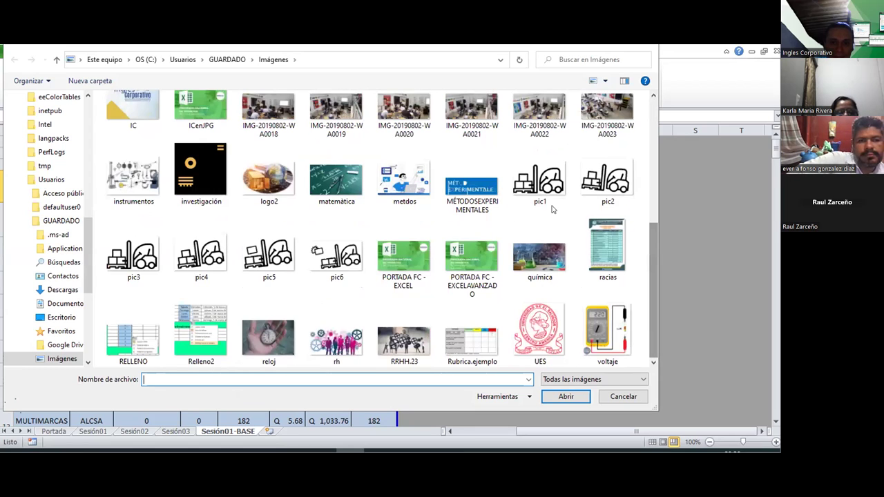
pyautogui.click(551, 185)
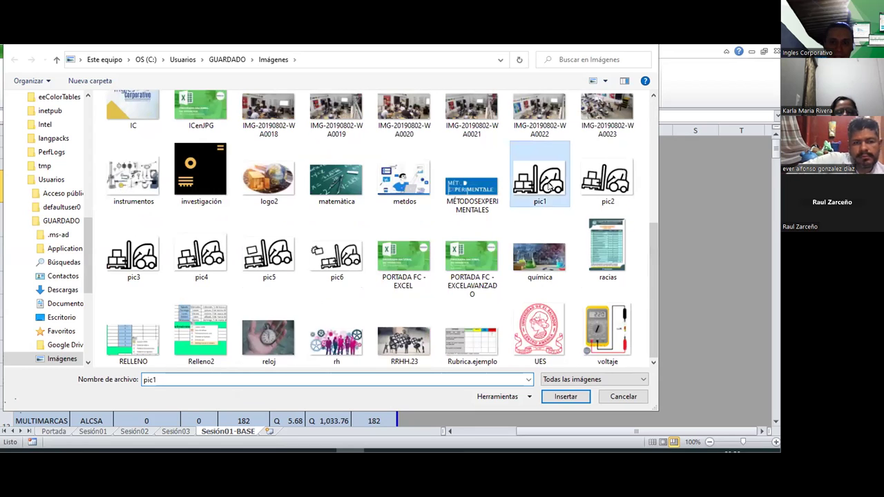
pyautogui.click(561, 399)
pyautogui.click(507, 371)
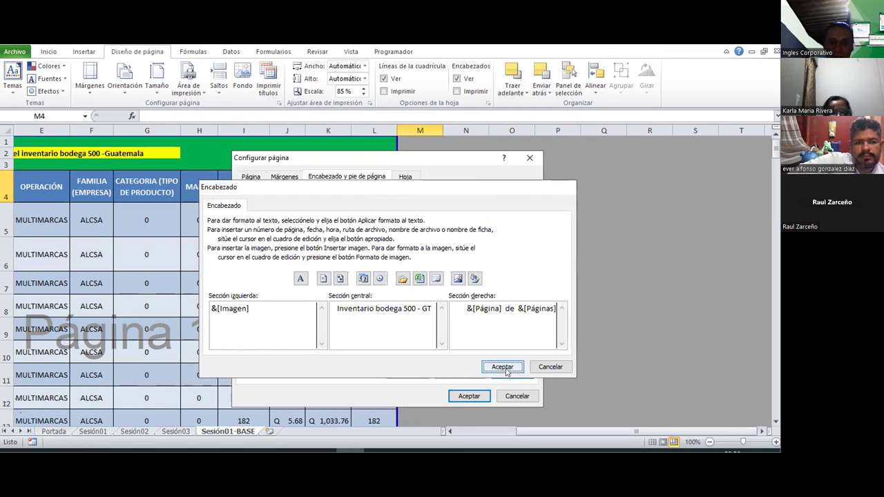
pyautogui.click(468, 397)
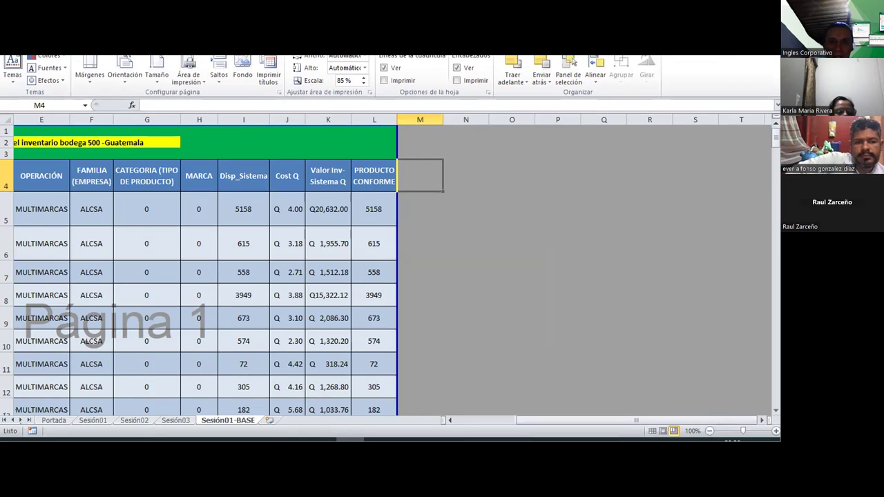
# Step: Review the sheet's print preview, then return to the worksheet
pyautogui.hotkey('ctrl', 'p')
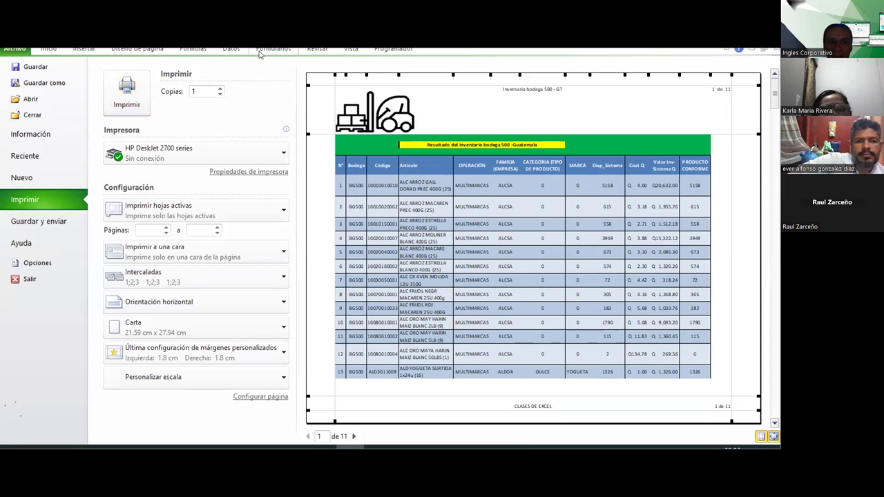
pyautogui.press('Escape')
pyautogui.scroll(3, 261, 90)
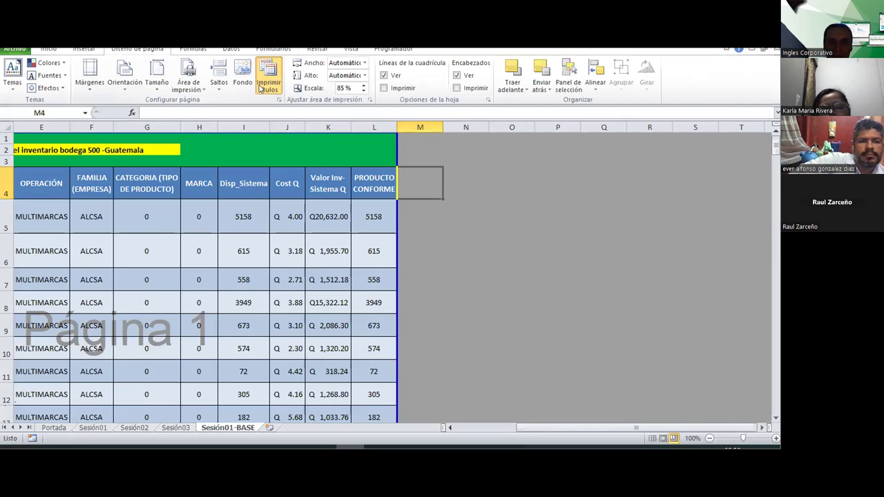
# Step: Insert blank lines above the header's center title and the right-section page numbers
pyautogui.click(268, 81)
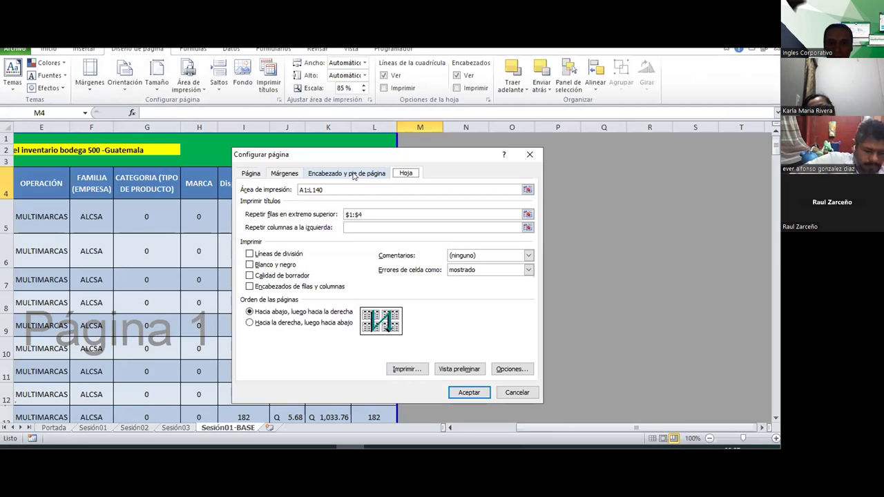
pyautogui.hotkey('ctrl', 'shift', 'Tab')
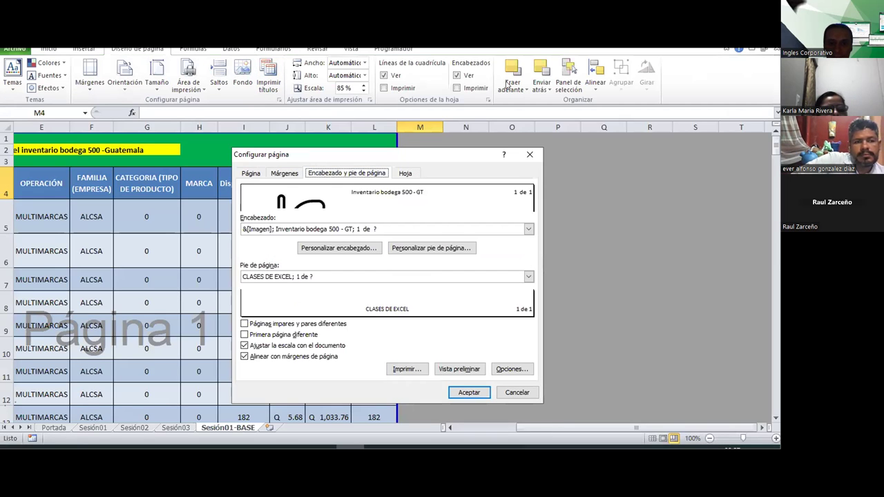
pyautogui.click(359, 252)
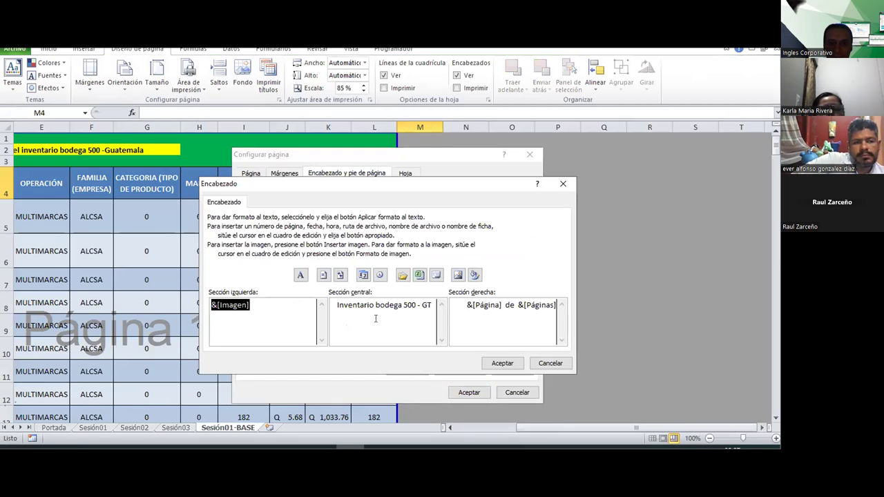
pyautogui.click(337, 305)
pyautogui.press('Return')
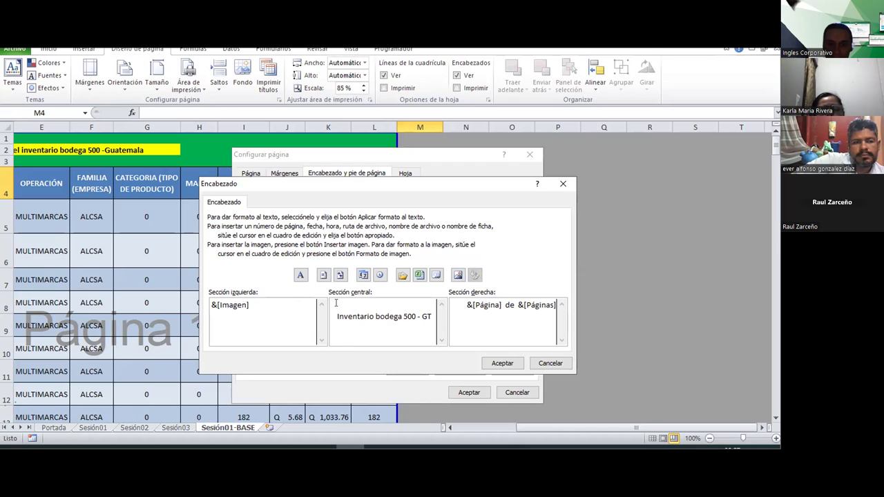
pyautogui.press('Return')
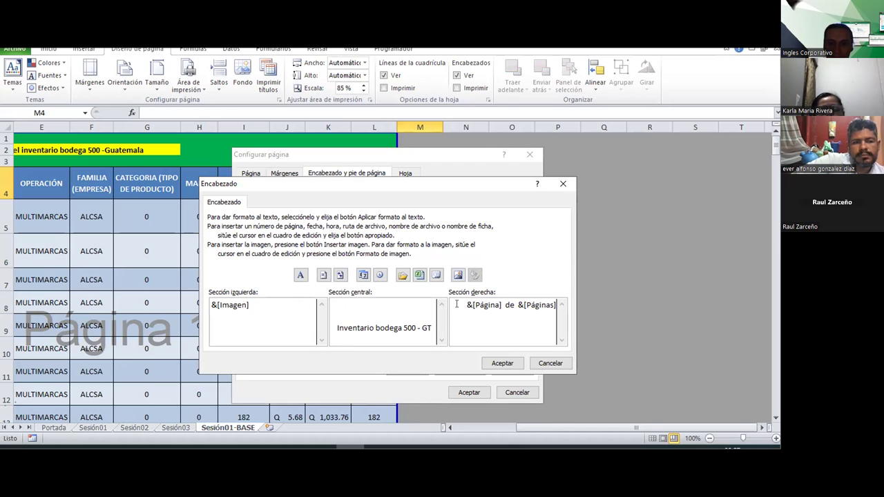
pyautogui.press('Return')
pyautogui.press('Return')
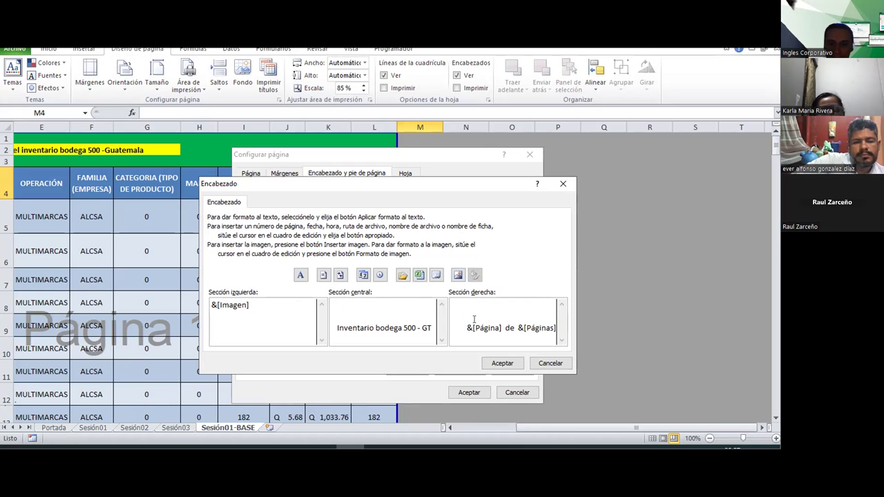
pyautogui.click(507, 365)
pyautogui.click(469, 392)
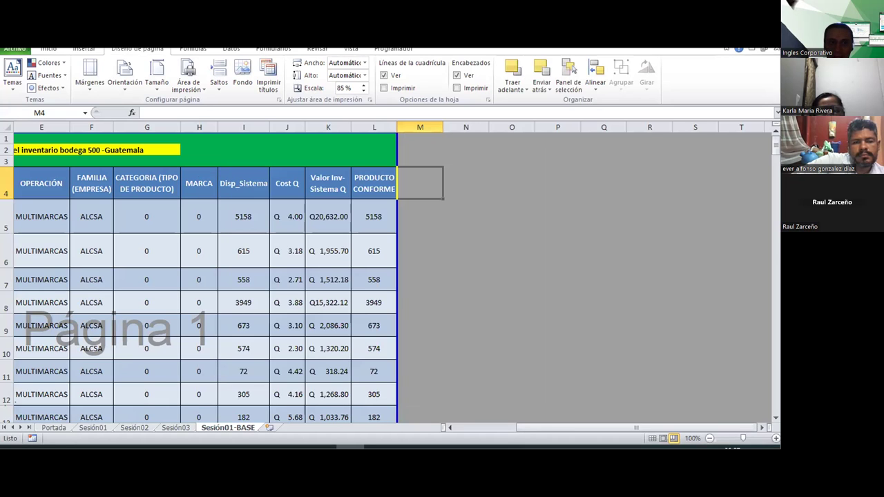
pyautogui.hotkey('ctrl', 'p')
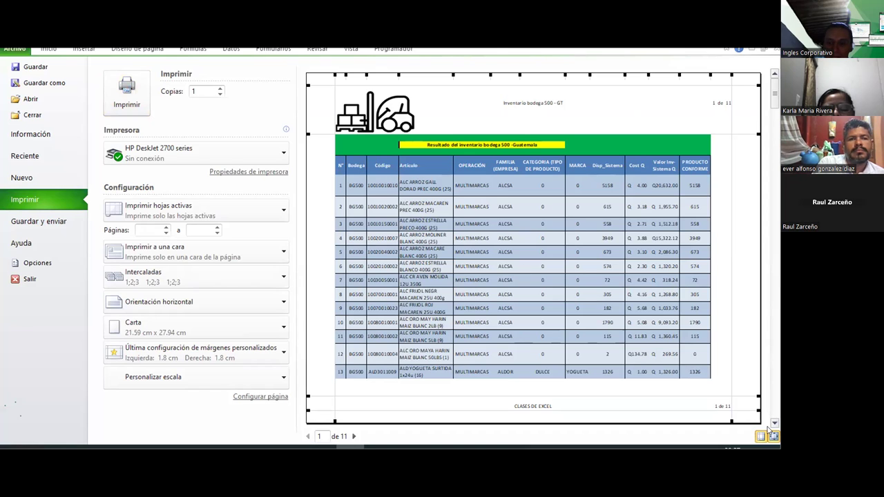
pyautogui.click(776, 423)
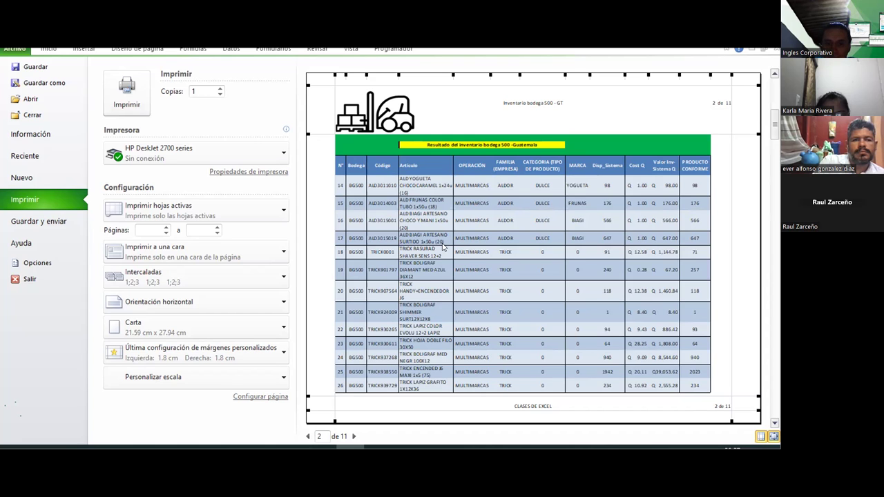
pyautogui.scroll(-1, 396, 283)
pyautogui.scroll(-1, 407, 275)
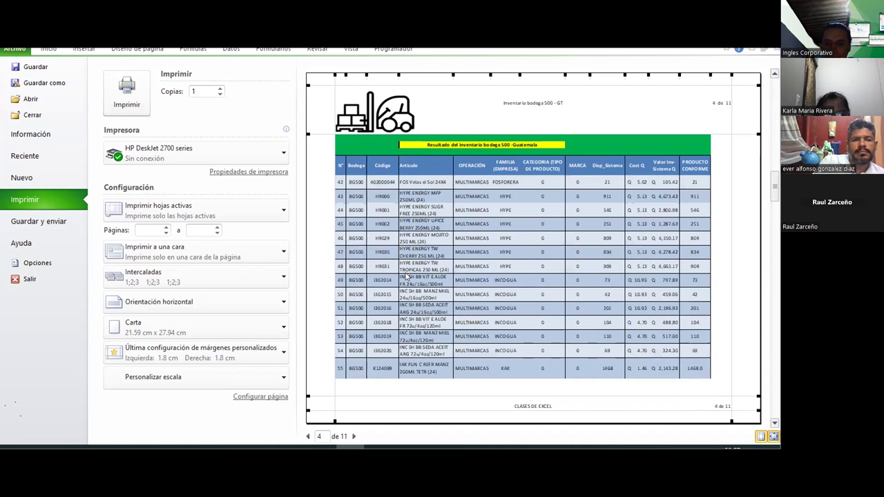
pyautogui.scroll(-1, 407, 275)
pyautogui.scroll(-1, 406, 275)
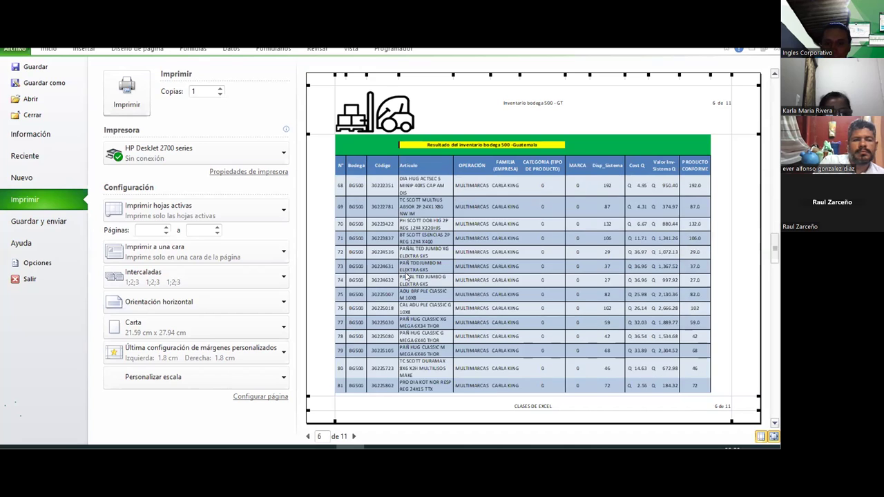
pyautogui.scroll(-1, 407, 275)
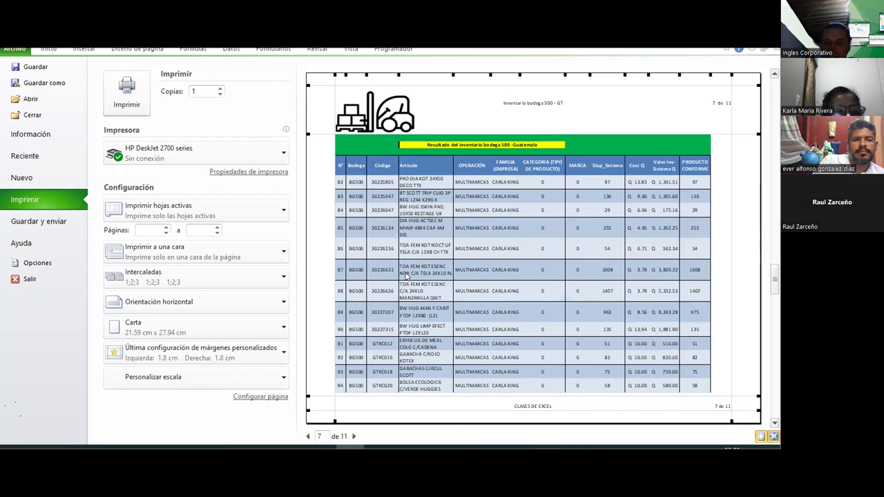
pyautogui.scroll(-1, 407, 275)
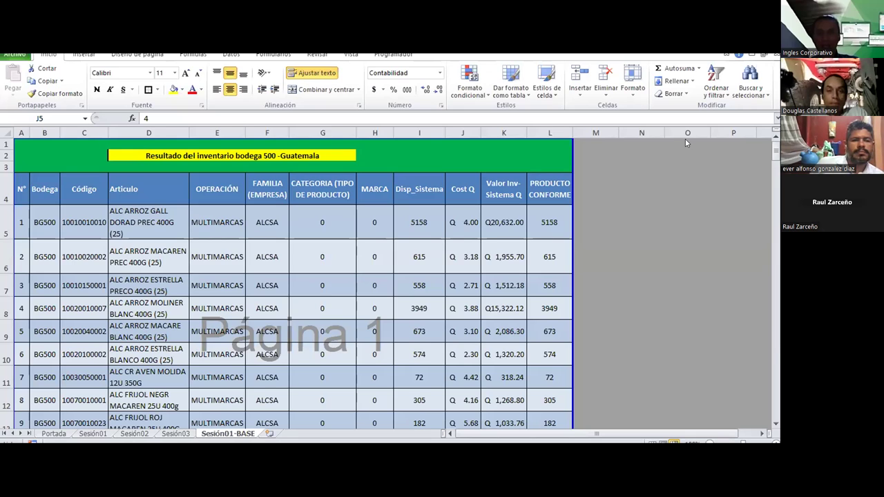
# Step: Fill the 4.00 cost from J5 down to J10
pyautogui.click(476, 234)
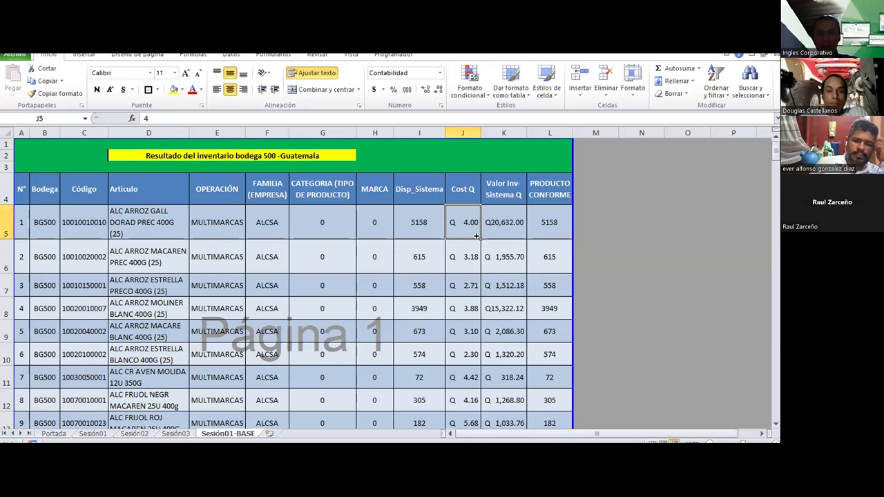
pyautogui.moveTo(476, 236); pyautogui.dragTo(464, 363)
pyautogui.click(498, 356)
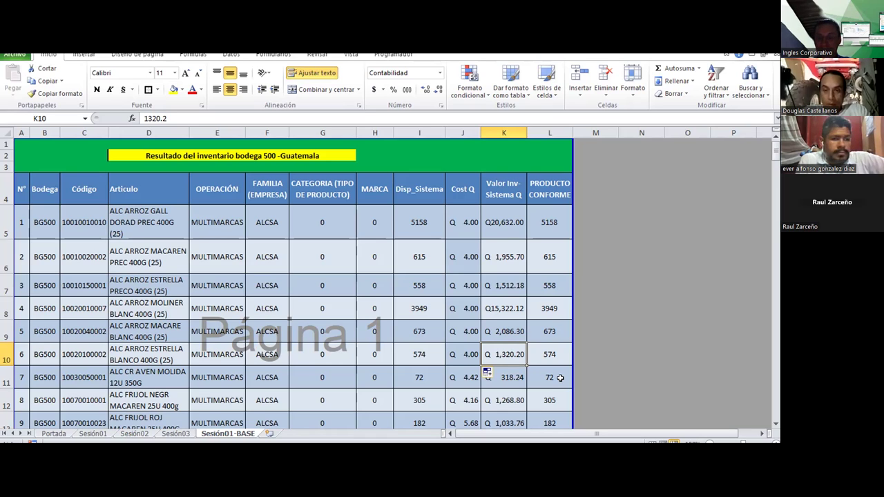
# Step: Check the filled Cost Q values in J5:J10 and the quantities in I6, I8 and I9
pyautogui.click(465, 214)
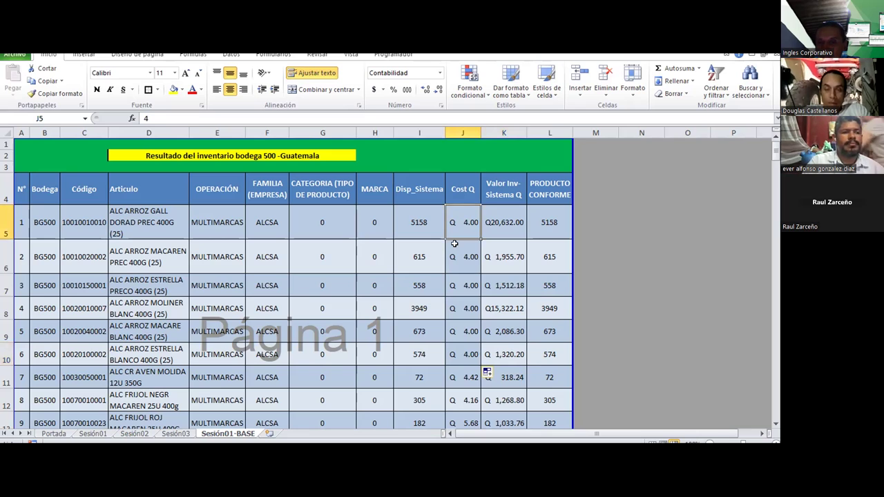
pyautogui.click(455, 283)
pyautogui.click(456, 313)
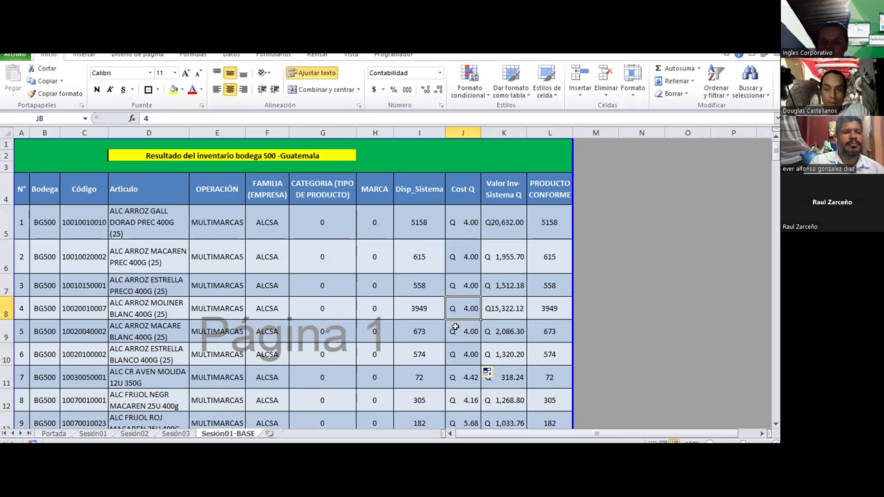
pyautogui.click(452, 338)
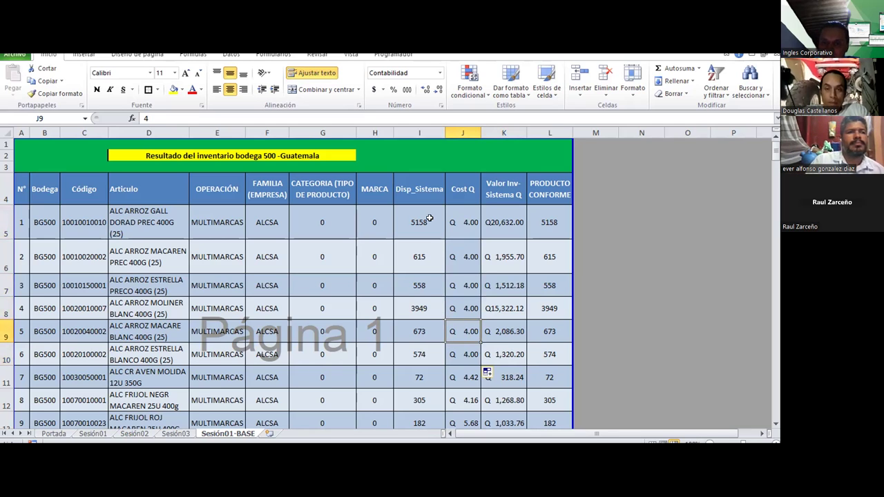
pyautogui.click(436, 263)
pyautogui.click(426, 314)
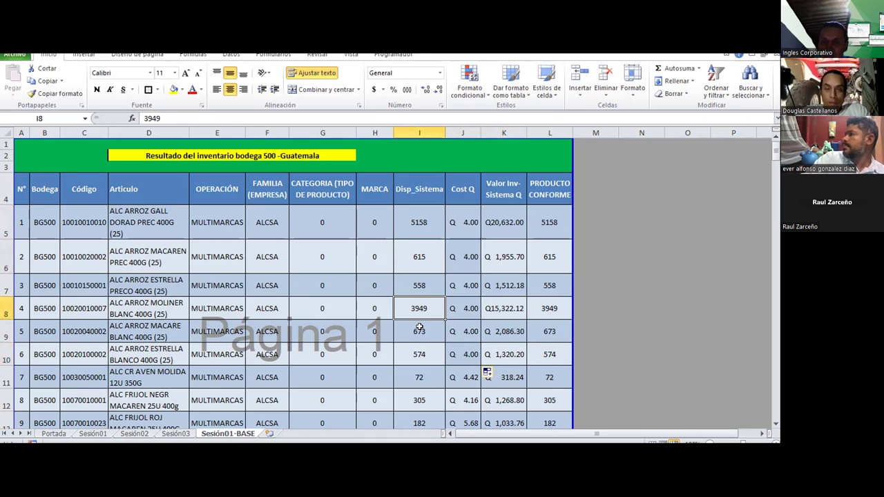
pyautogui.click(417, 324)
pyautogui.moveTo(462, 222); pyautogui.dragTo(463, 354)
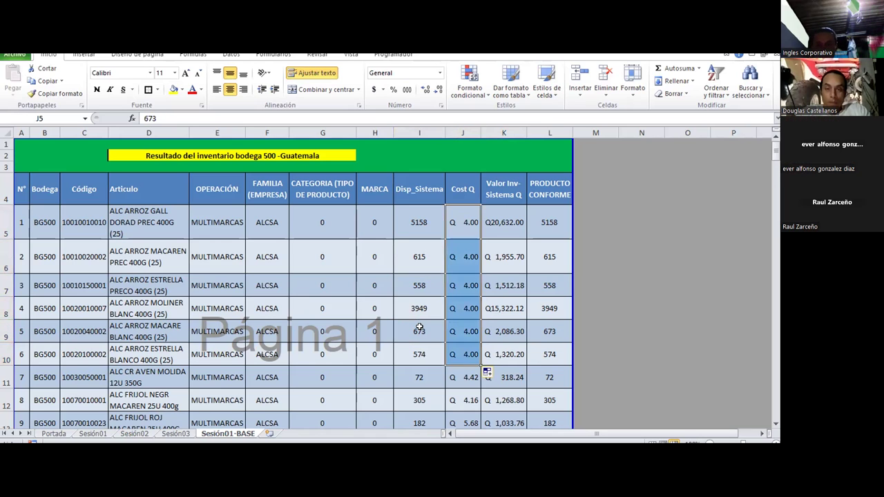
# Step: Undo the 4.00 fill-down and start editing the MARCA header cell H4
pyautogui.hotkey('ctrl', 'z')
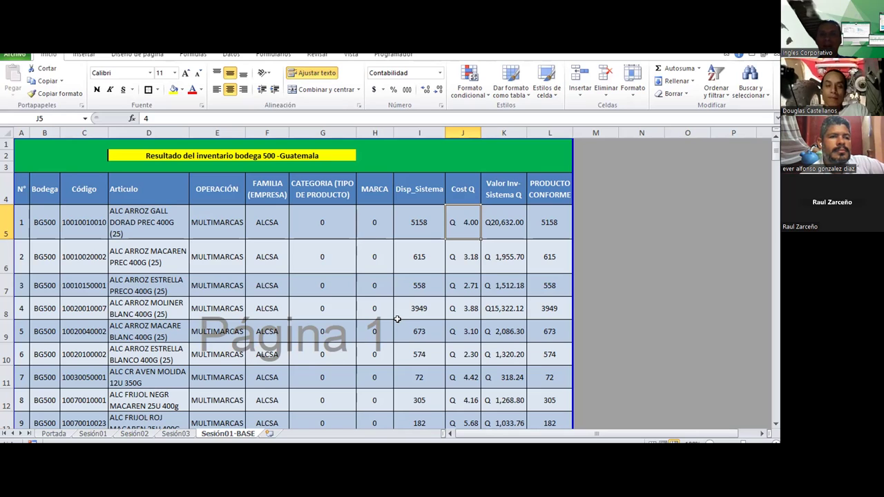
pyautogui.click(263, 193)
pyautogui.doubleClick(360, 186)
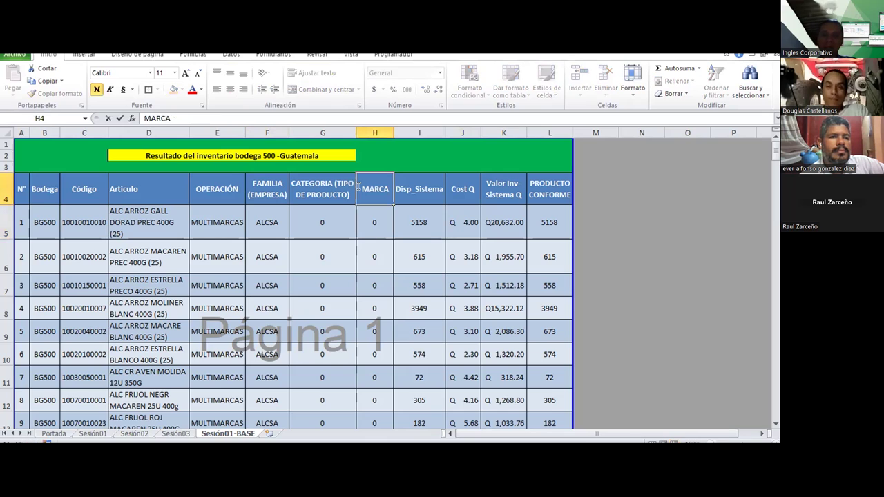